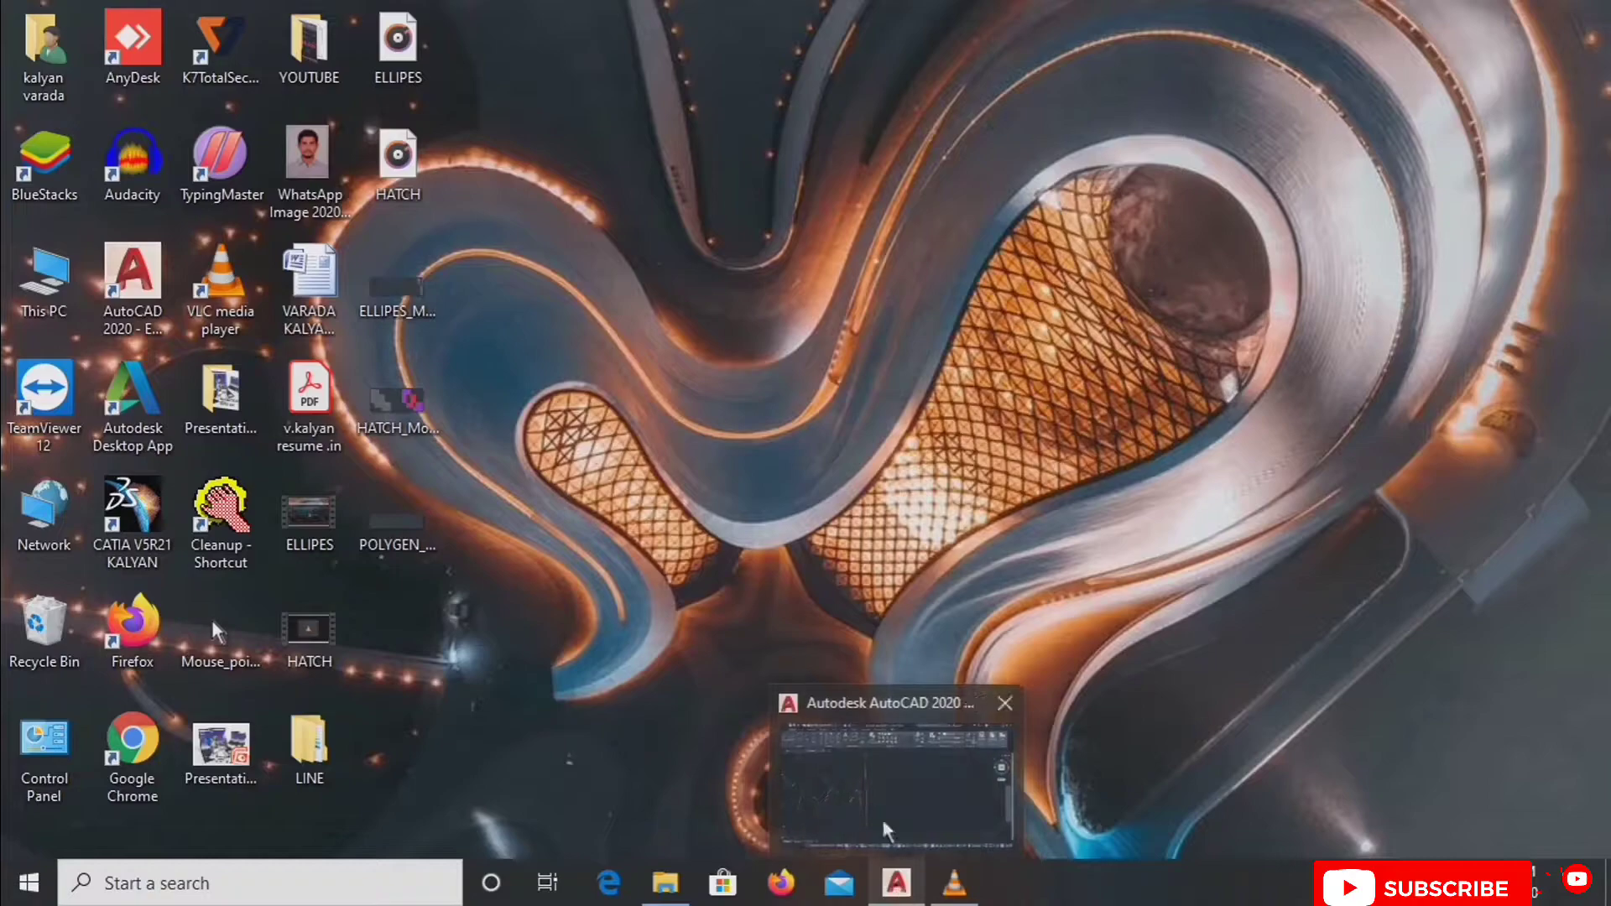
Draw an open wavy spline through eight fit points, alternating crests and troughs, in the upper part of the drawing.
{"action": "scroll", "coordinate": [511, 436], "scroll_direction": "up", "scroll_amount": 2}
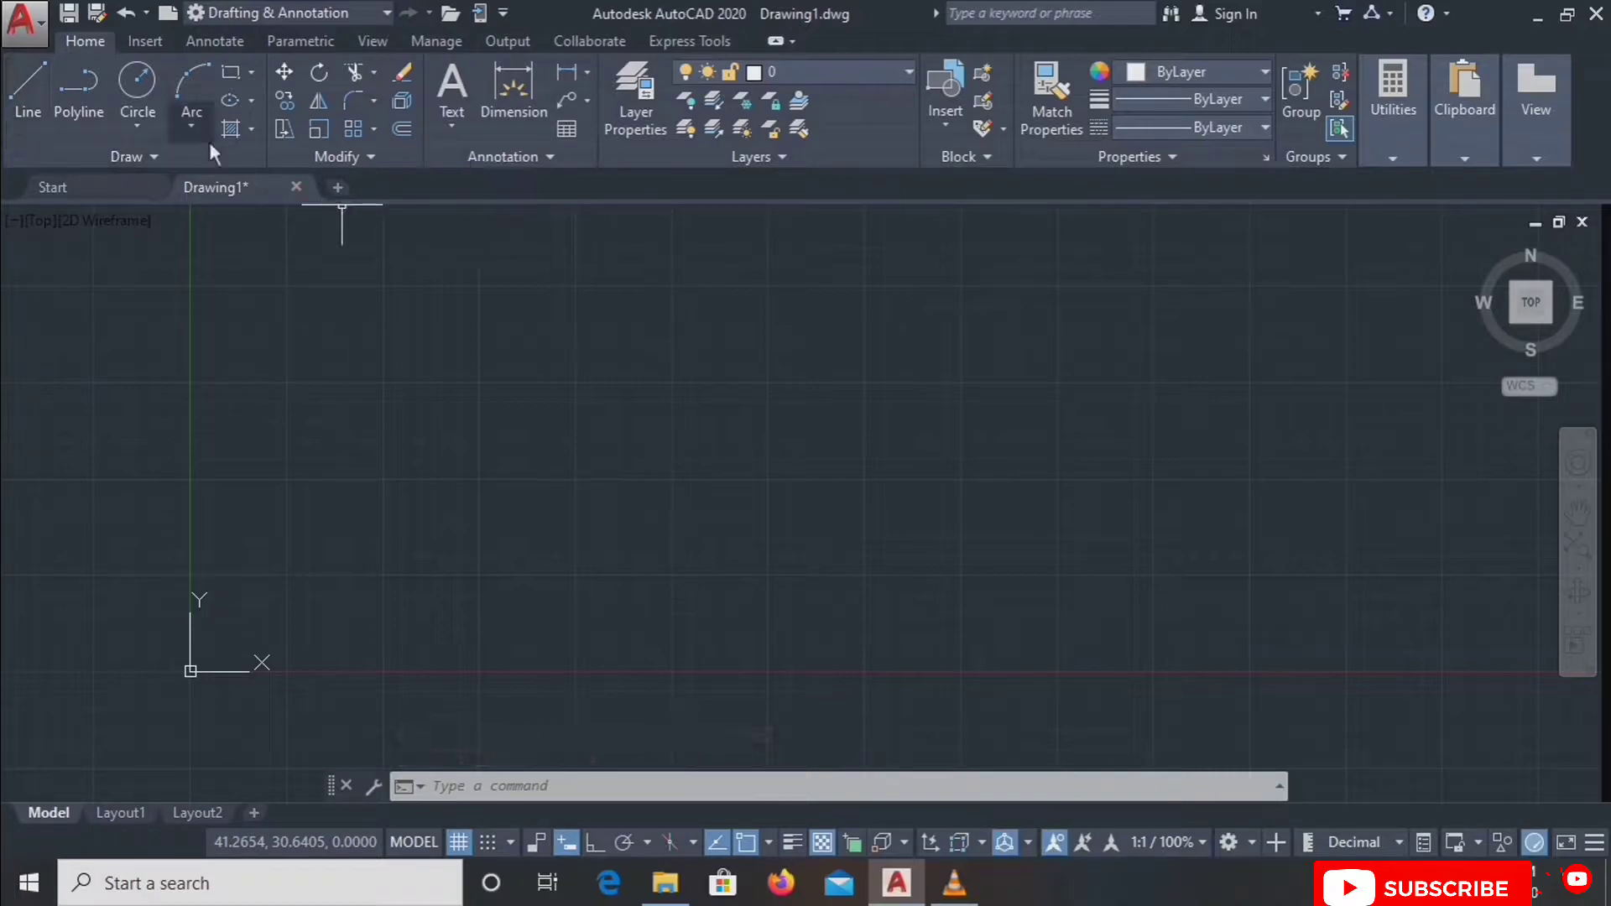
{"action": "left_click", "coordinate": [154, 158]}
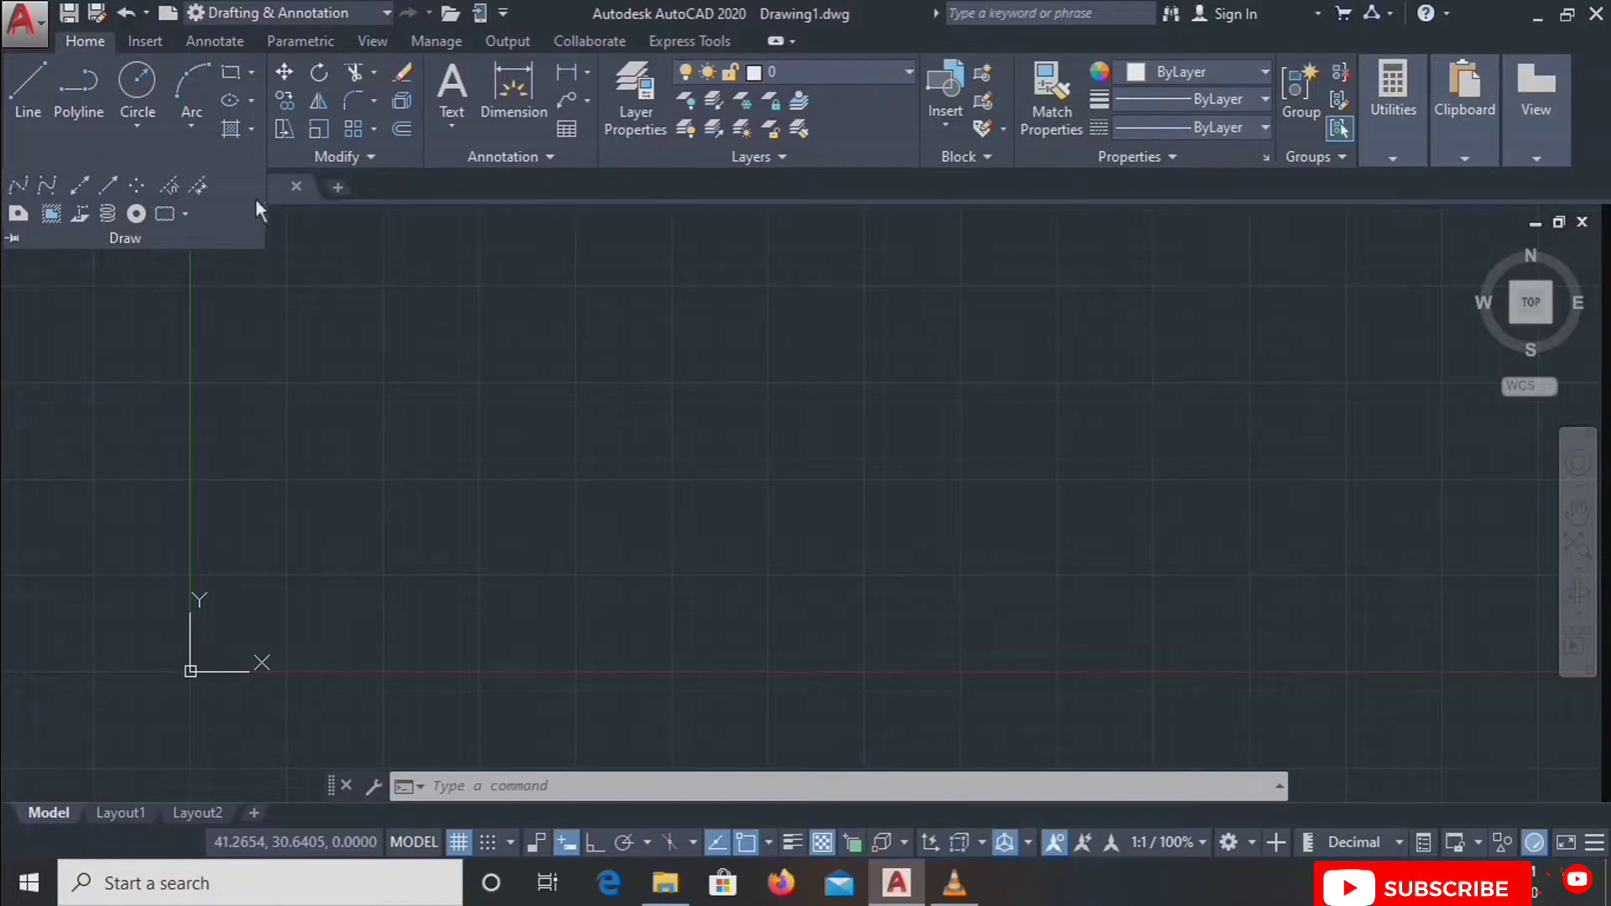
{"action": "left_click", "coordinate": [17, 185]}
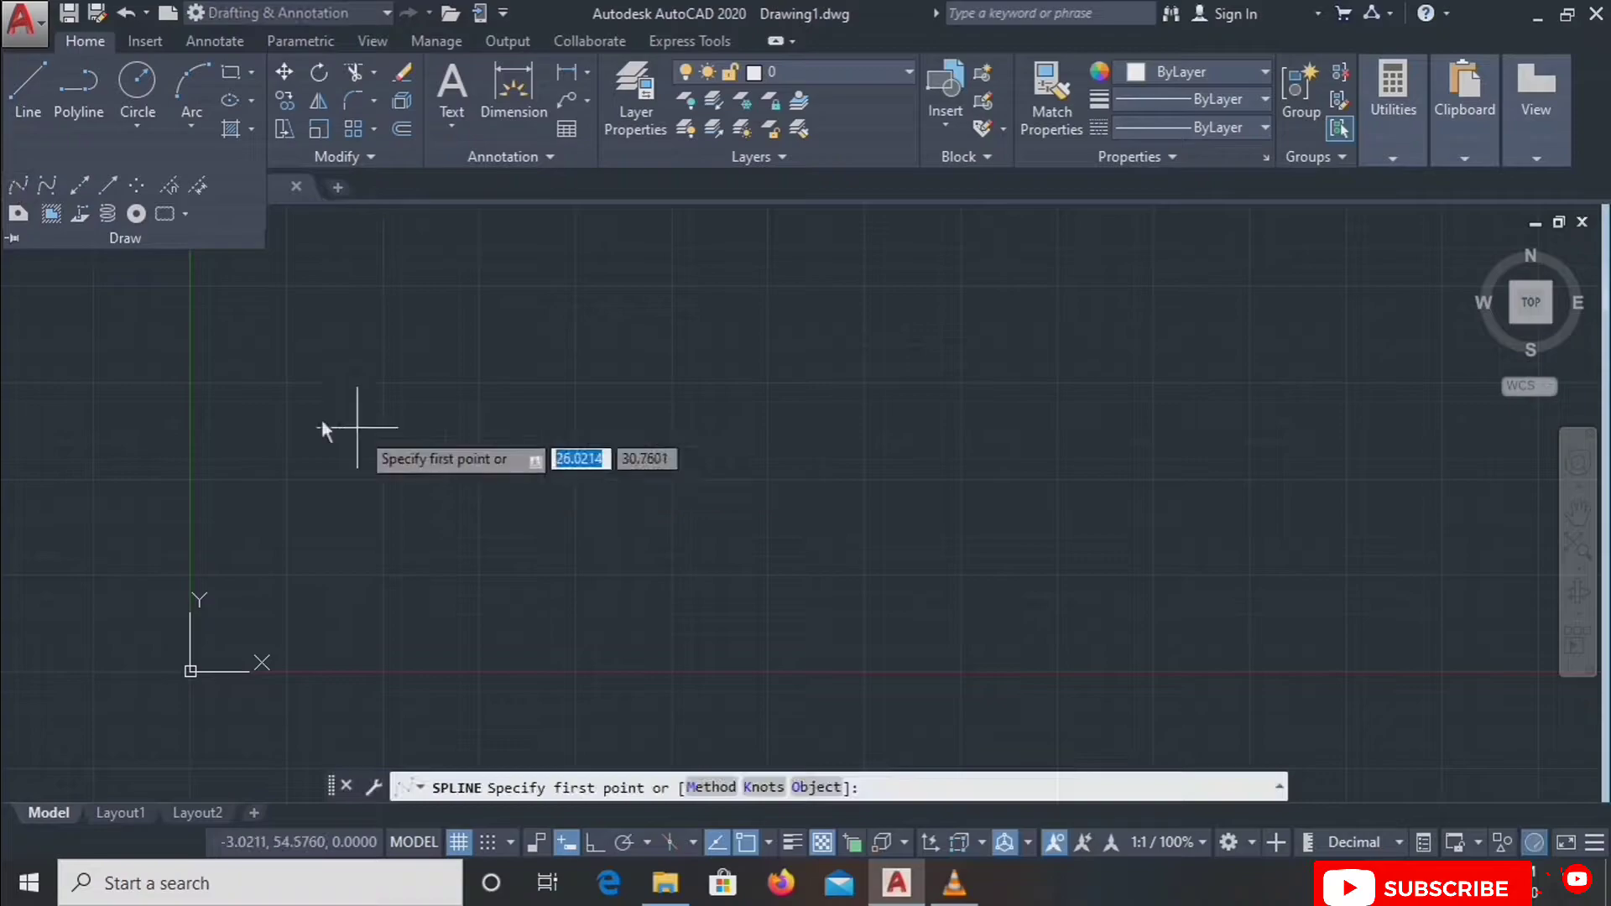
{"action": "left_click", "coordinate": [310, 418]}
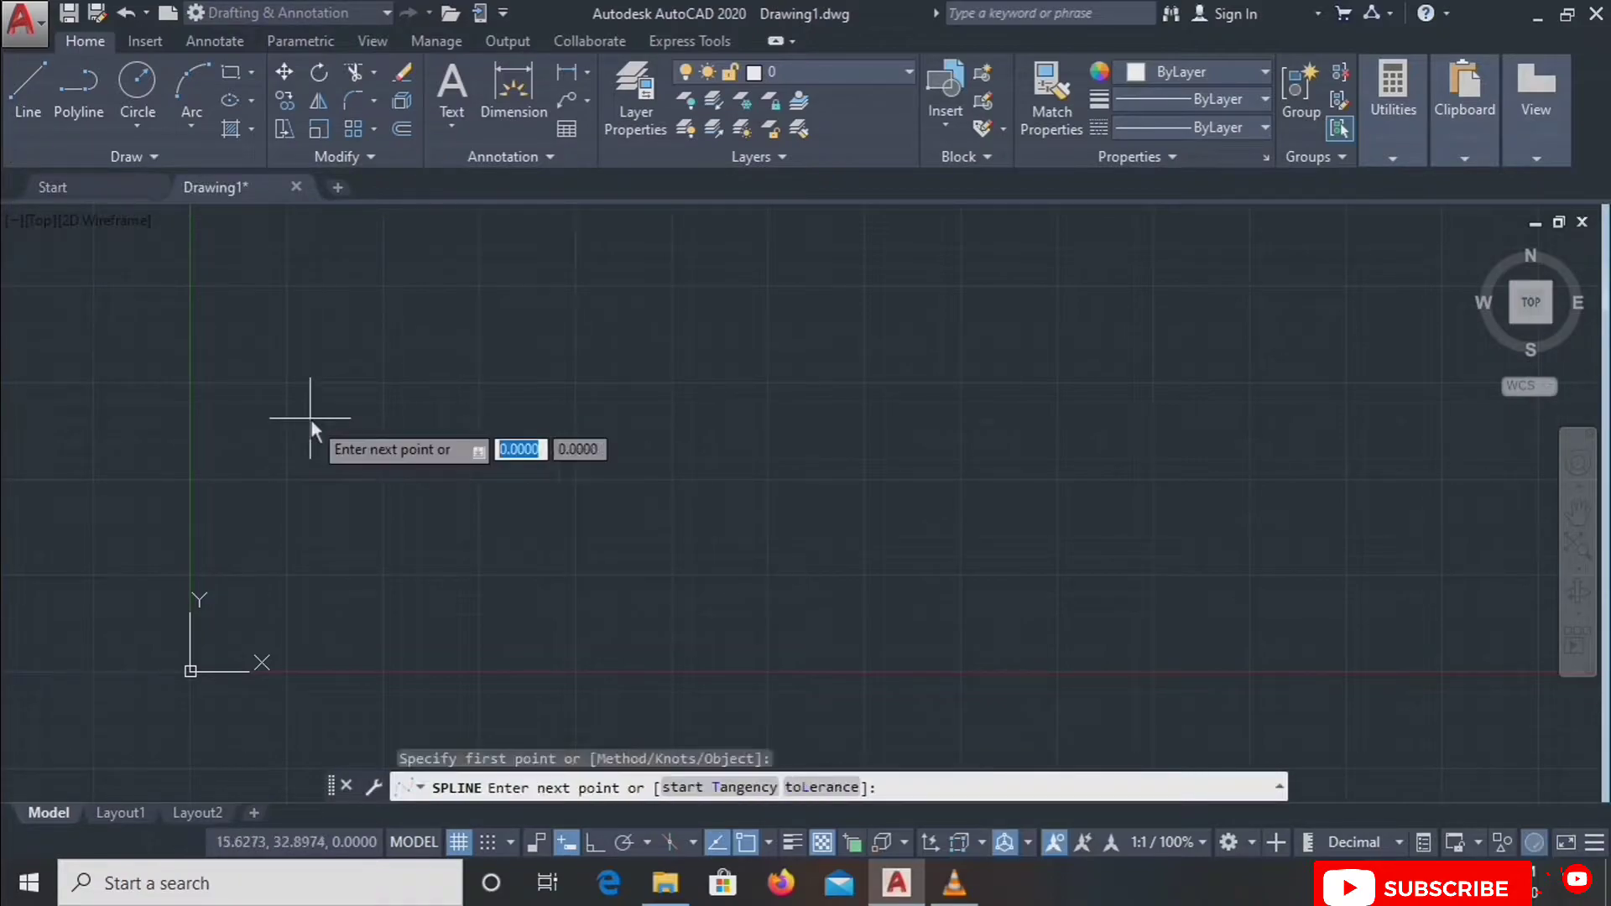
{"action": "left_click", "coordinate": [414, 324]}
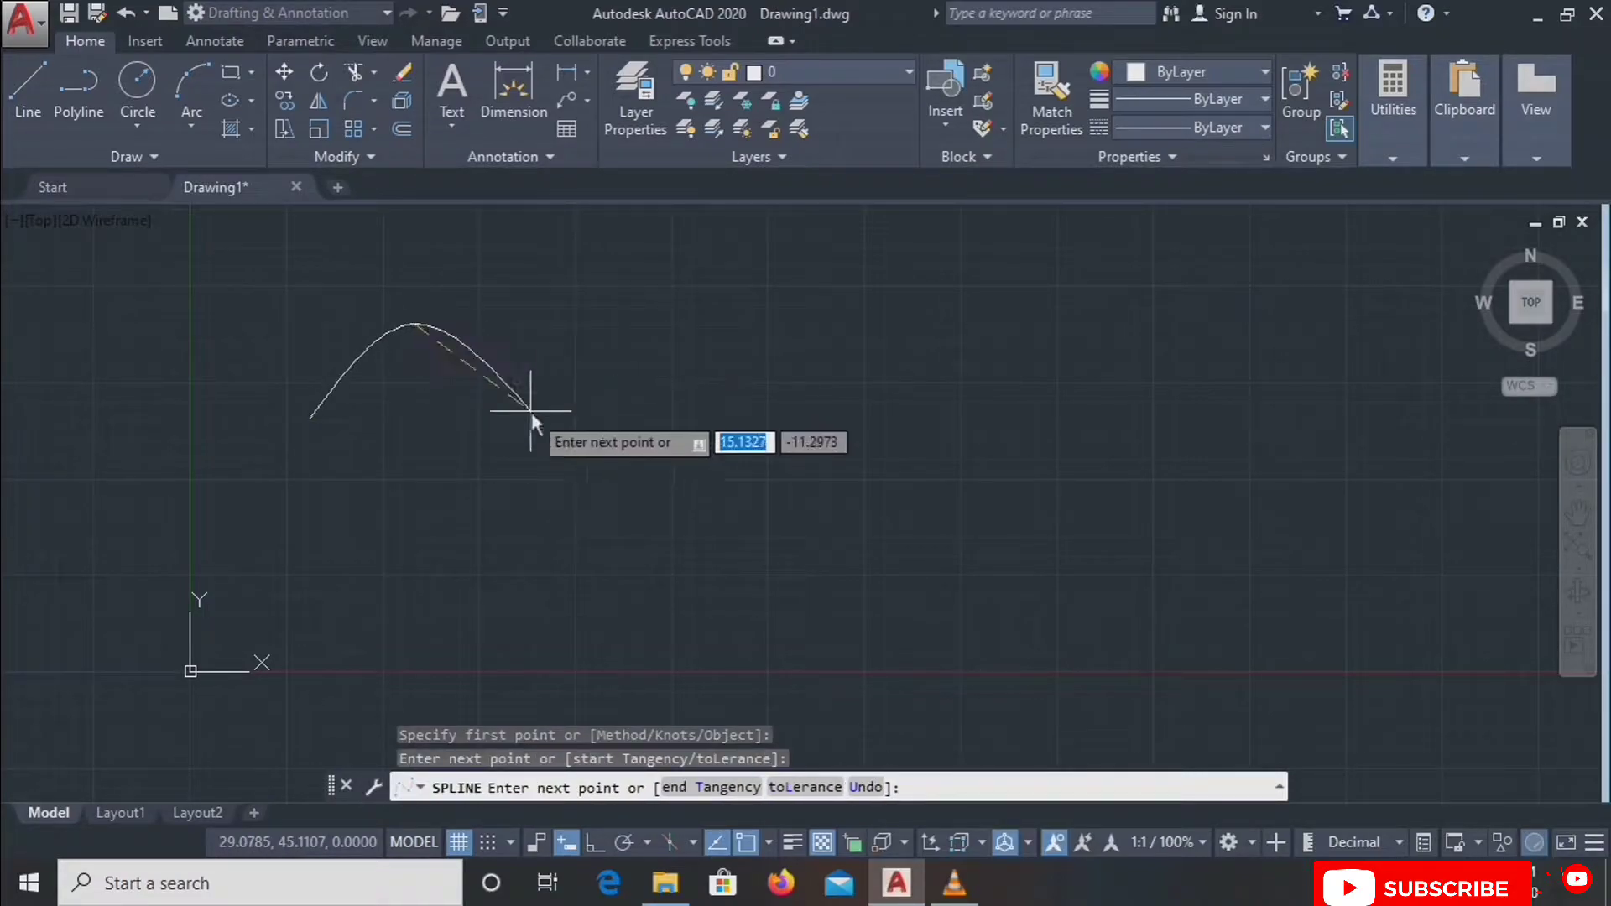
{"action": "left_click", "coordinate": [535, 411]}
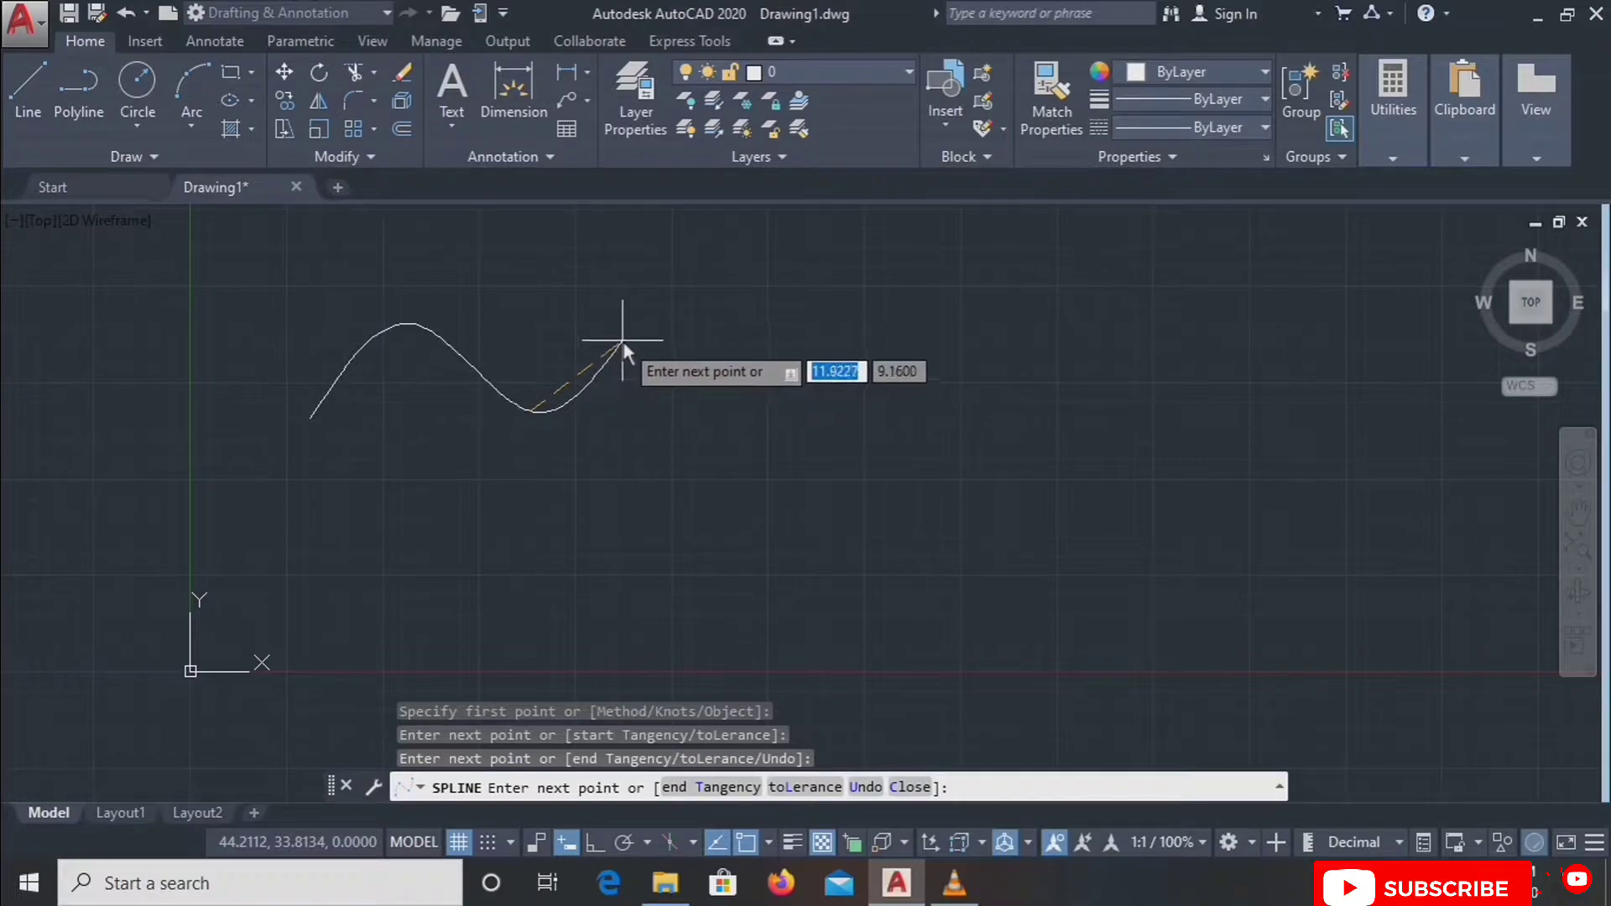
{"action": "left_click", "coordinate": [622, 343]}
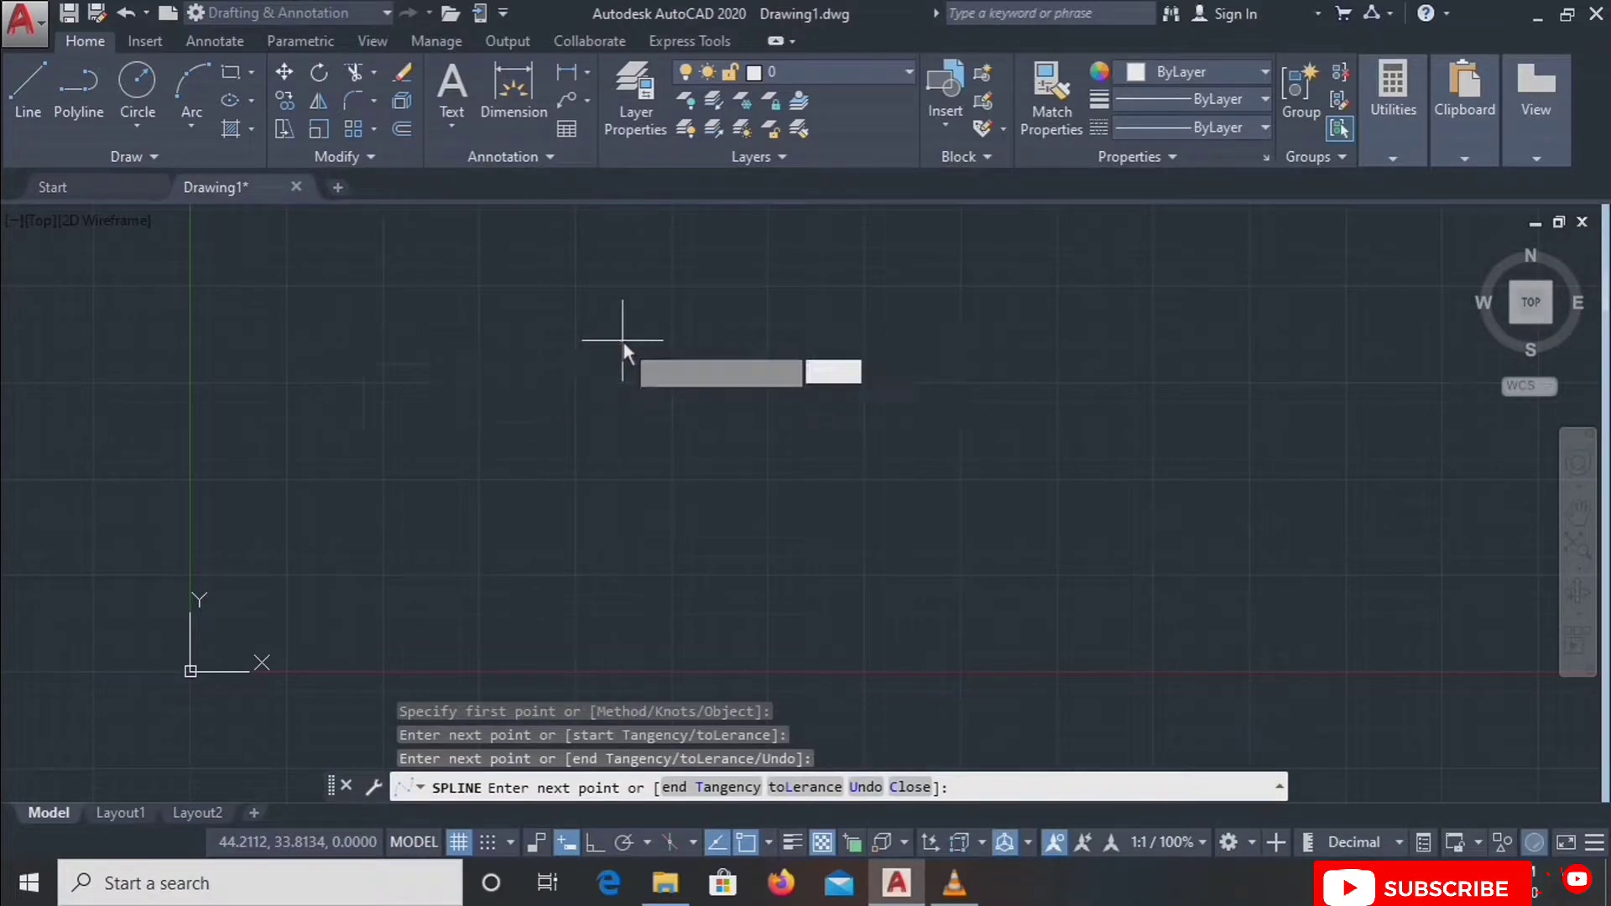
{"action": "left_click", "coordinate": [680, 415]}
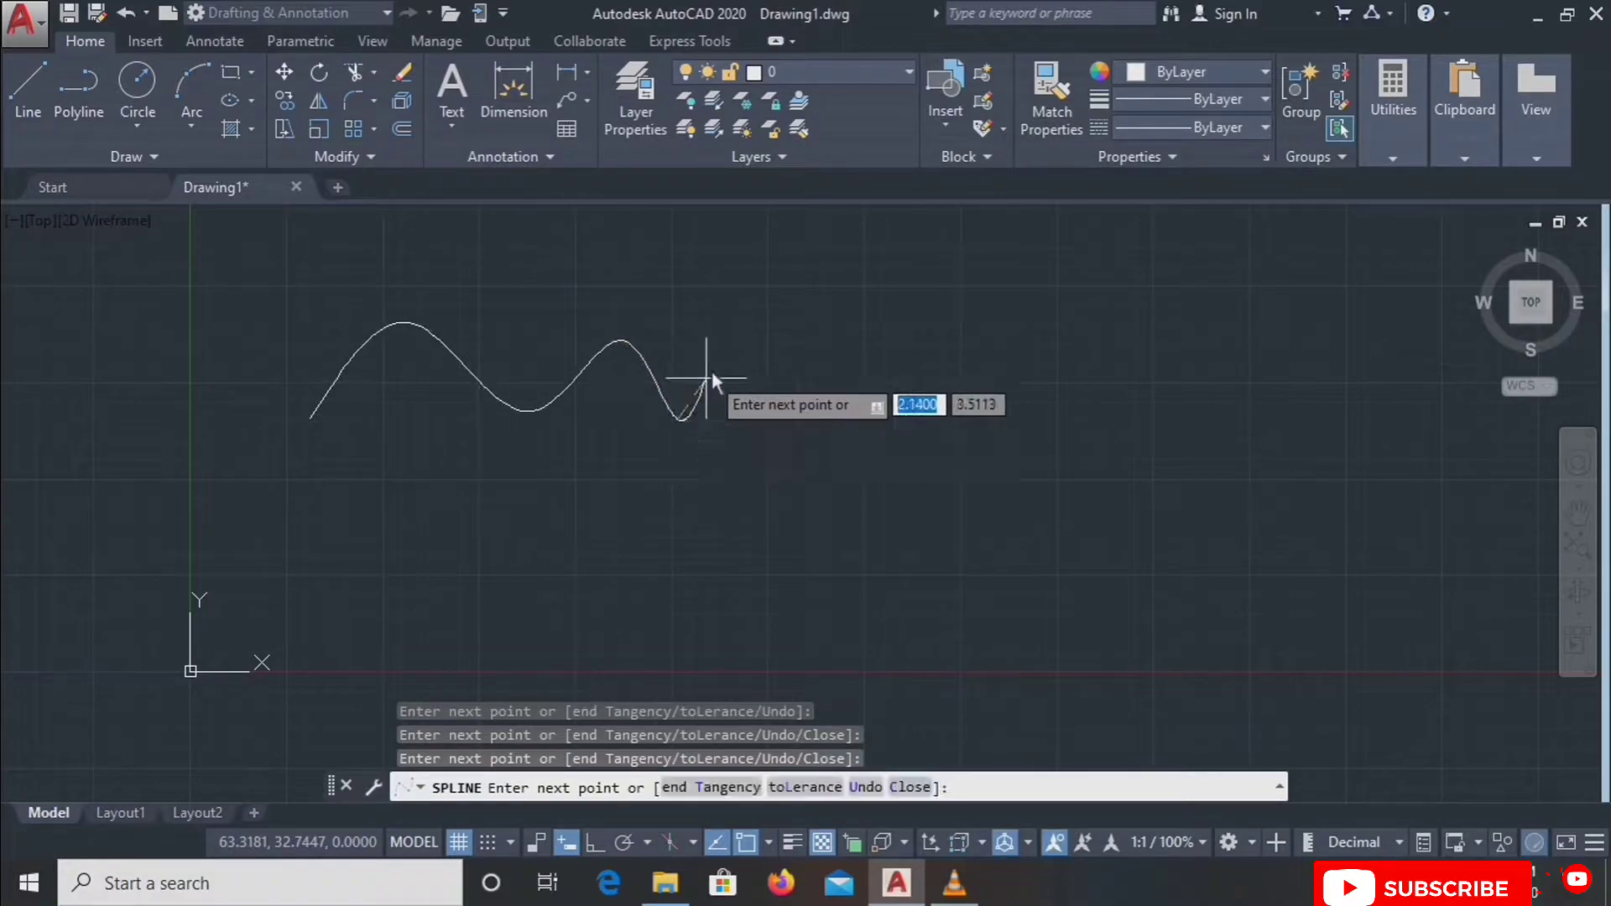
{"action": "left_click", "coordinate": [728, 356]}
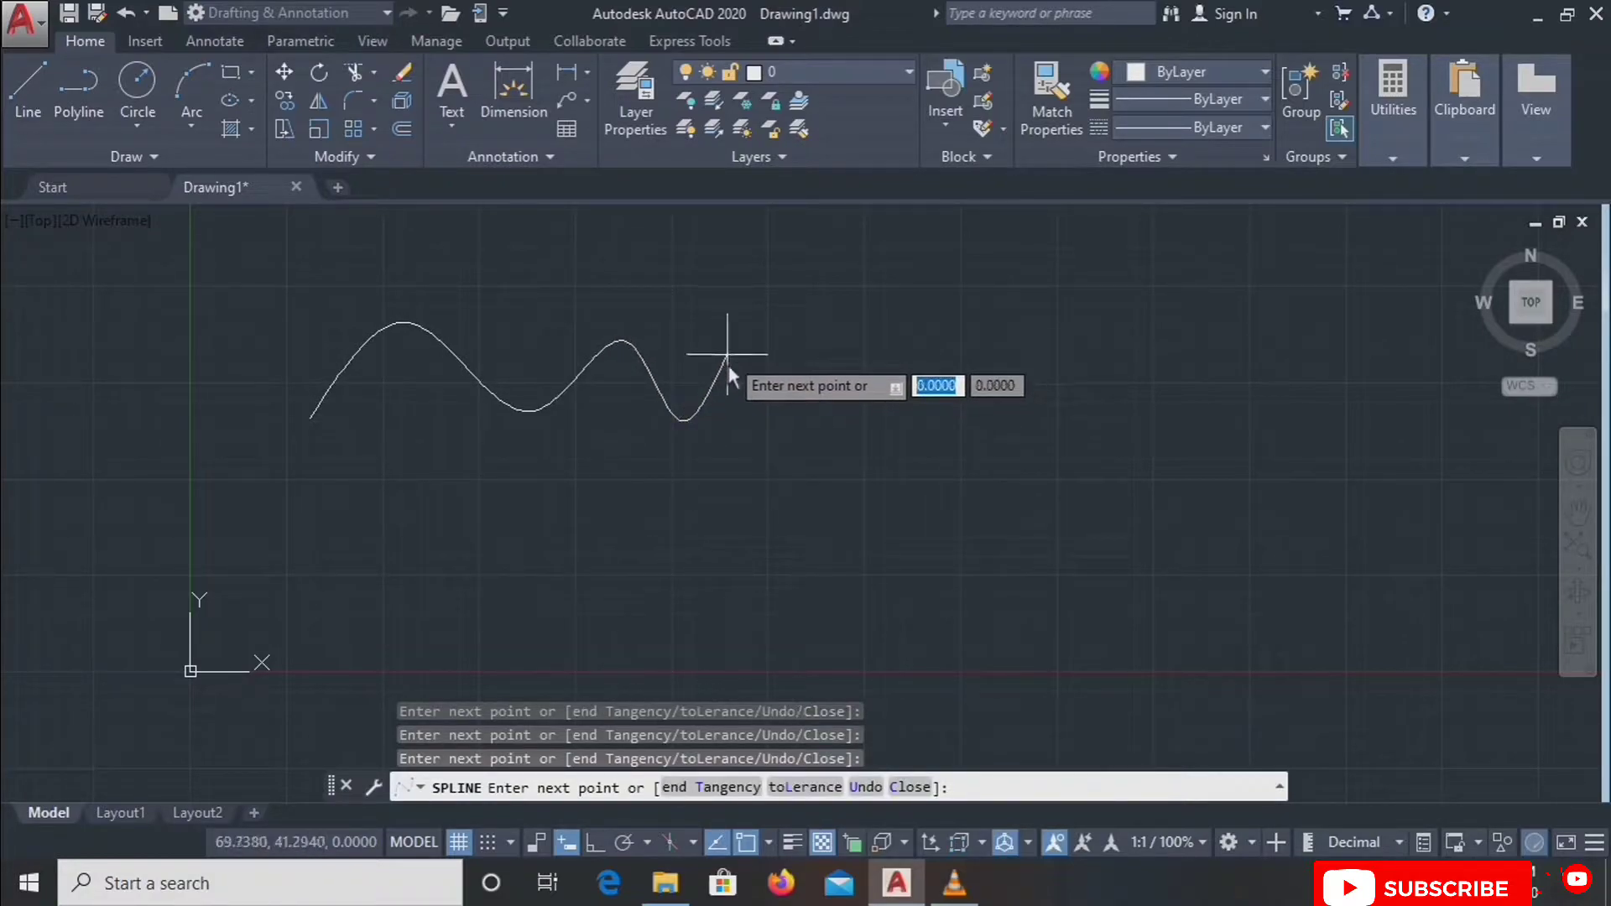
{"action": "left_click", "coordinate": [789, 476]}
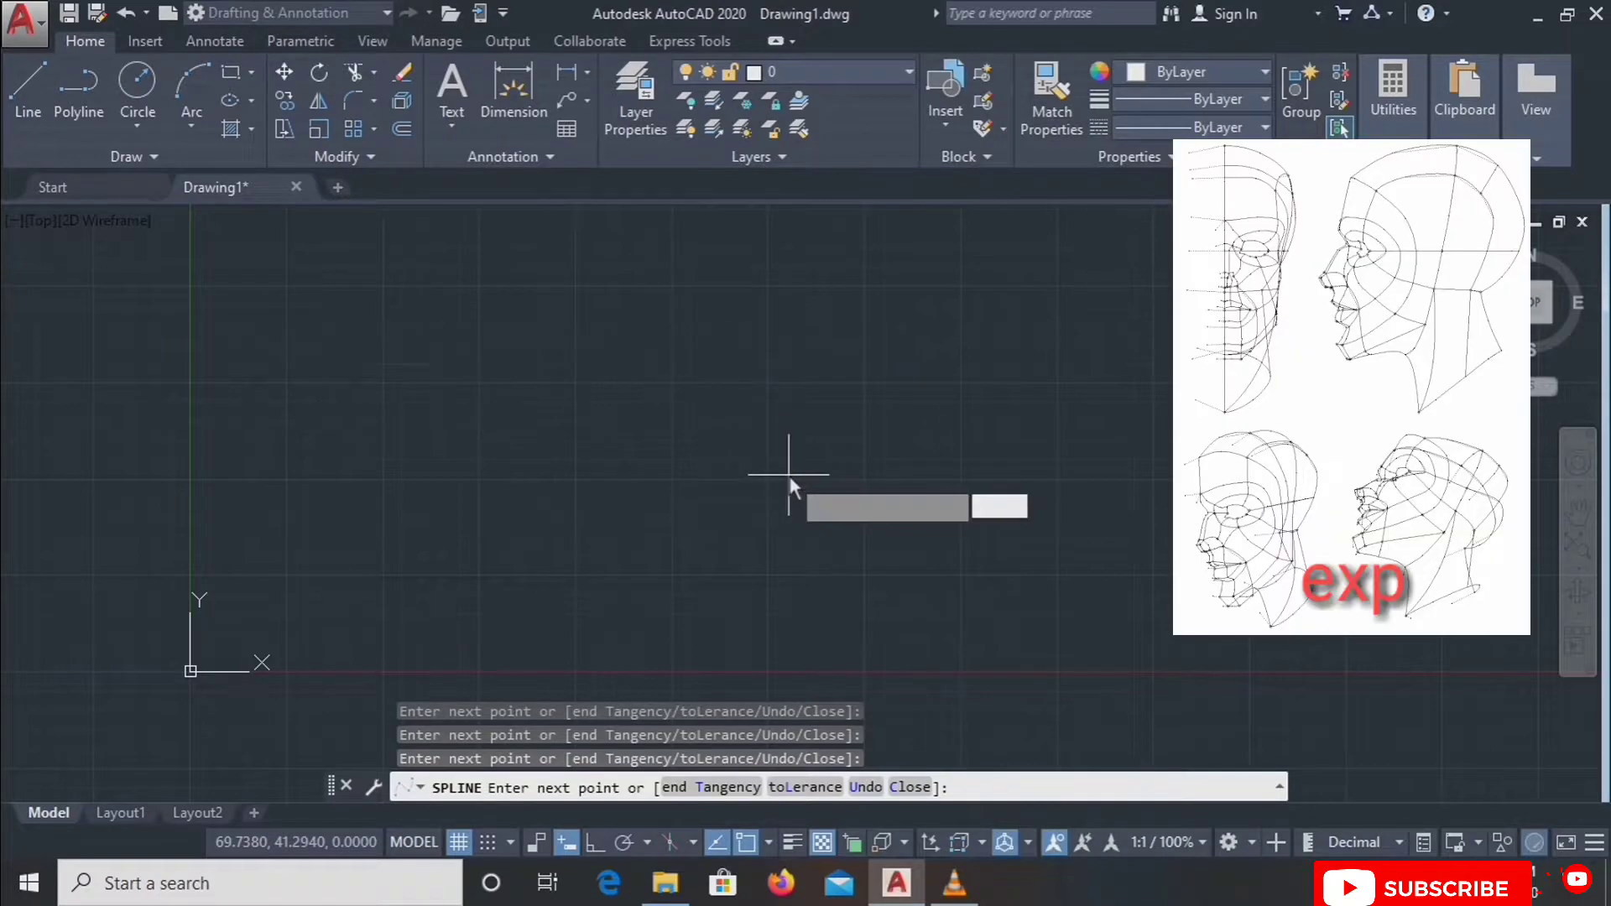
{"action": "left_click", "coordinate": [867, 359]}
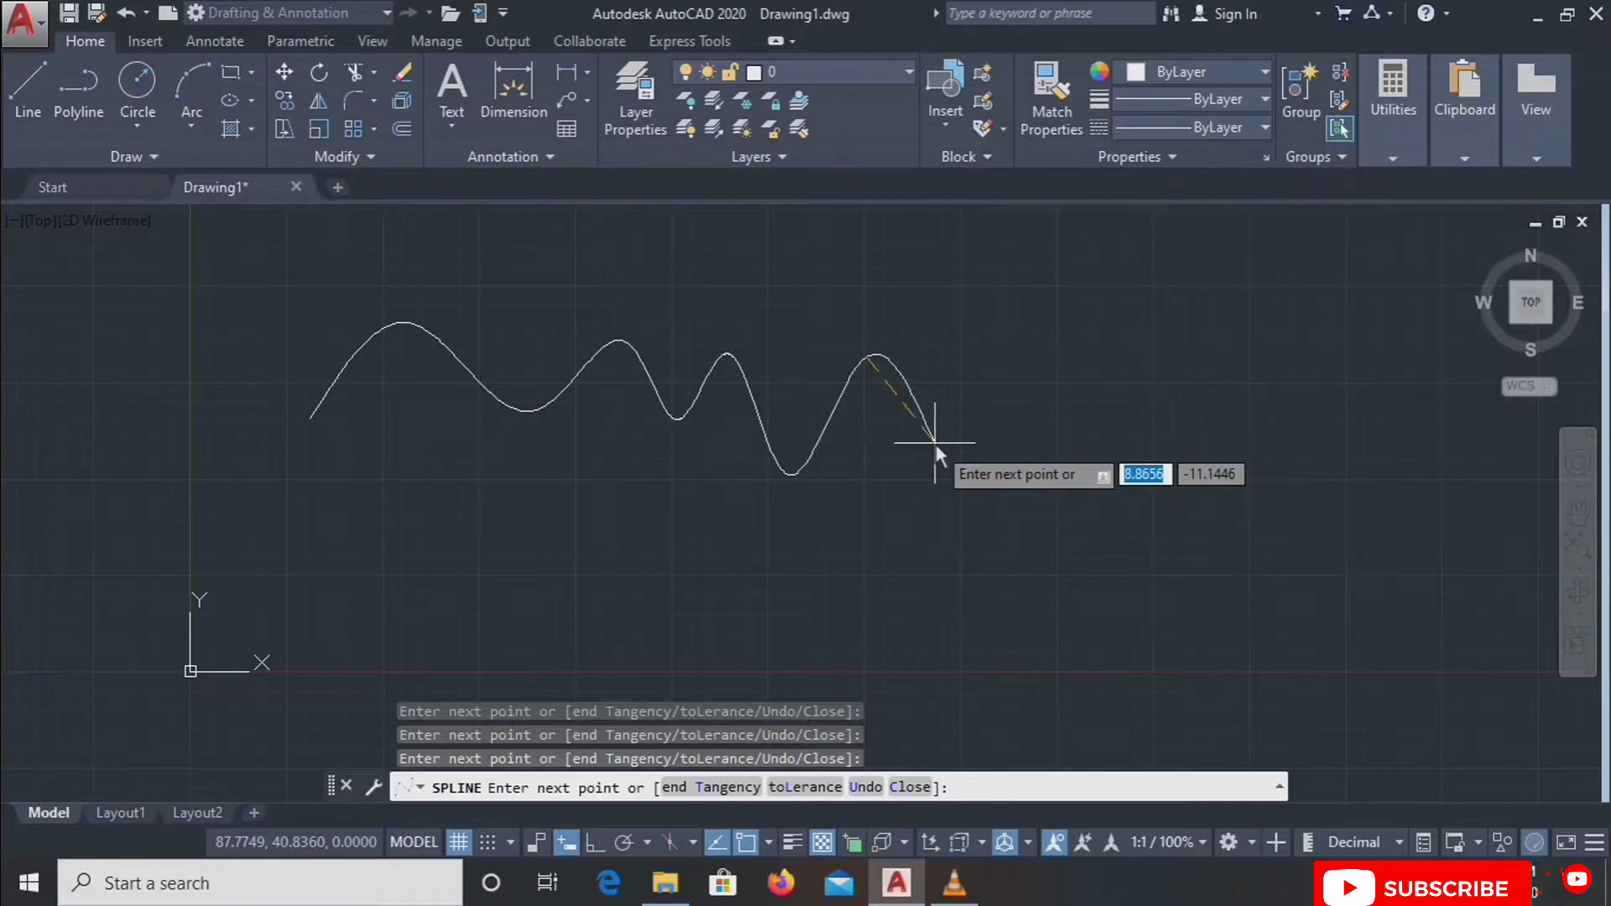
{"action": "key", "text": "Return"}
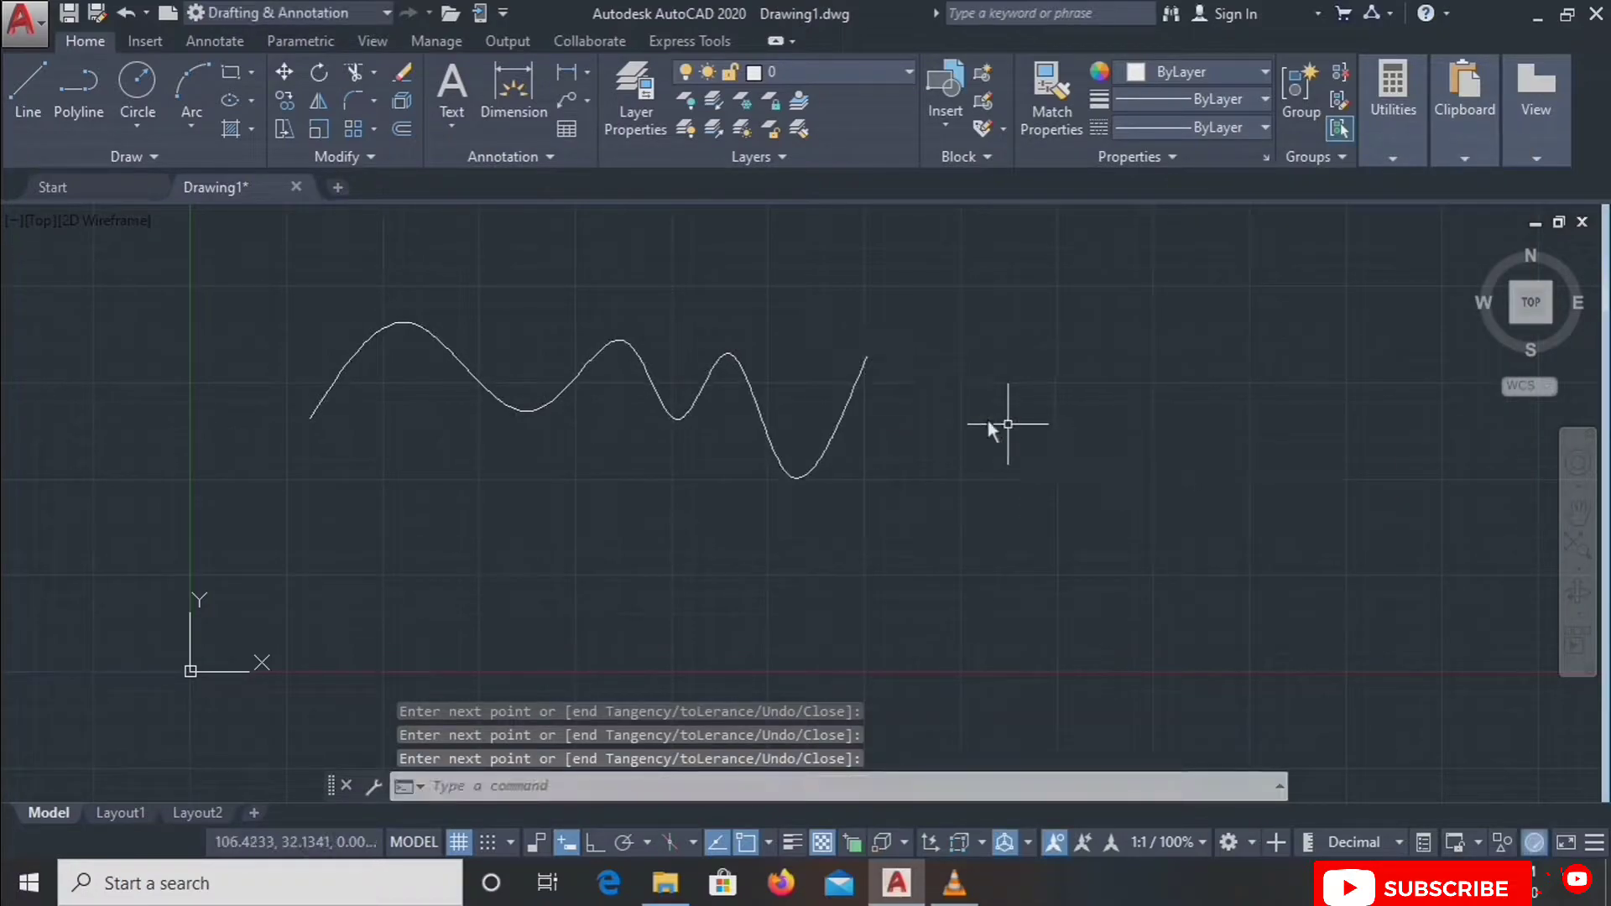
Select the wavy spline and examine where its fit points sit along the curve.
{"action": "left_click", "coordinate": [715, 371]}
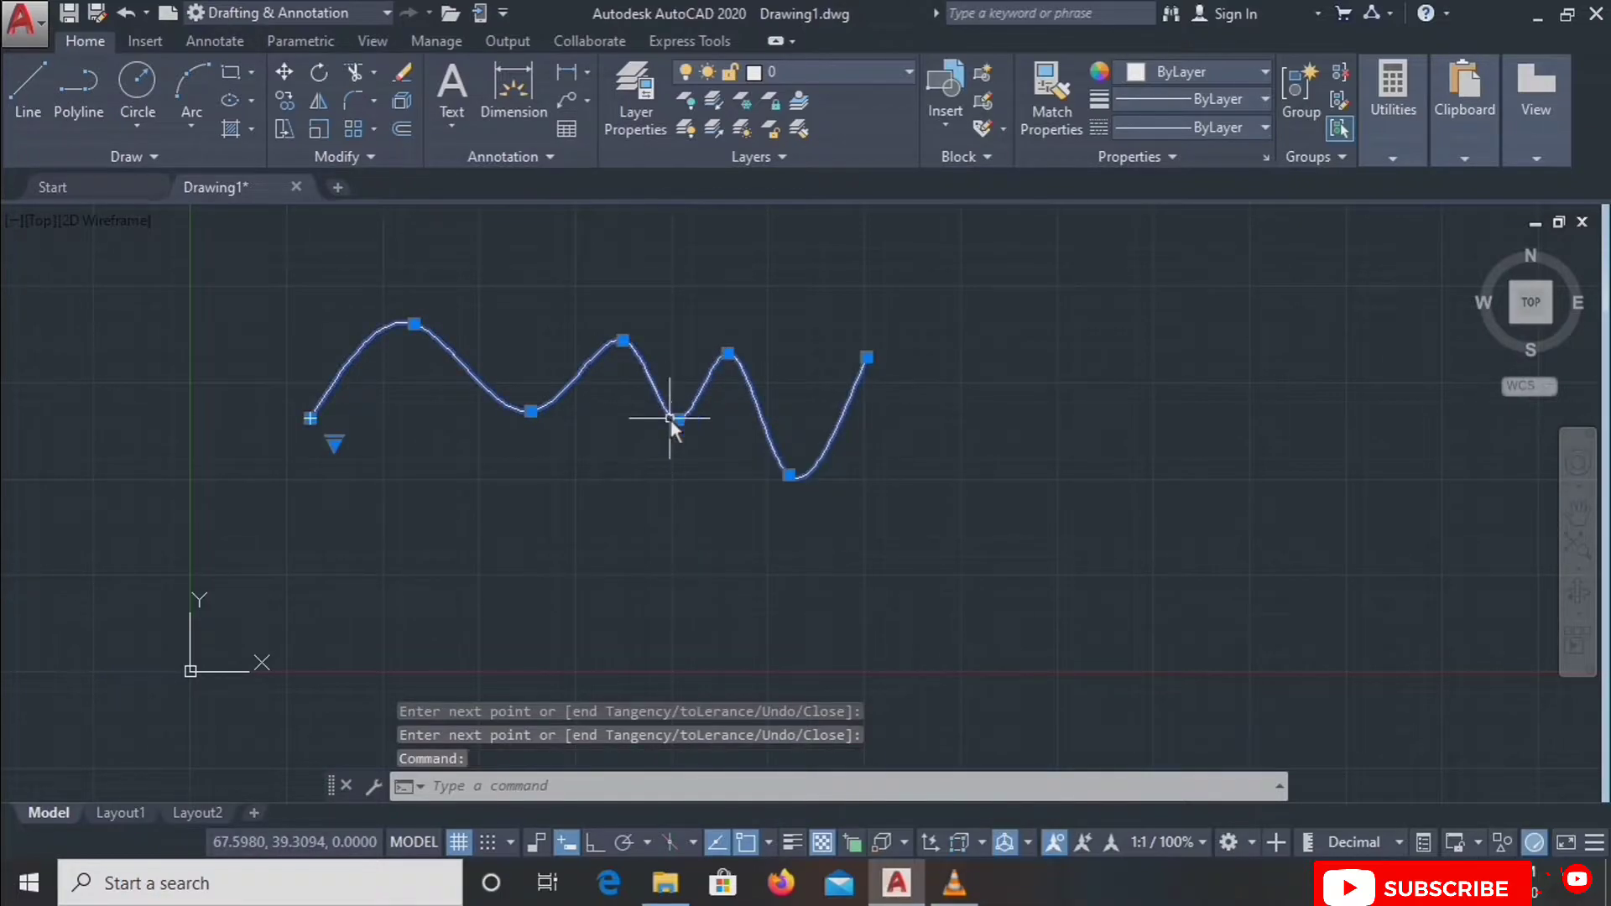
{"action": "scroll", "coordinate": [669, 416], "scroll_direction": "up", "scroll_amount": 4}
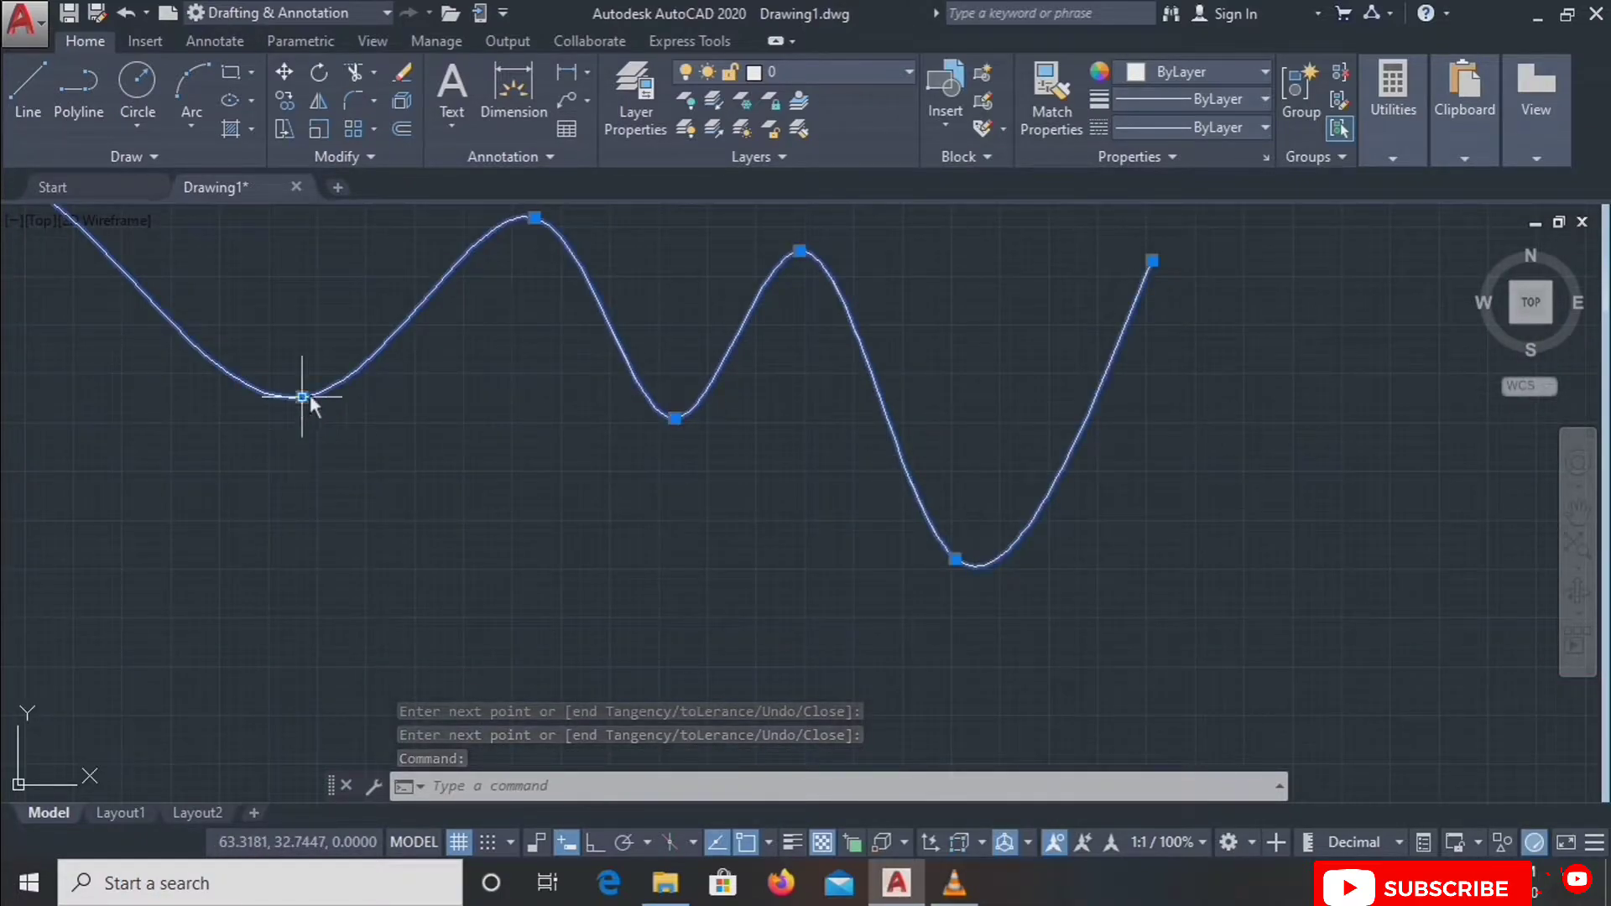
{"action": "middle_click_drag", "start_coordinate": [456, 424], "coordinate": [864, 692]}
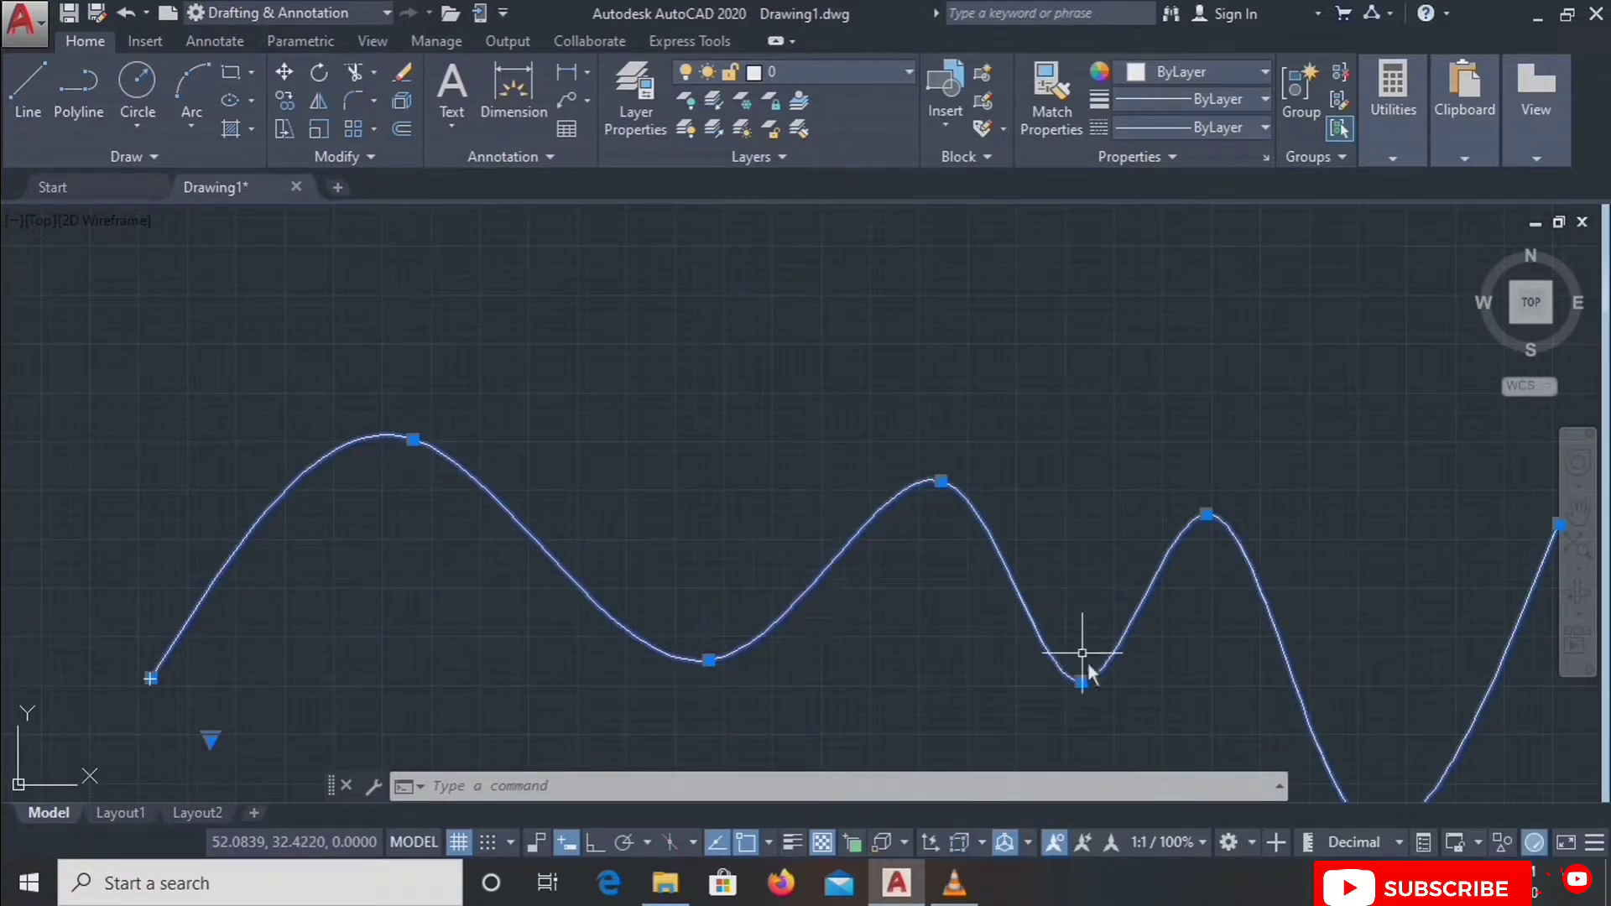
{"action": "scroll", "coordinate": [837, 591], "scroll_direction": "down", "scroll_amount": 4}
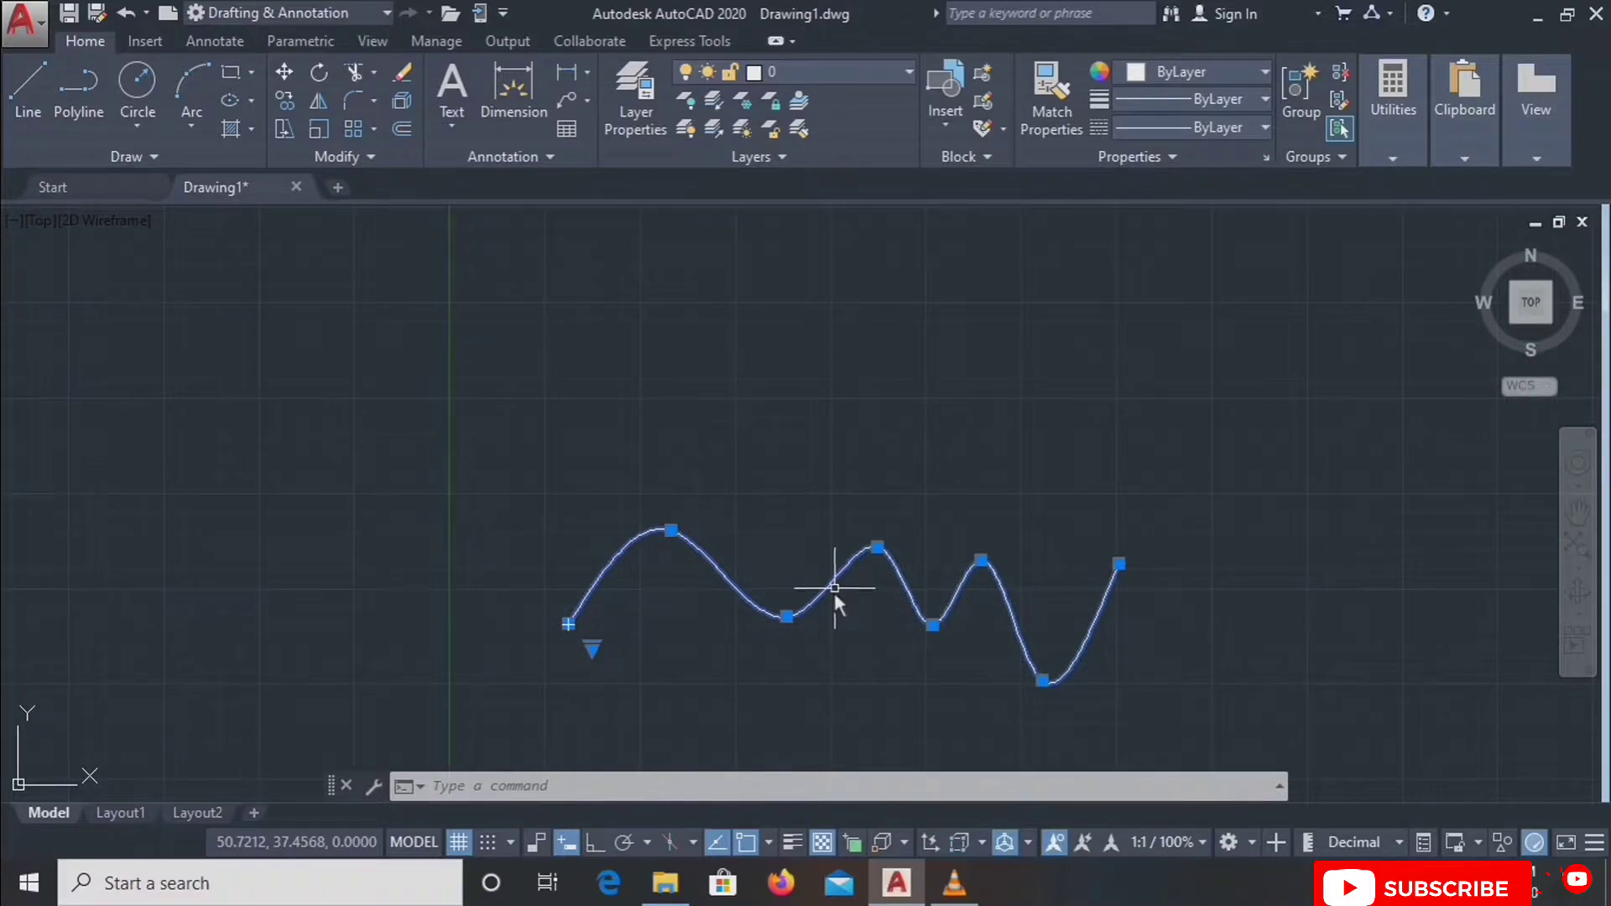
{"action": "middle_click_drag", "start_coordinate": [843, 635], "coordinate": [778, 493]}
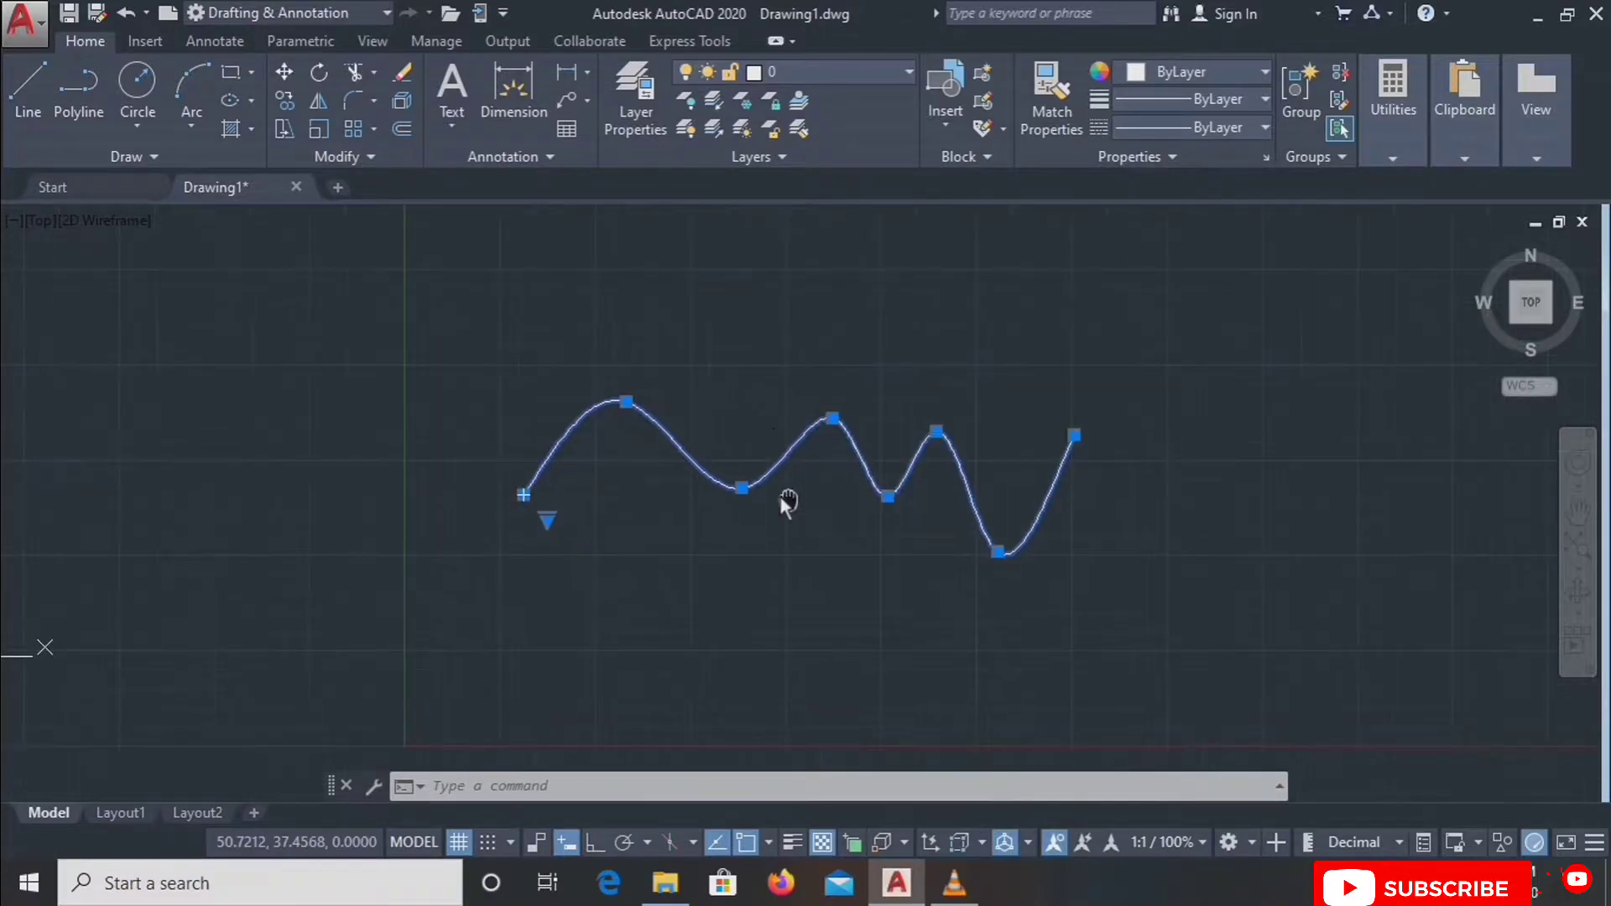
Start a fit spline below the wavy curve, near the origin, and set its start tangent to 20.
{"action": "left_click", "coordinate": [154, 160]}
{"action": "left_click", "coordinate": [17, 185]}
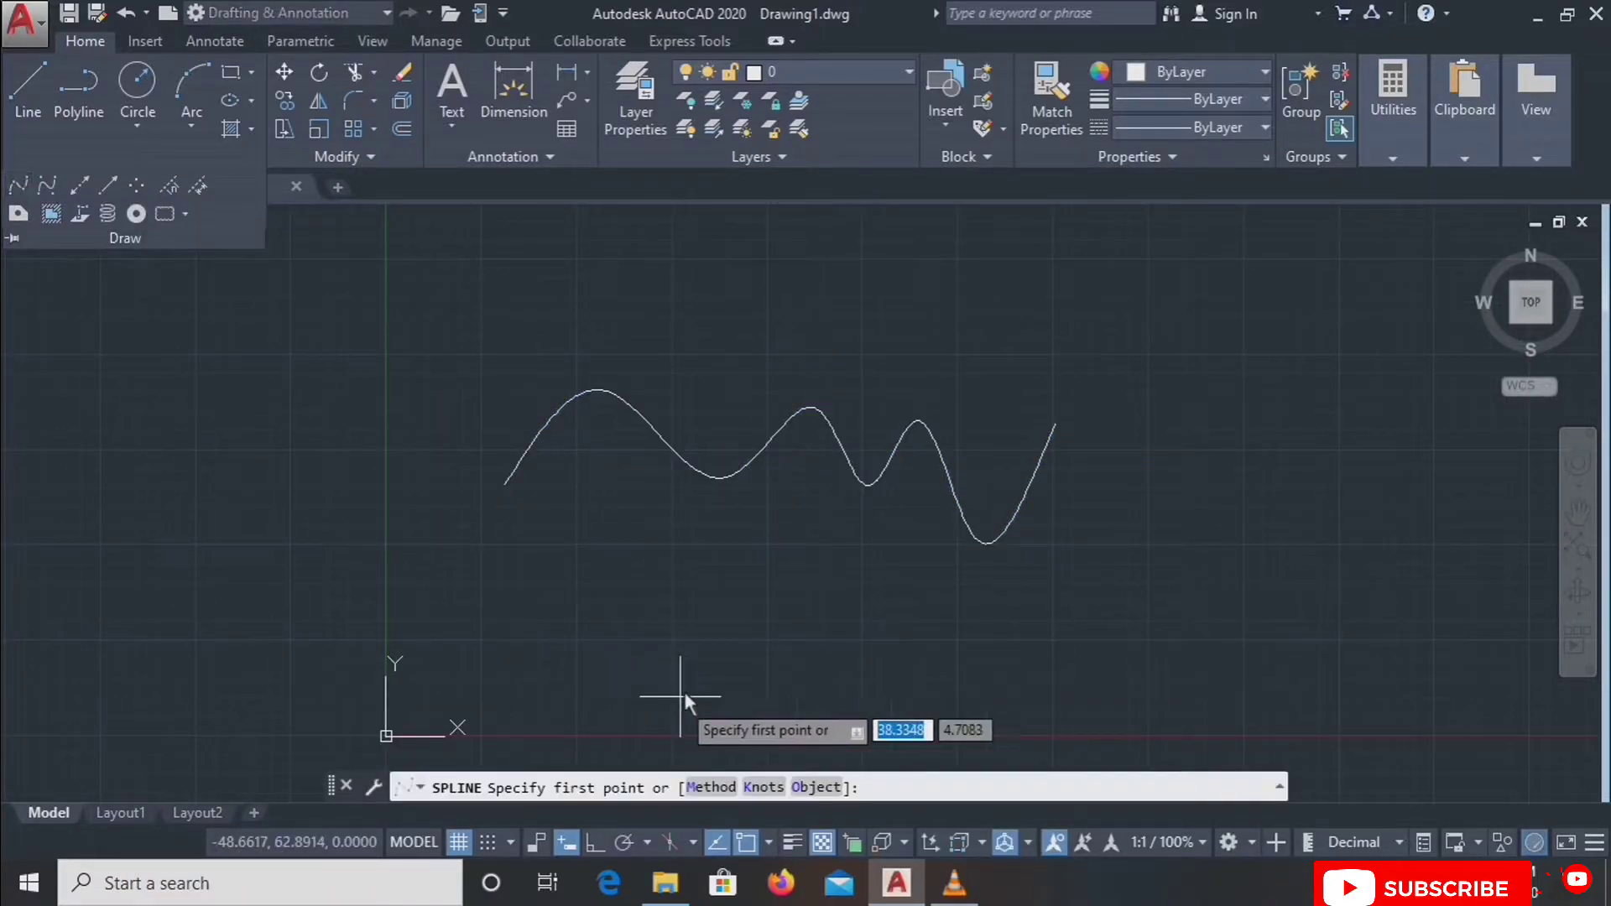
{"action": "middle_click_drag", "start_coordinate": [683, 691], "coordinate": [647, 547]}
{"action": "left_click", "coordinate": [447, 570]}
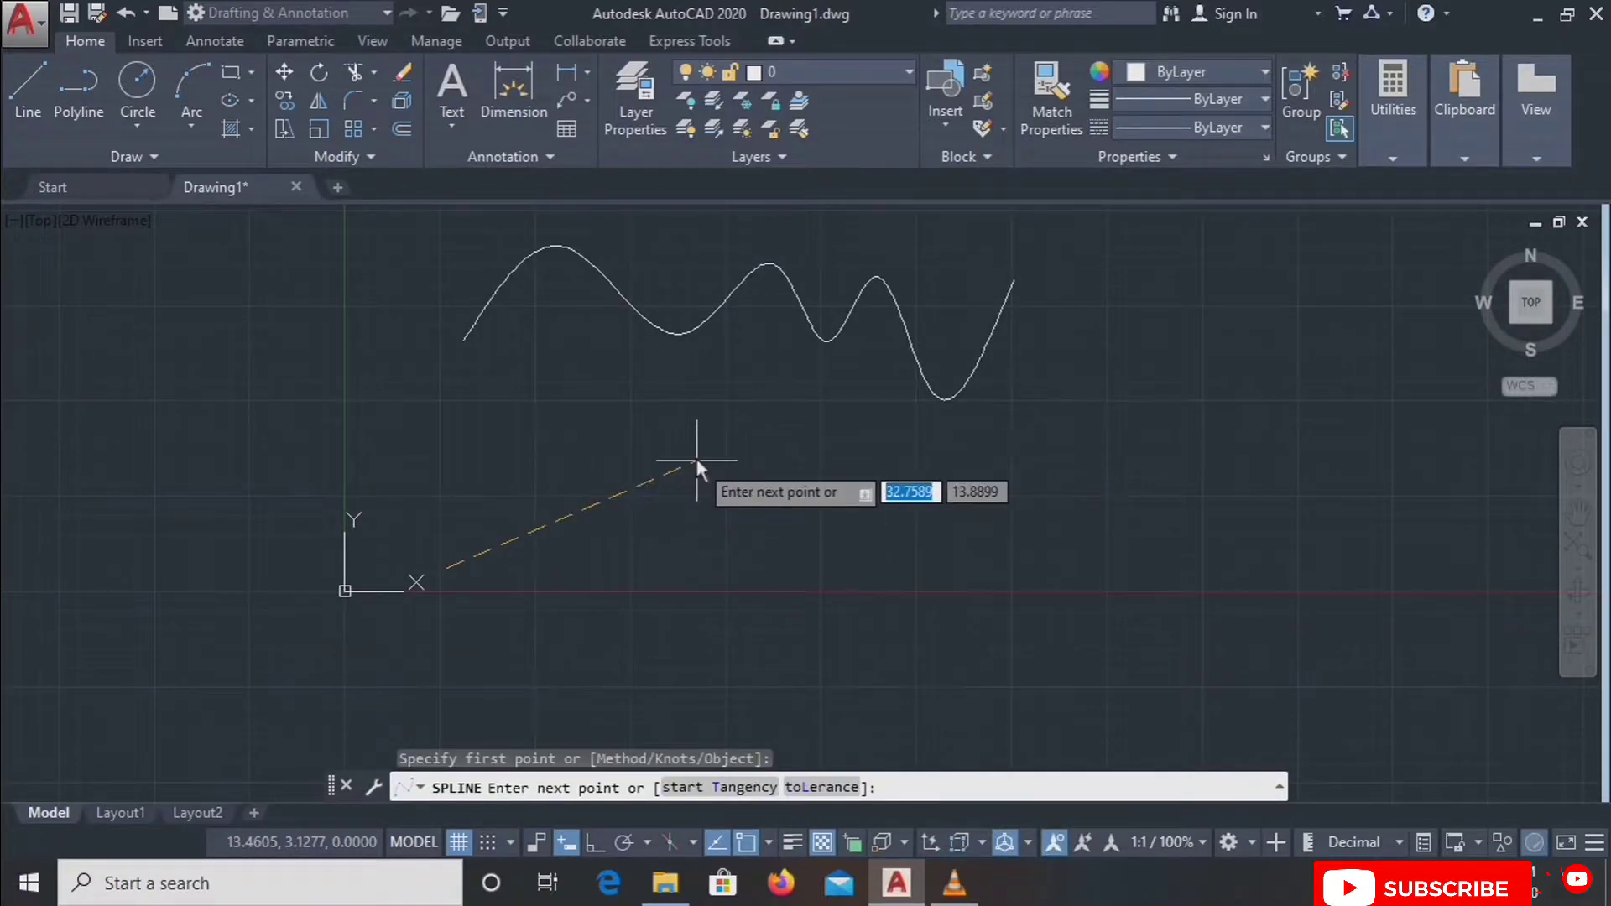
{"action": "left_click", "coordinate": [699, 789]}
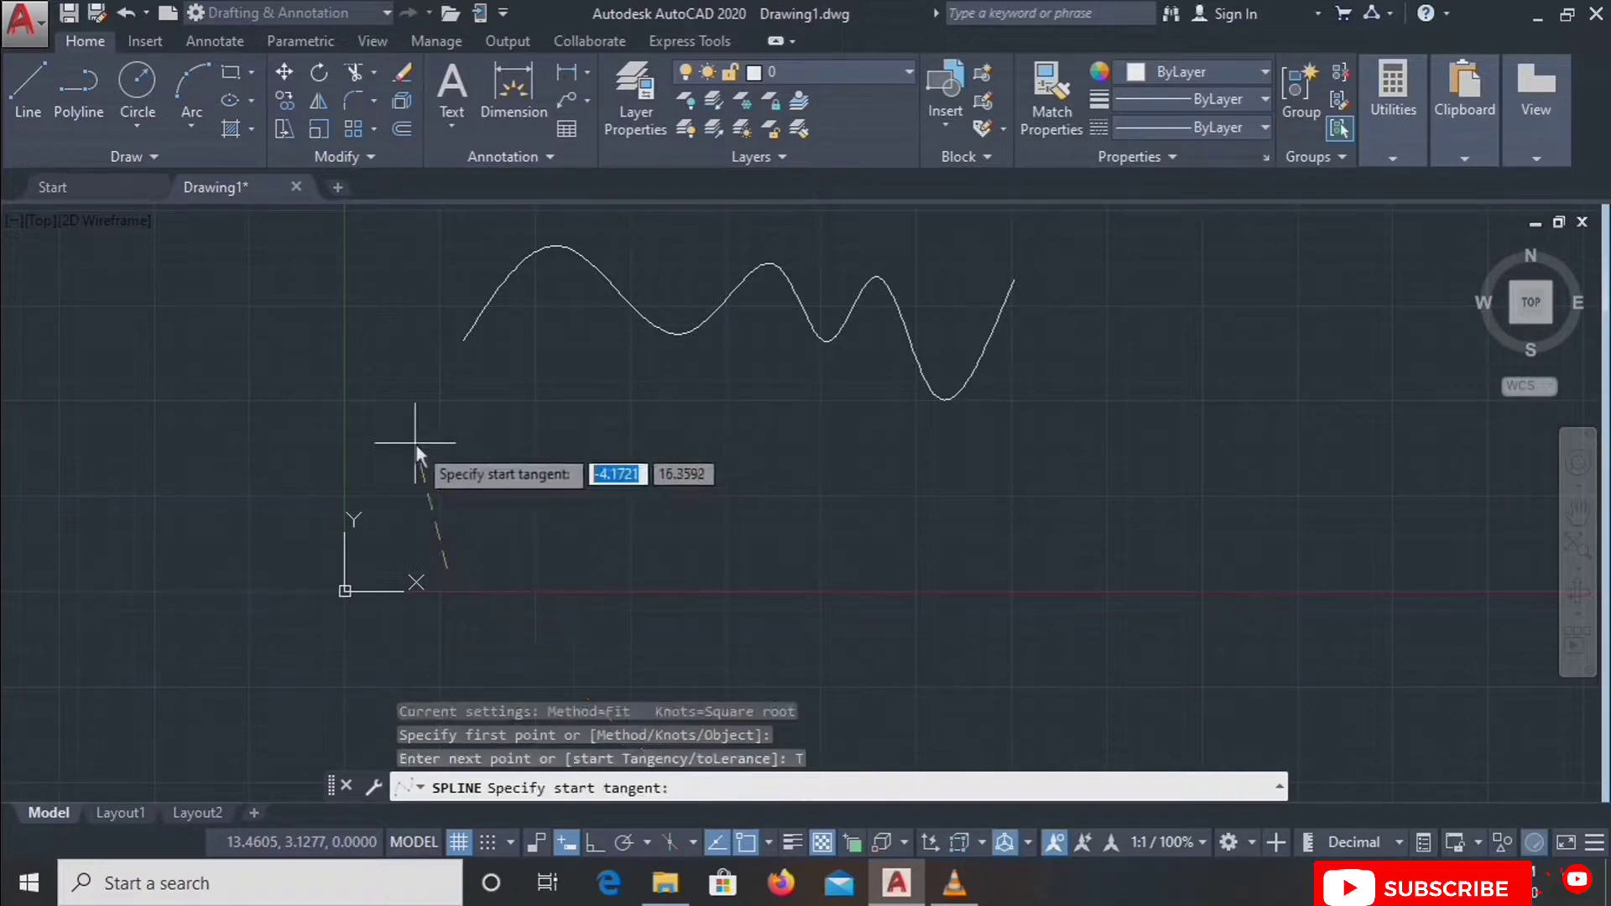
{"action": "type", "text": "5"}
{"action": "key", "text": "BackSpace"}
{"action": "type", "text": "20"}
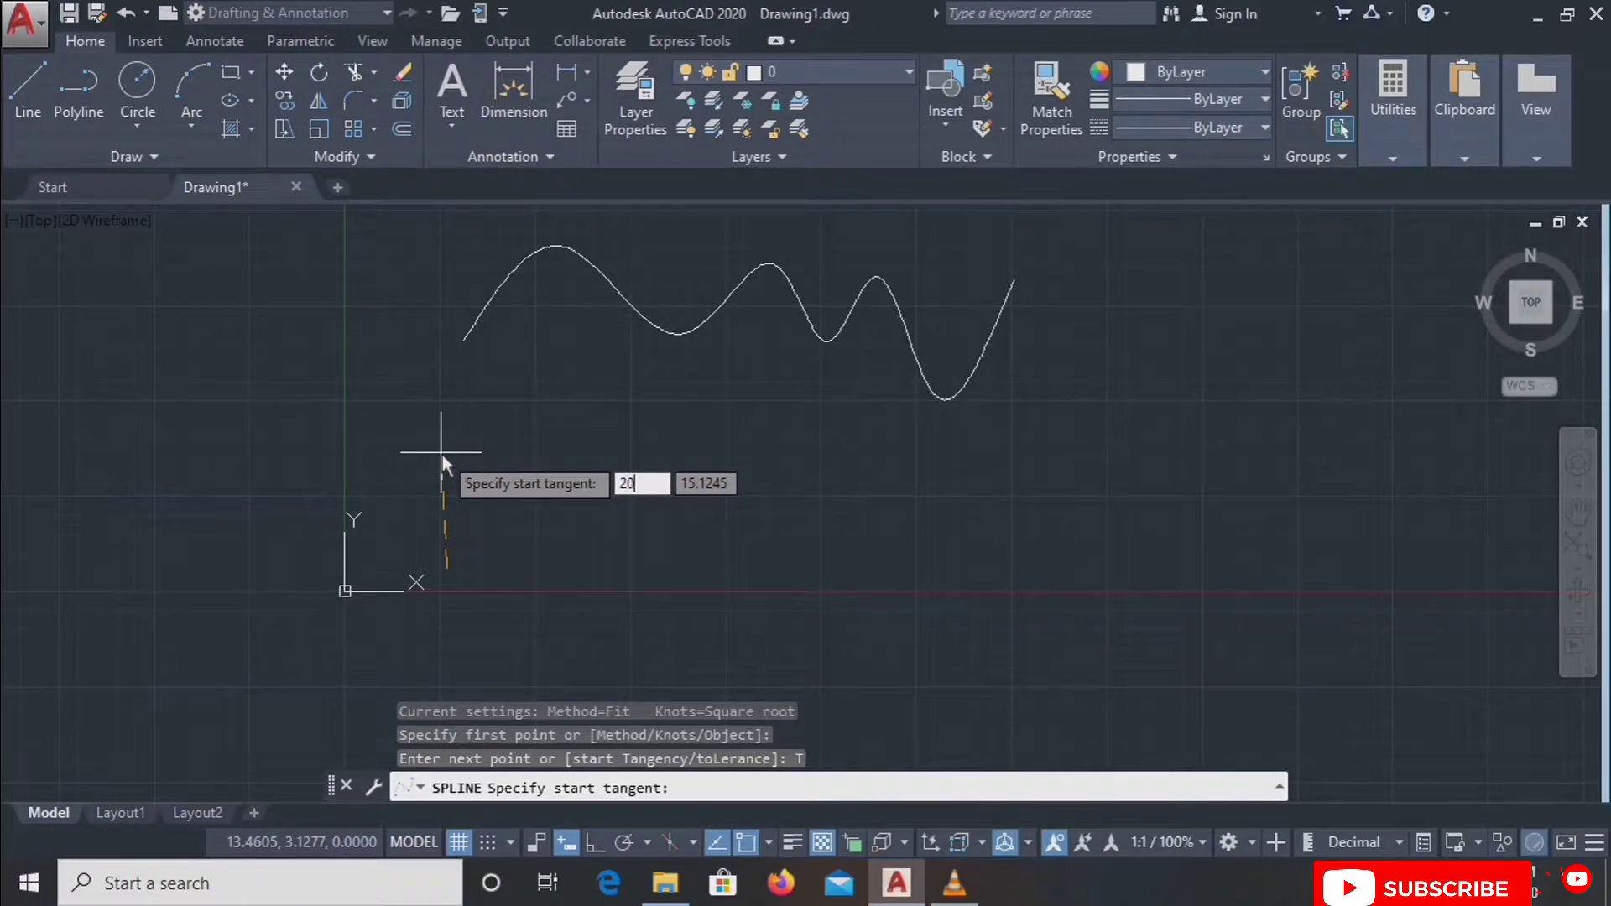
{"action": "key", "text": "Return"}
Place five more fit points around the origin area to form a self-crossing loop and end the open spline.
{"action": "left_click", "coordinate": [435, 430]}
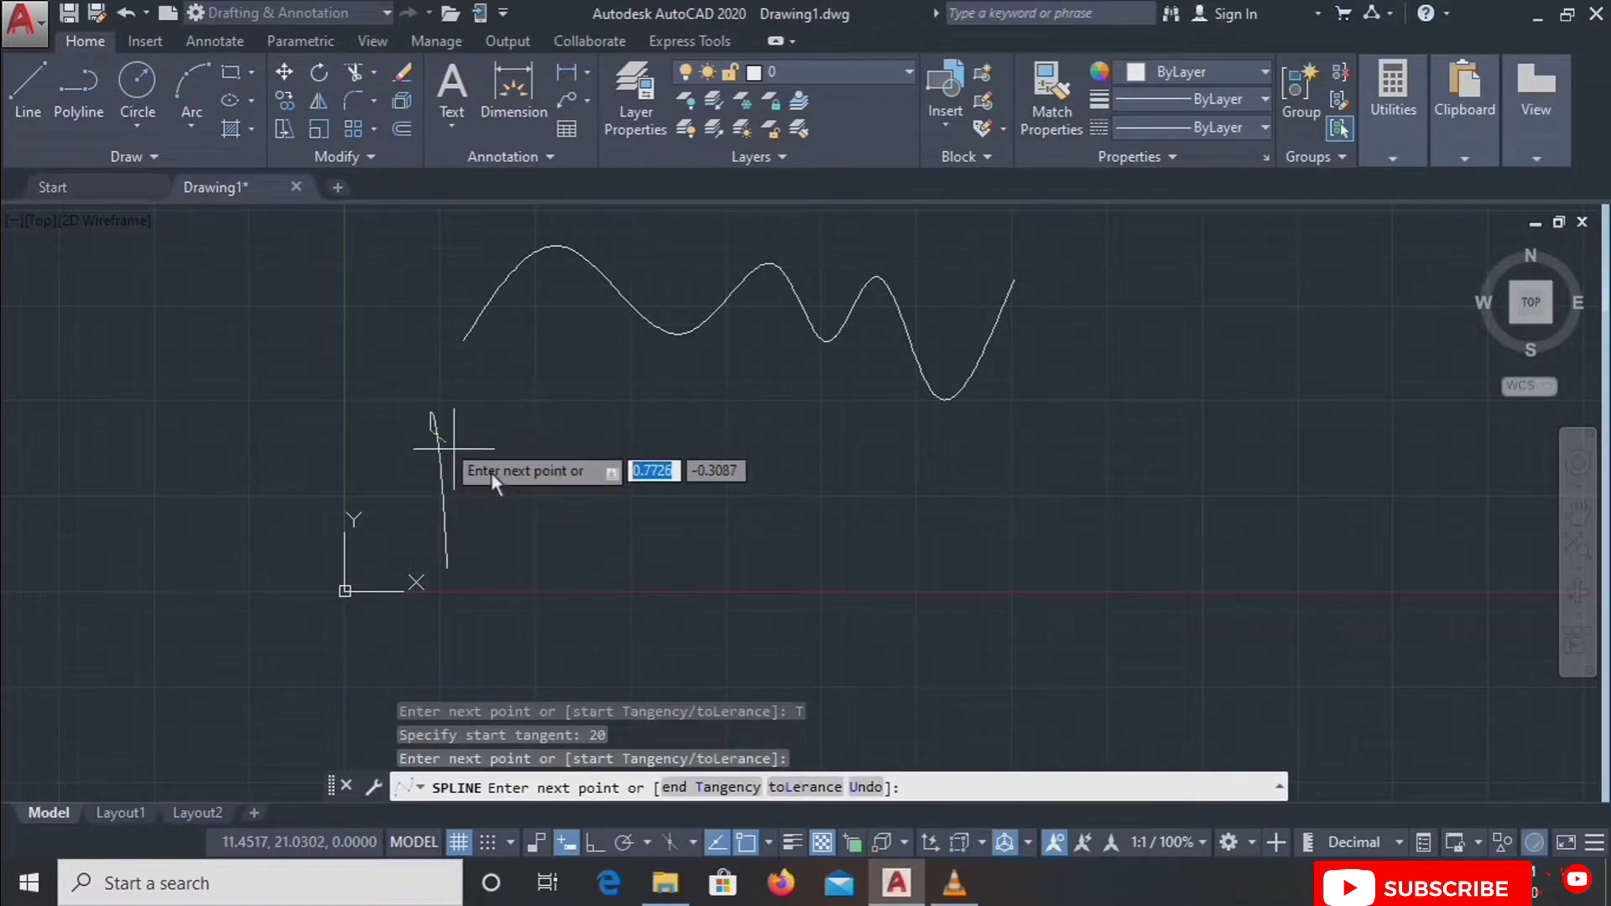
{"action": "left_click", "coordinate": [356, 464]}
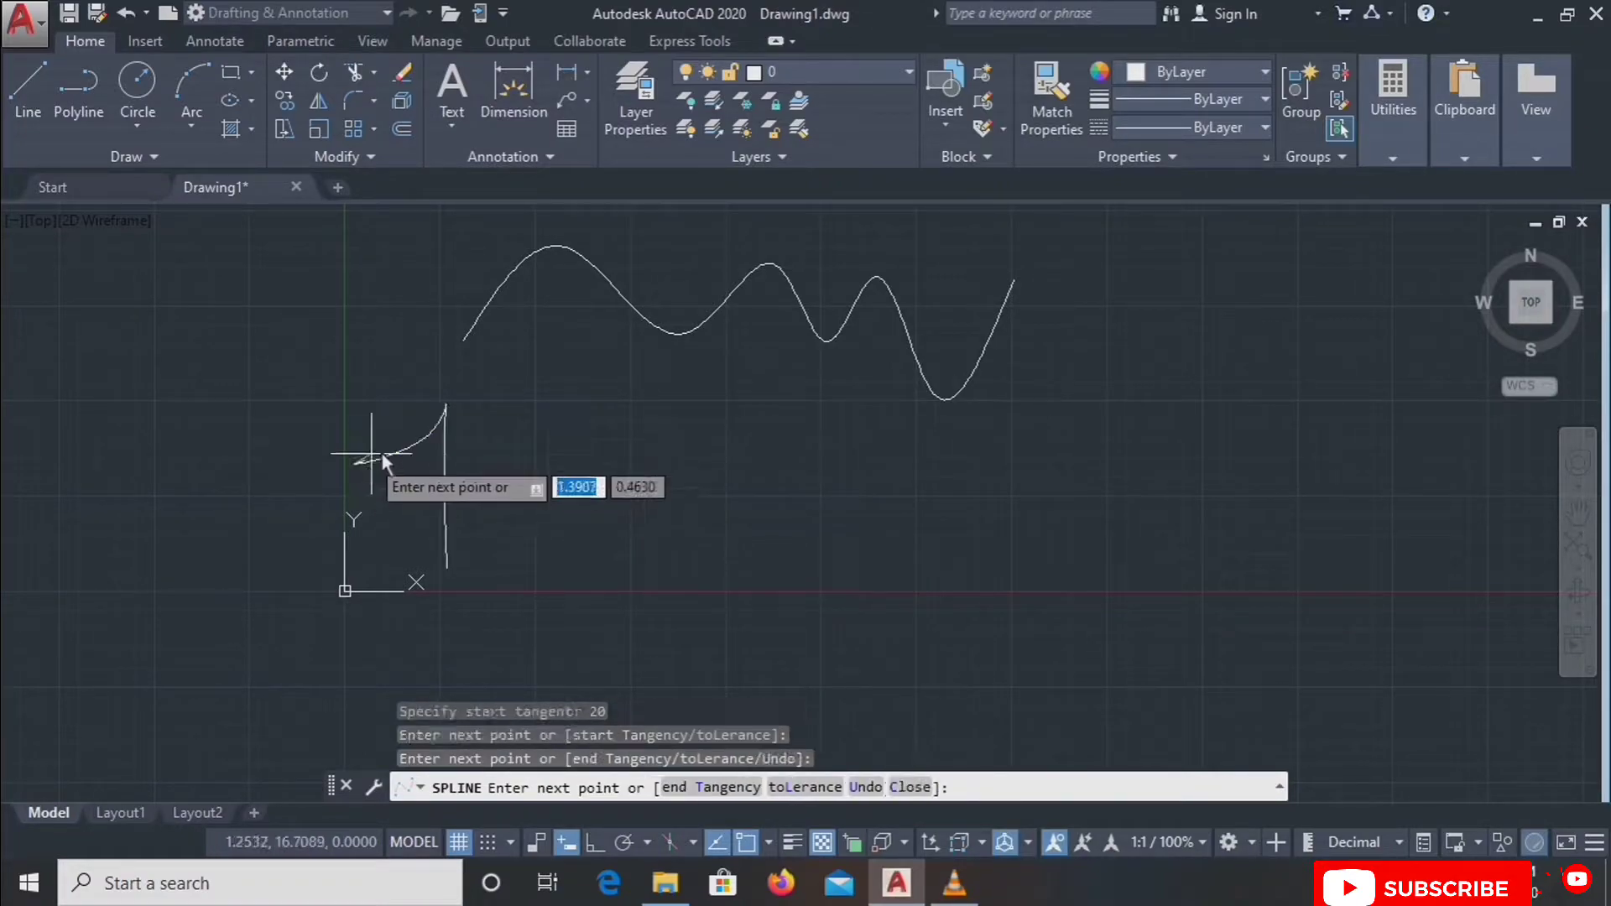
{"action": "left_click", "coordinate": [567, 455]}
{"action": "left_click", "coordinate": [592, 516]}
{"action": "left_click", "coordinate": [470, 502]}
{"action": "key", "text": "Return"}
Begin another spline in the empty area beside the looped curve, placing ten fit points with two humps that curl back inward.
{"action": "scroll", "coordinate": [435, 437], "scroll_direction": "up", "scroll_amount": 4}
{"action": "scroll", "coordinate": [436, 434], "scroll_direction": "down", "scroll_amount": 2}
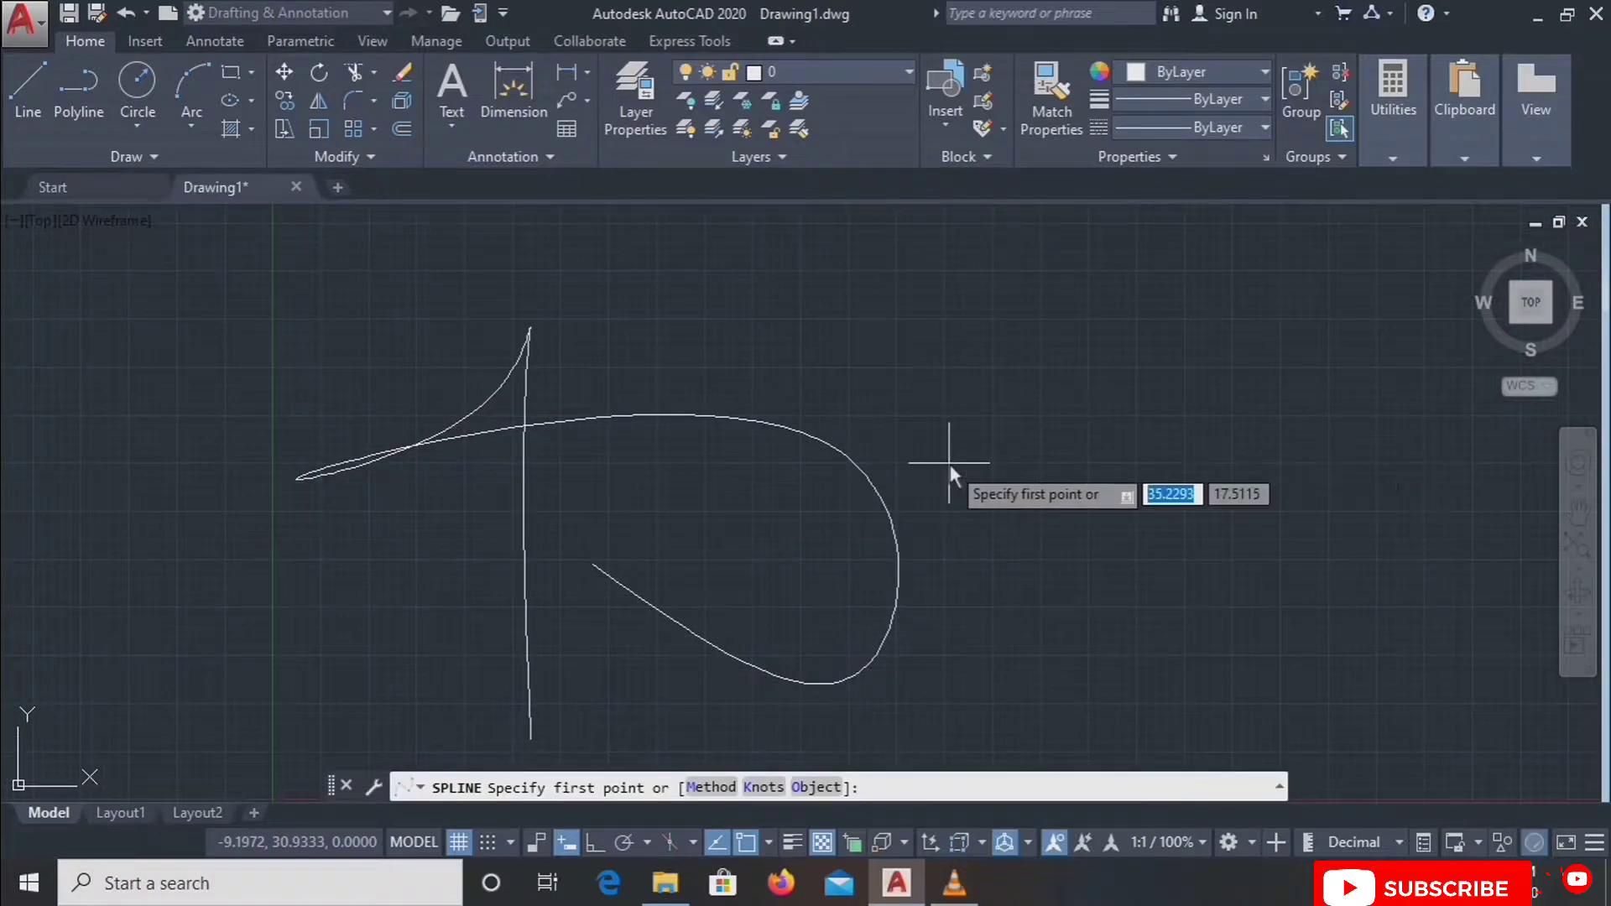
{"action": "scroll", "coordinate": [948, 467], "scroll_direction": "down", "scroll_amount": 2}
{"action": "middle_click_drag", "start_coordinate": [1059, 476], "coordinate": [647, 448]}
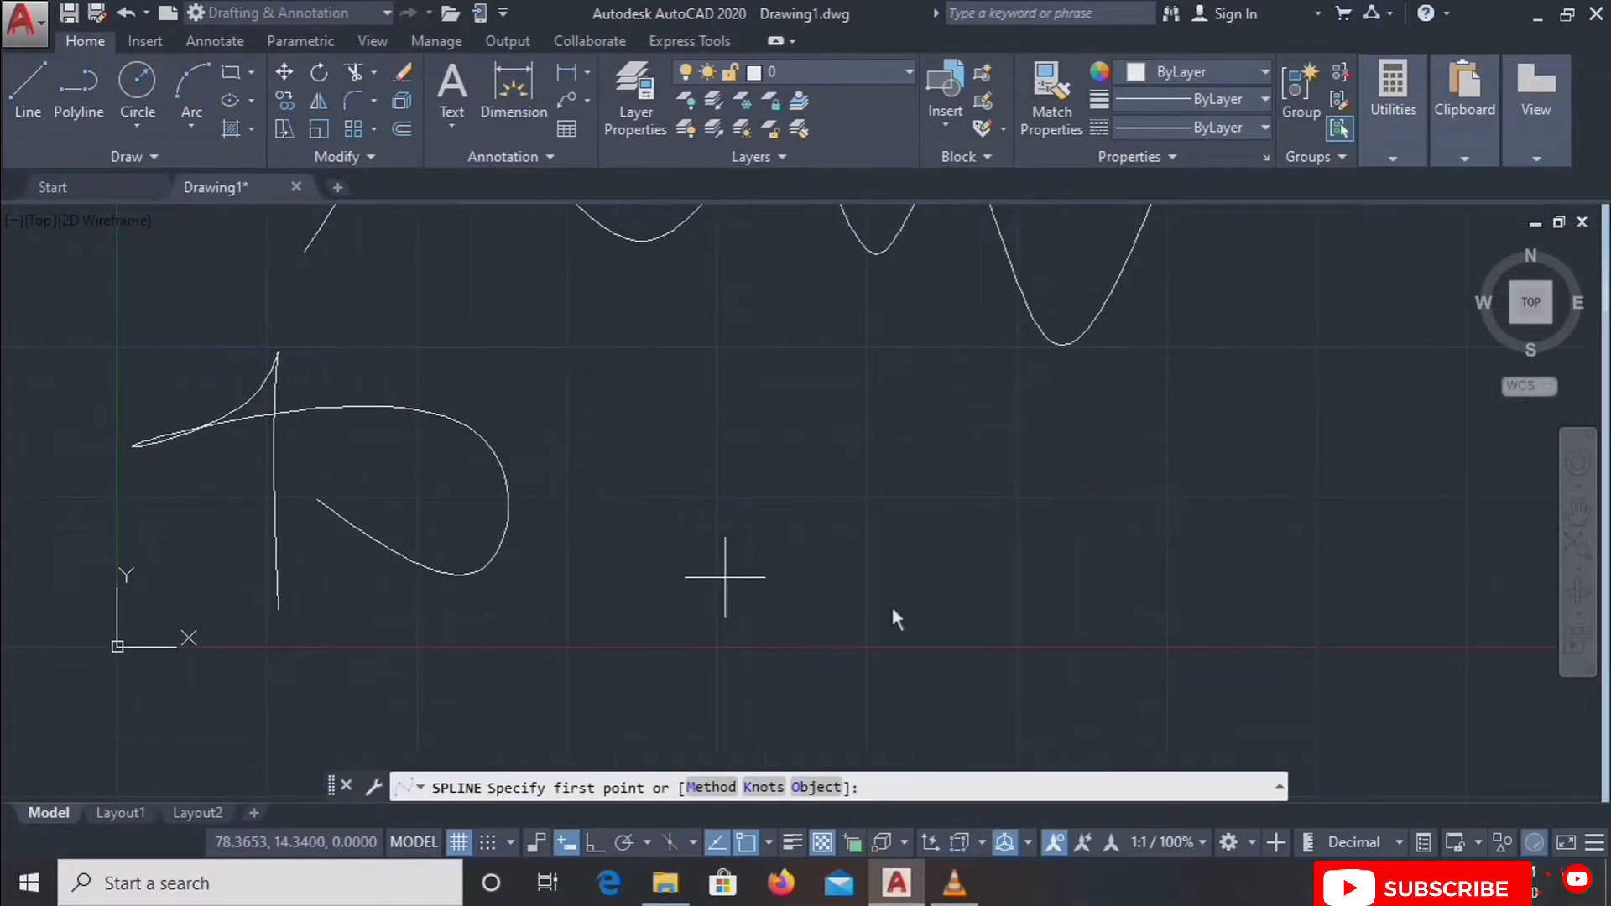
{"action": "left_click", "coordinate": [766, 575]}
{"action": "left_click", "coordinate": [793, 458]}
{"action": "left_click", "coordinate": [843, 388]}
{"action": "left_click", "coordinate": [914, 427]}
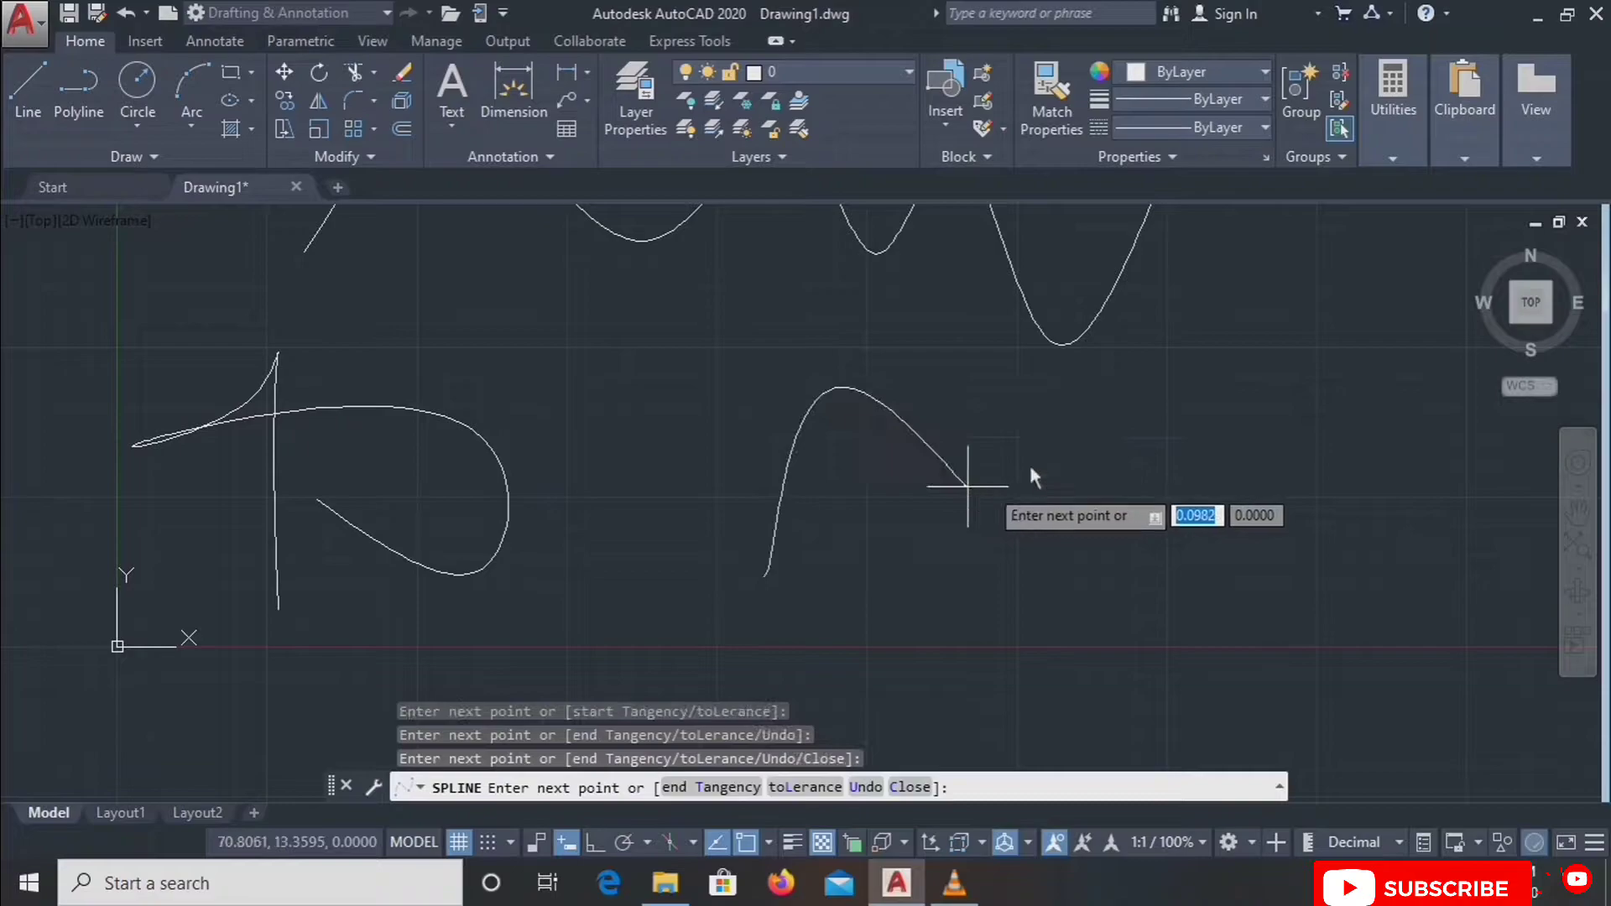
{"action": "left_click", "coordinate": [972, 485]}
{"action": "left_click", "coordinate": [1116, 422]}
{"action": "left_click", "coordinate": [1198, 537]}
{"action": "left_click", "coordinate": [1041, 623]}
{"action": "left_click", "coordinate": [900, 561]}
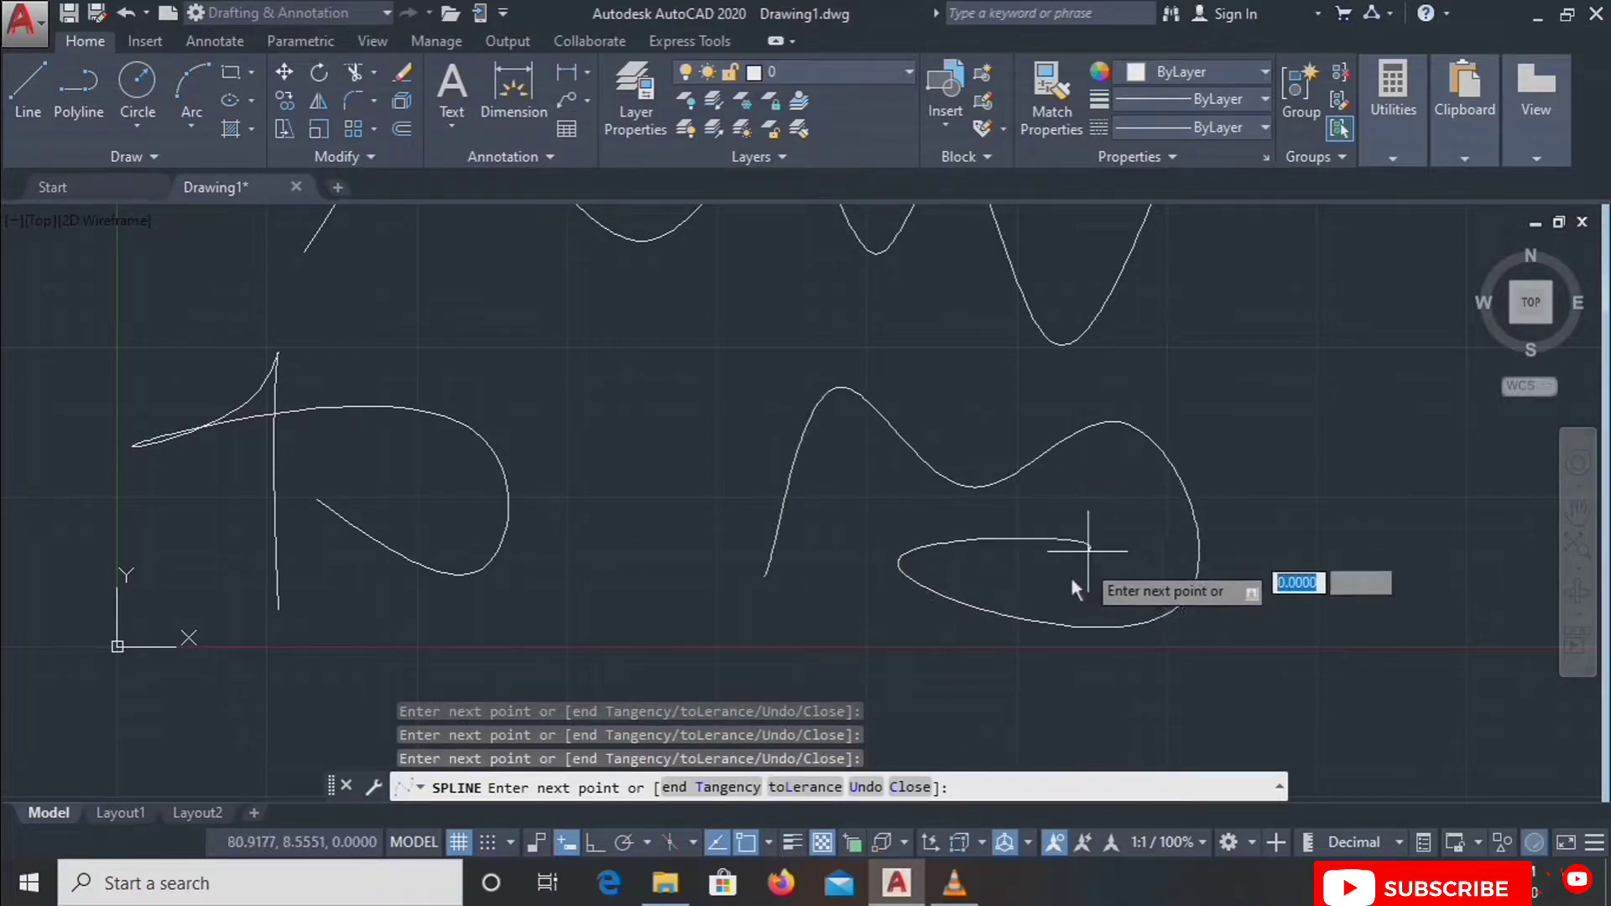
{"action": "left_click", "coordinate": [1091, 548]}
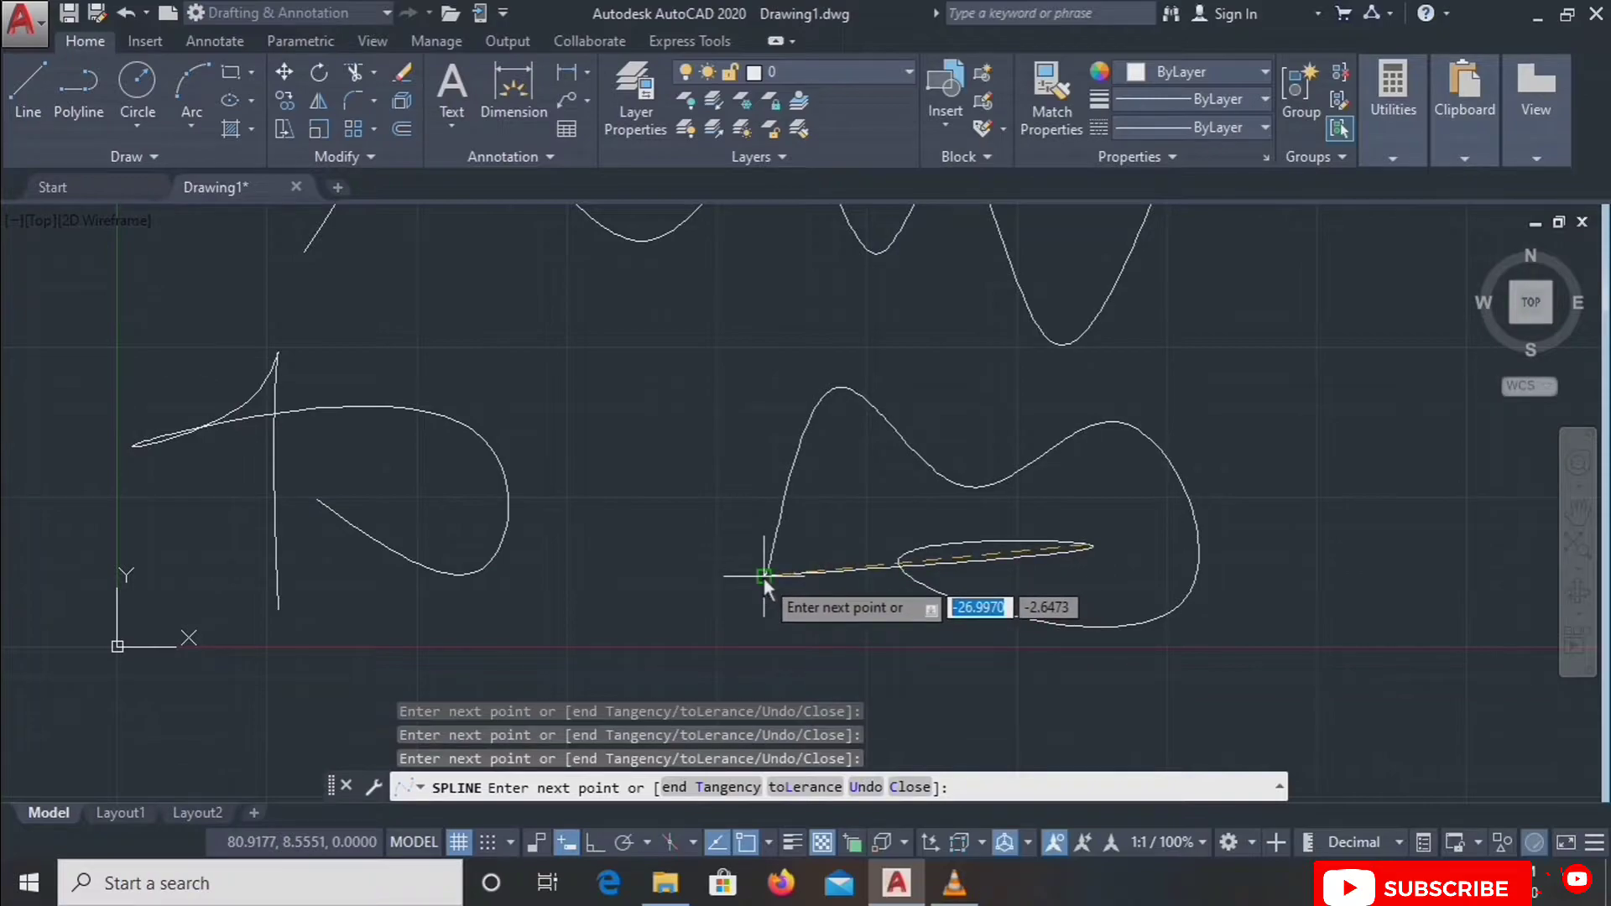
Close the two-humped spline back to its start point with the Close option.
{"action": "scroll", "coordinate": [755, 584], "scroll_direction": "up", "scroll_amount": 4}
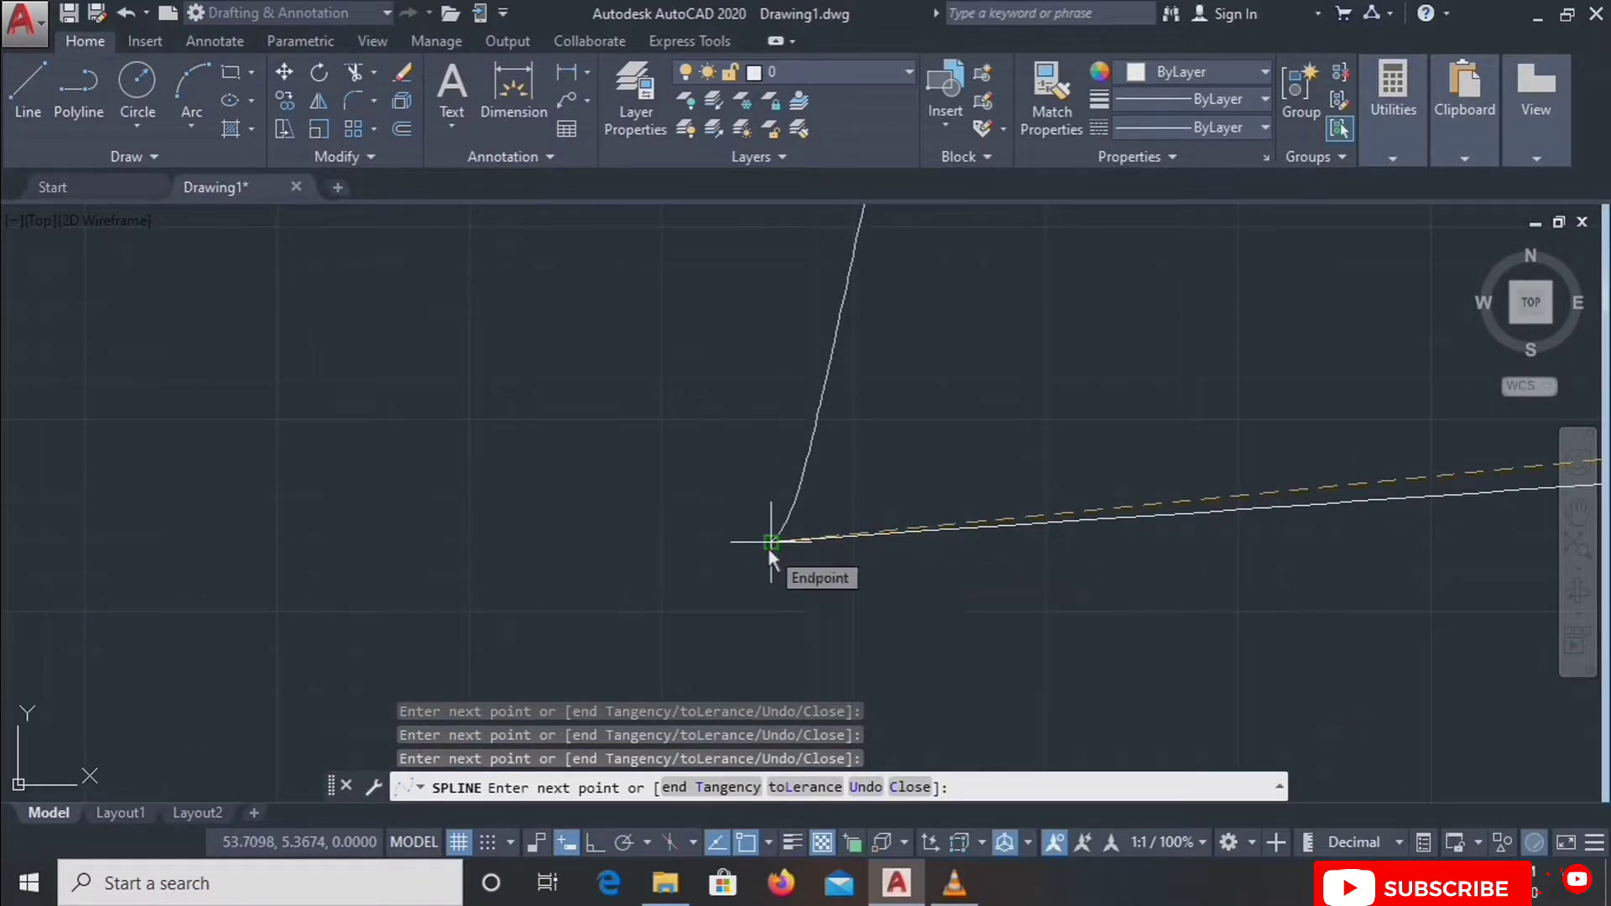
{"action": "scroll", "coordinate": [767, 547], "scroll_direction": "down", "scroll_amount": 4}
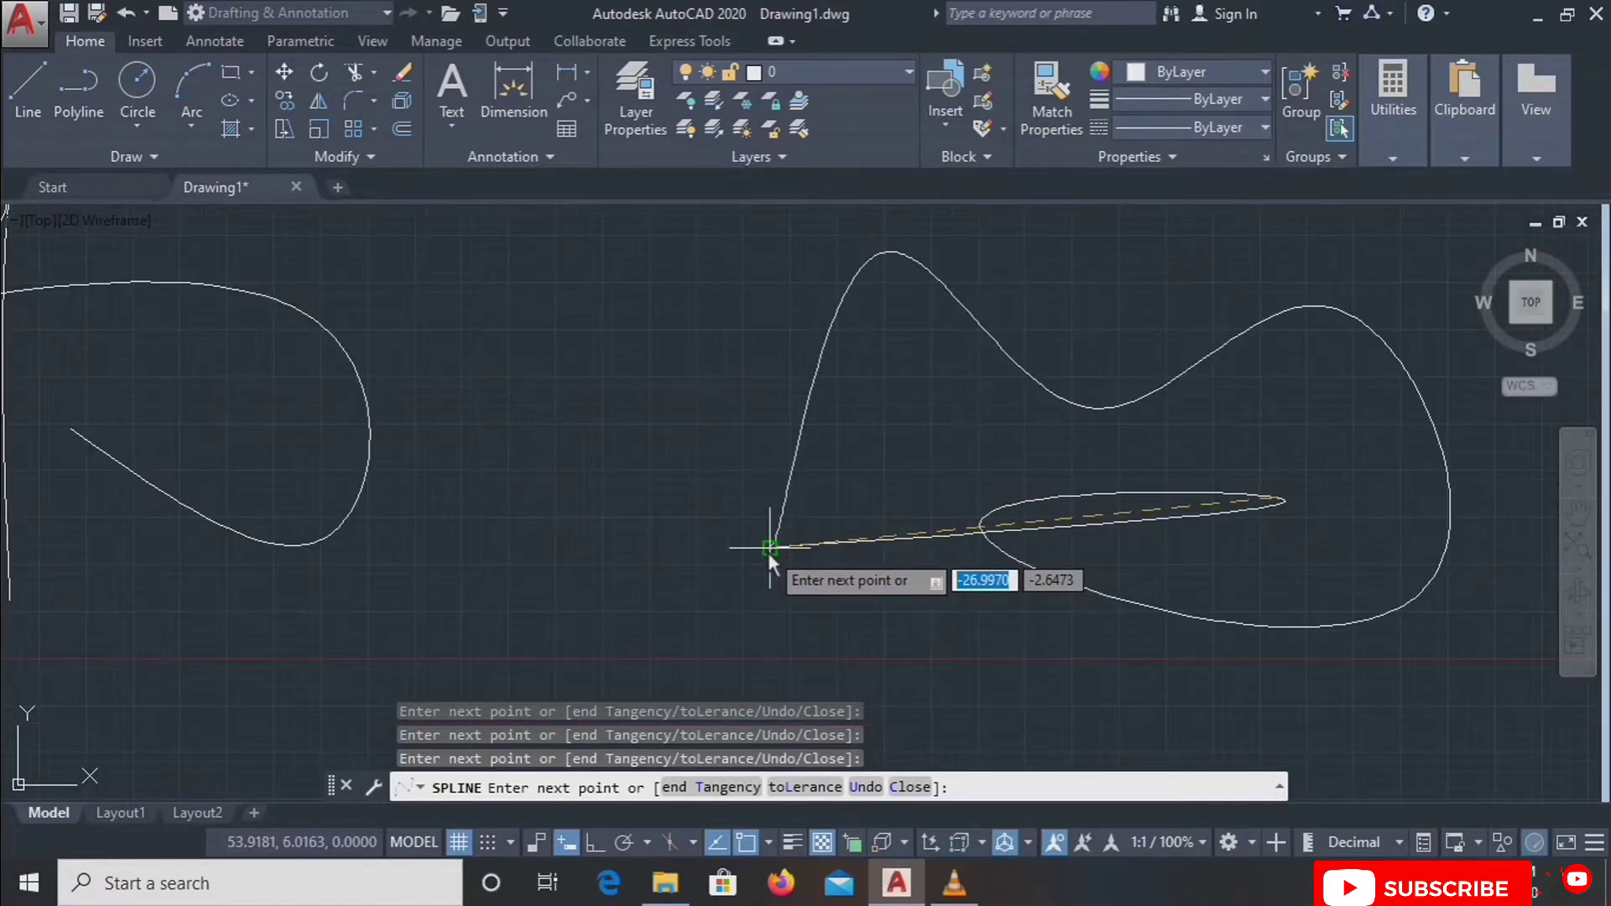
{"action": "left_click", "coordinate": [909, 788]}
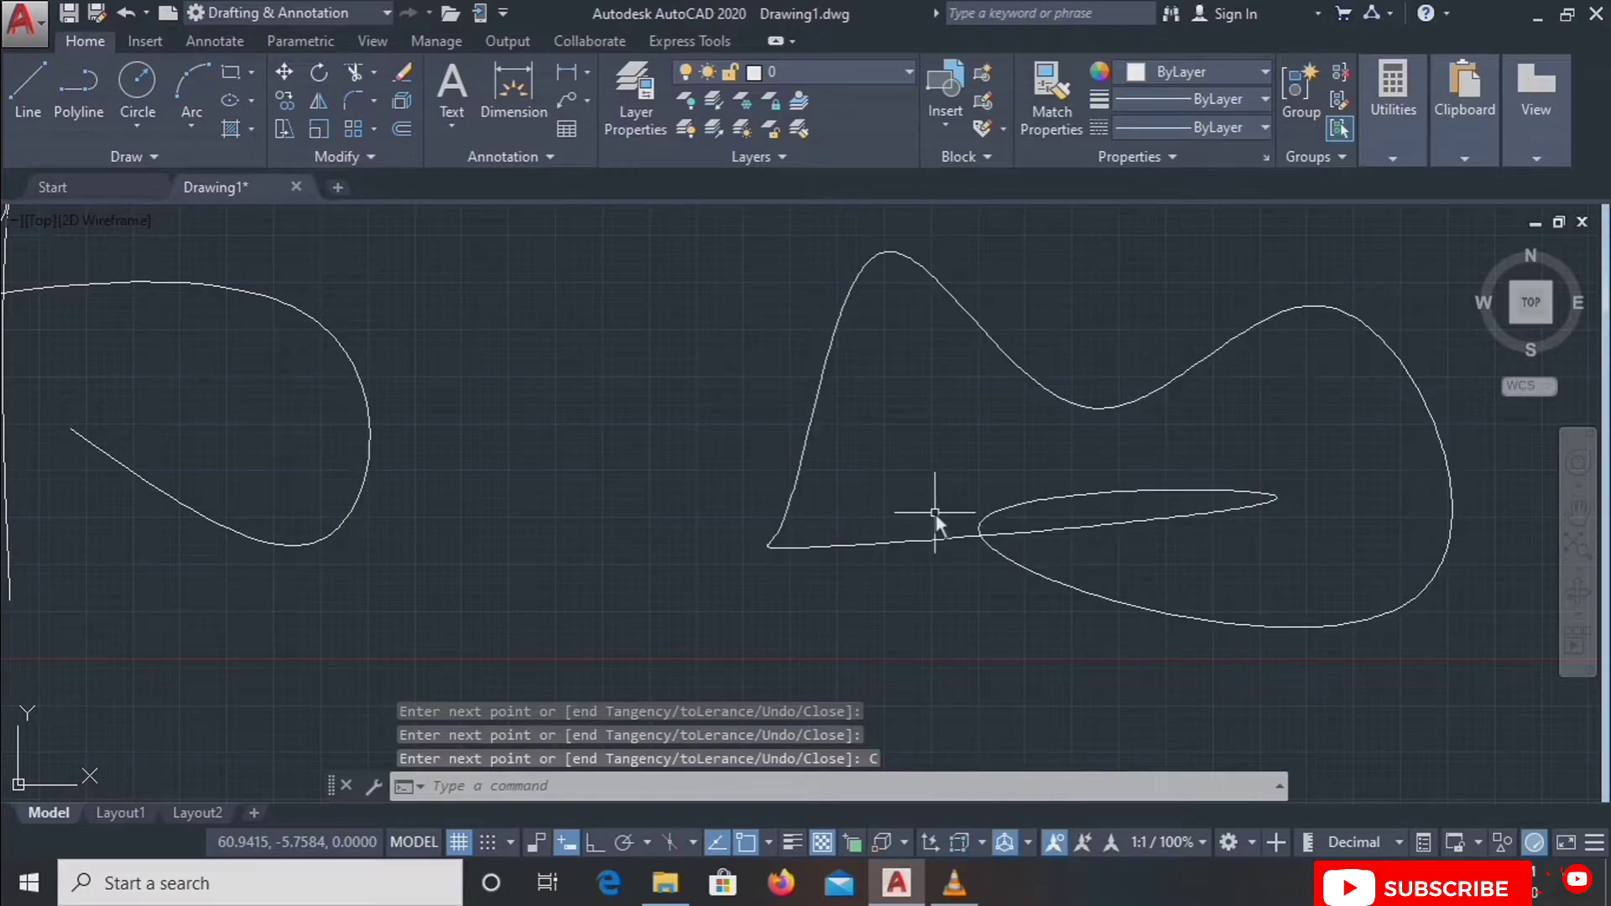
Start a fit spline and view the choices of its Method option, leaving the method set to Fit.
{"action": "scroll", "coordinate": [923, 517], "scroll_direction": "down", "scroll_amount": 3}
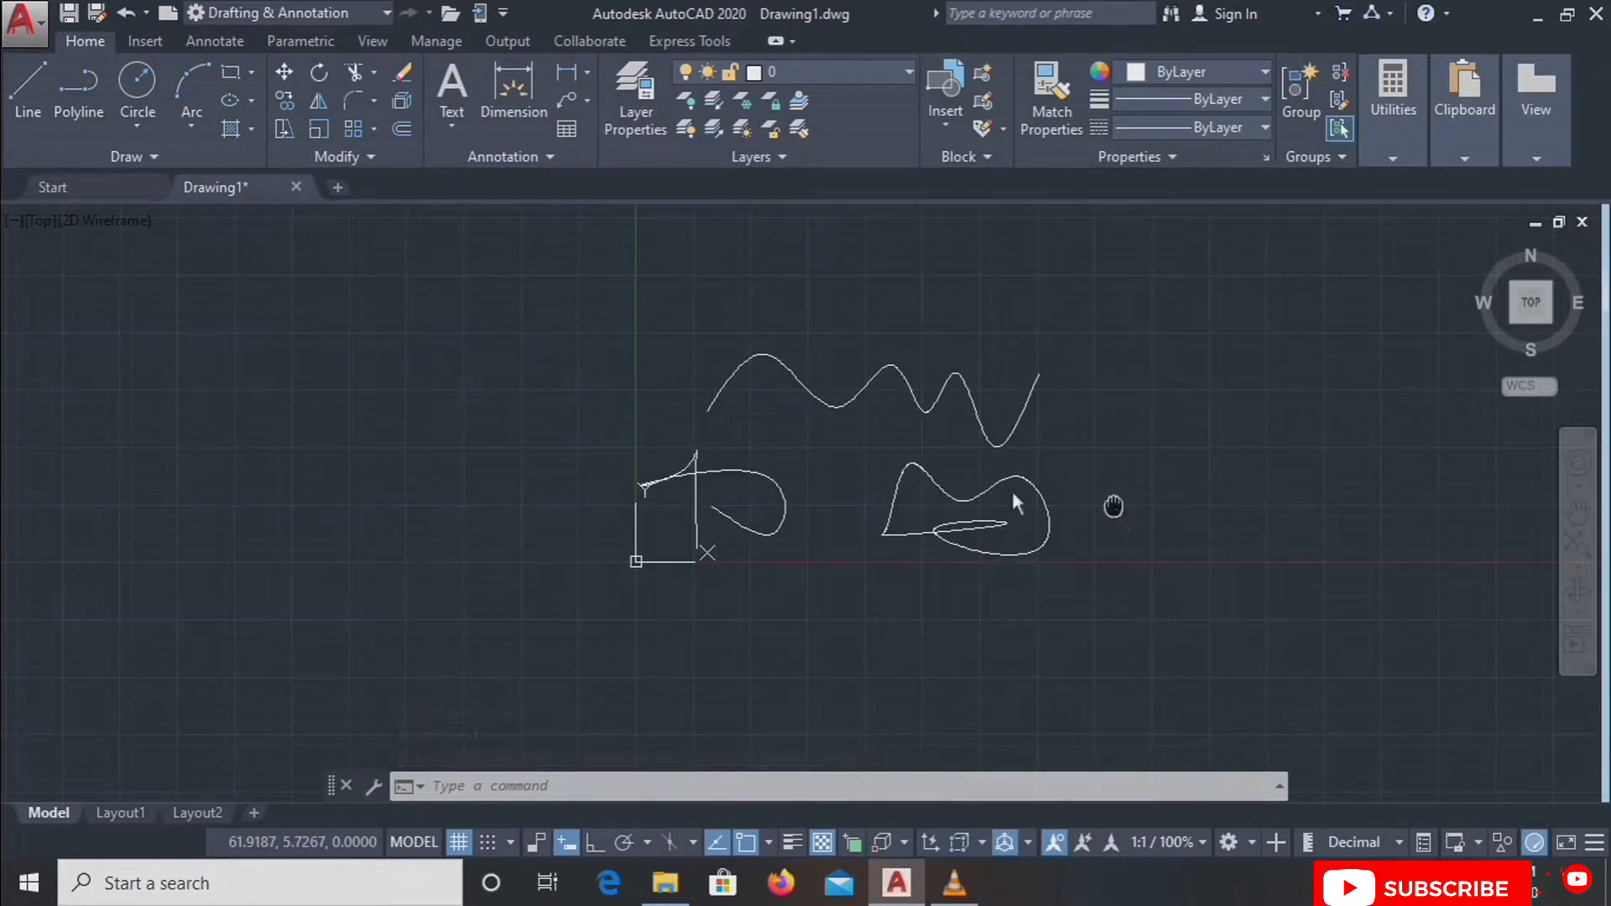
{"action": "middle_click_drag", "start_coordinate": [1091, 501], "coordinate": [972, 487]}
{"action": "left_click", "coordinate": [121, 163]}
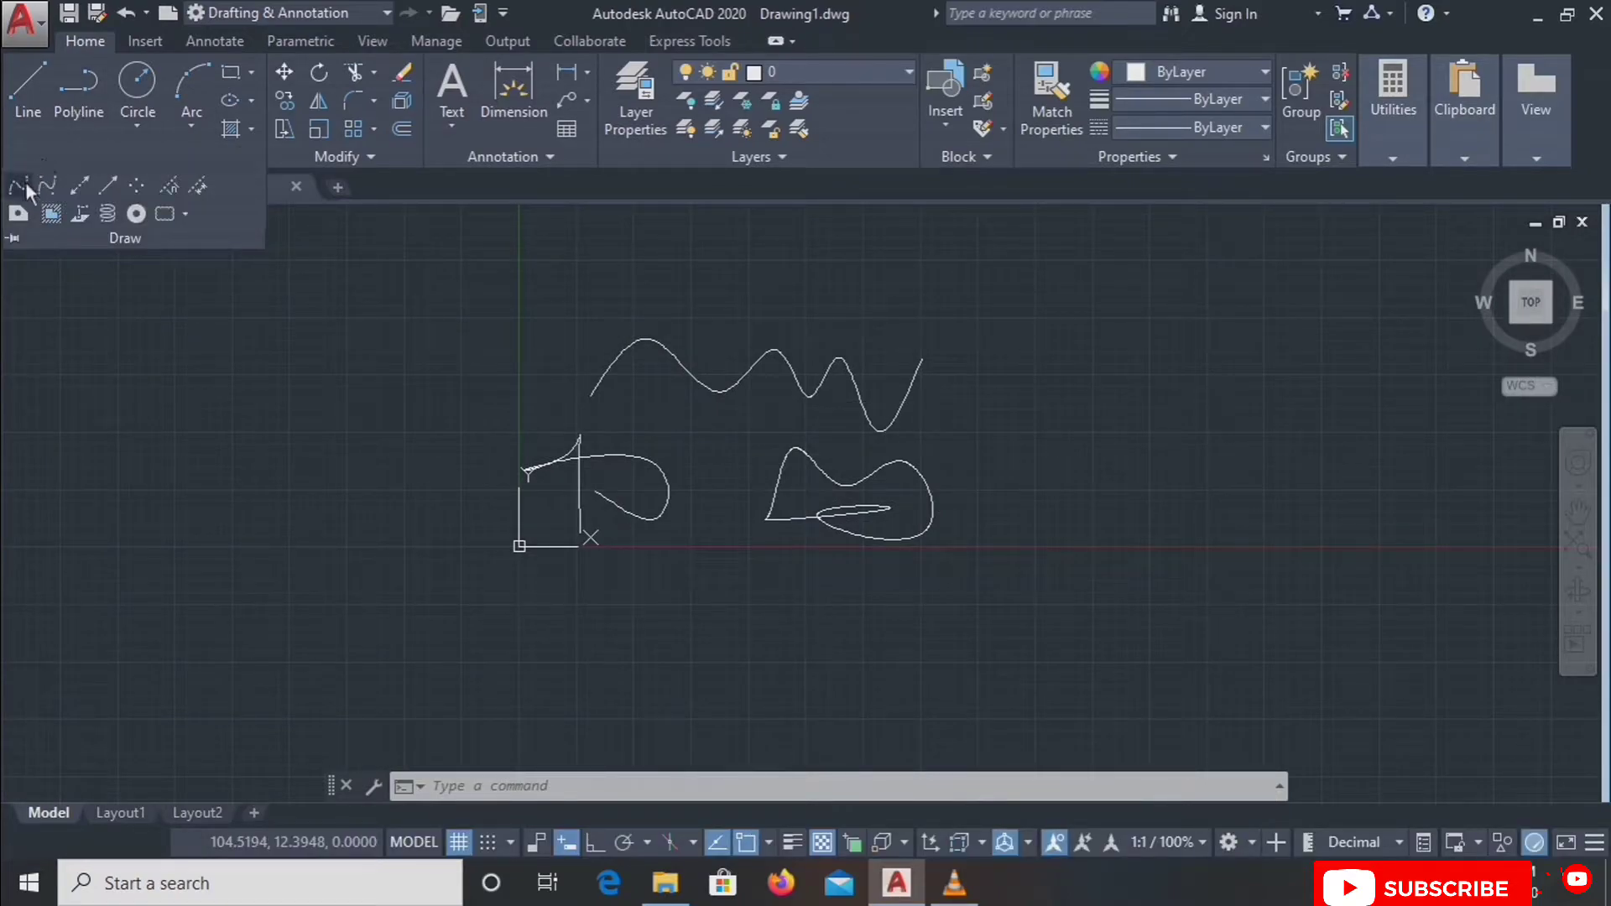
{"action": "left_click", "coordinate": [27, 184]}
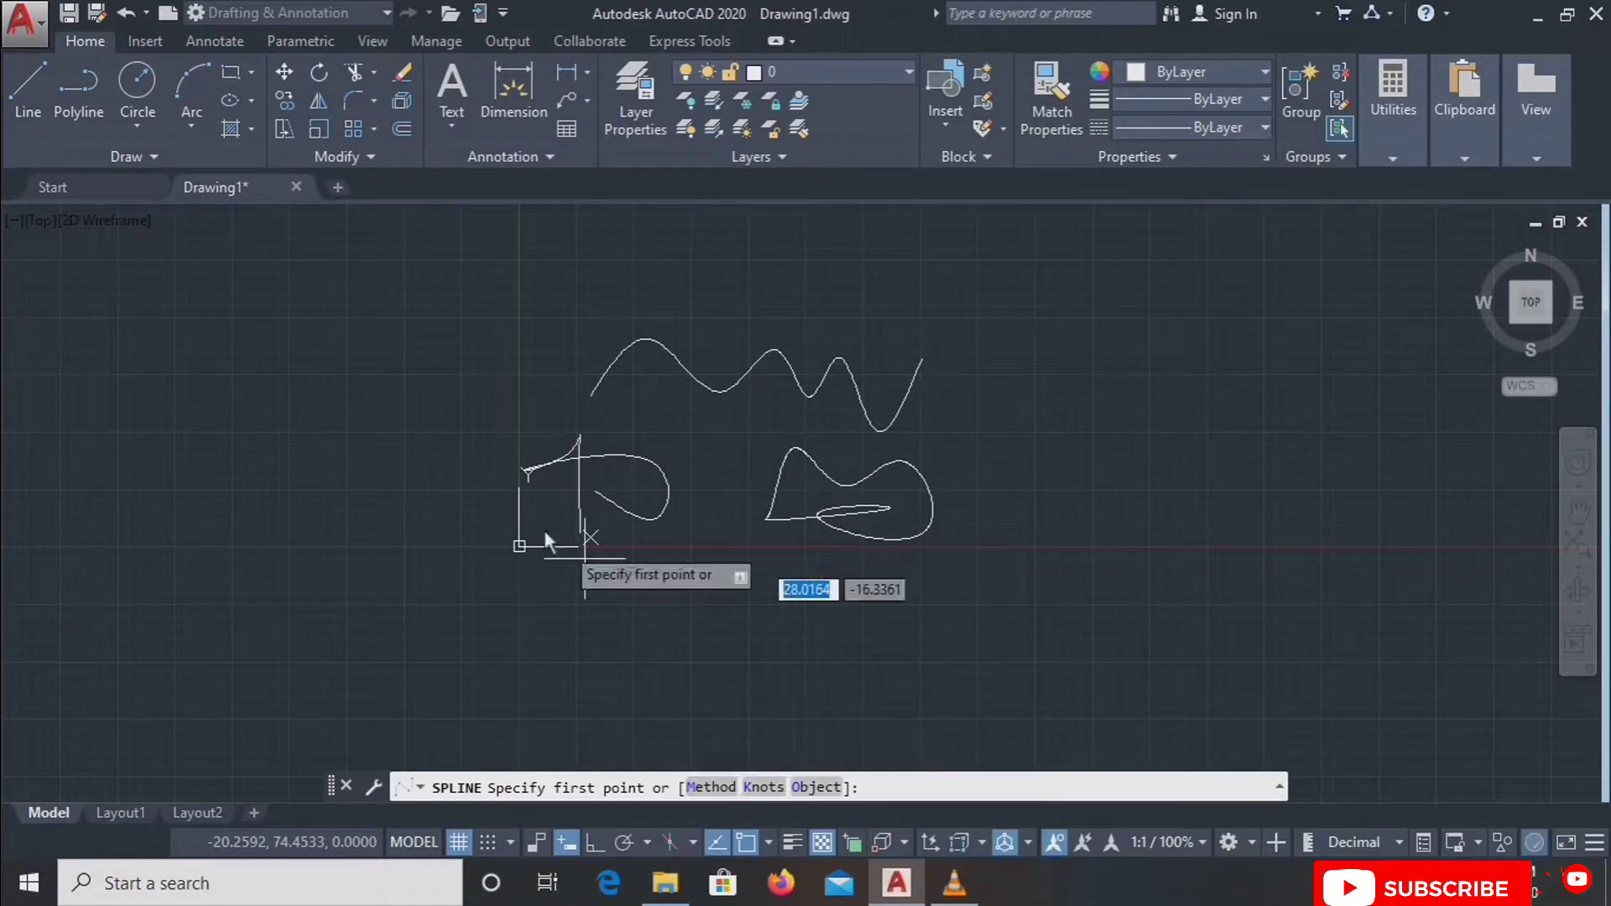
{"action": "left_click", "coordinate": [20, 165]}
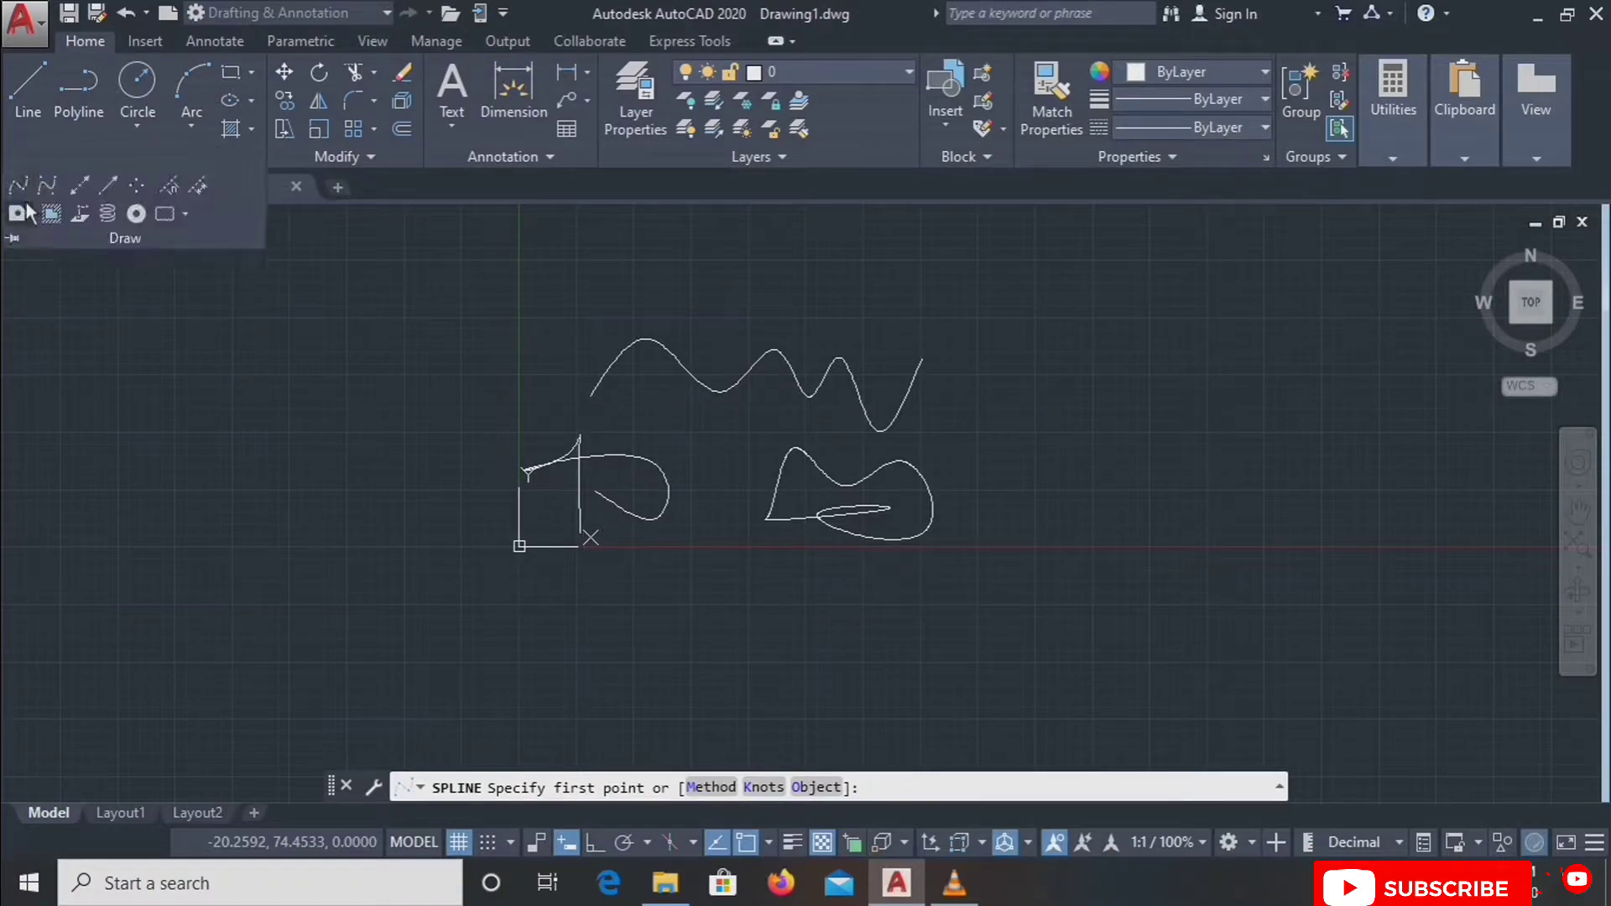
{"action": "left_click", "coordinate": [21, 185]}
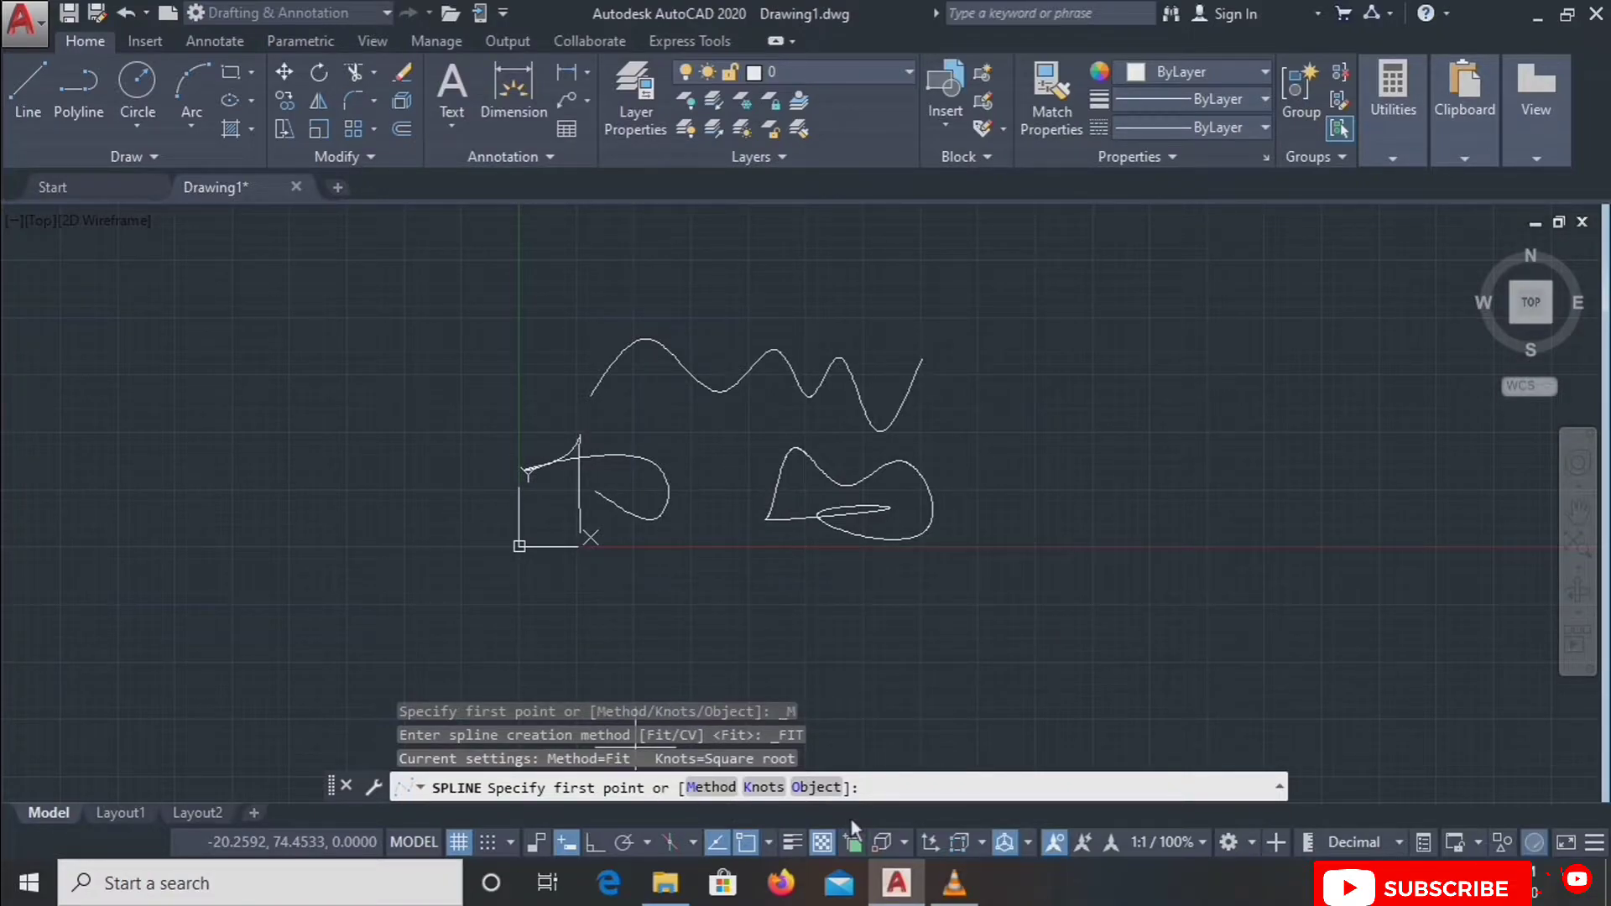
{"action": "left_click", "coordinate": [692, 792]}
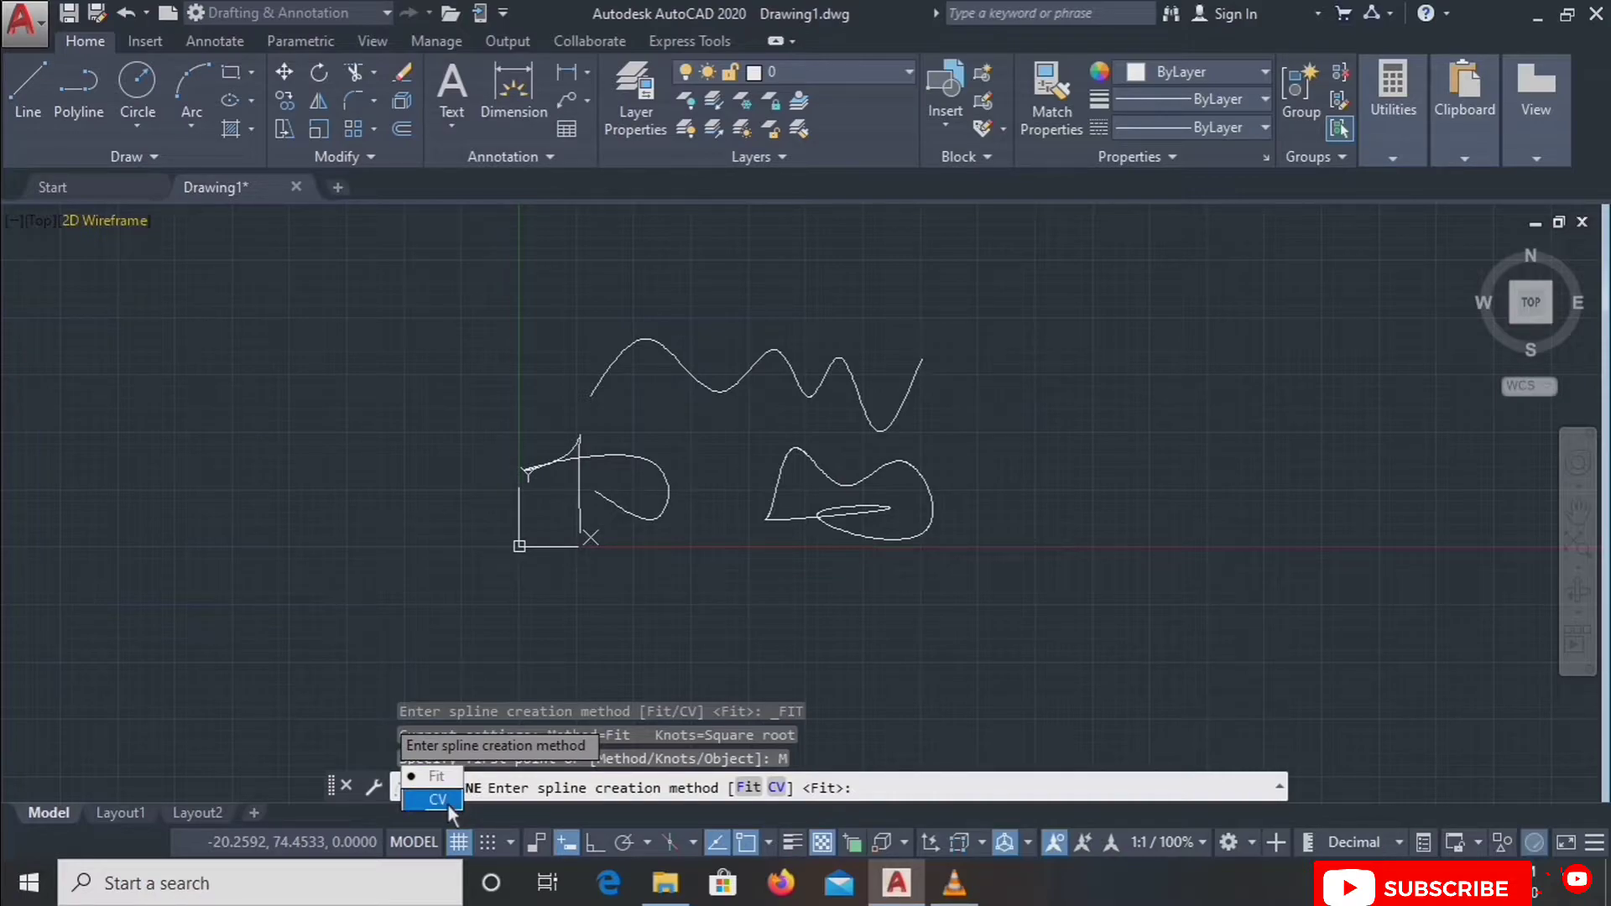
{"action": "left_click", "coordinate": [94, 159]}
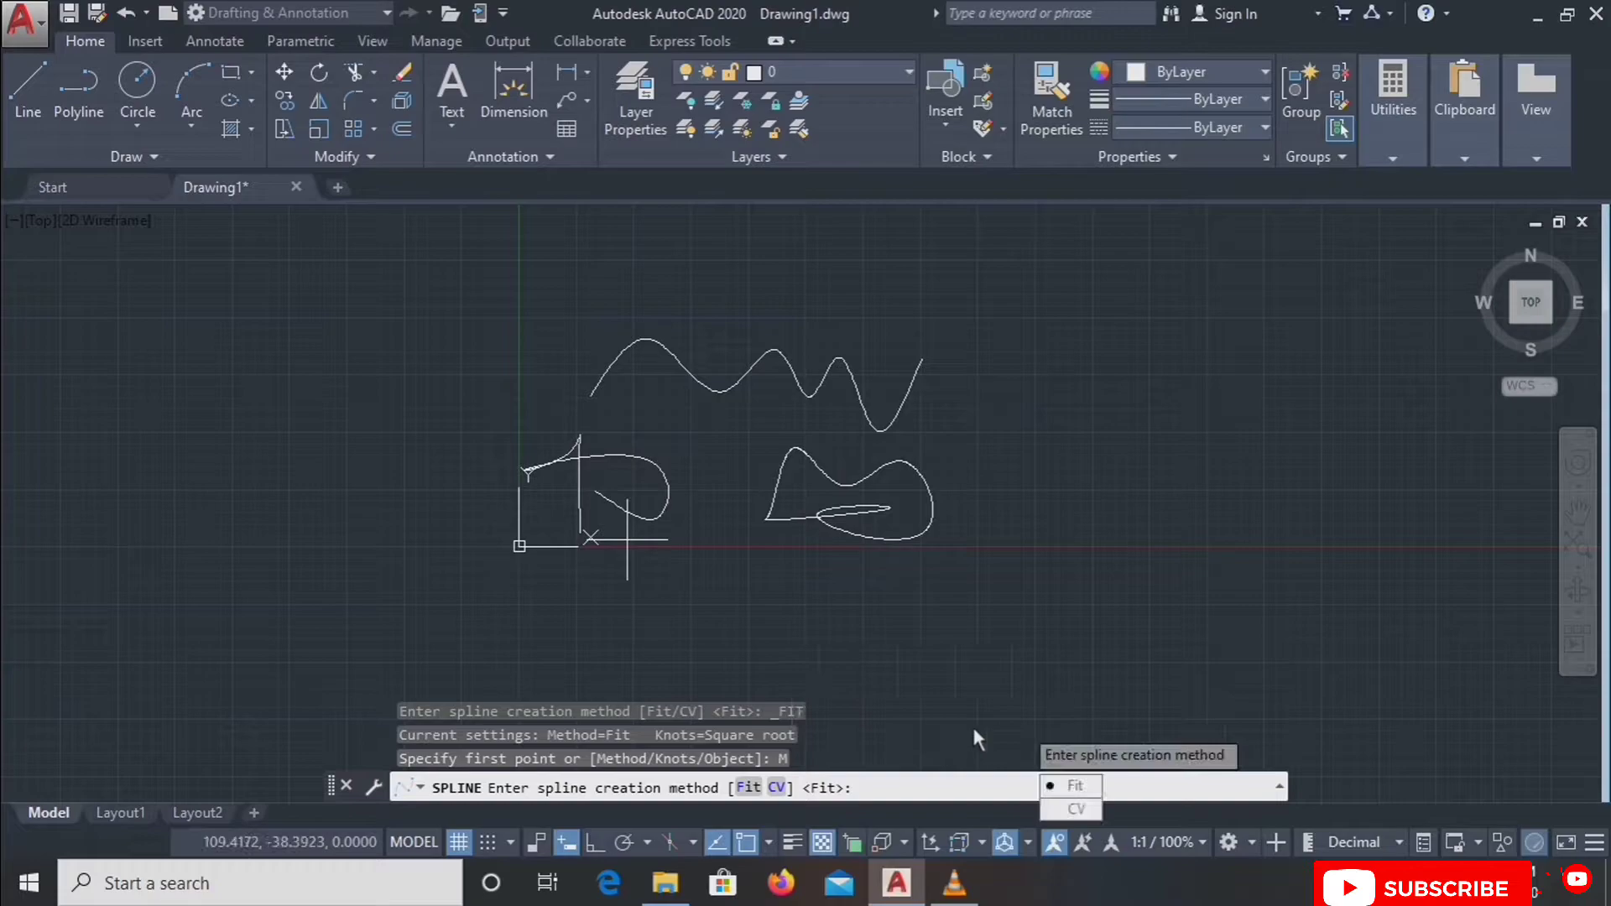
{"action": "key", "text": "Escape"}
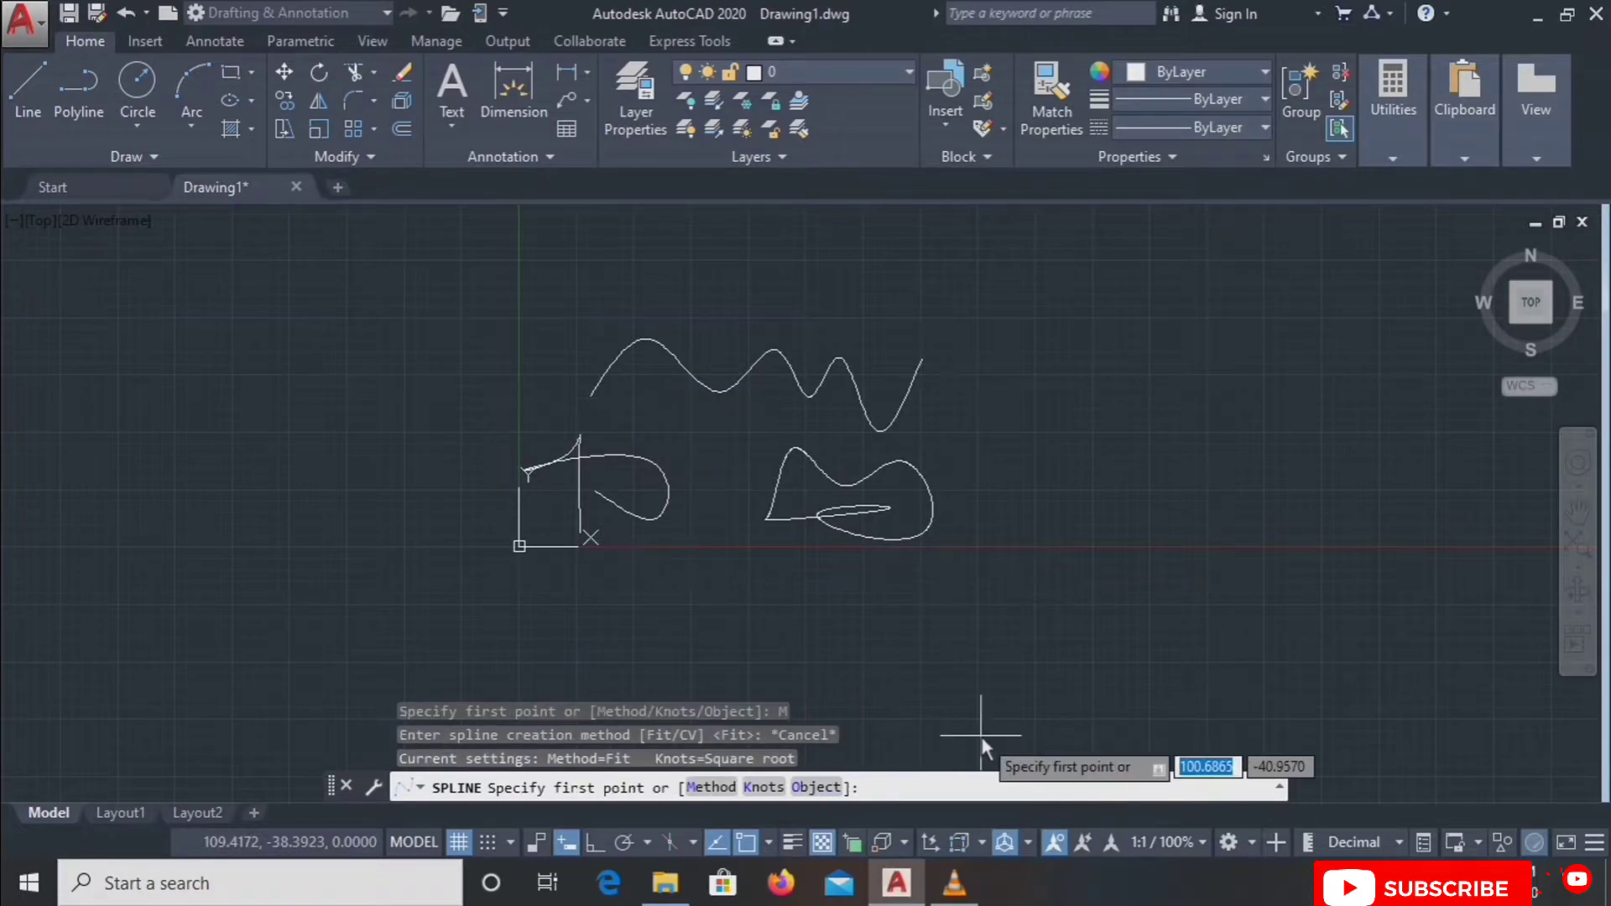
Try 40 as the spline's knot parameterization and choose Square root for the Knots option.
{"action": "left_click", "coordinate": [757, 788]}
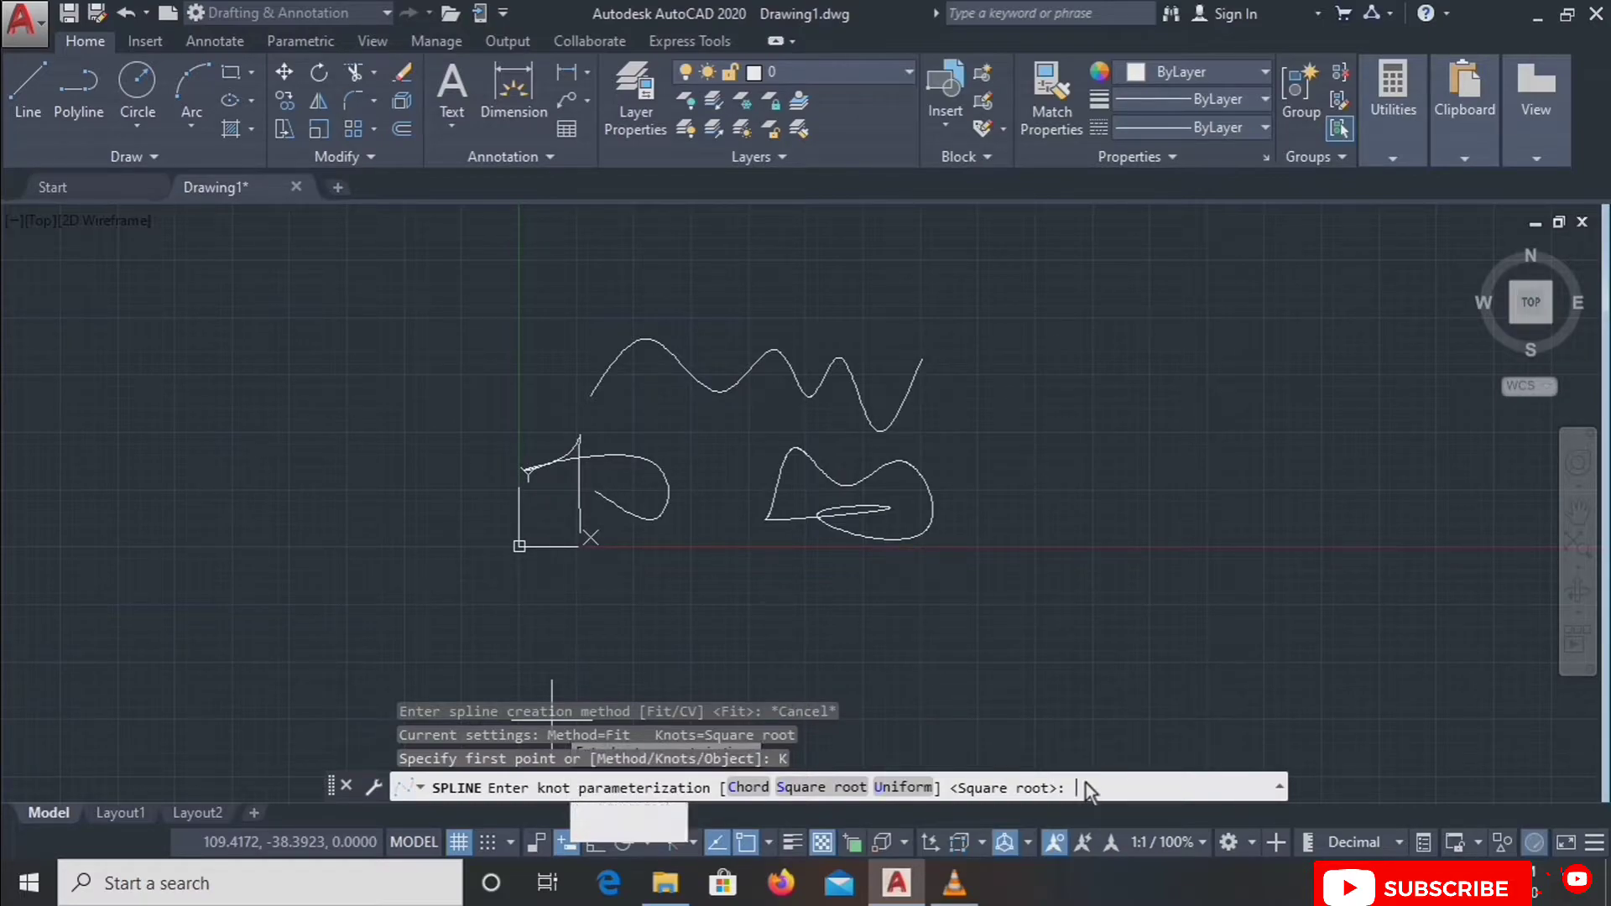
{"action": "type", "text": "40"}
{"action": "key", "text": "Return"}
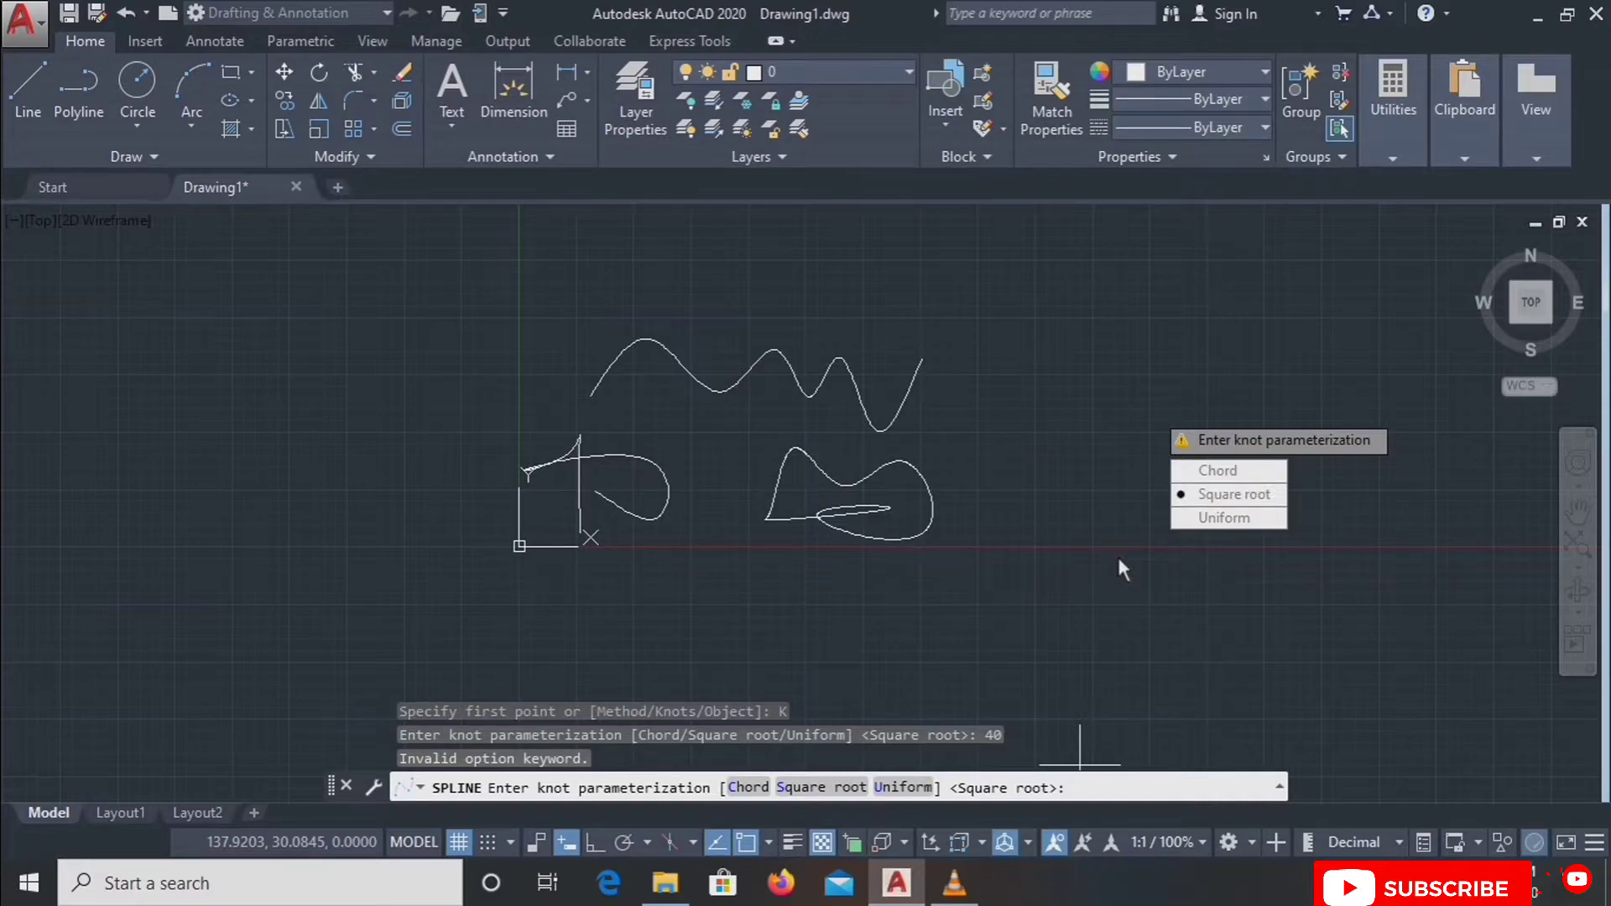
{"action": "left_click", "coordinate": [1235, 495]}
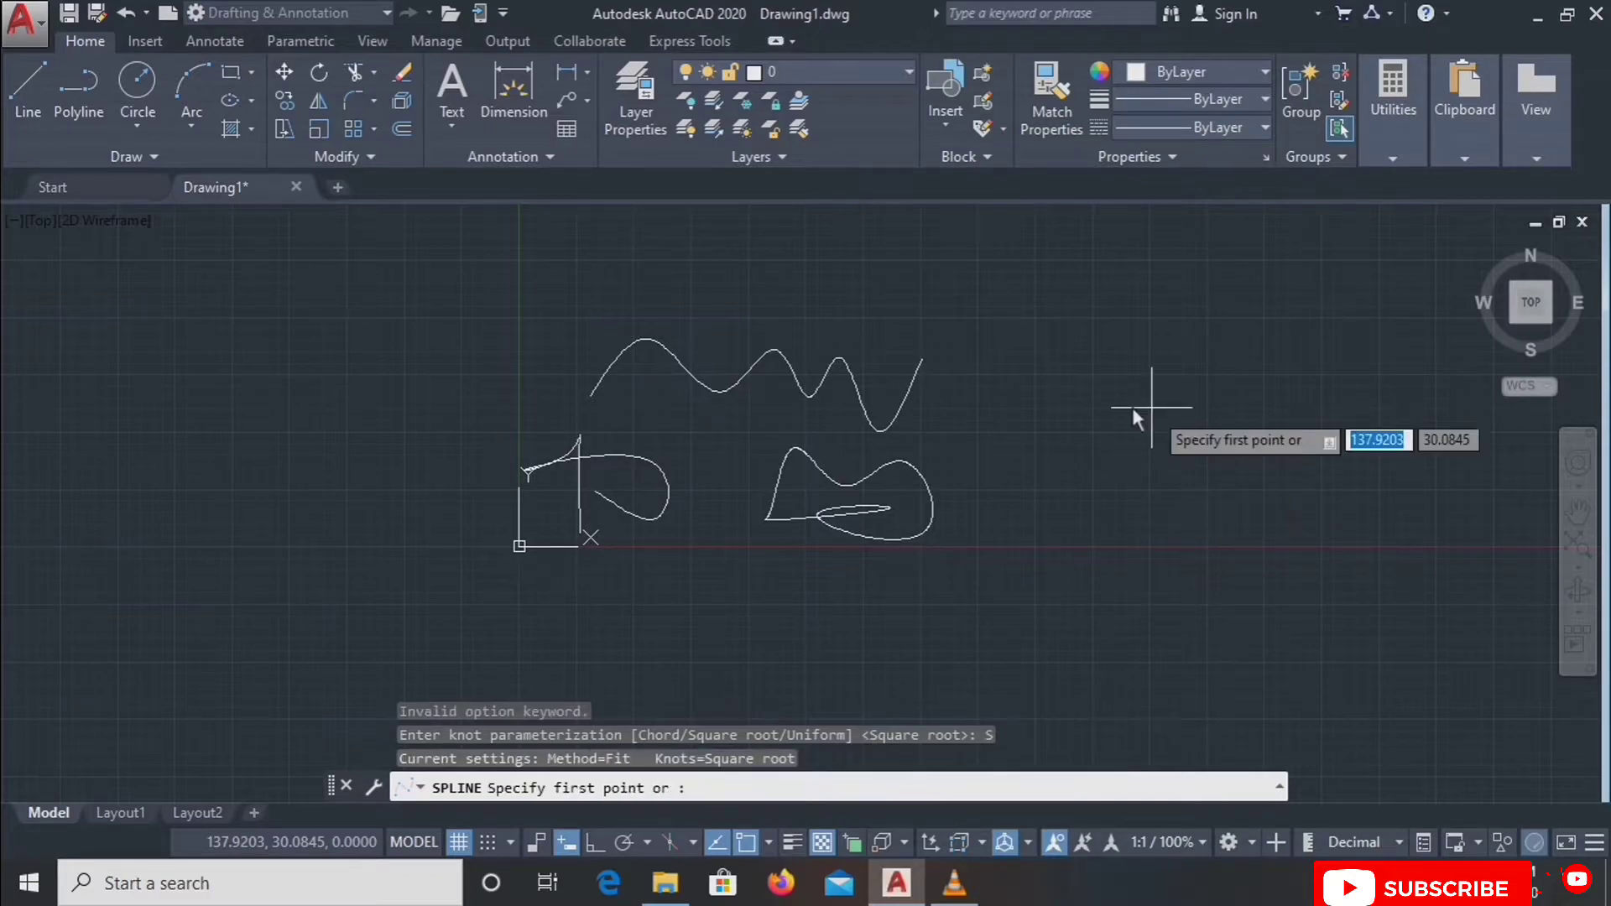
Draw an open spline with six fit points forming two tall crests in the empty area beside the closed two-humped spline.
{"action": "left_click", "coordinate": [962, 577]}
{"action": "left_click", "coordinate": [1037, 428]}
{"action": "left_click", "coordinate": [1135, 569]}
{"action": "left_click", "coordinate": [1244, 412]}
{"action": "left_click", "coordinate": [1338, 569]}
{"action": "left_click", "coordinate": [1412, 450]}
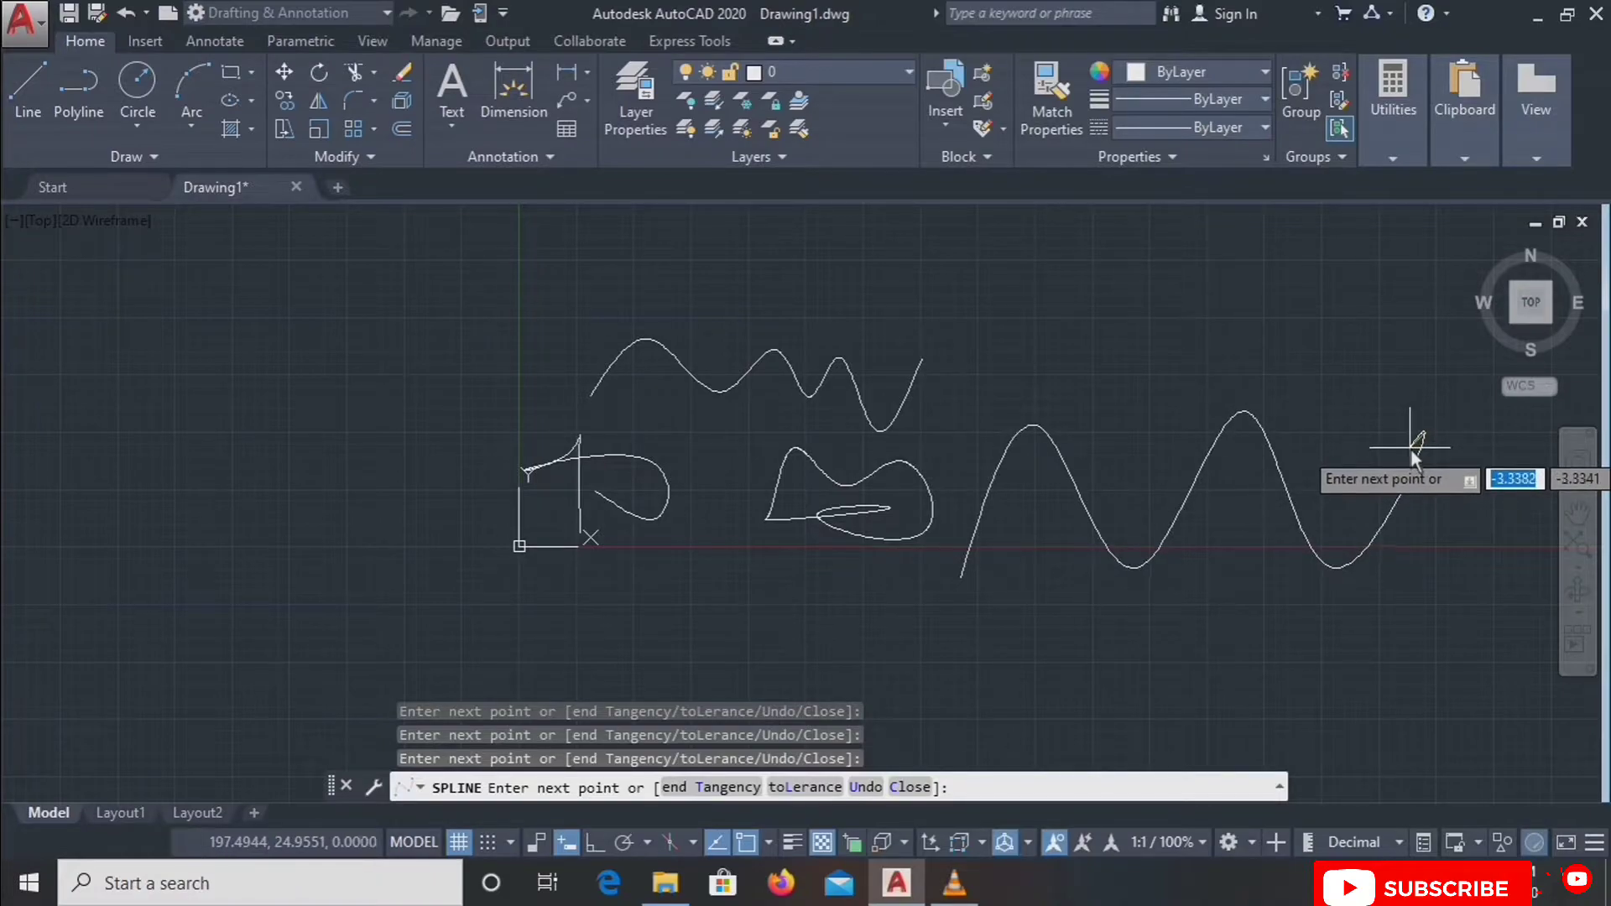
{"action": "key", "text": "Return"}
Select the new two-crested spline and examine closely how its fit points sit on the curve.
{"action": "left_click", "coordinate": [967, 559]}
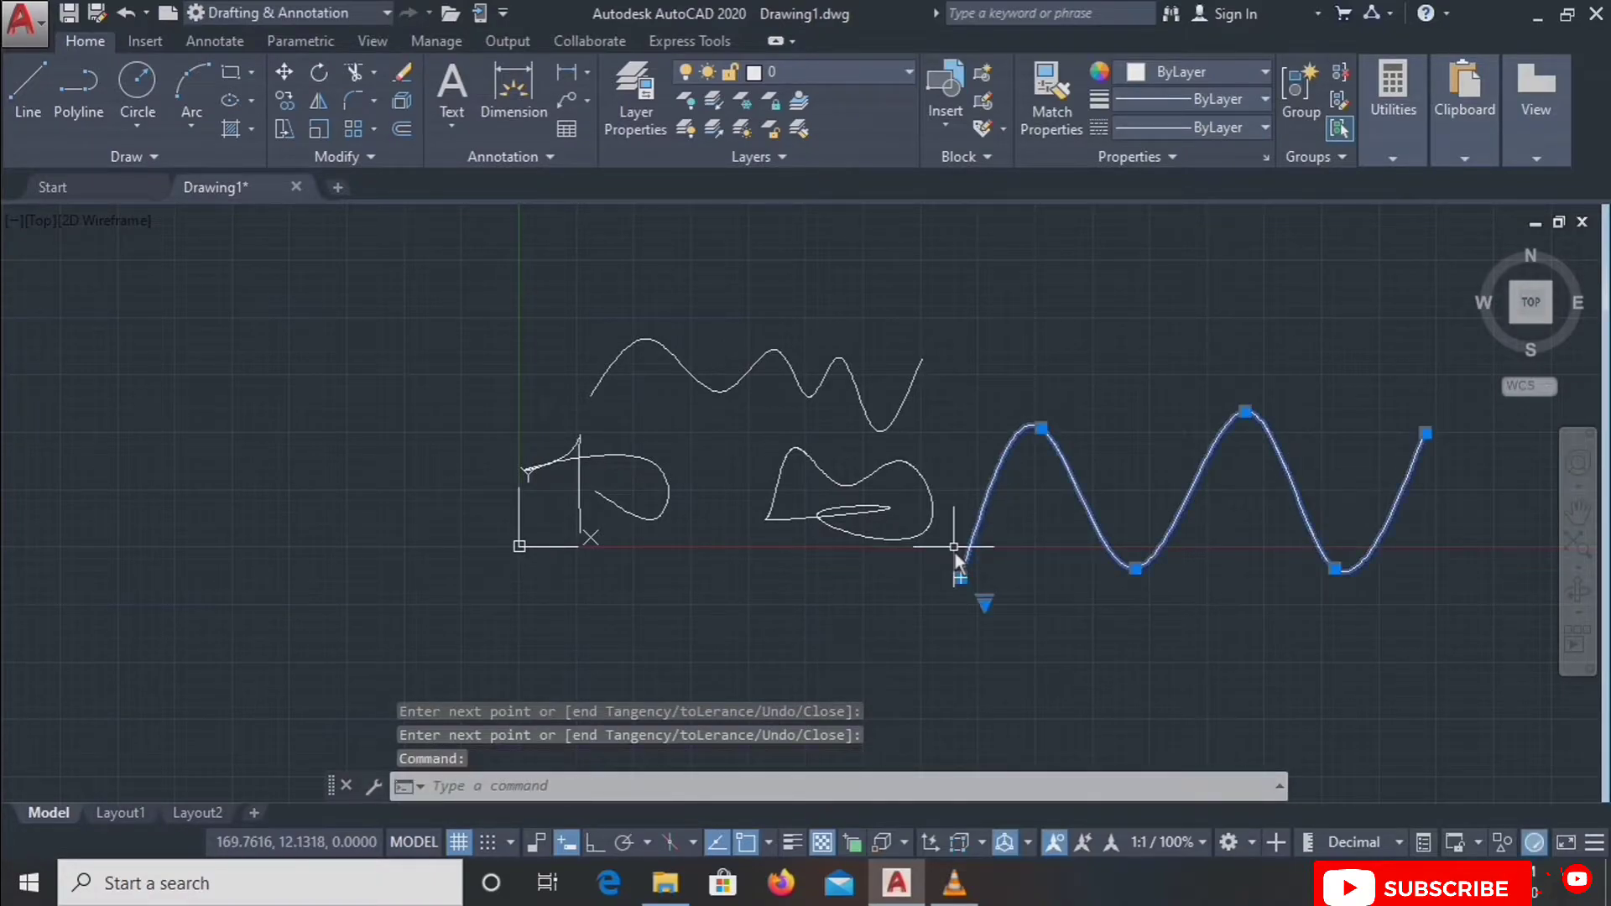
{"action": "scroll", "coordinate": [1232, 425], "scroll_direction": "up", "scroll_amount": 10}
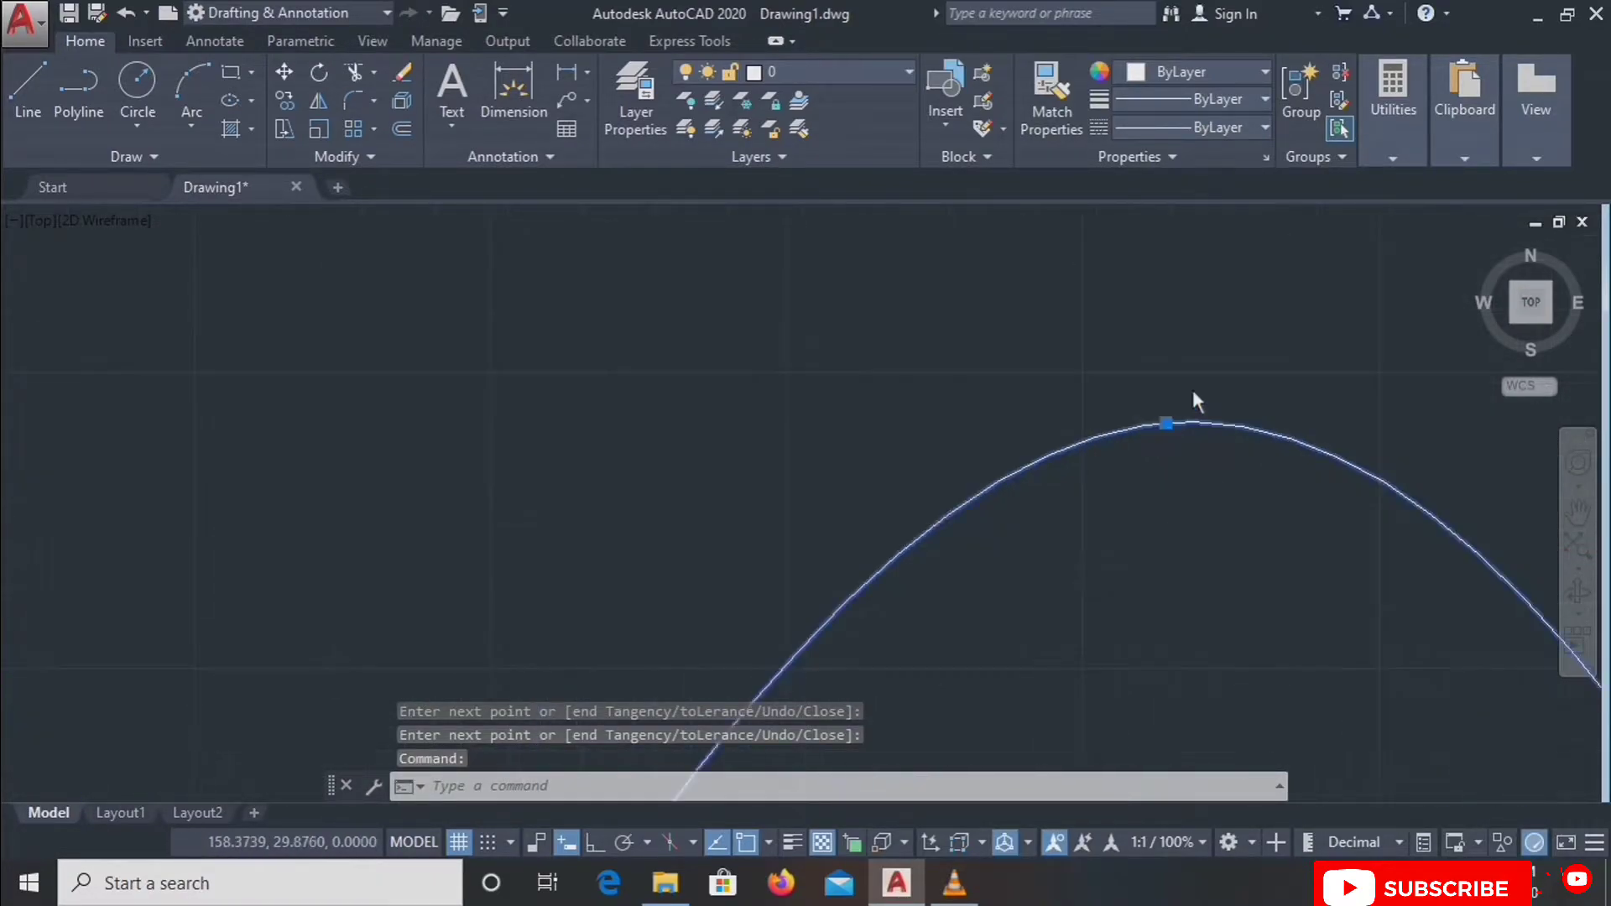
{"action": "scroll", "coordinate": [1099, 485], "scroll_direction": "up", "scroll_amount": 5}
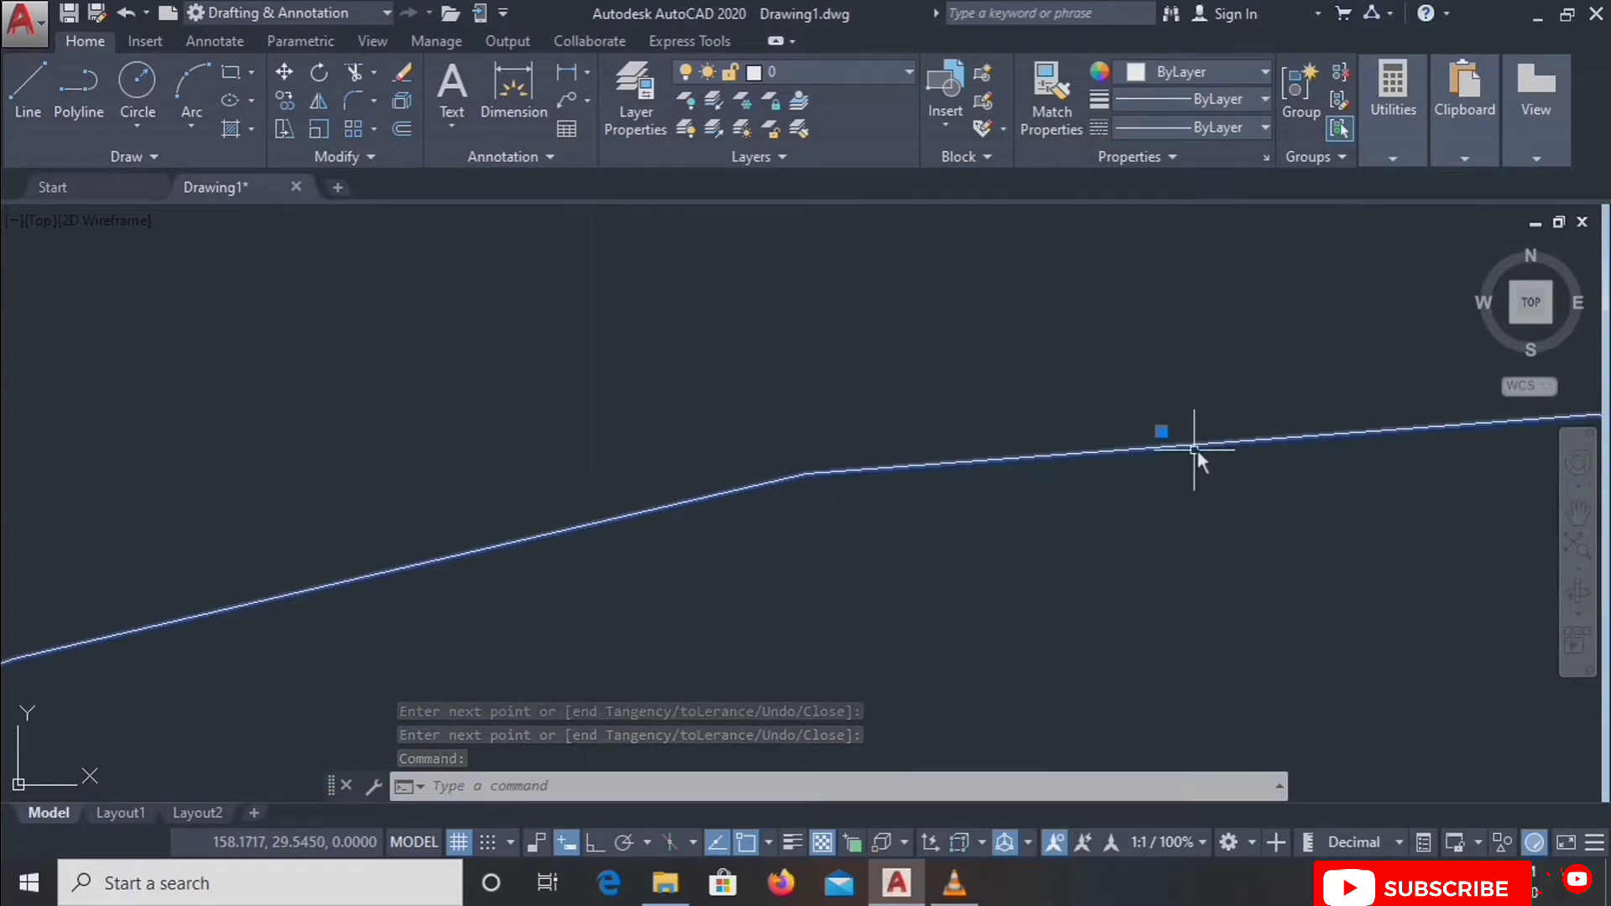
{"action": "scroll", "coordinate": [1183, 445], "scroll_direction": "up", "scroll_amount": 5}
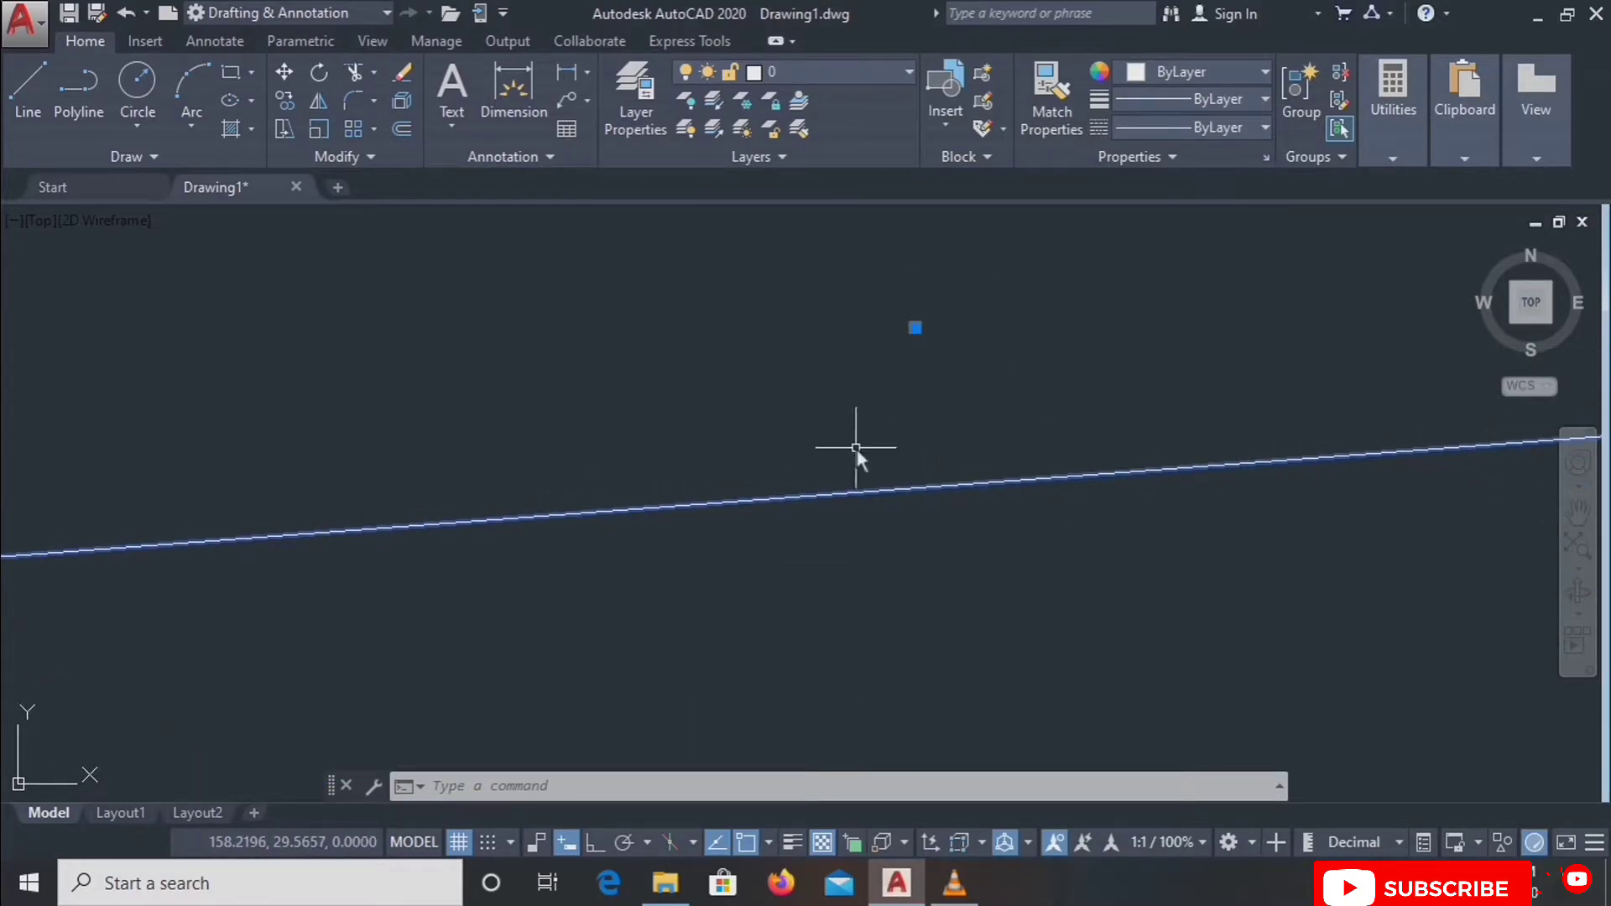
{"action": "scroll", "coordinate": [903, 461], "scroll_direction": "down", "scroll_amount": 10}
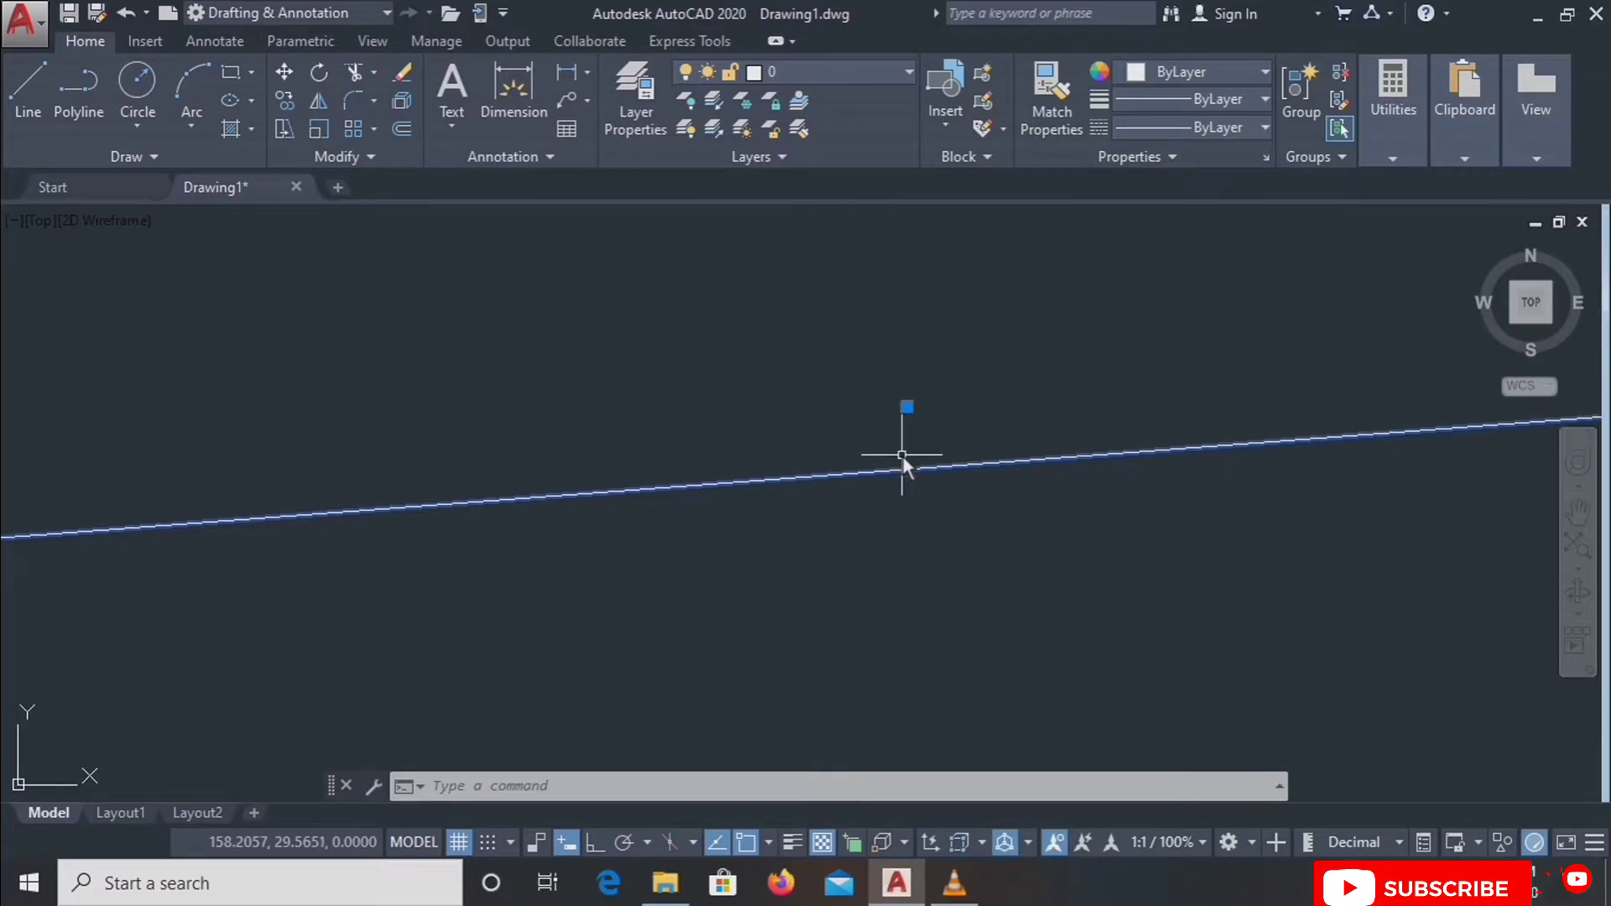
{"action": "scroll", "coordinate": [904, 466], "scroll_direction": "down", "scroll_amount": 4}
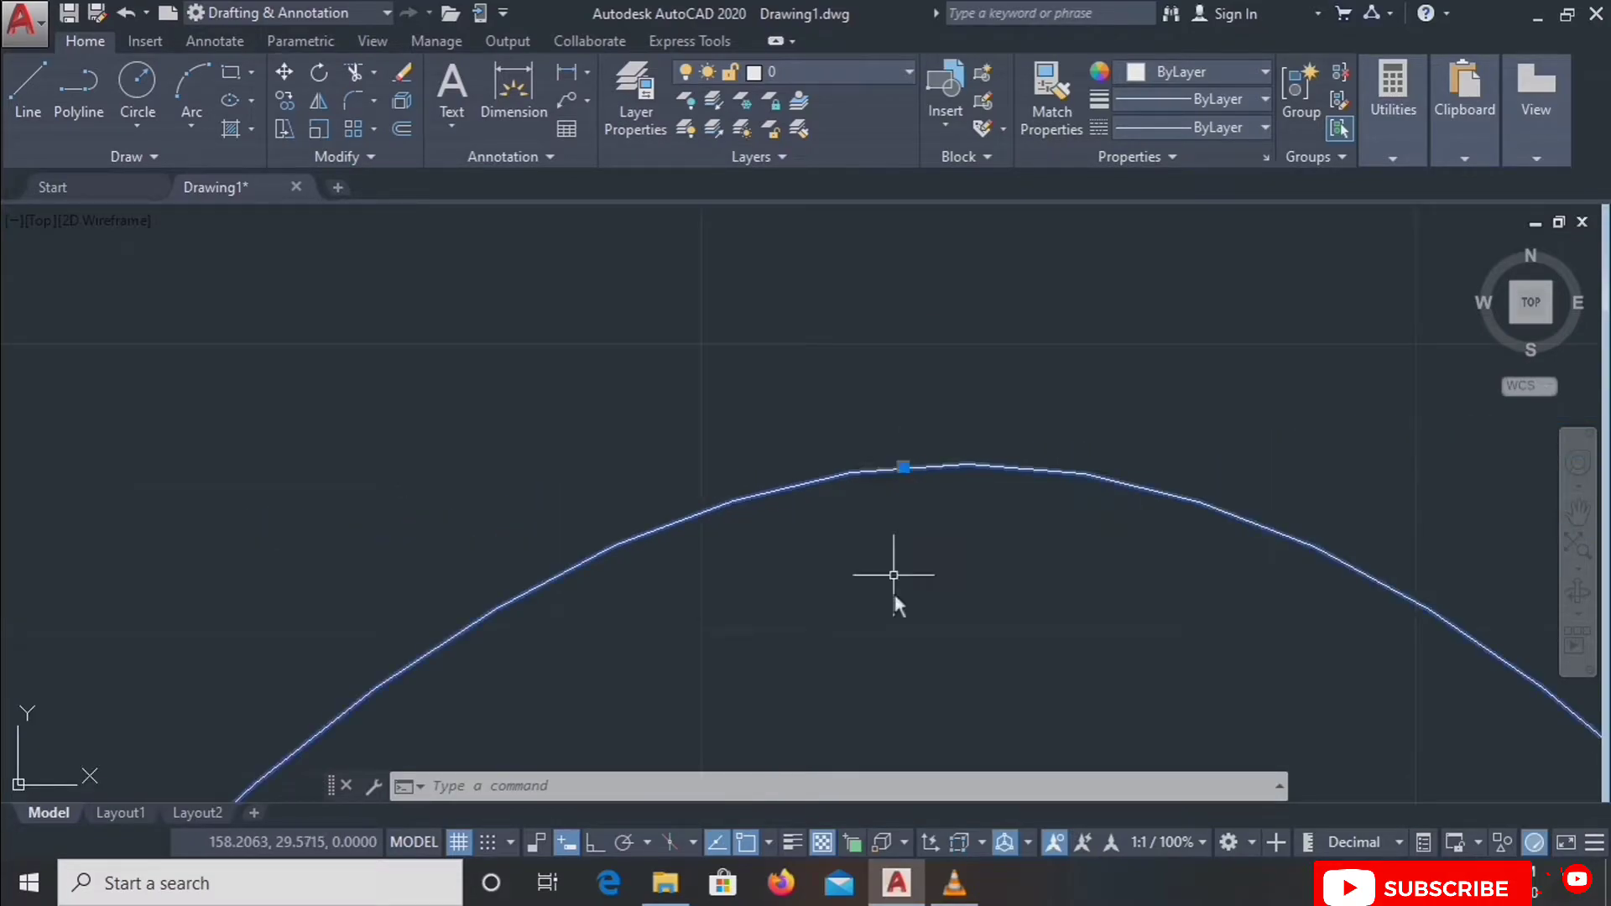
{"action": "scroll", "coordinate": [889, 553], "scroll_direction": "down", "scroll_amount": 3}
{"action": "scroll", "coordinate": [879, 562], "scroll_direction": "down", "scroll_amount": 2}
{"action": "middle_click_drag", "start_coordinate": [873, 634], "coordinate": [914, 460]}
{"action": "scroll", "coordinate": [915, 460], "scroll_direction": "down", "scroll_amount": 1}
{"action": "scroll", "coordinate": [915, 460], "scroll_direction": "down", "scroll_amount": 4}
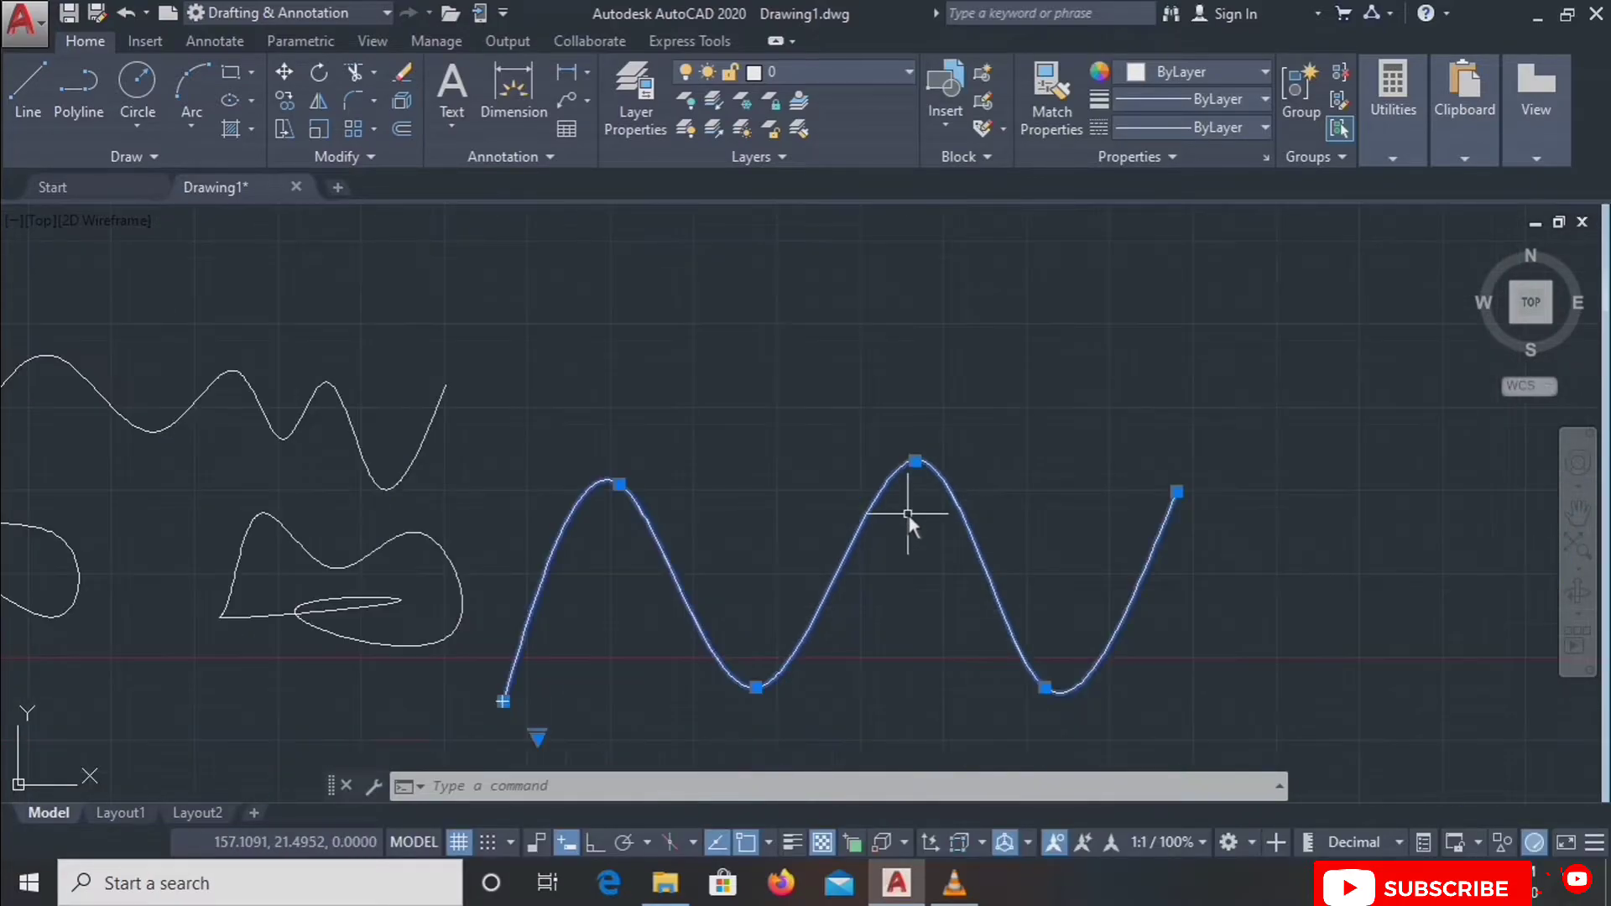
{"action": "middle_click_drag", "start_coordinate": [908, 546], "coordinate": [929, 532]}
Start another fit spline above the two-crested wave and place six fit points in a rising, rippled line.
{"action": "key", "text": "Return"}
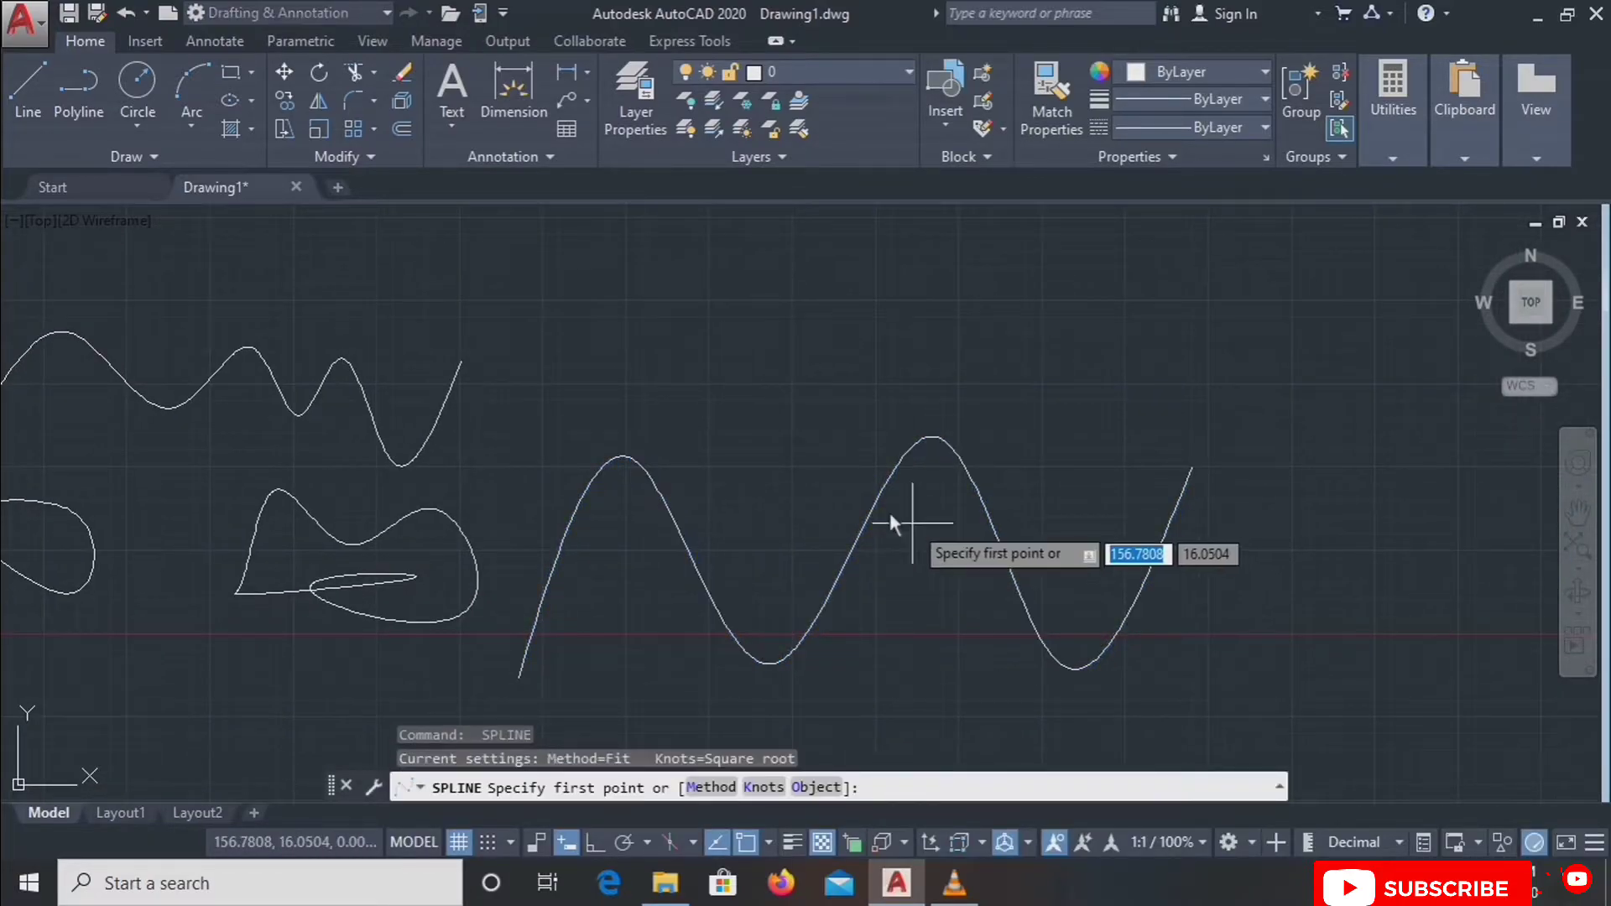
{"action": "key", "text": "Return"}
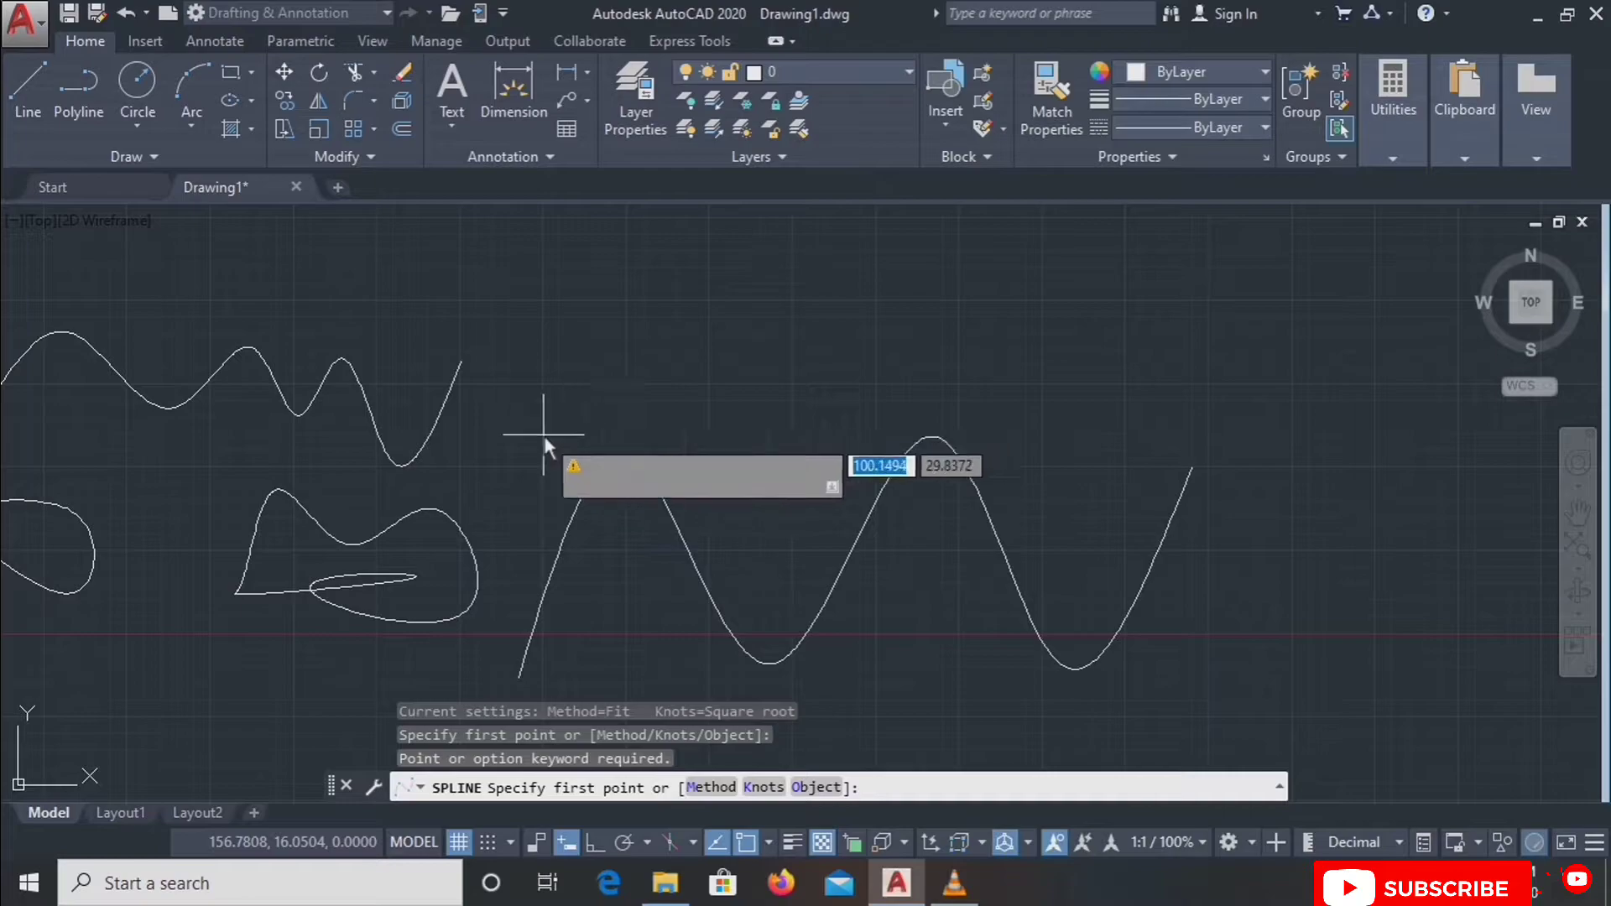
{"action": "left_click", "coordinate": [638, 412]}
{"action": "left_click", "coordinate": [749, 312]}
{"action": "left_click", "coordinate": [852, 337]}
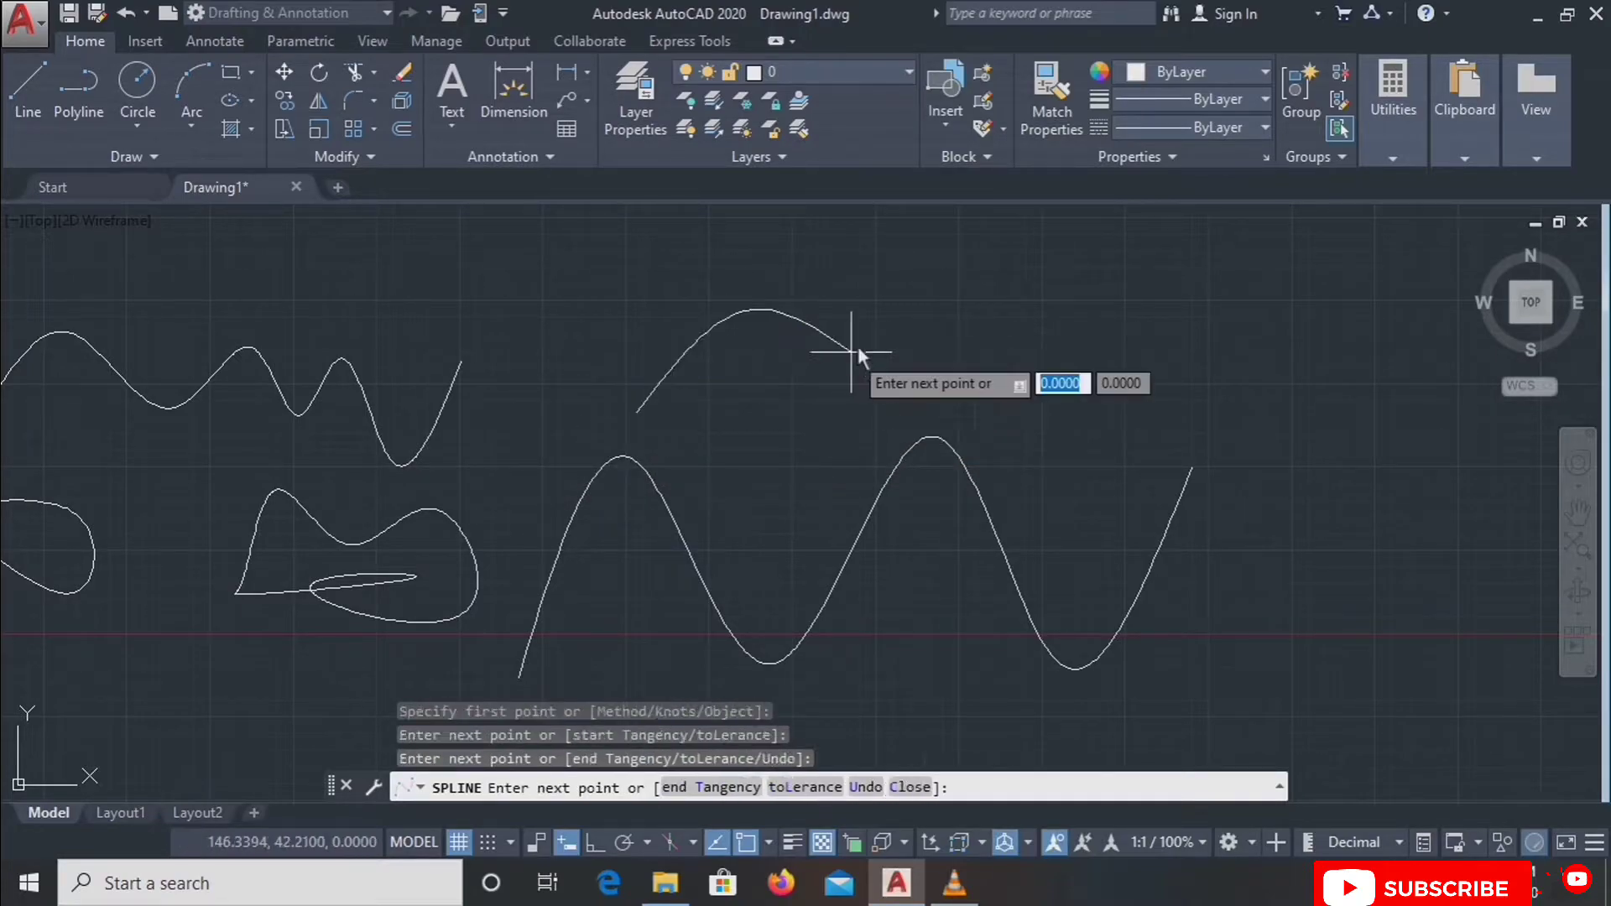
{"action": "left_click", "coordinate": [980, 321]}
{"action": "left_click", "coordinate": [1019, 271]}
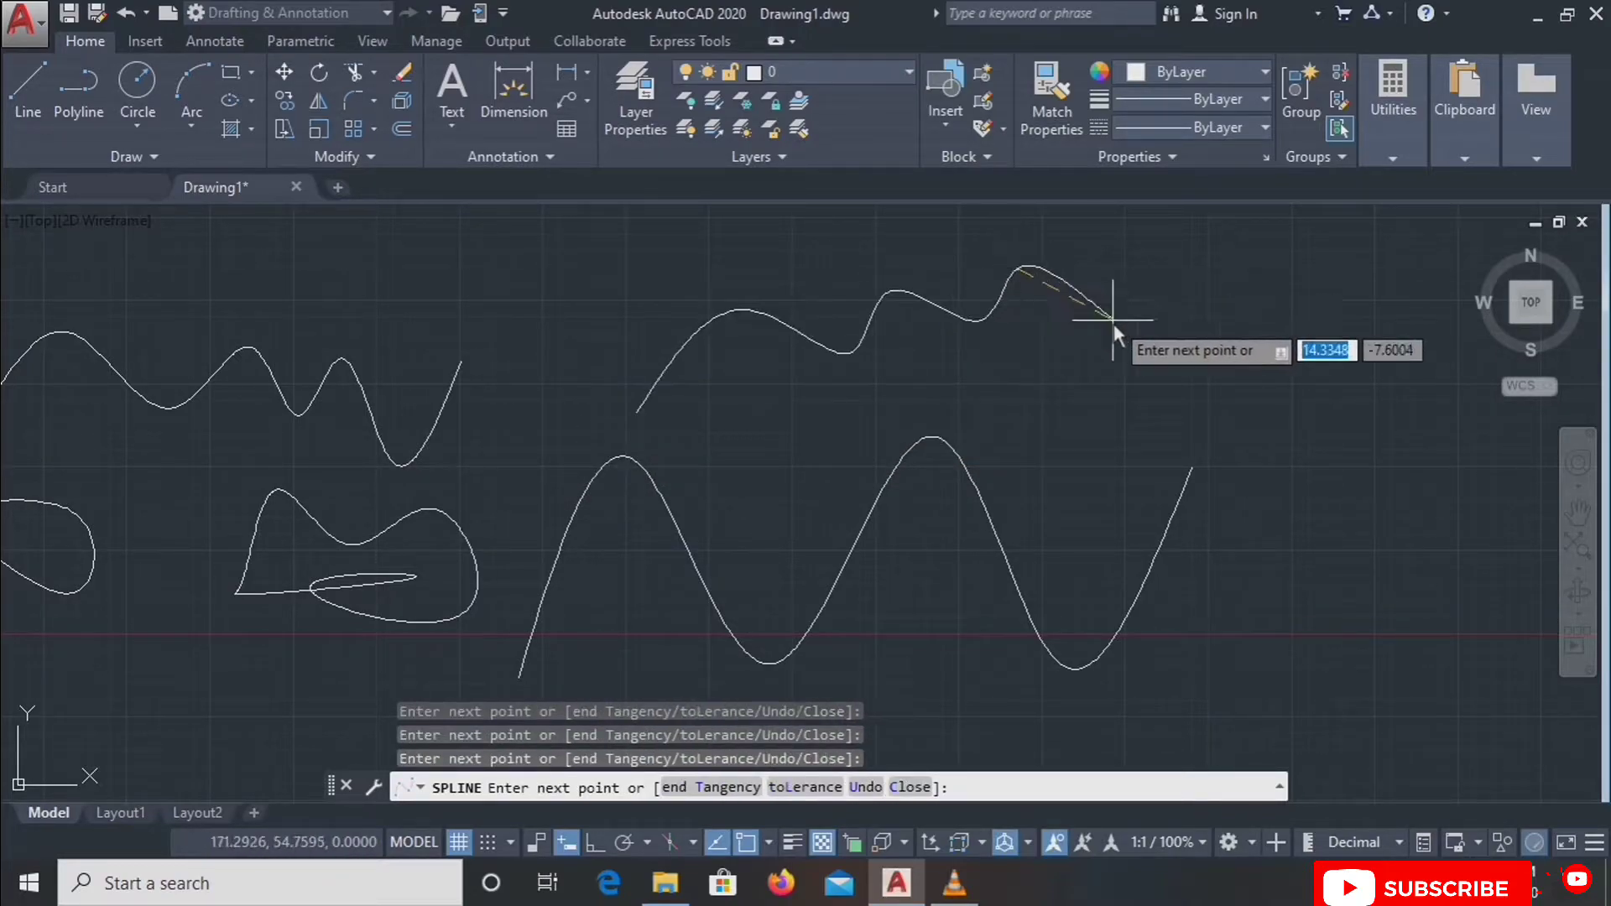
Undo the last three fit points with the spline's Undo option and cancel the unfinished curve.
{"action": "left_click", "coordinate": [857, 796]}
{"action": "left_click", "coordinate": [858, 796]}
{"action": "left_click", "coordinate": [857, 795]}
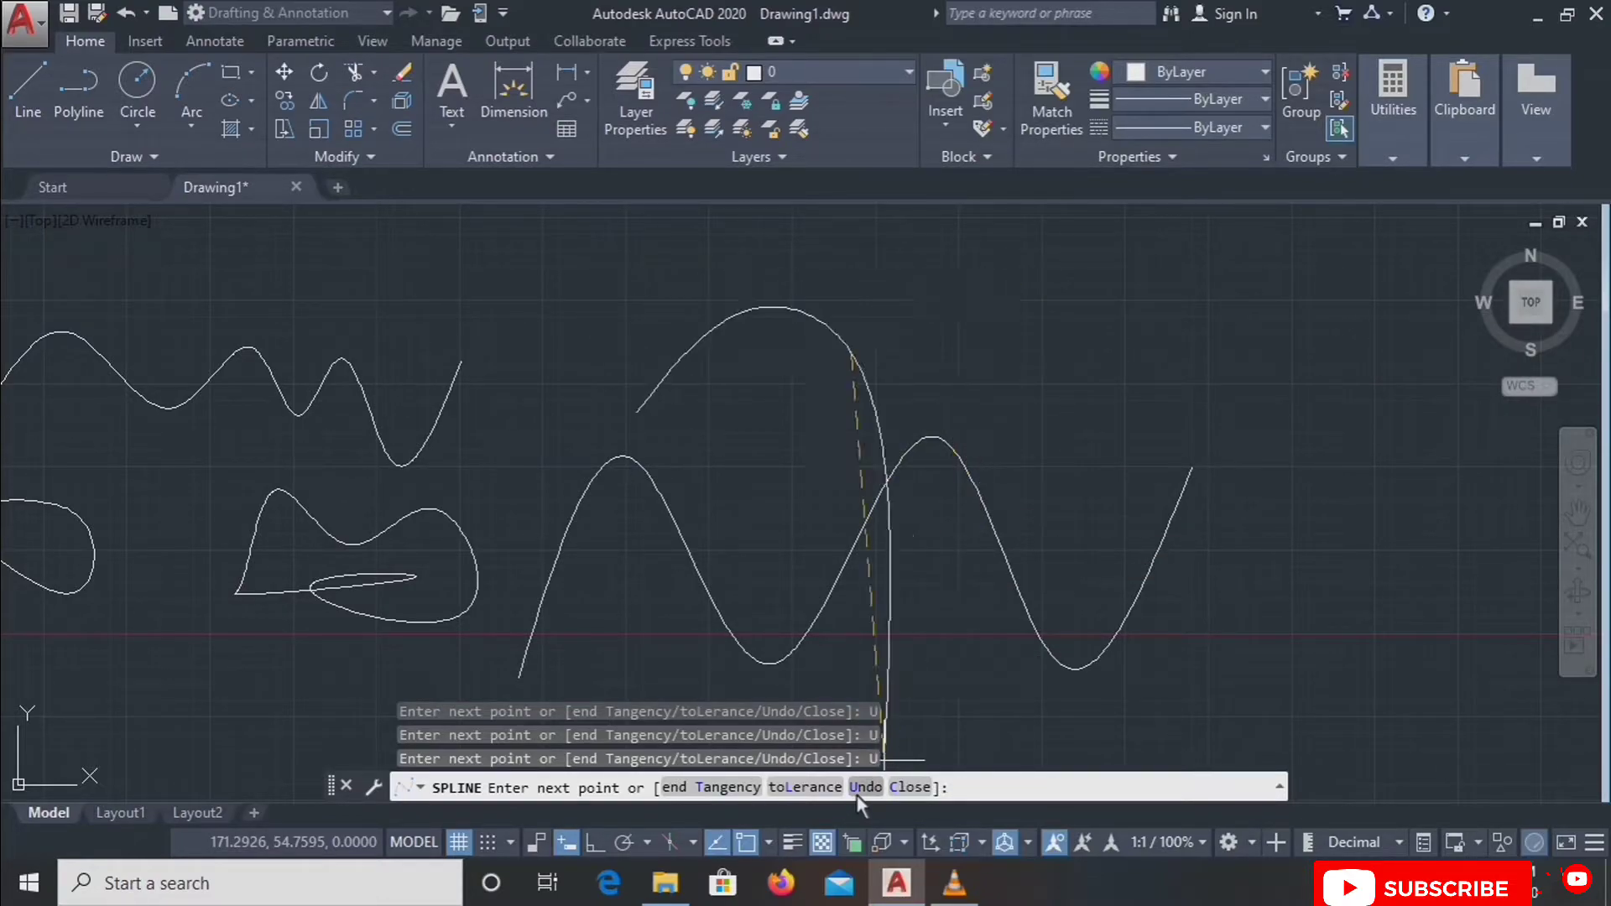
{"action": "key", "text": "Escape"}
Select the wavy spline above the looped curve and stretch its first crest's fit point up to about (33.3, 50.0), and back down to about (33.0, 44.8).
{"action": "scroll", "coordinate": [663, 410], "scroll_direction": "down", "scroll_amount": 2}
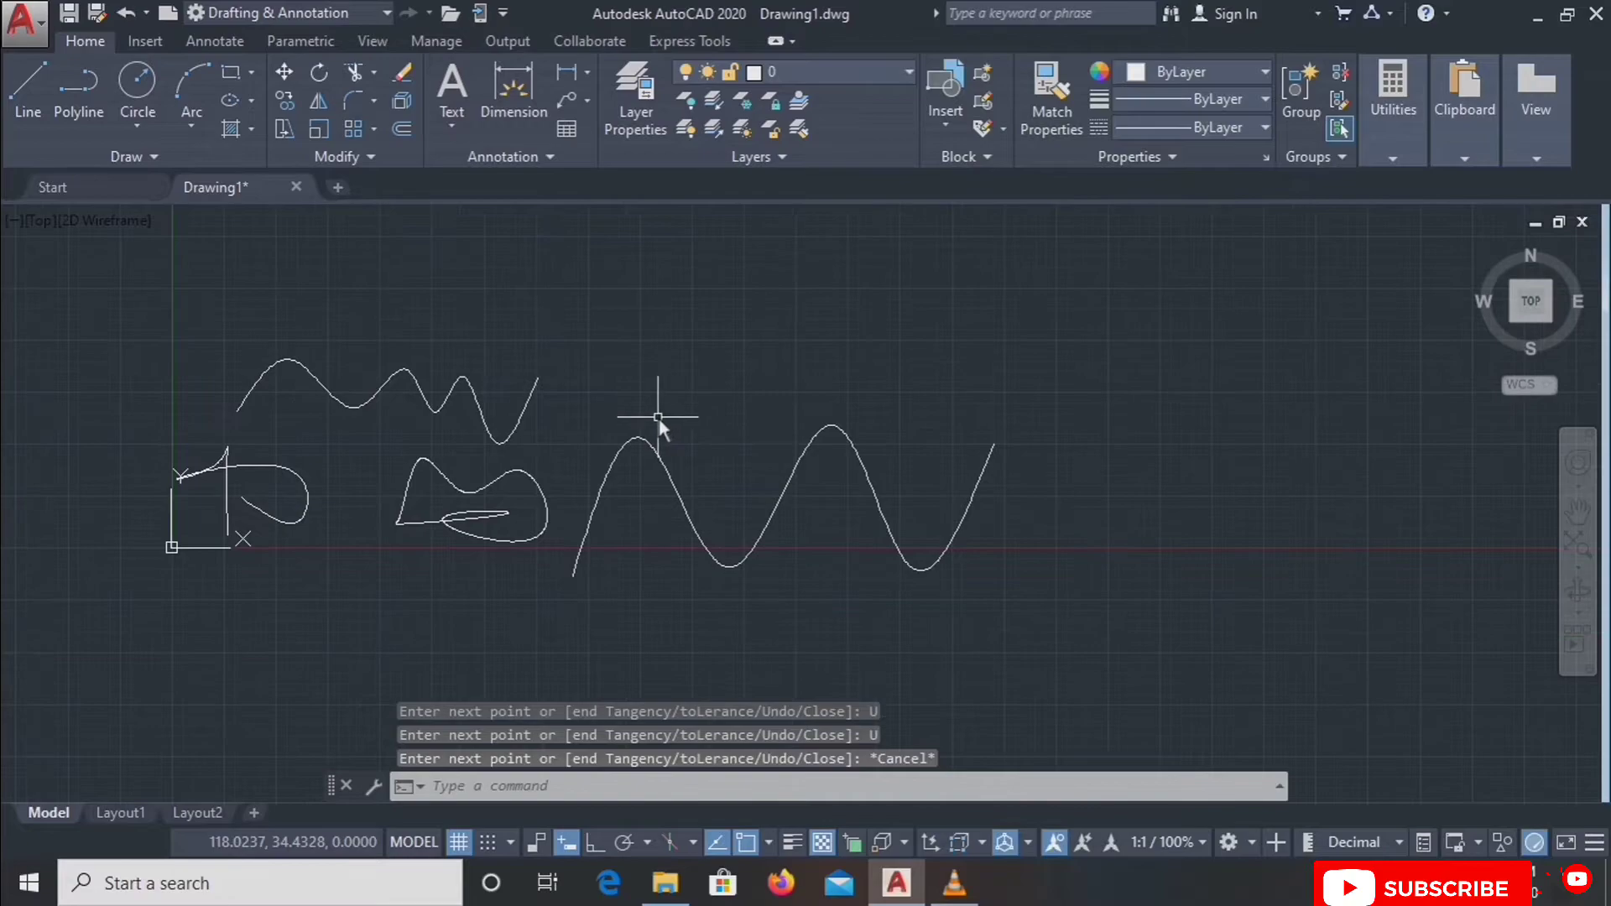
{"action": "middle_click_drag", "start_coordinate": [658, 418], "coordinate": [829, 415]}
{"action": "scroll", "coordinate": [451, 480], "scroll_direction": "up", "scroll_amount": 4}
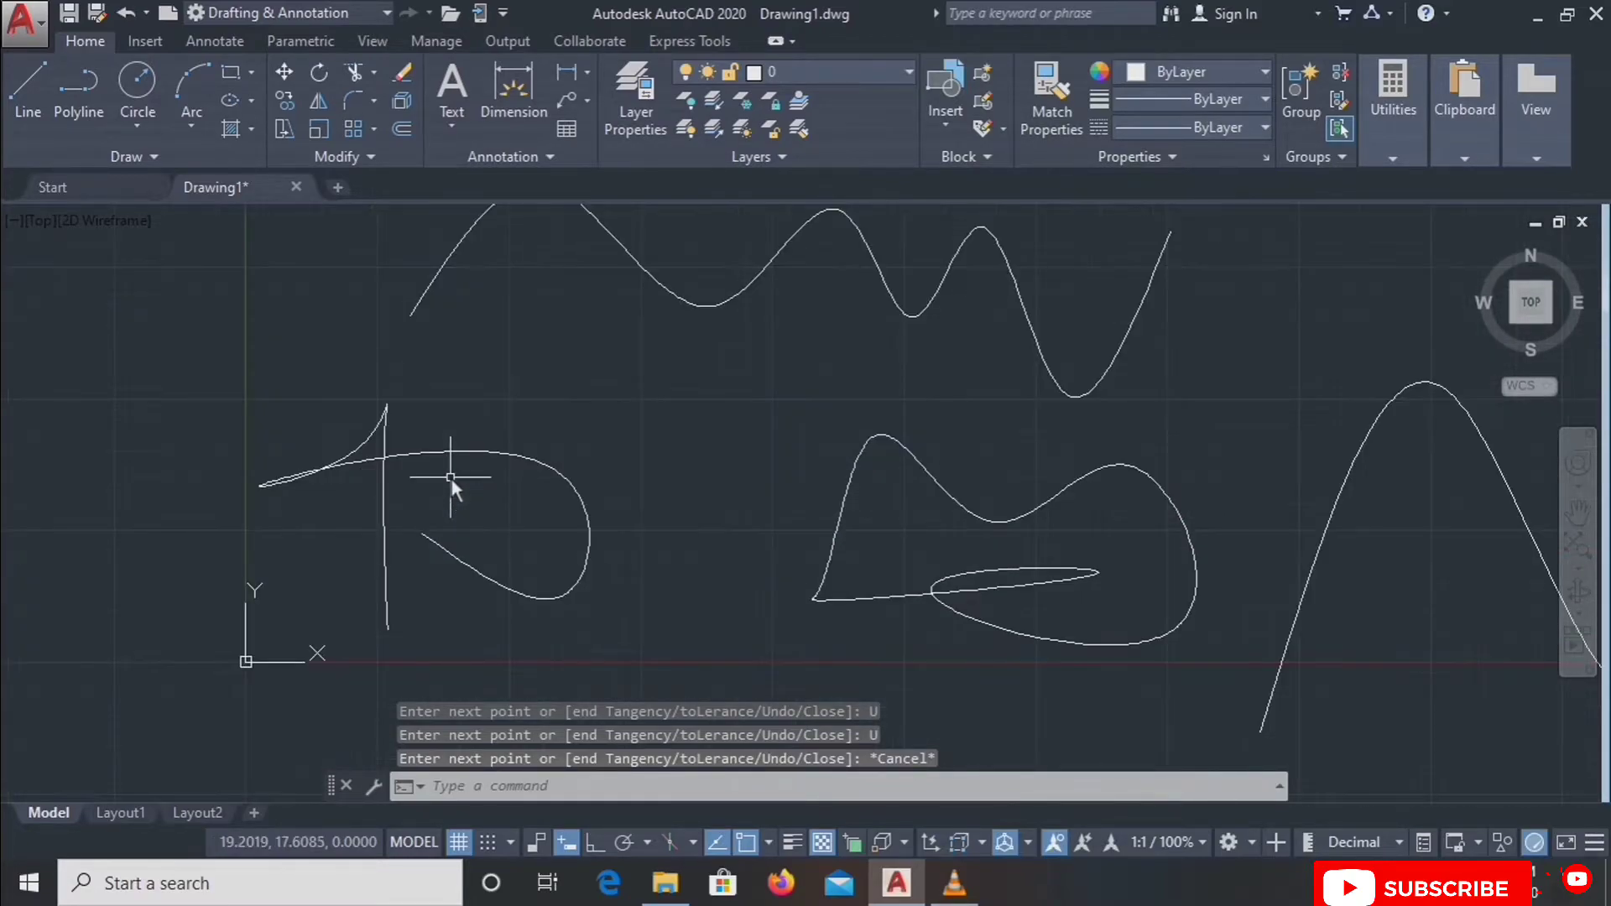
{"action": "middle_click_drag", "start_coordinate": [641, 437], "coordinate": [639, 609]}
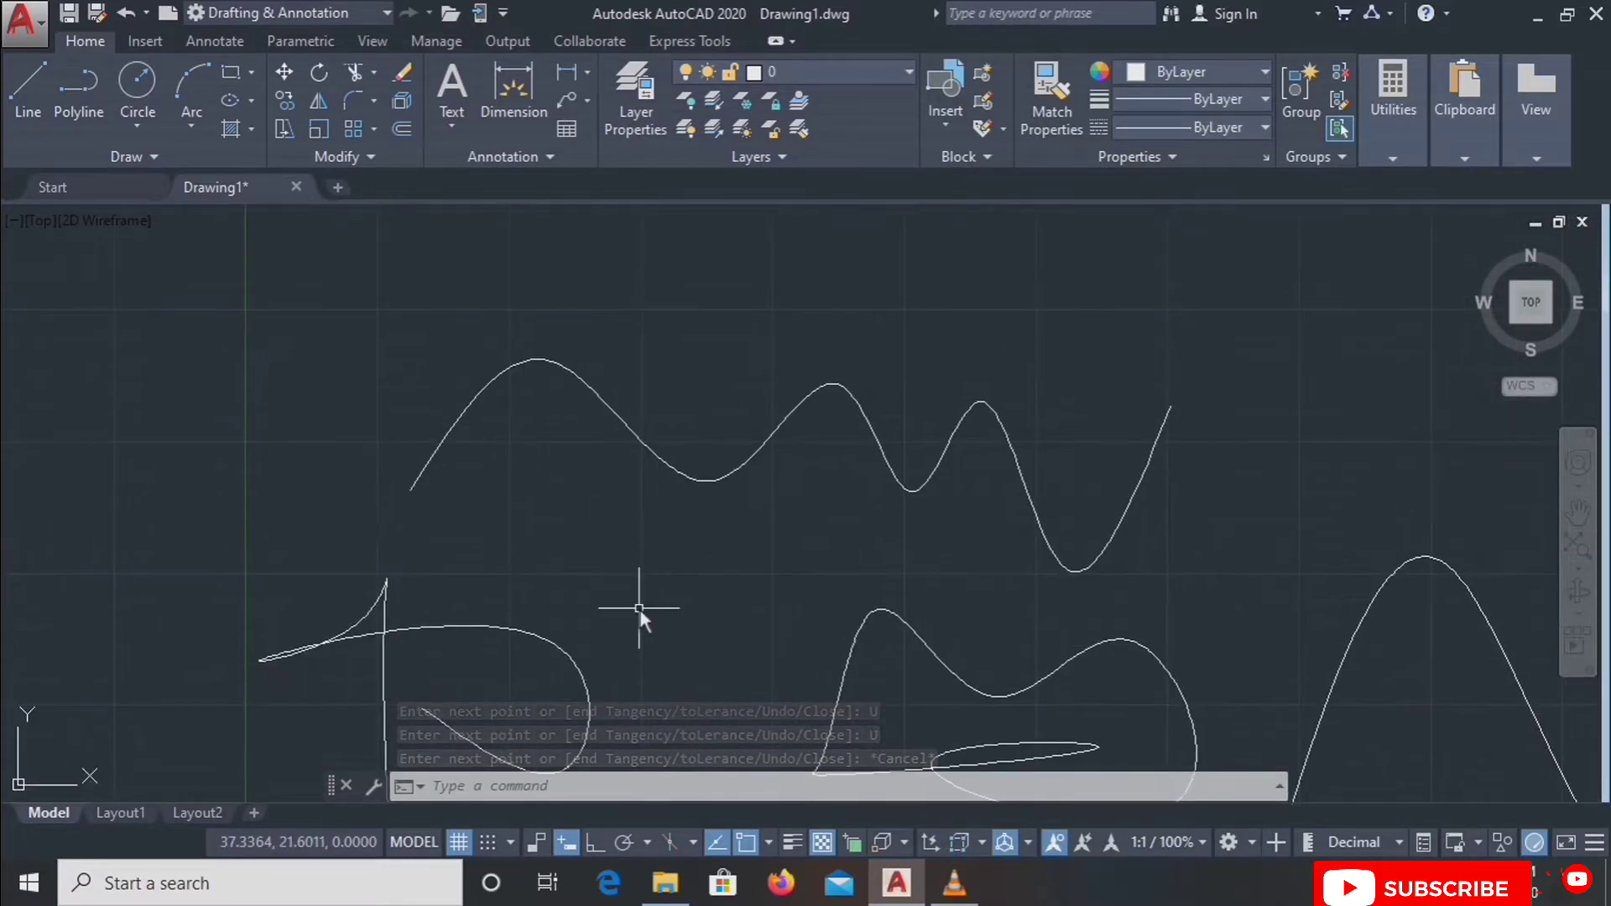
{"action": "left_click", "coordinate": [671, 471]}
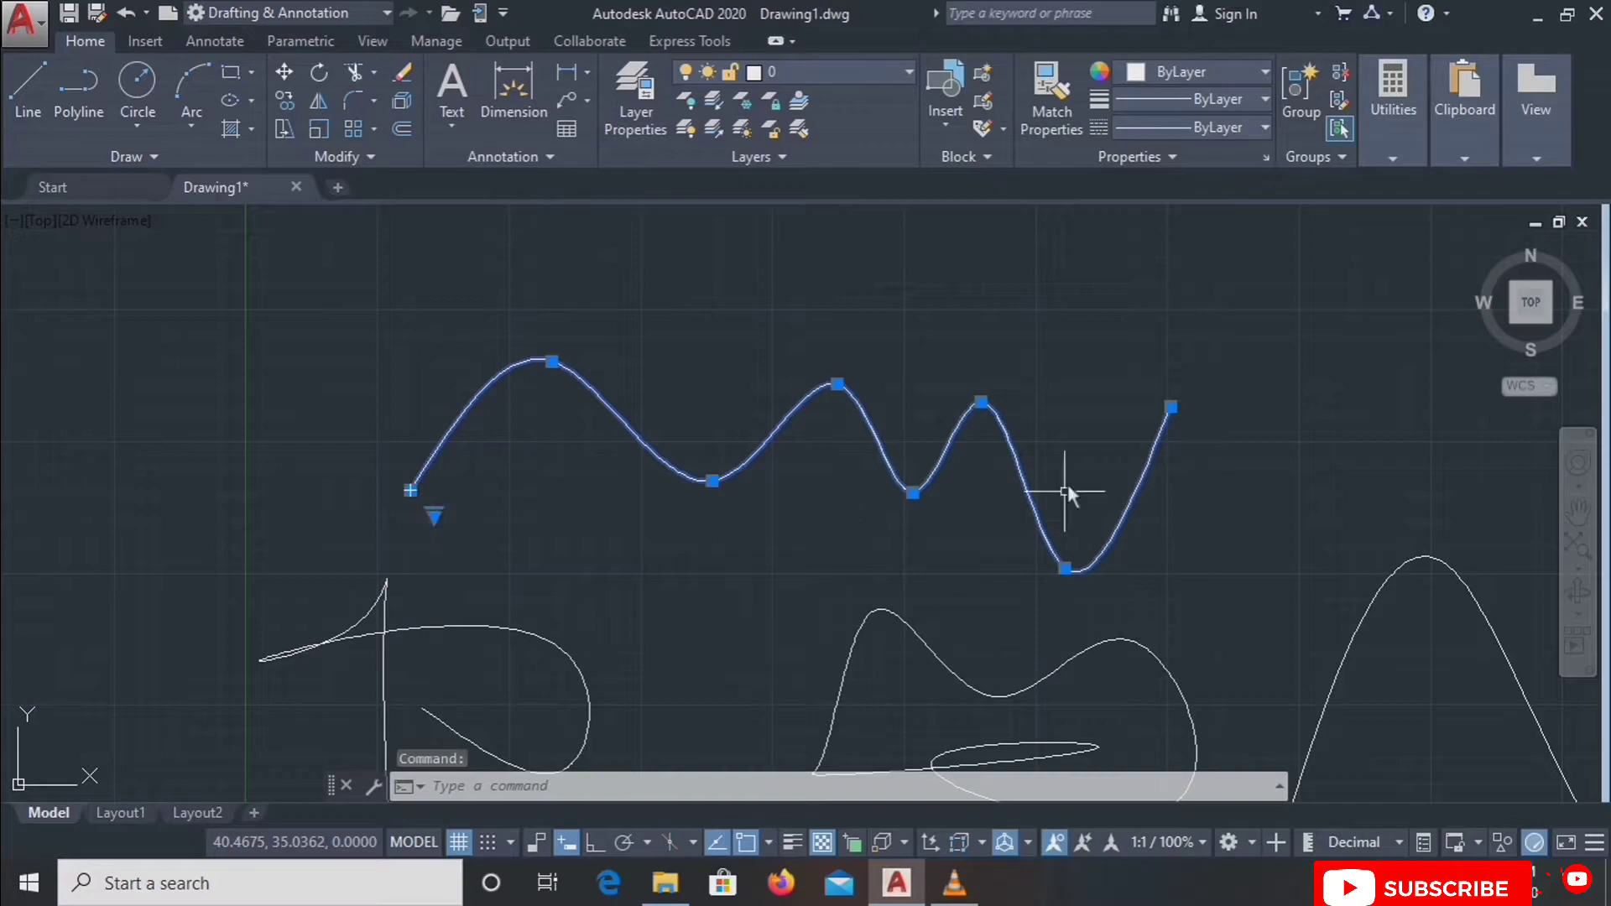
{"action": "mouse_move", "coordinate": [551, 363]}
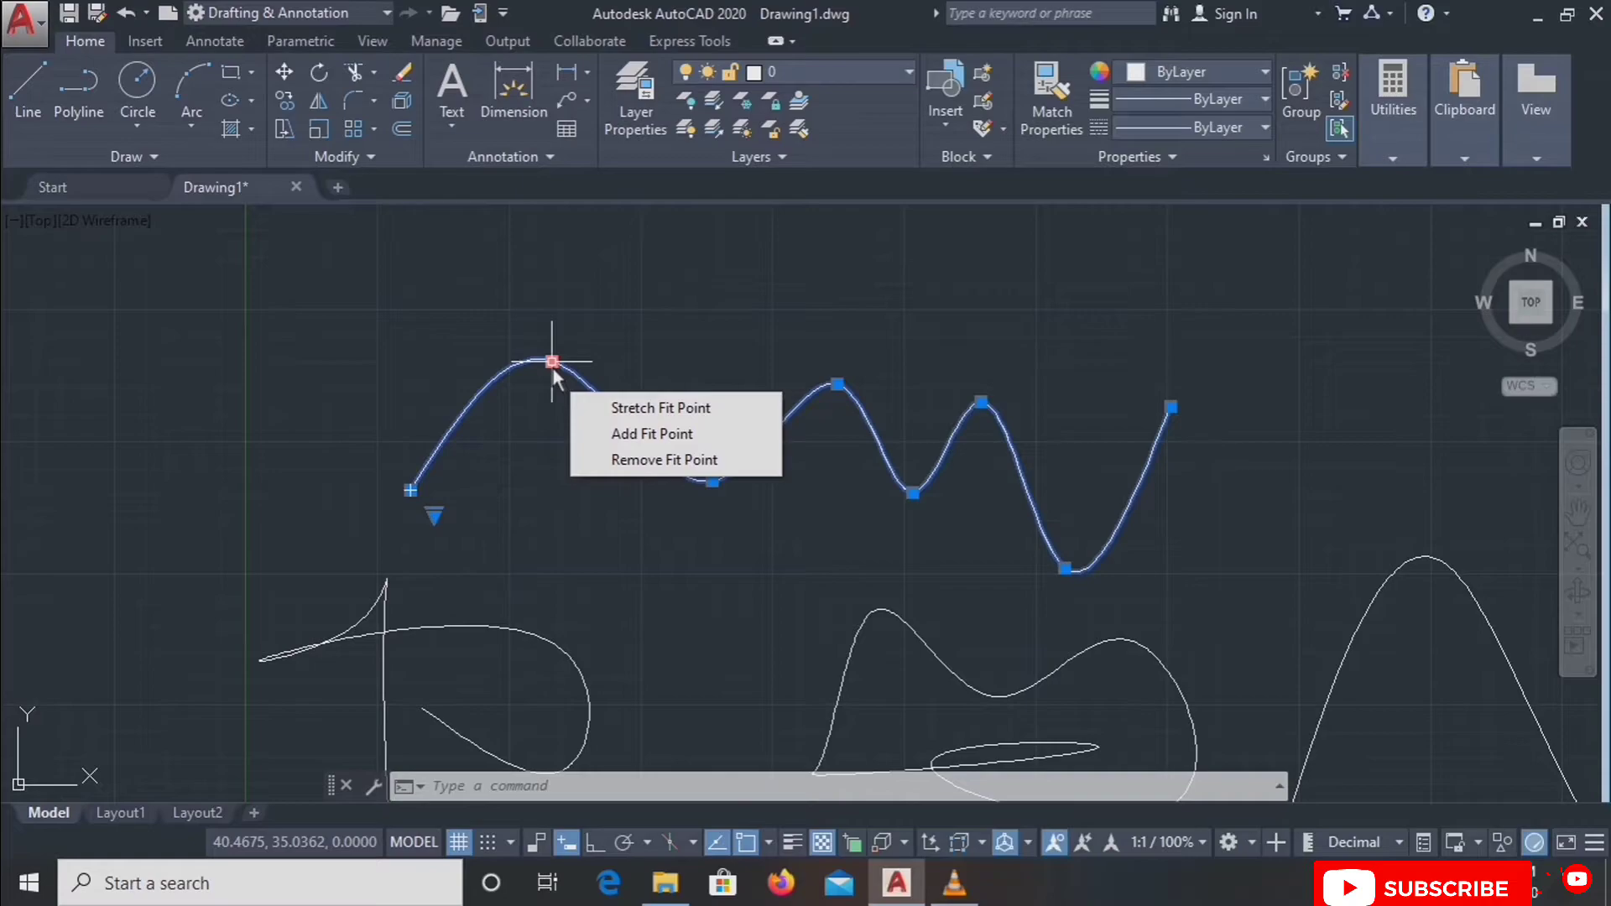
{"action": "left_click", "coordinate": [593, 413]}
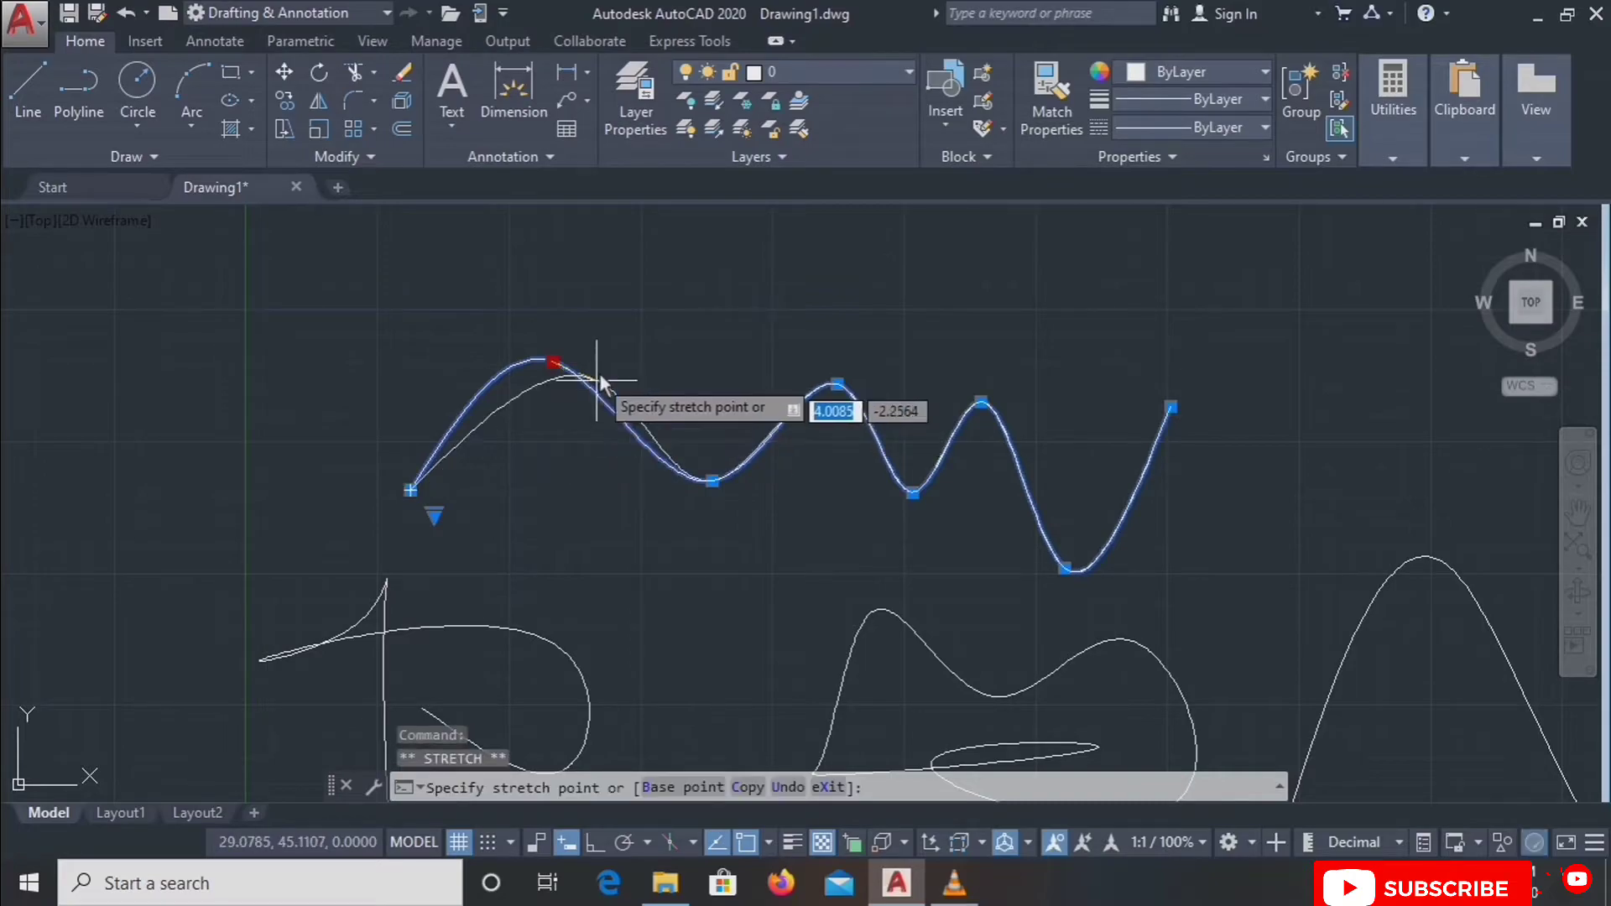
{"action": "left_click", "coordinate": [596, 310]}
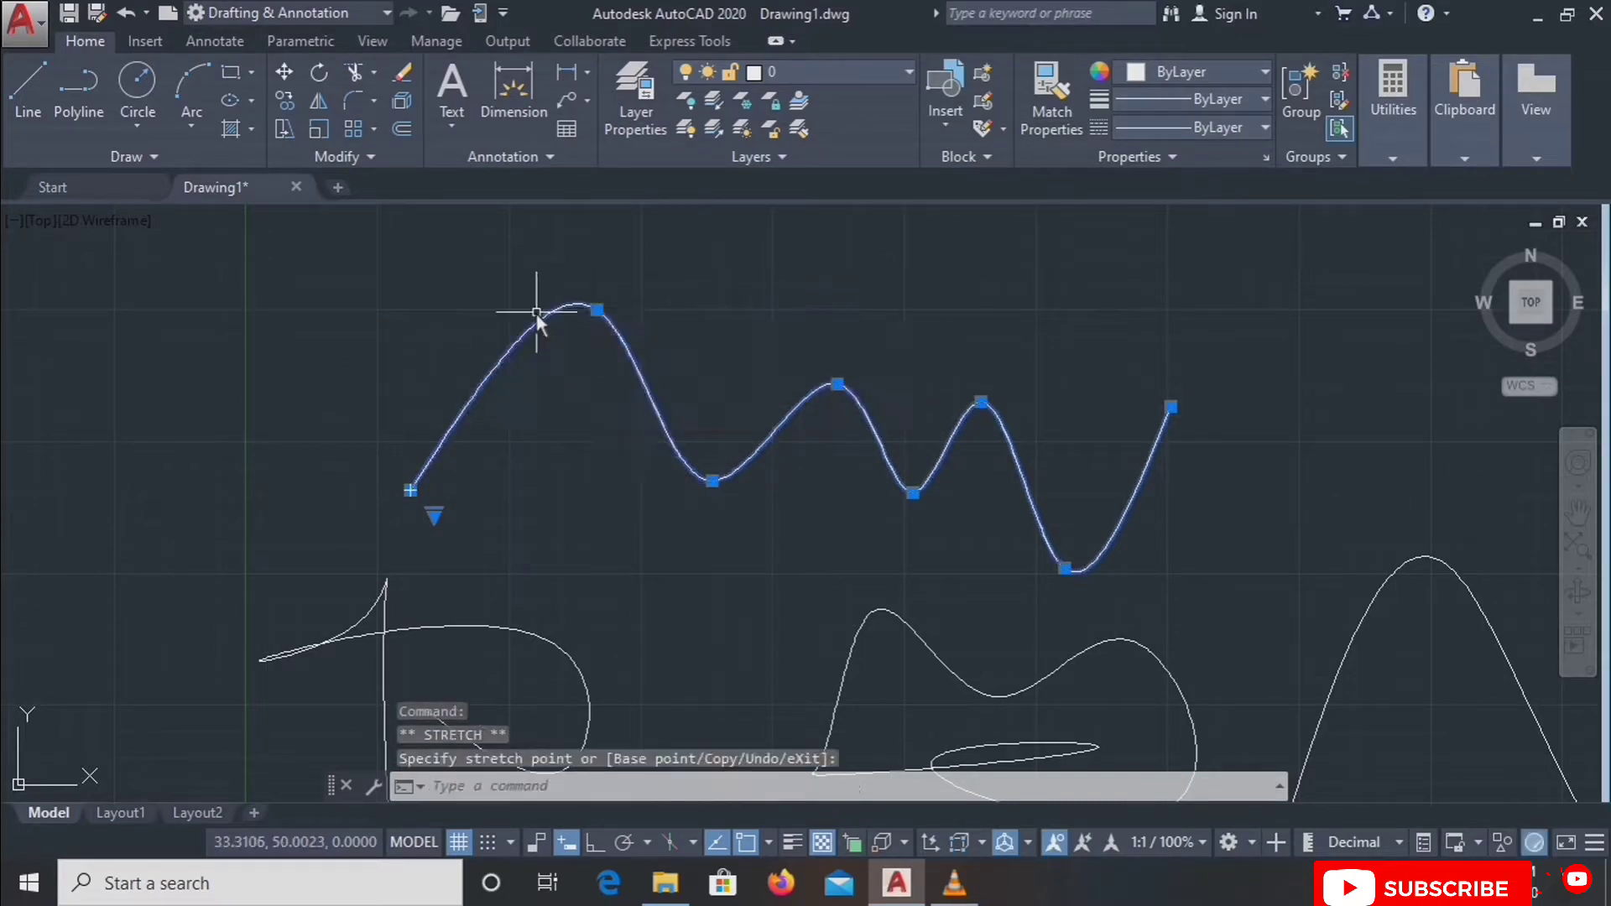
{"action": "left_click", "coordinate": [596, 311]}
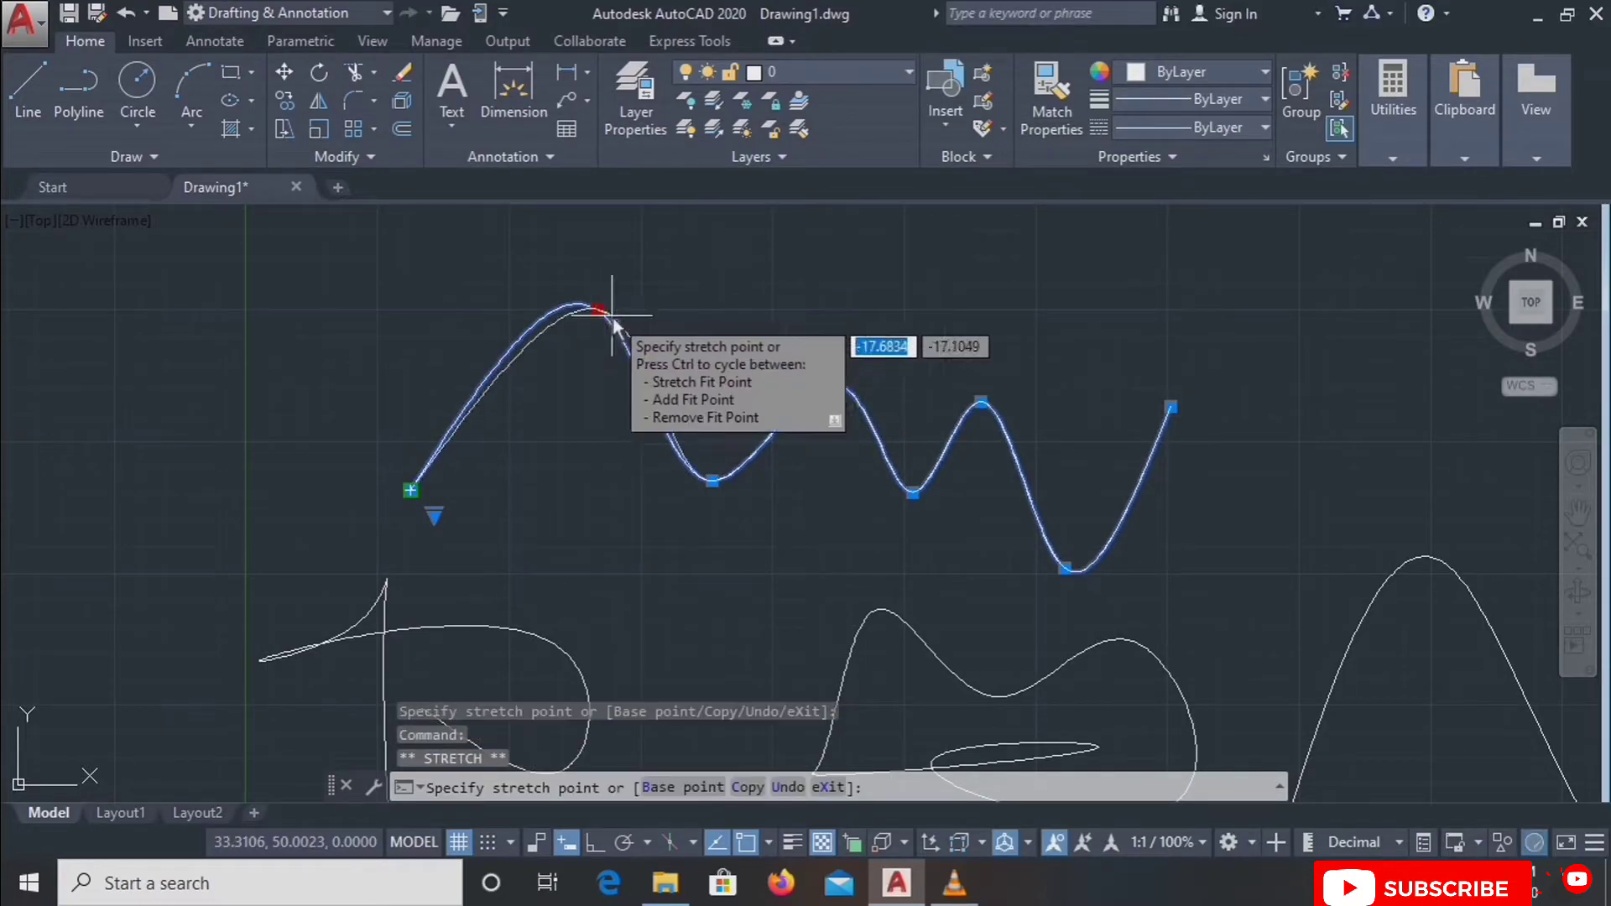
{"action": "left_click", "coordinate": [595, 366]}
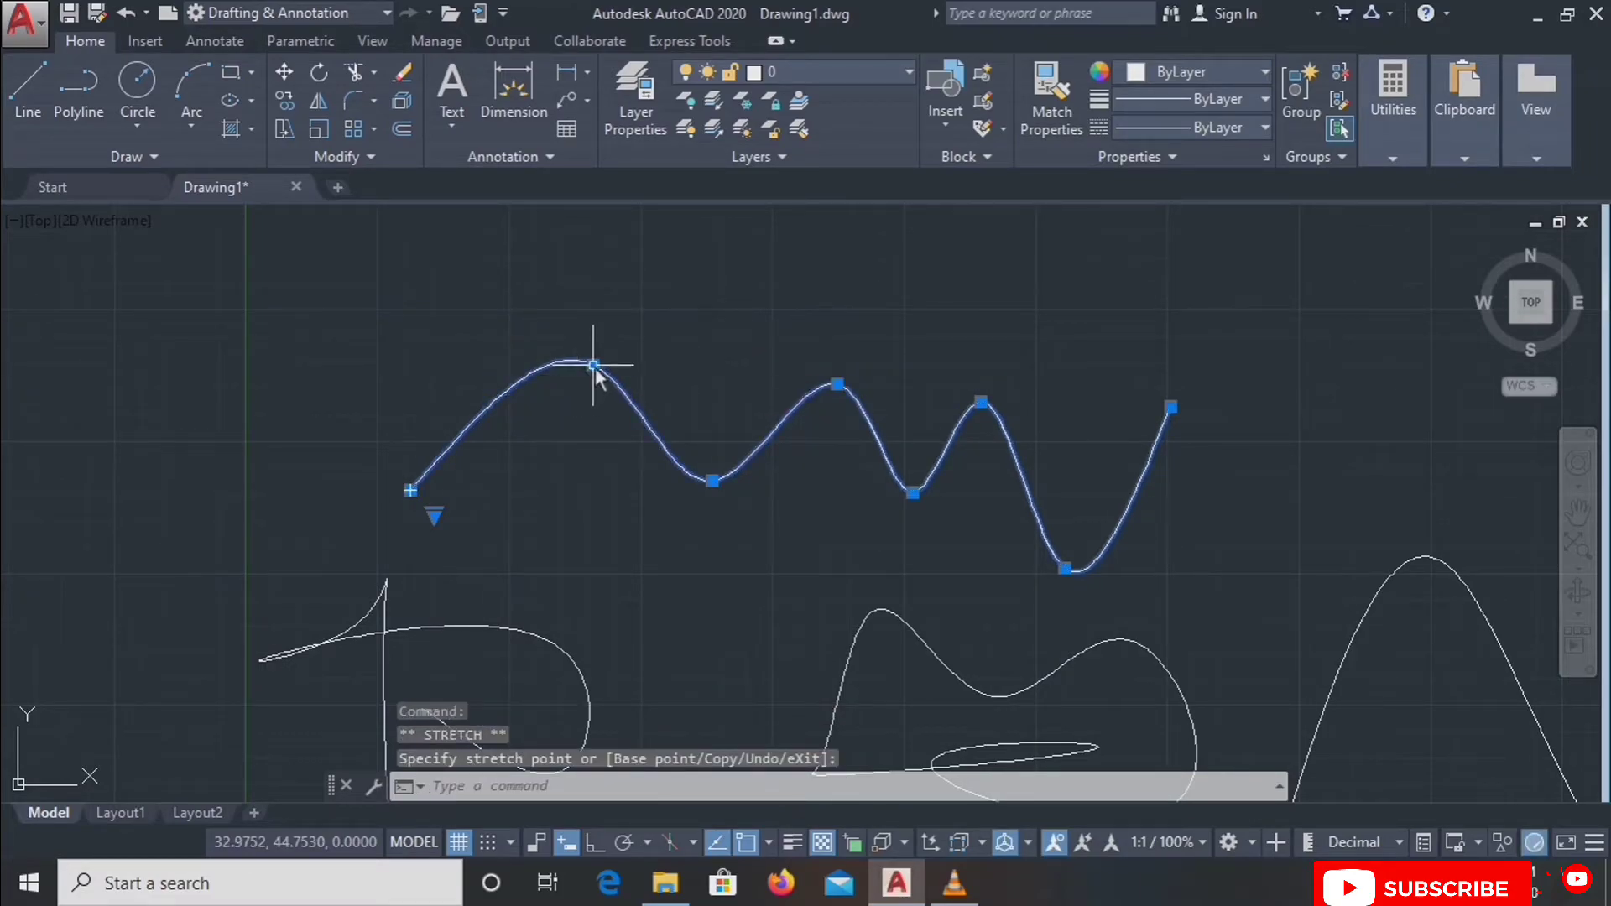
Stretch the first crest's fit point to about (16.5, 46.4), nearly above the spline's start, and add a fit point just after it at about (20.9, 40.7).
{"action": "mouse_move", "coordinate": [593, 367]}
{"action": "left_click", "coordinate": [642, 408]}
{"action": "left_click", "coordinate": [420, 347]}
{"action": "mouse_move", "coordinate": [419, 348]}
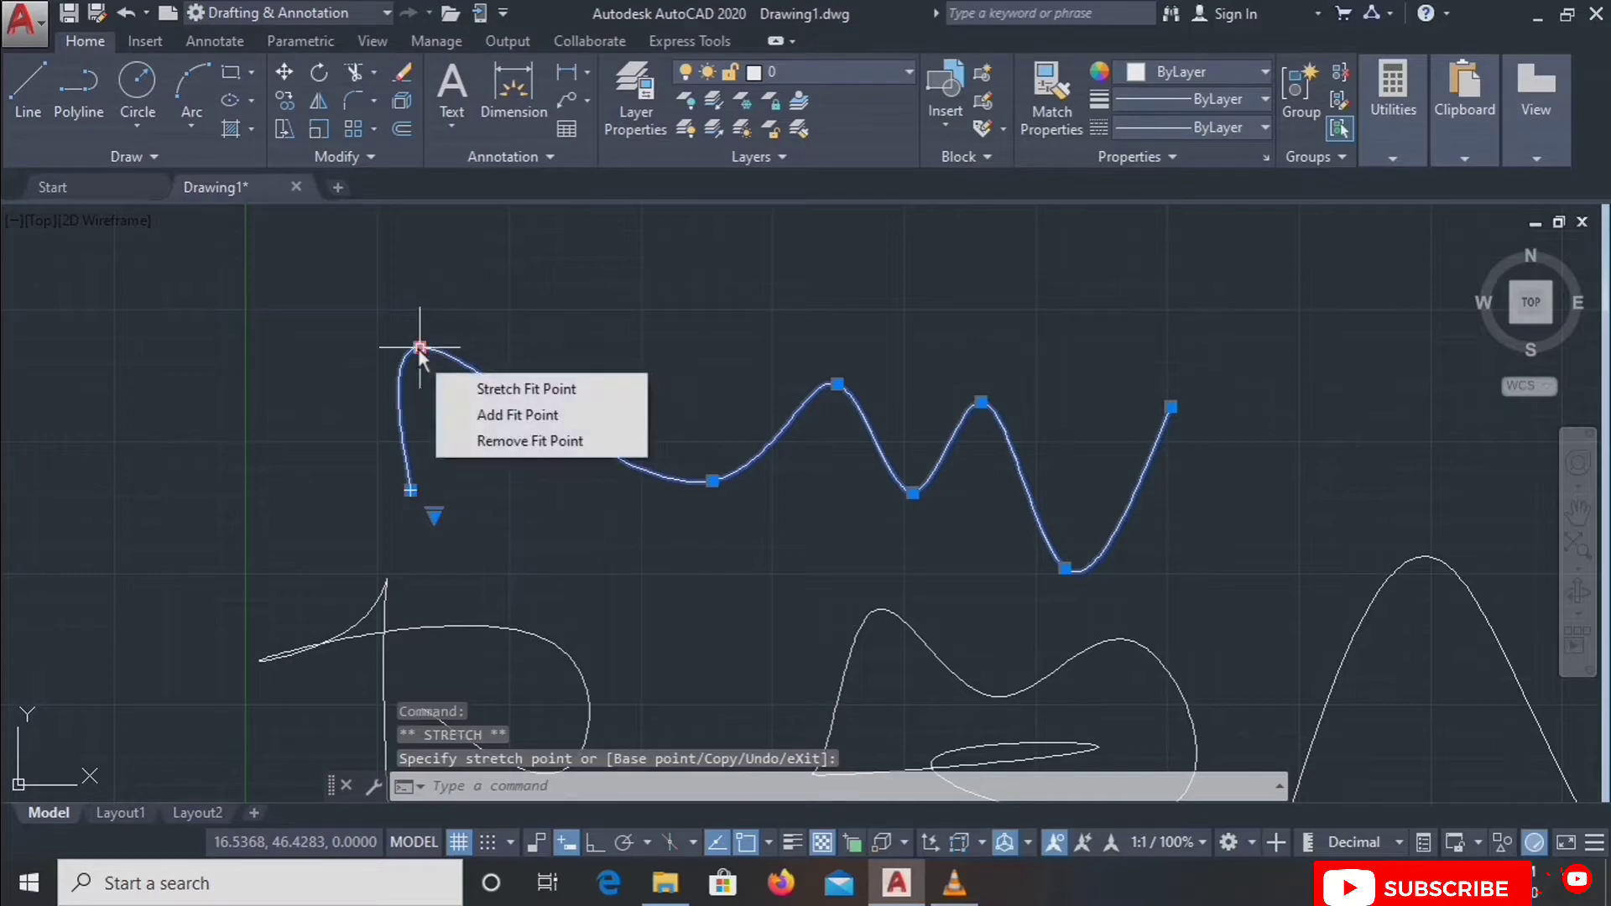
{"action": "left_click", "coordinate": [467, 411]}
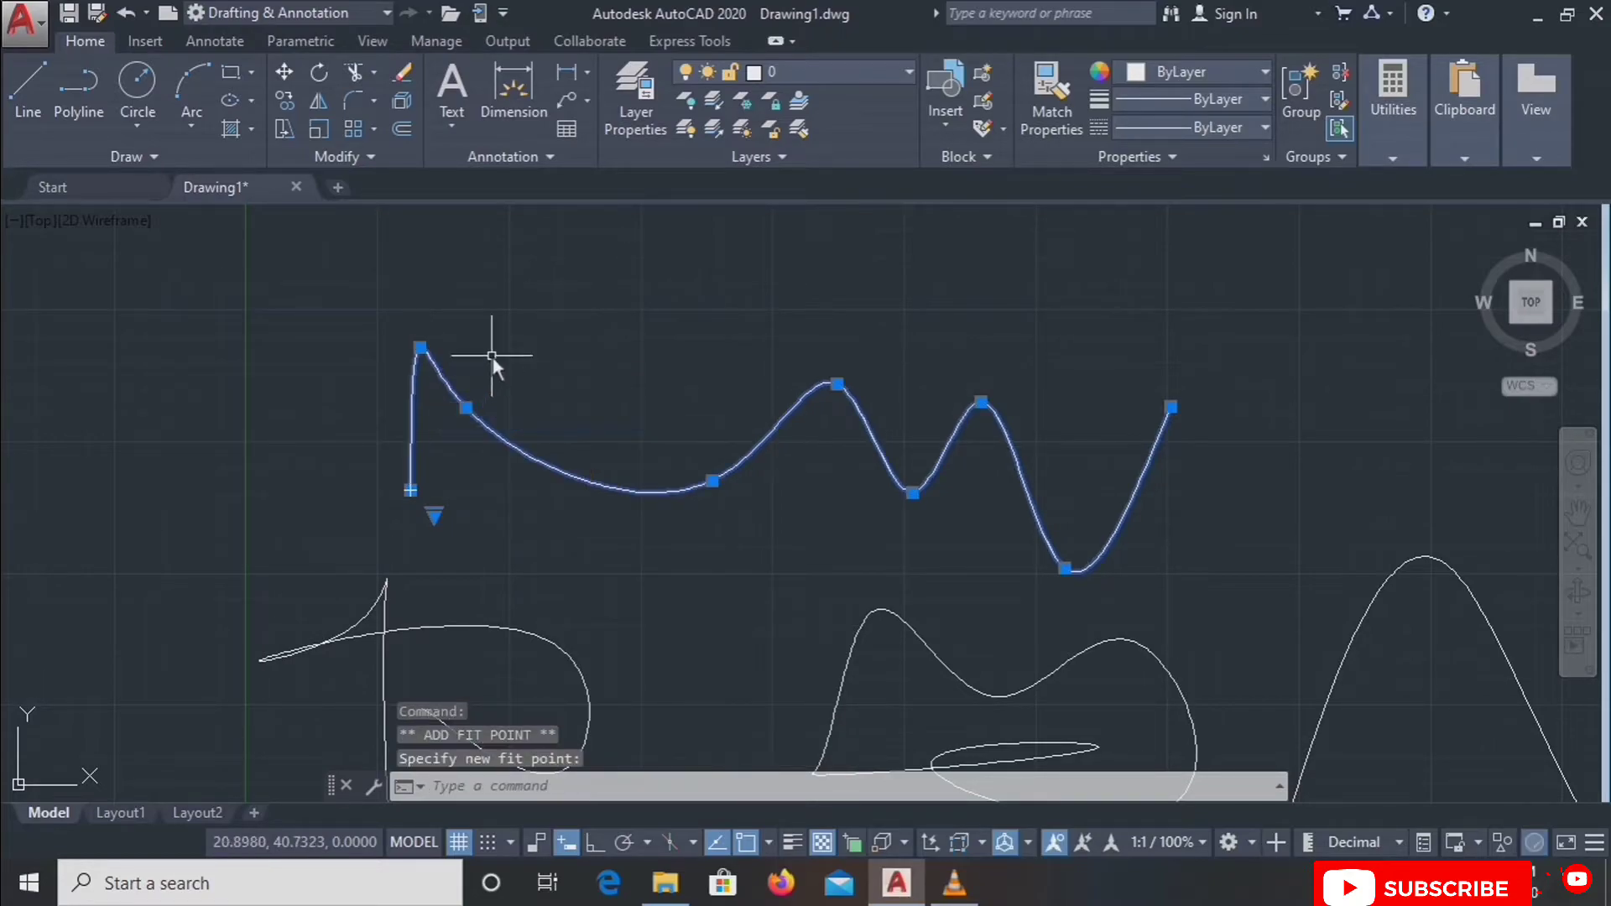
Stretch the fit point after the first crest to about (26.5, 46.7) and add a fit point beyond it at about (39.2, 51.9).
{"action": "left_click", "coordinate": [467, 408]}
{"action": "left_click", "coordinate": [468, 407]}
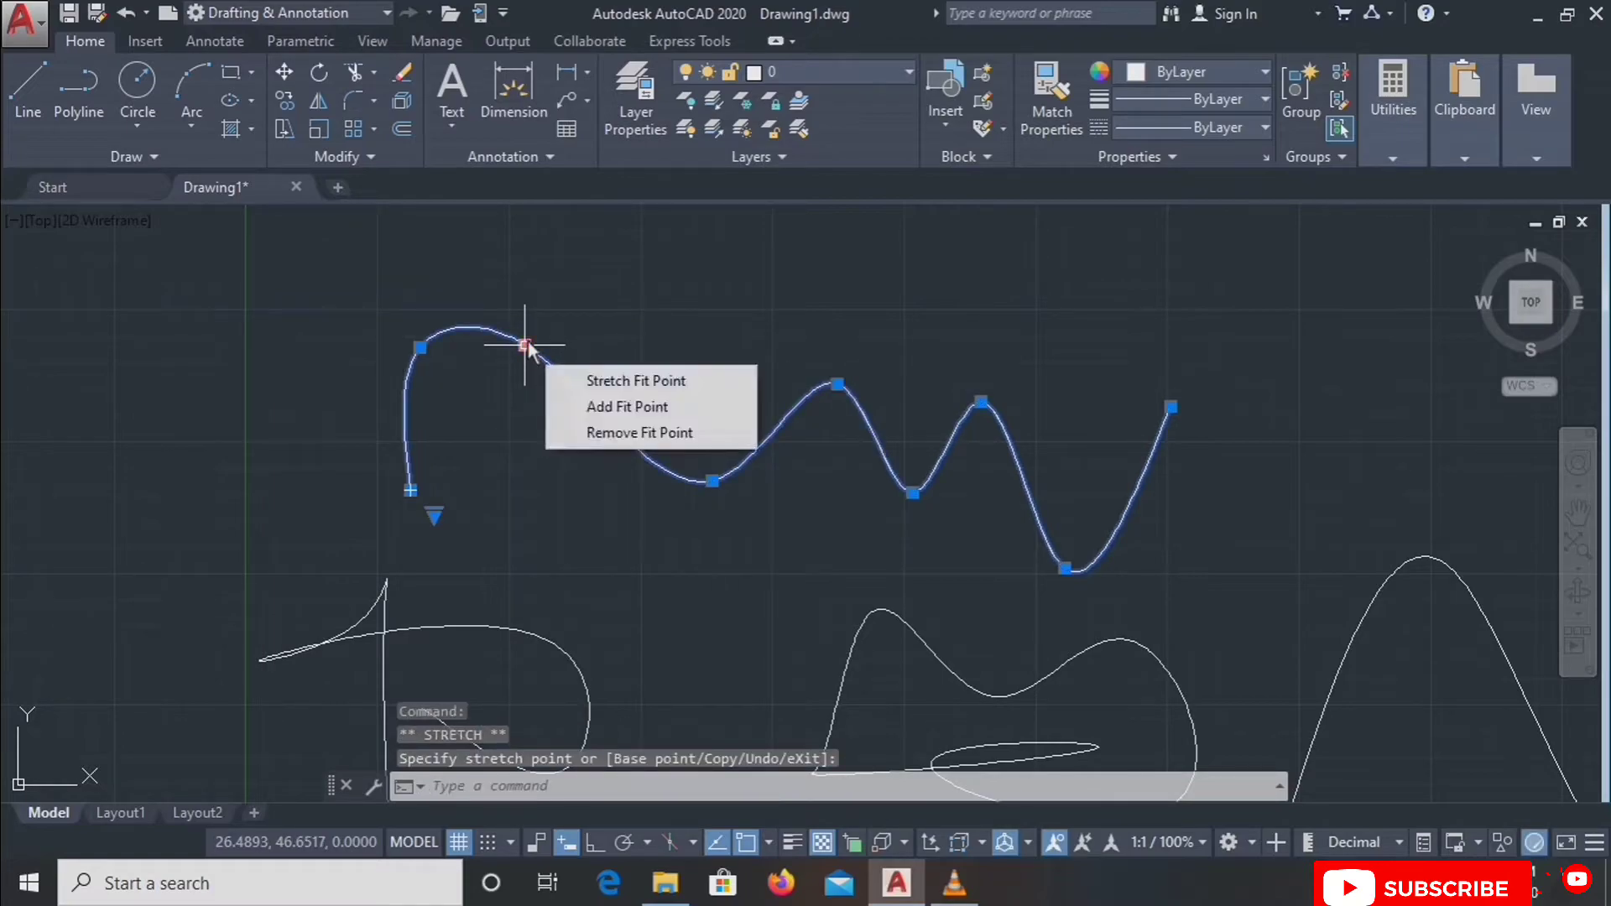
{"action": "left_click", "coordinate": [576, 404]}
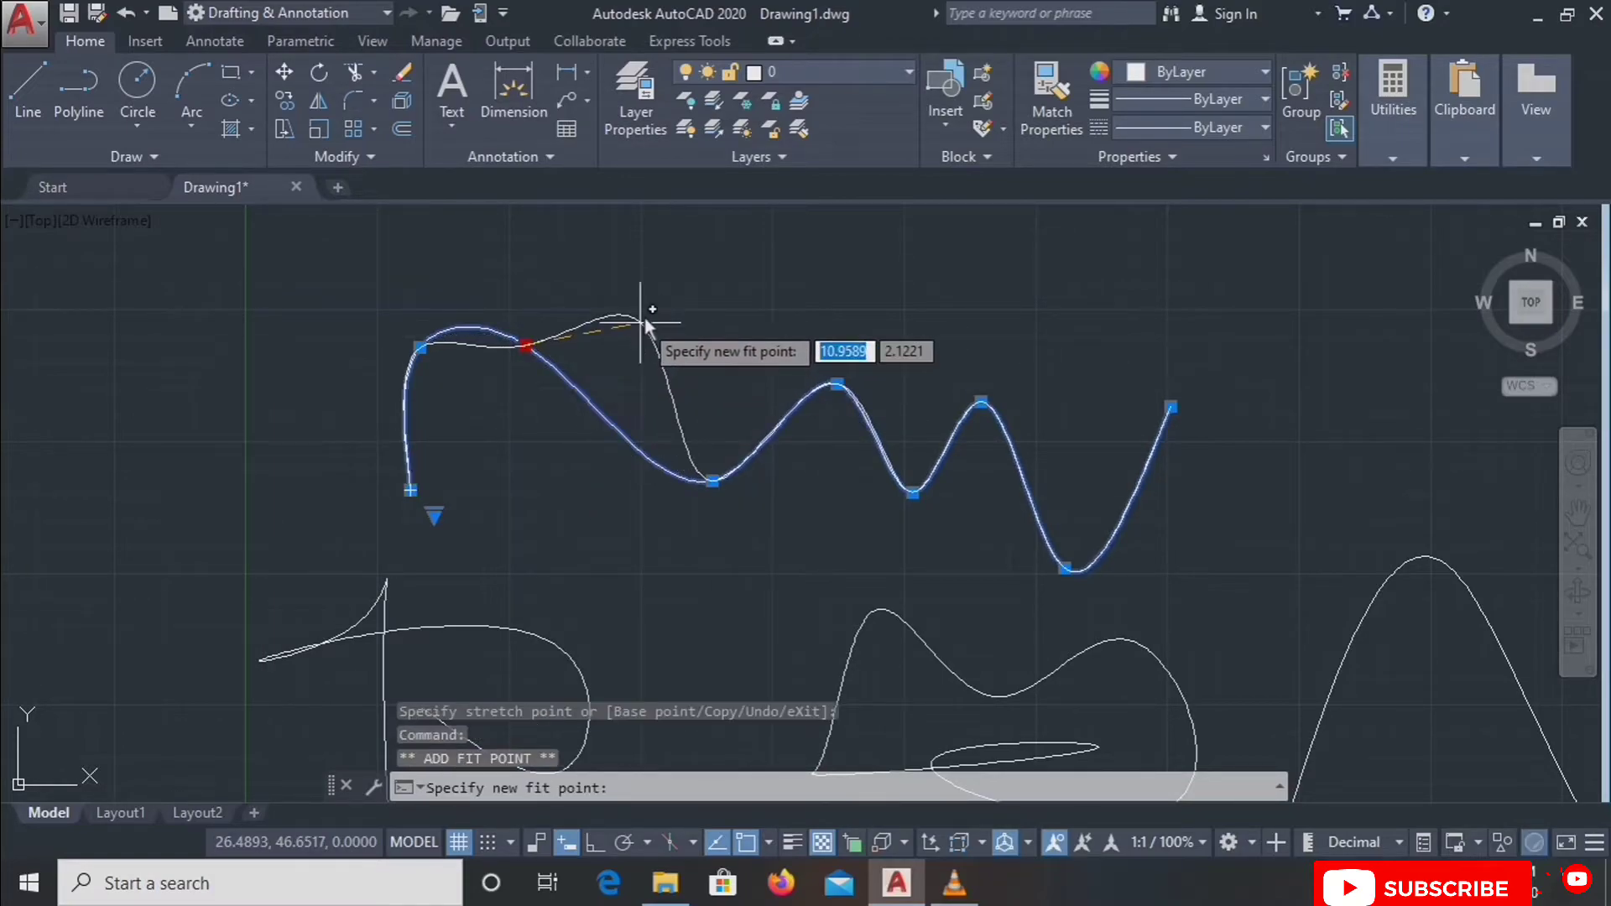
{"action": "left_click", "coordinate": [659, 290]}
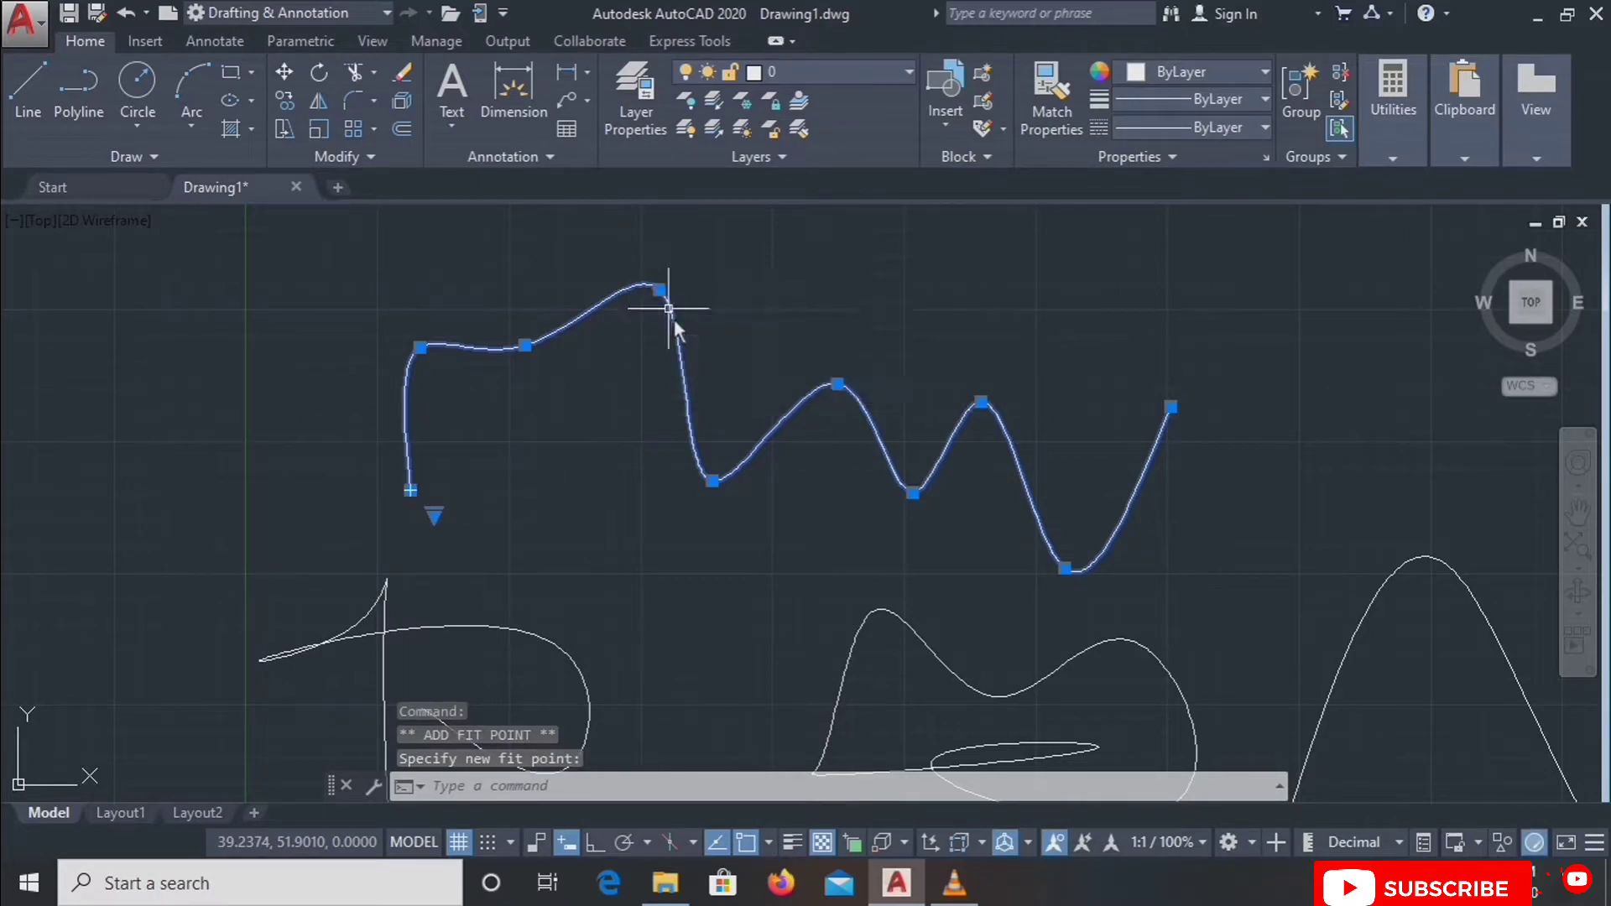
Remove the two fit points between the wavy spline's first crest and its following trough, and clear the selection.
{"action": "mouse_move", "coordinate": [660, 291]}
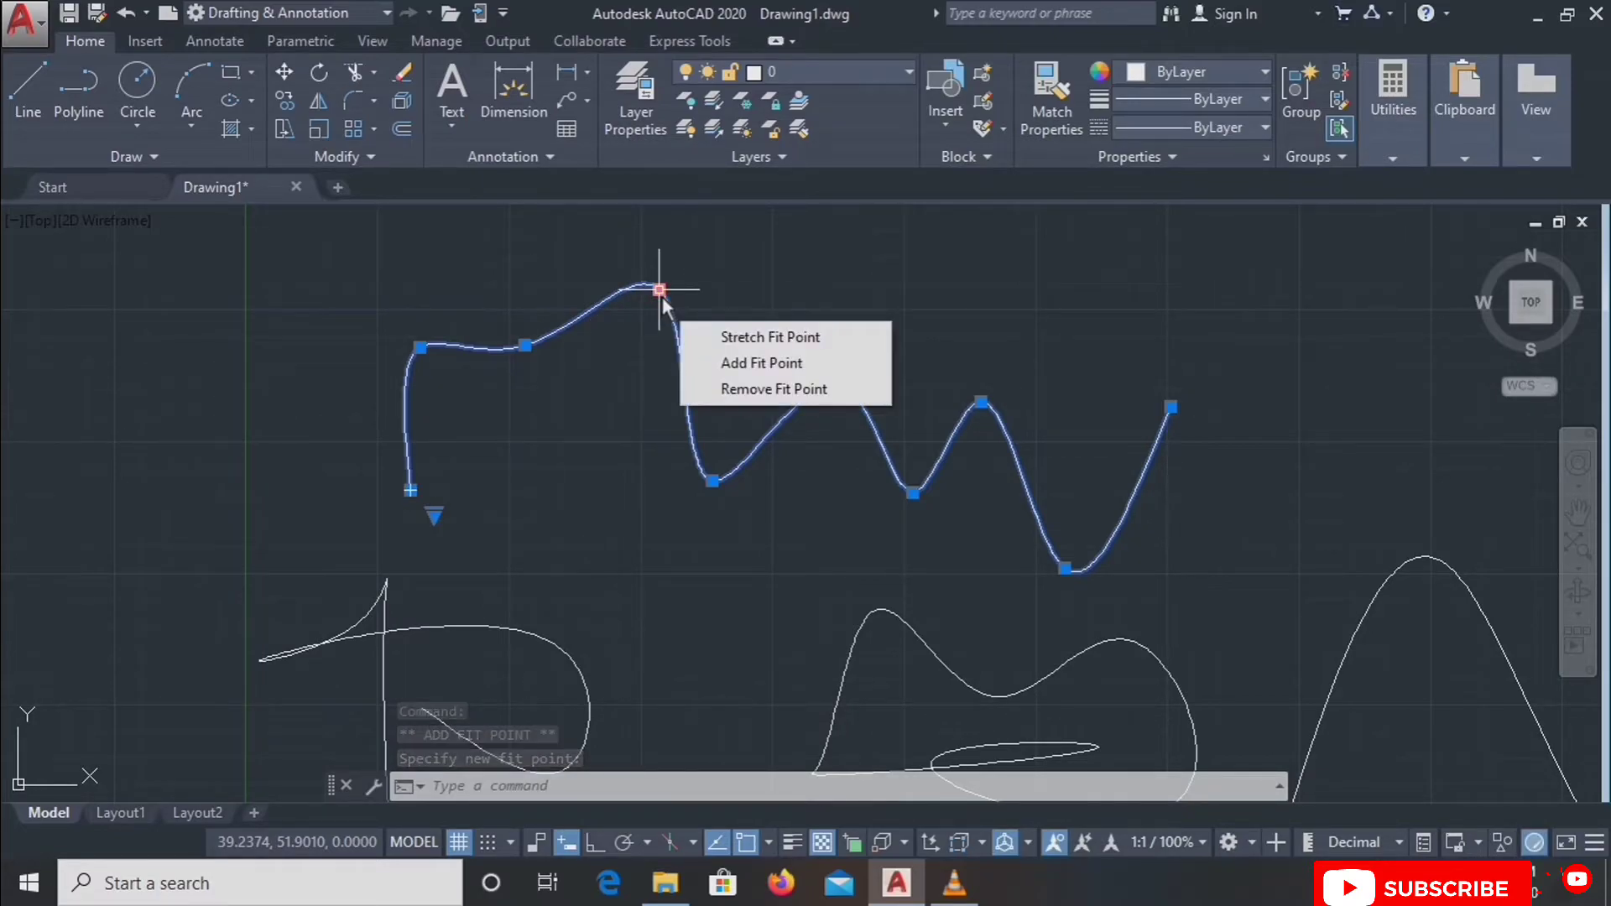
{"action": "left_click", "coordinate": [696, 387]}
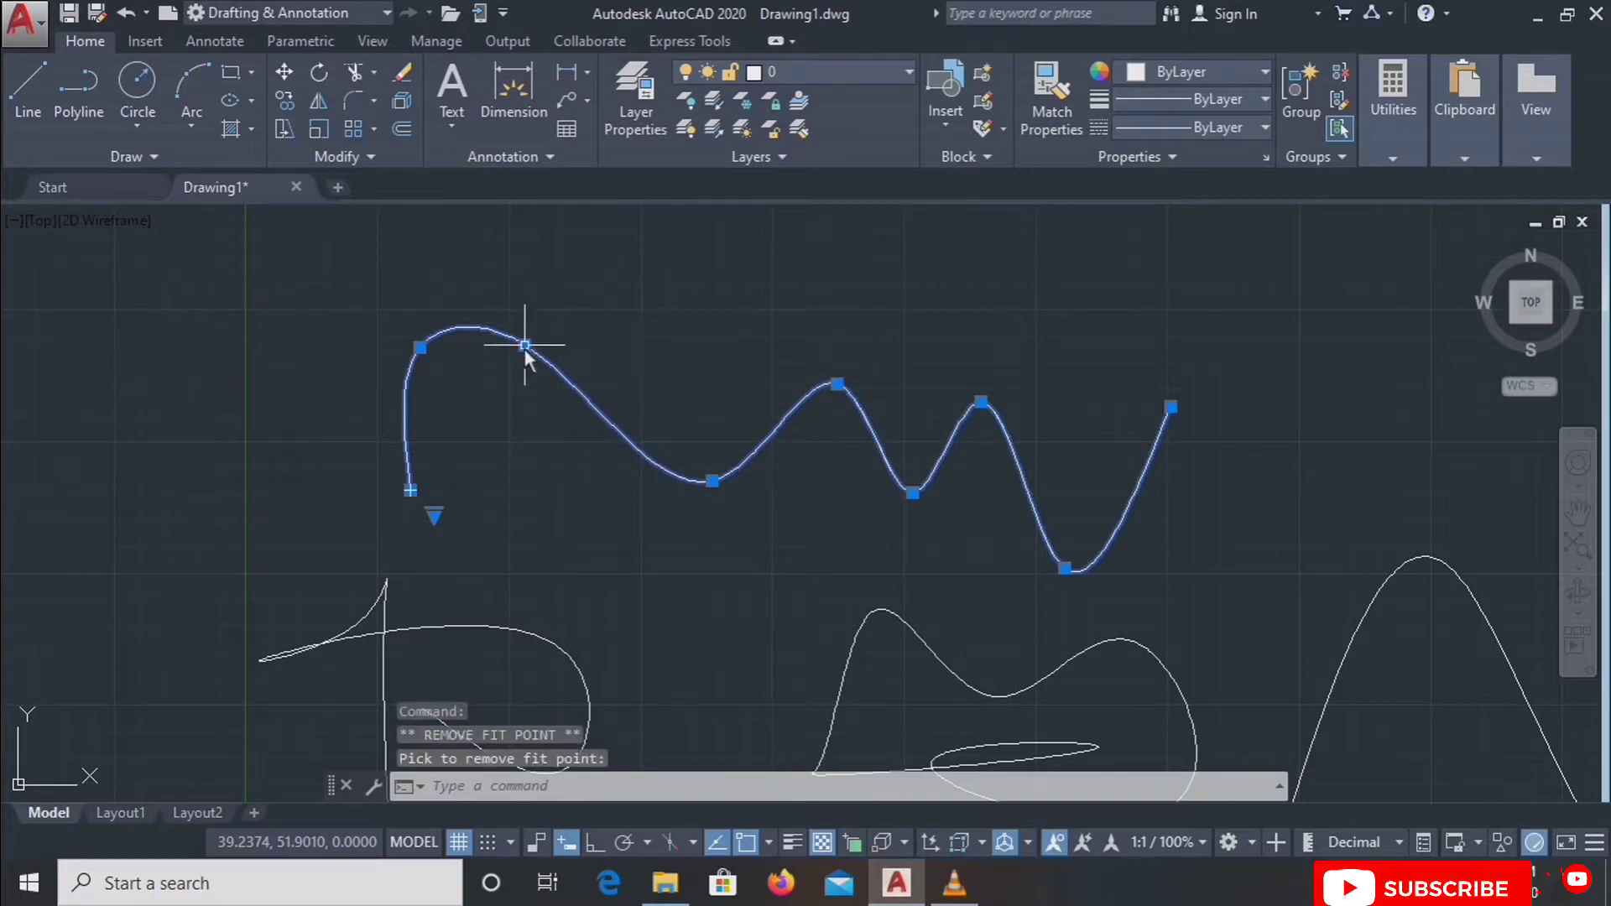
{"action": "mouse_move", "coordinate": [524, 347]}
{"action": "left_click", "coordinate": [569, 441]}
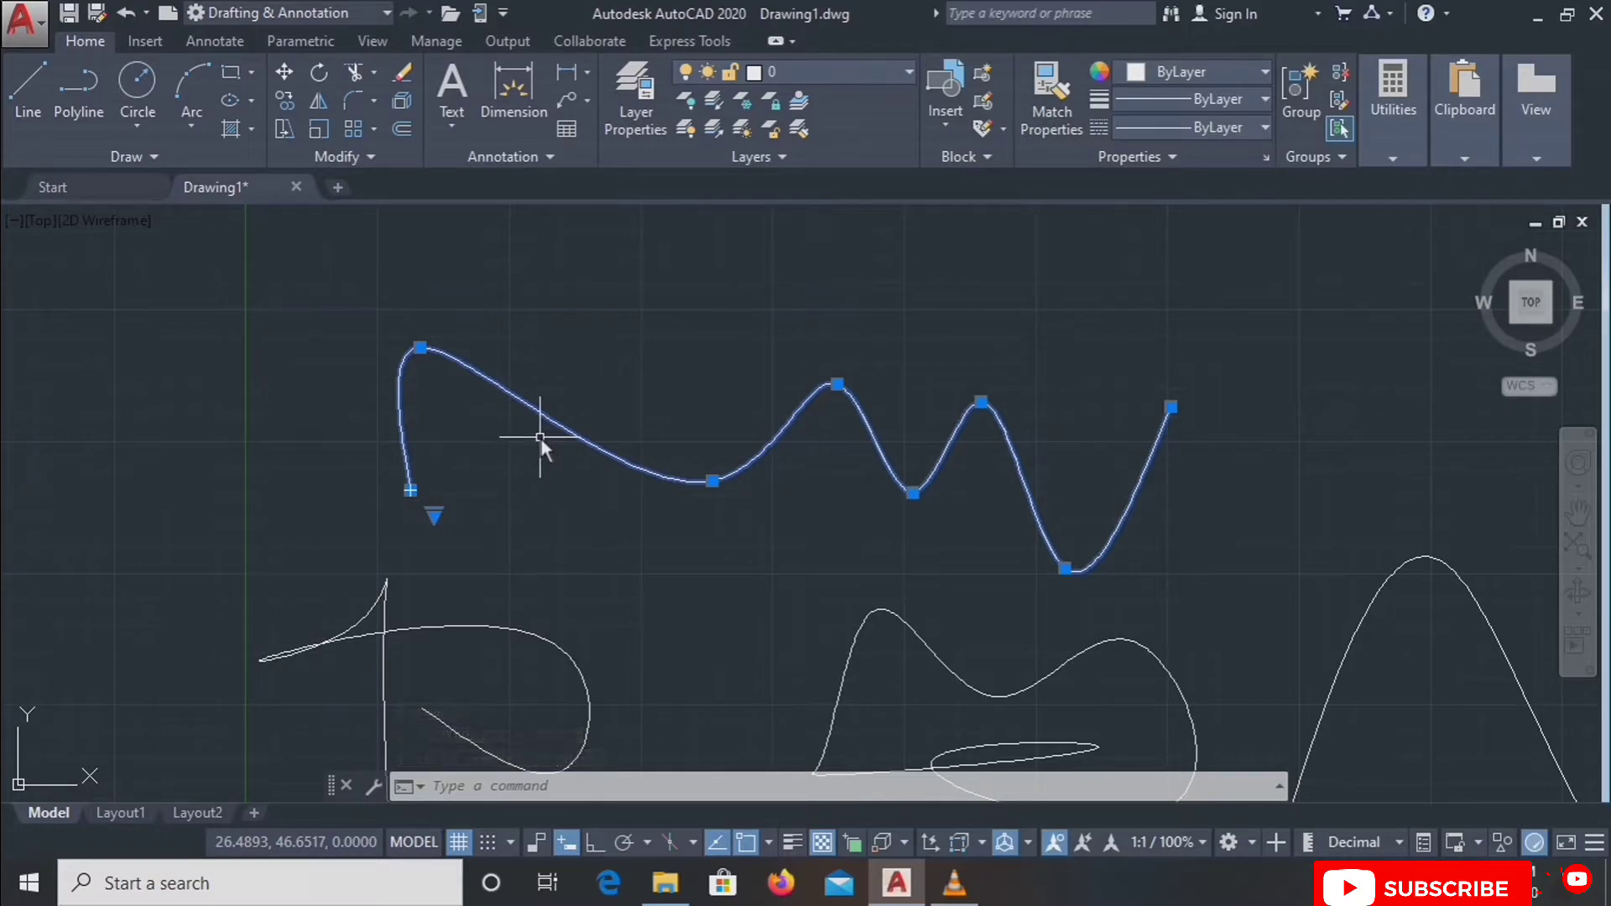
{"action": "scroll", "coordinate": [541, 438], "scroll_direction": "down", "scroll_amount": 2}
{"action": "left_click", "coordinate": [567, 550]}
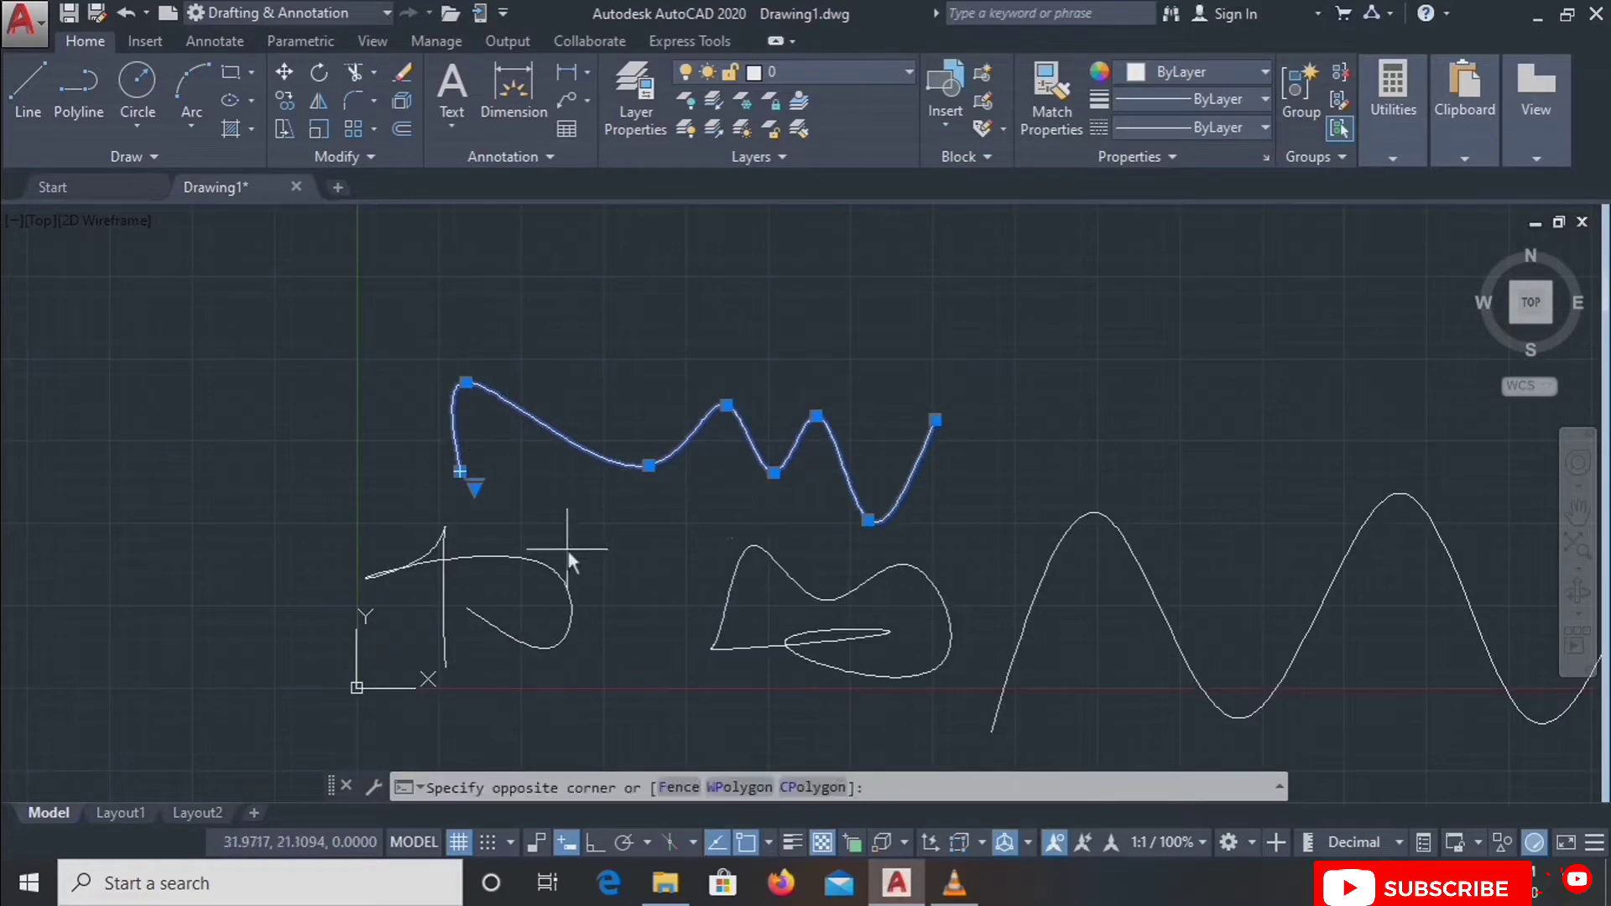
{"action": "key", "text": "Escape"}
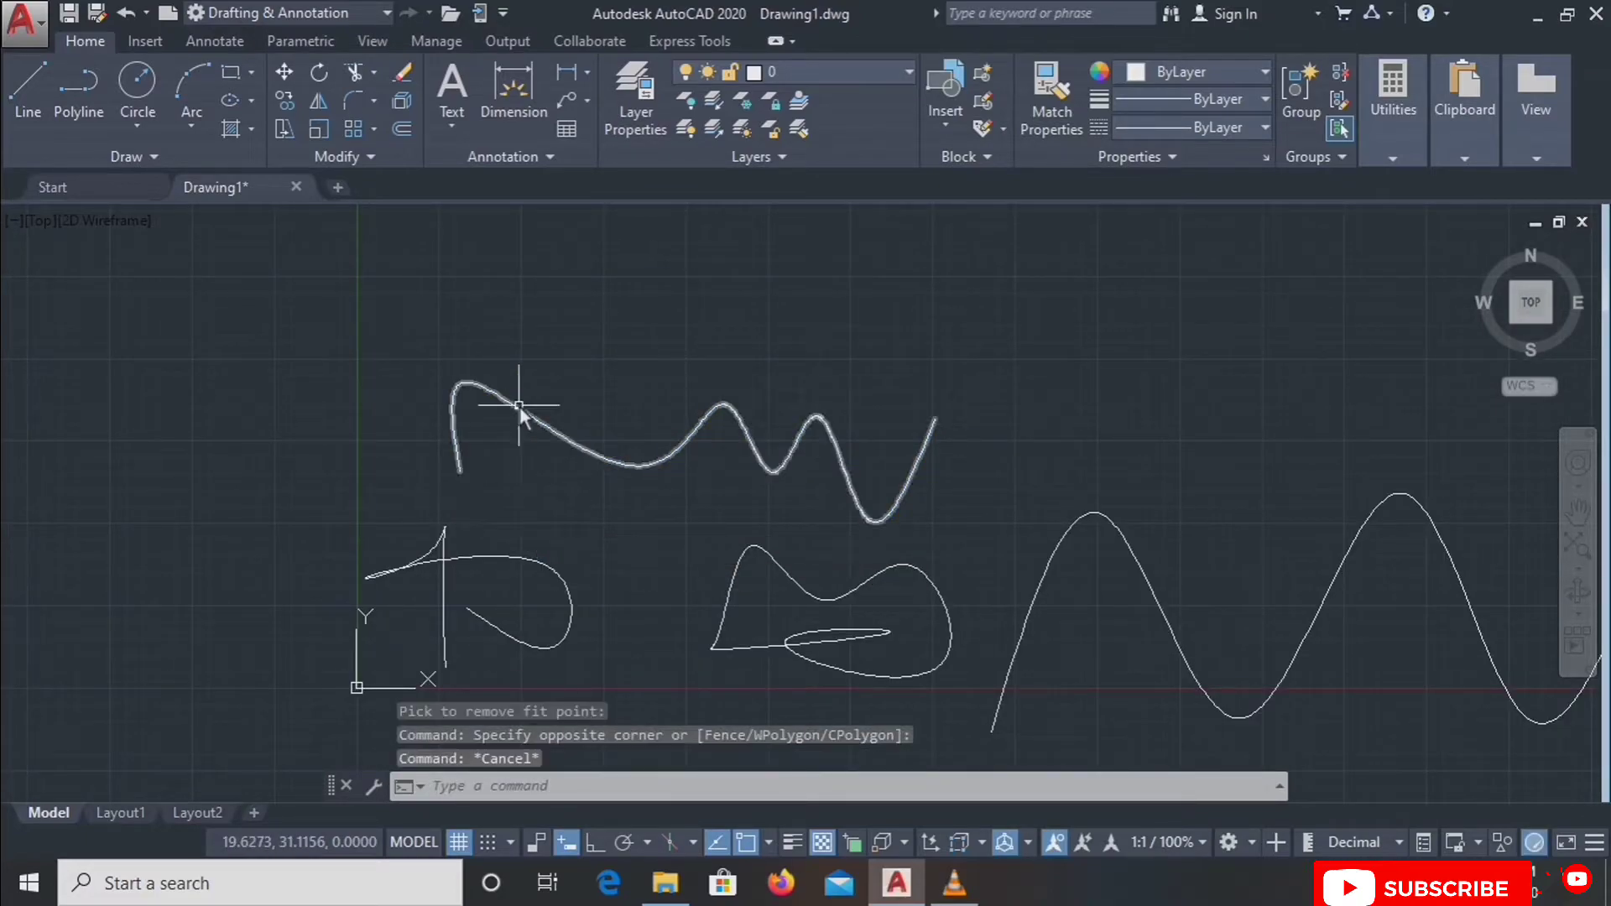
Select the wavy spline, show its control vertices, switch its grips back to Fit, and deselect it.
{"action": "left_click", "coordinate": [531, 391]}
{"action": "left_click", "coordinate": [445, 490]}
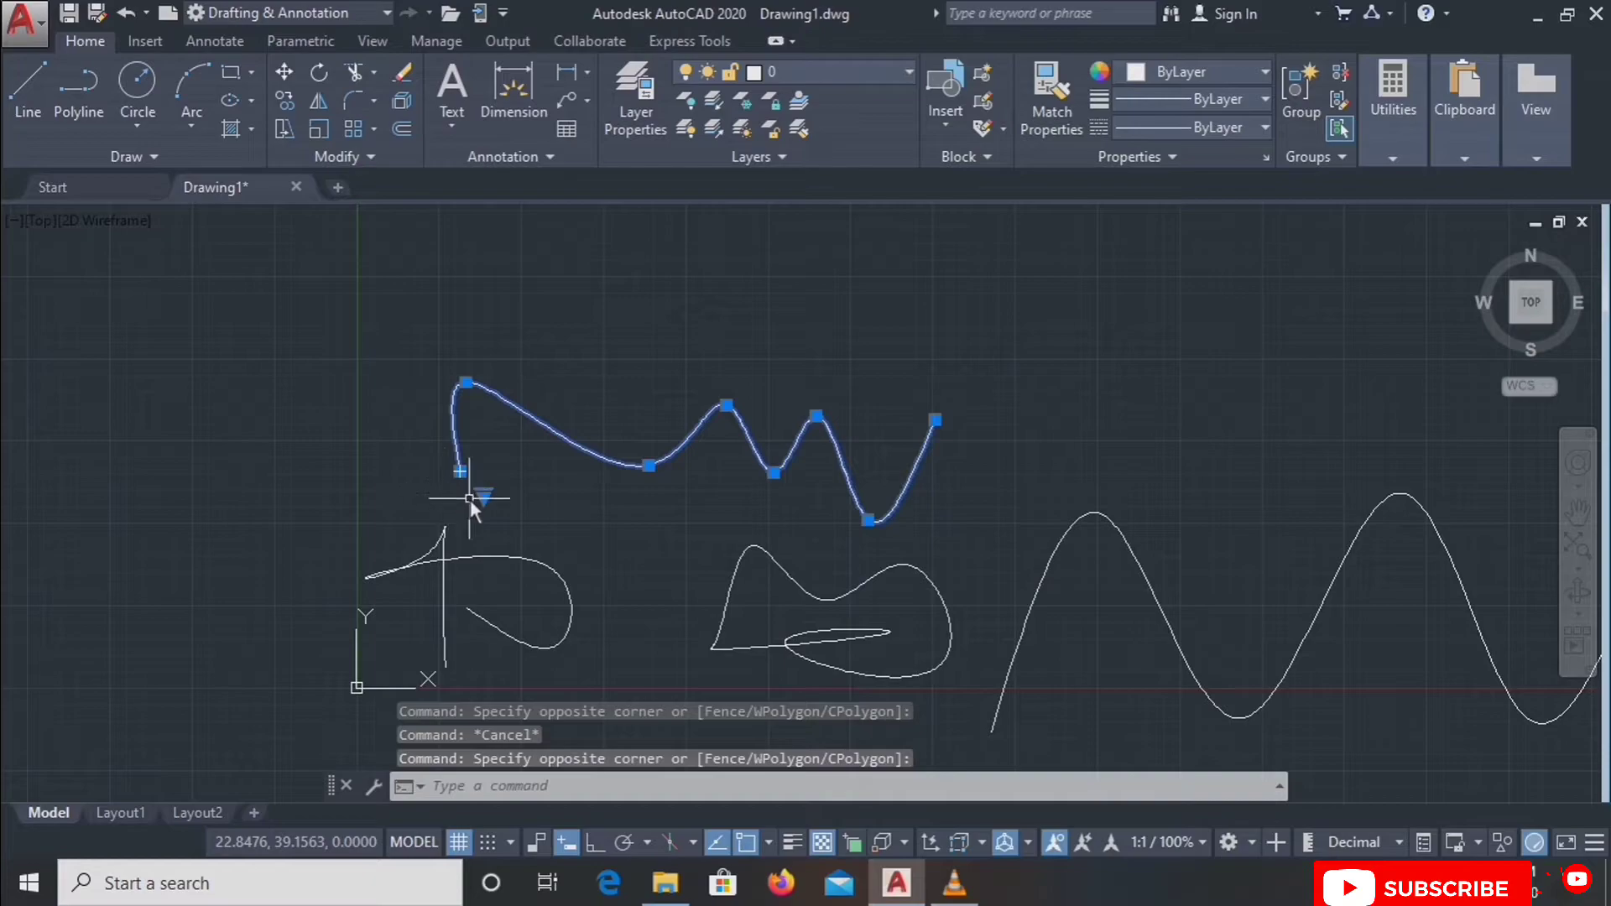
{"action": "scroll", "coordinate": [470, 500], "scroll_direction": "up", "scroll_amount": 5}
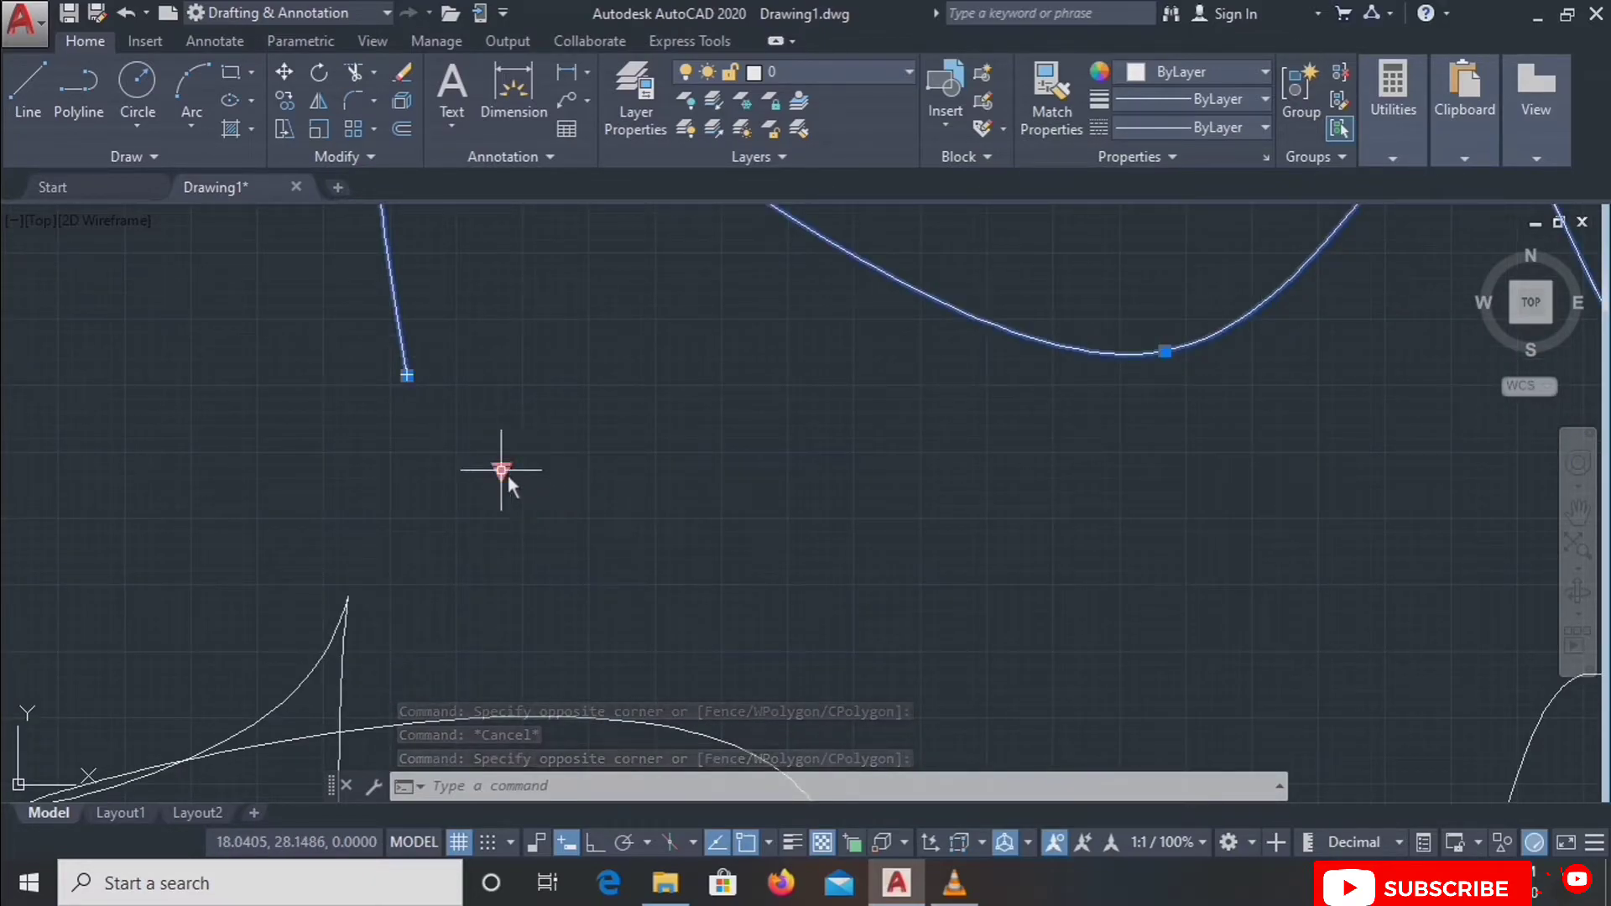
{"action": "mouse_move", "coordinate": [504, 471]}
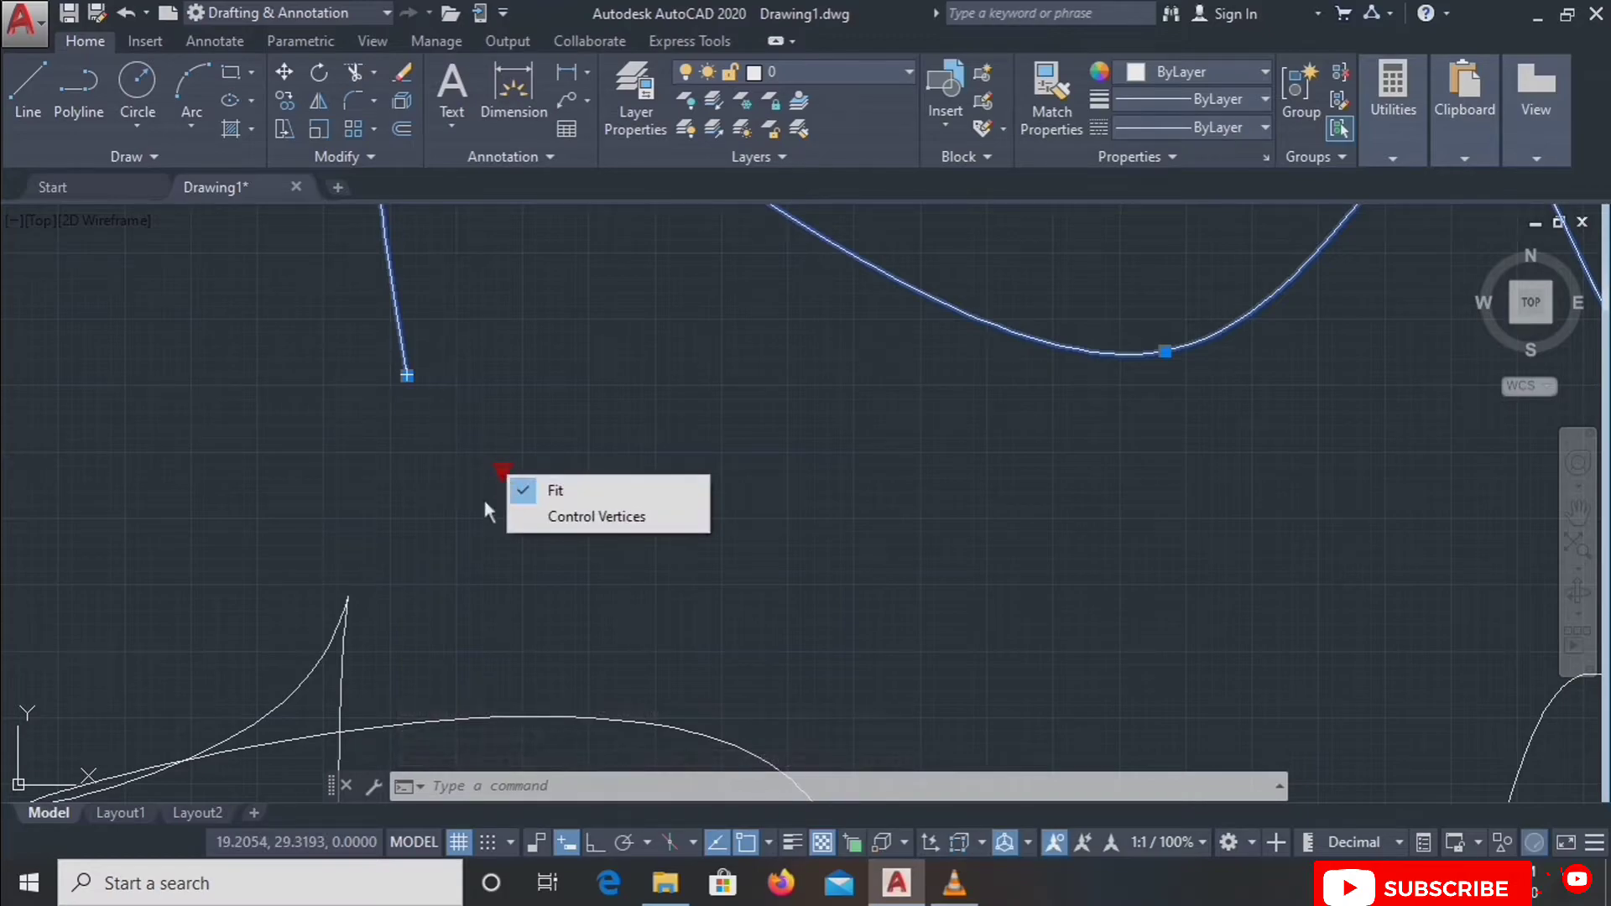
{"action": "left_click", "coordinate": [548, 513]}
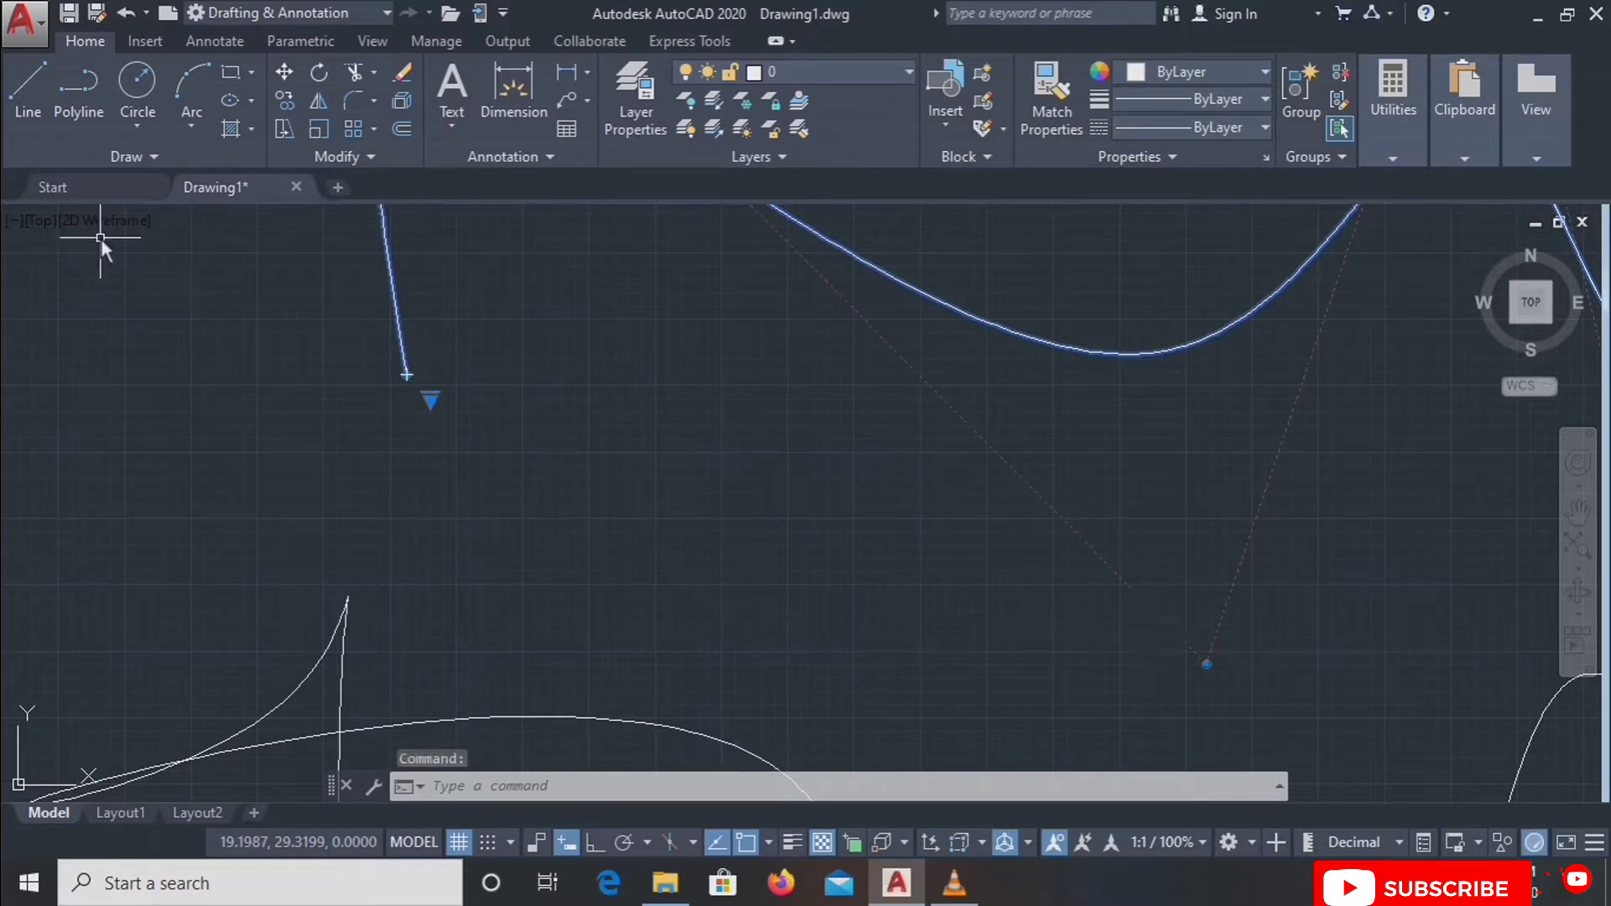
{"action": "left_click", "coordinate": [101, 164]}
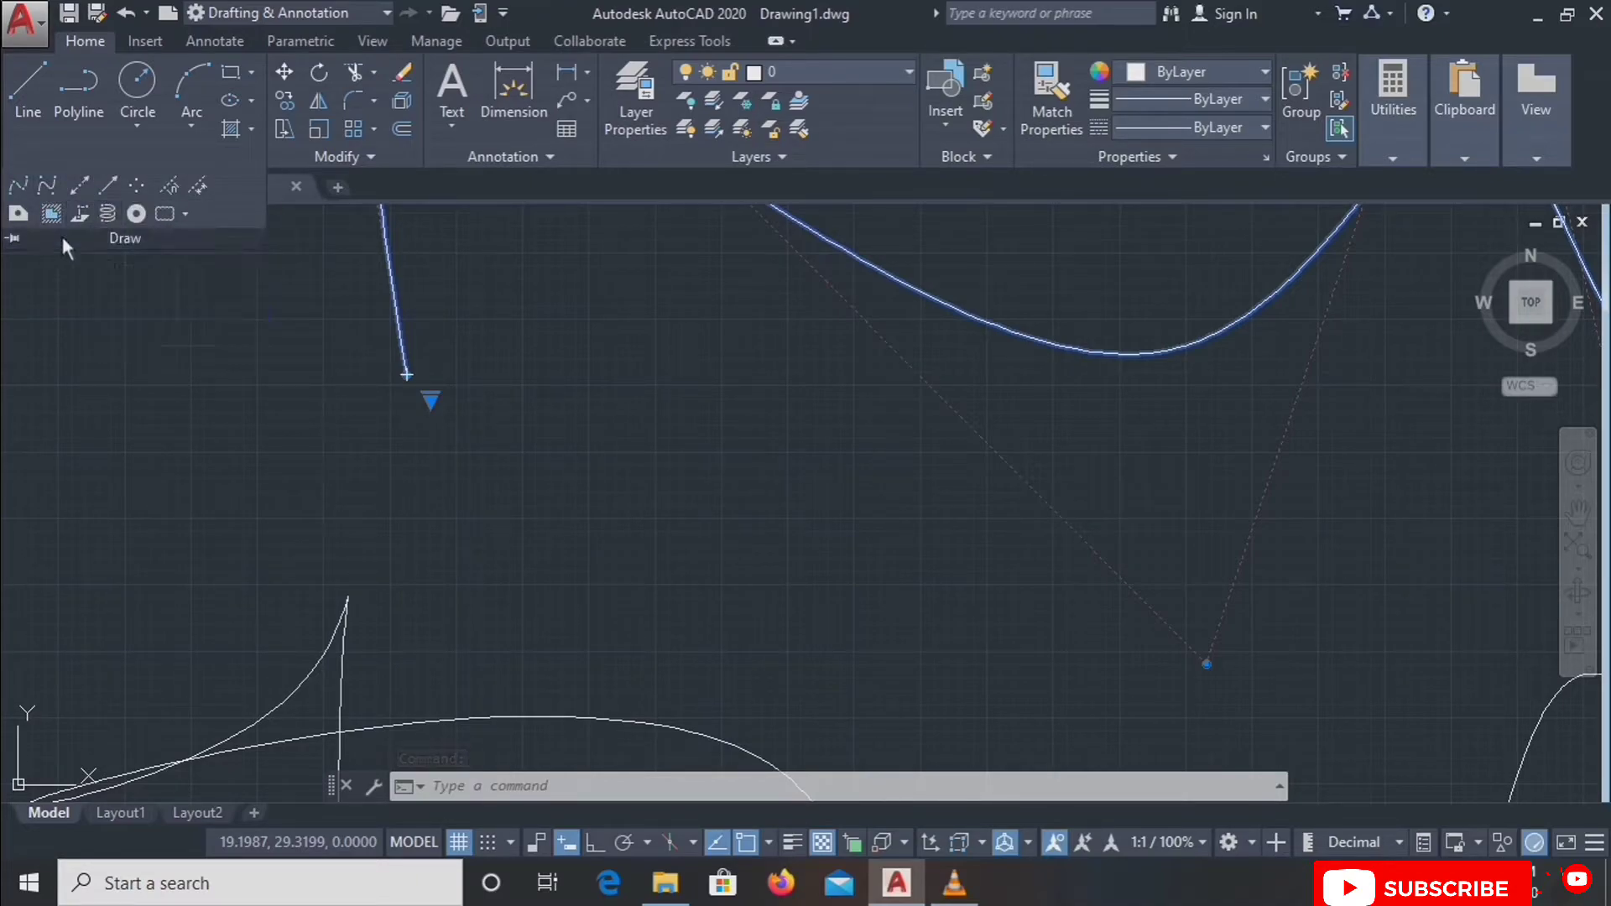
{"action": "left_click", "coordinate": [431, 401]}
{"action": "left_click", "coordinate": [478, 417]}
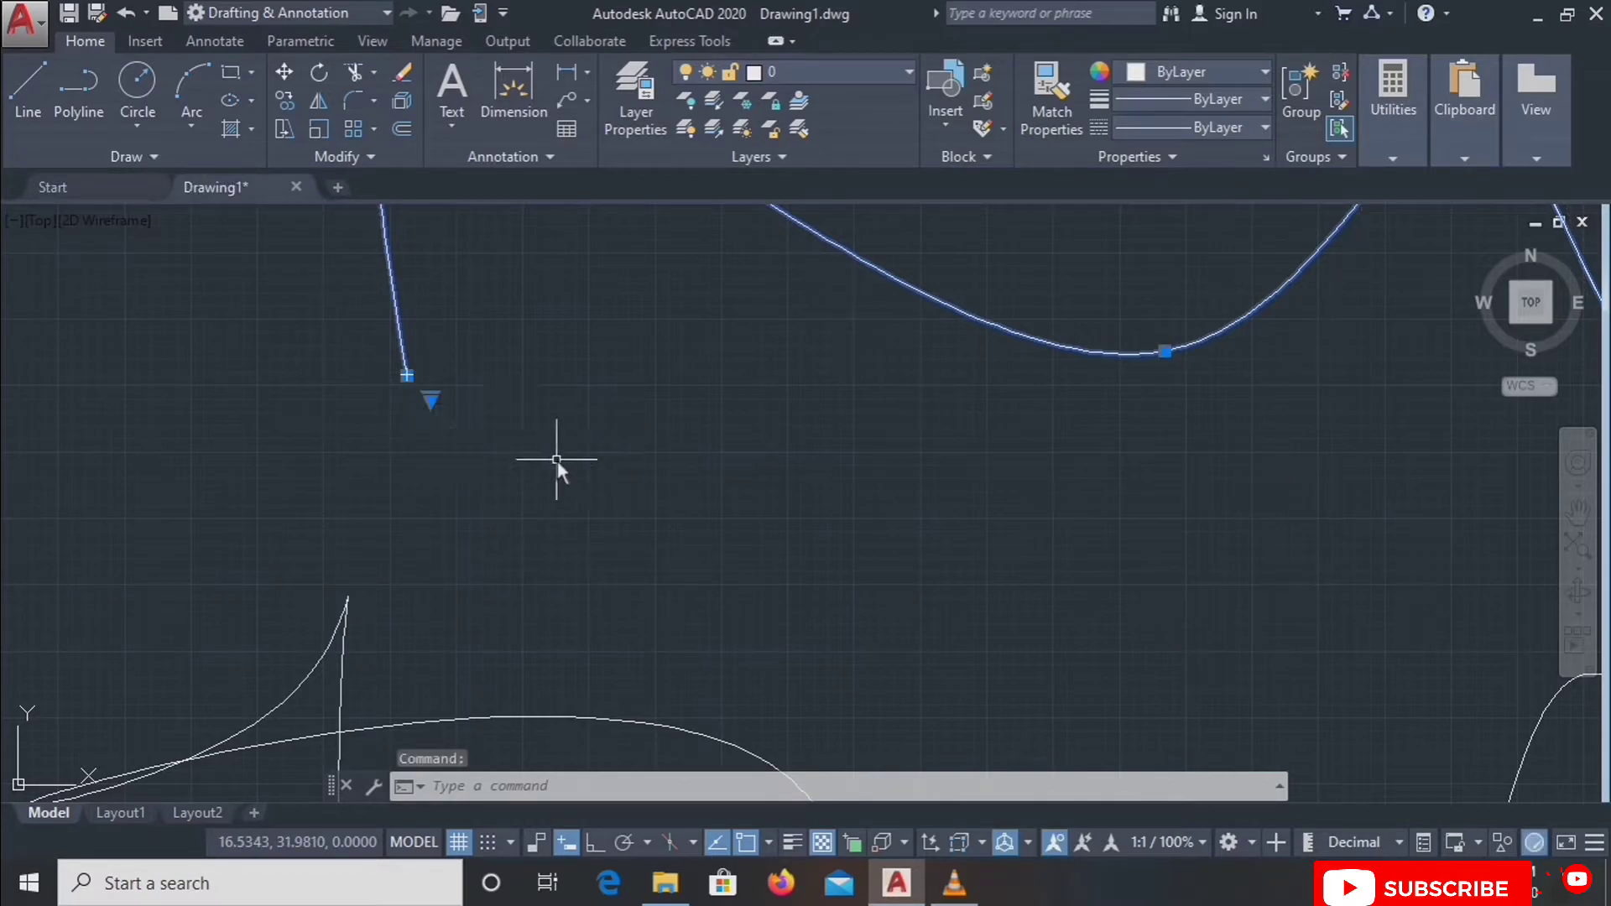
{"action": "key", "text": "Escape"}
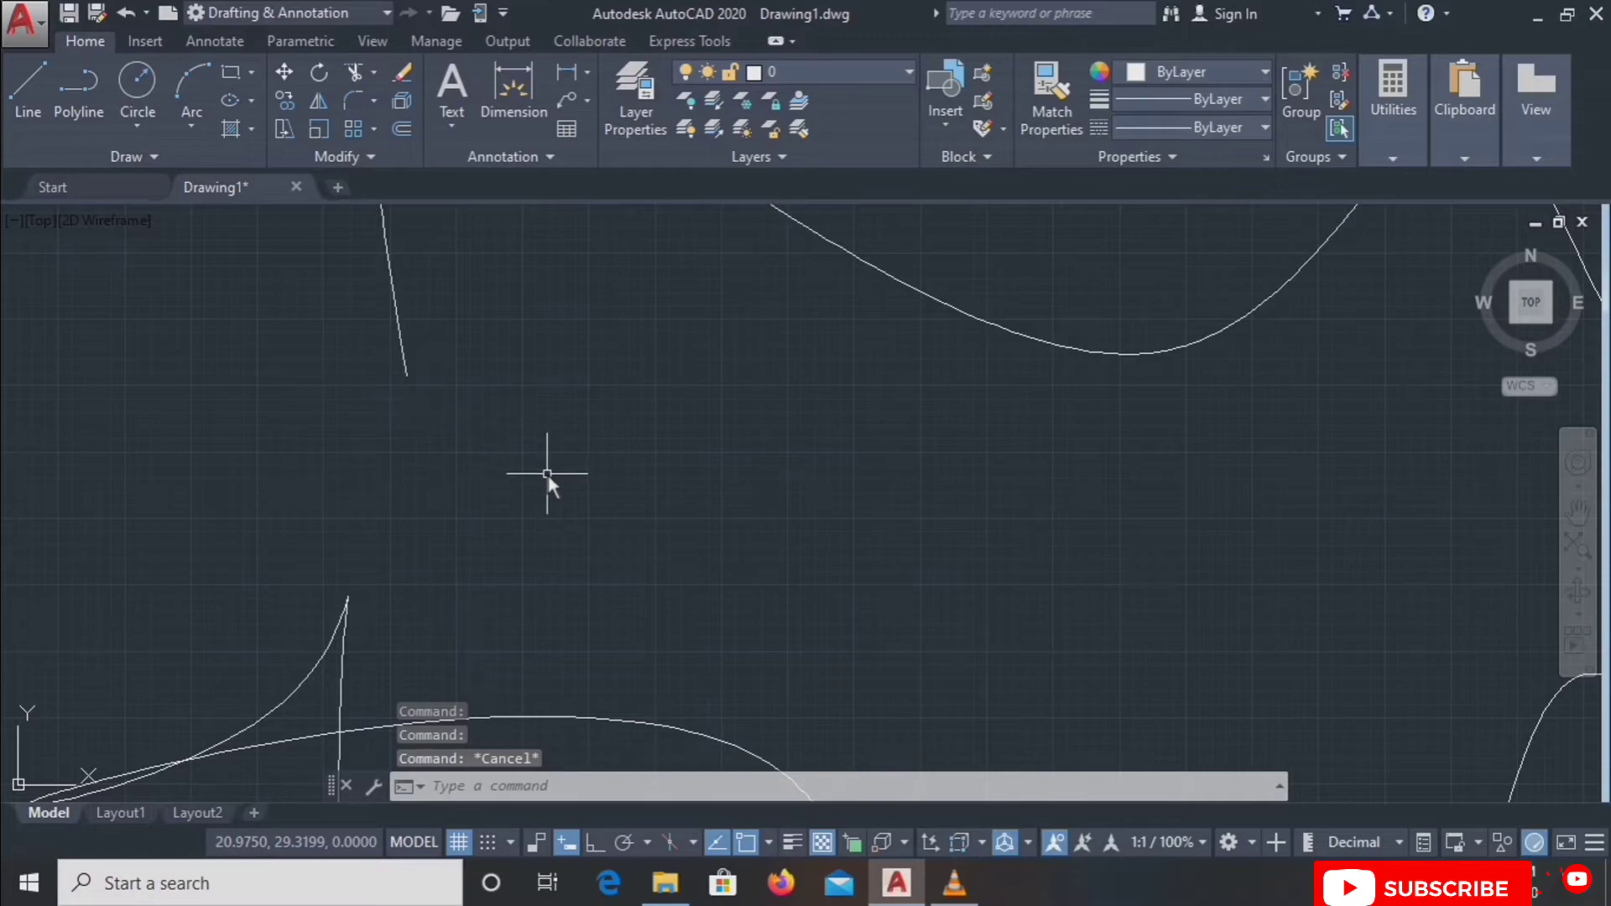
Reselect the wavy spline, choose Fit for its grips again, and clear the selection.
{"action": "left_click", "coordinate": [469, 337]}
{"action": "left_click", "coordinate": [299, 370]}
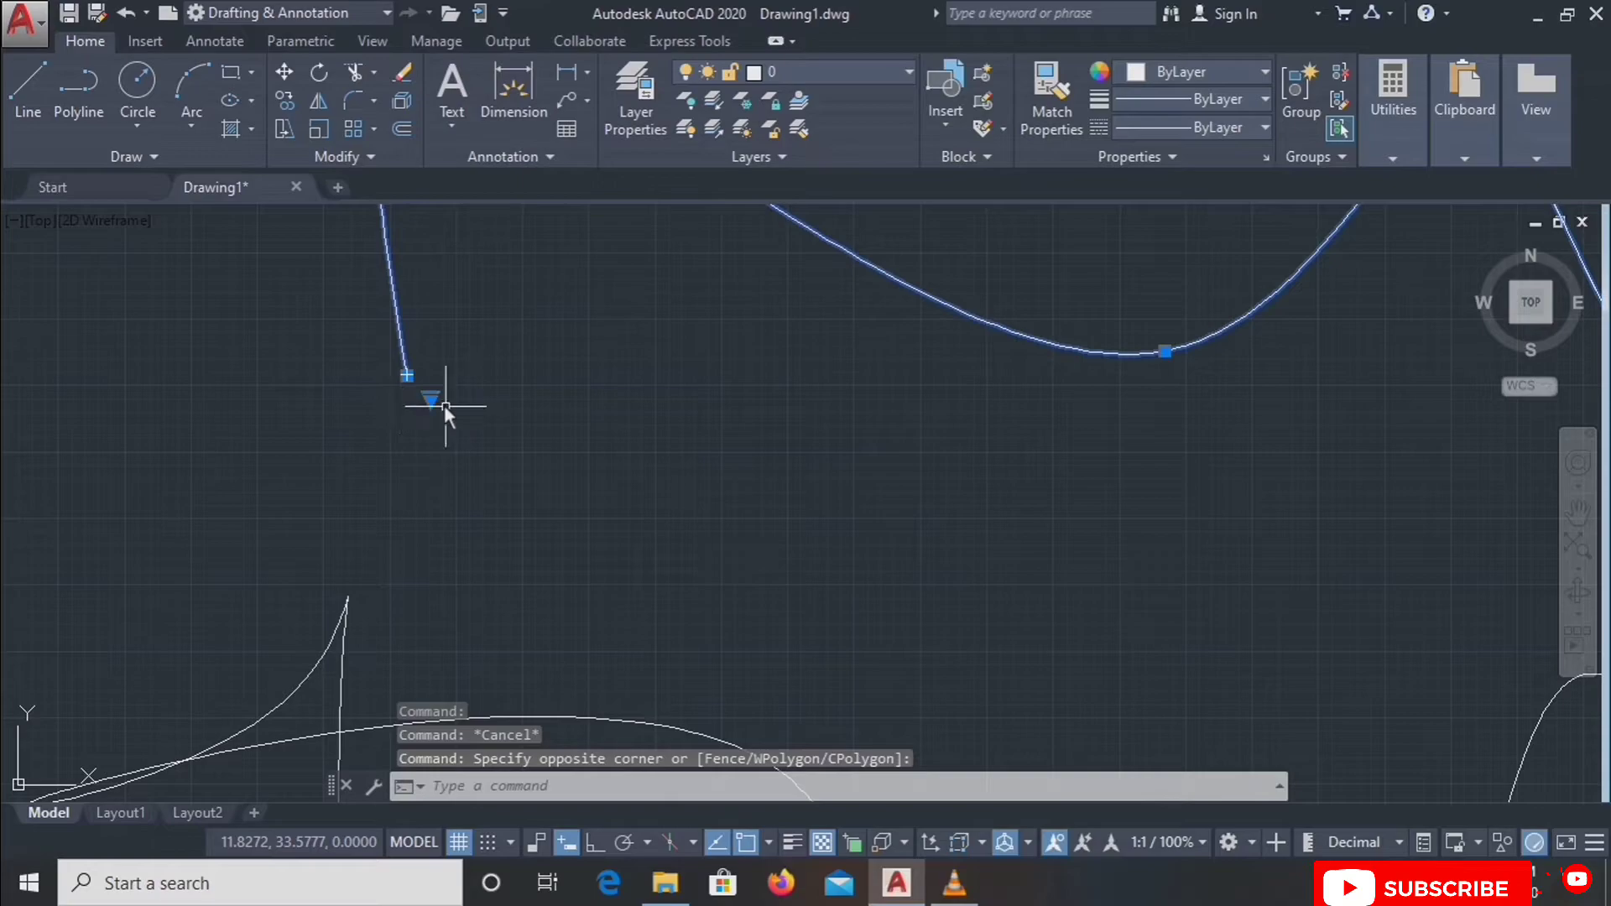
{"action": "mouse_move", "coordinate": [432, 401]}
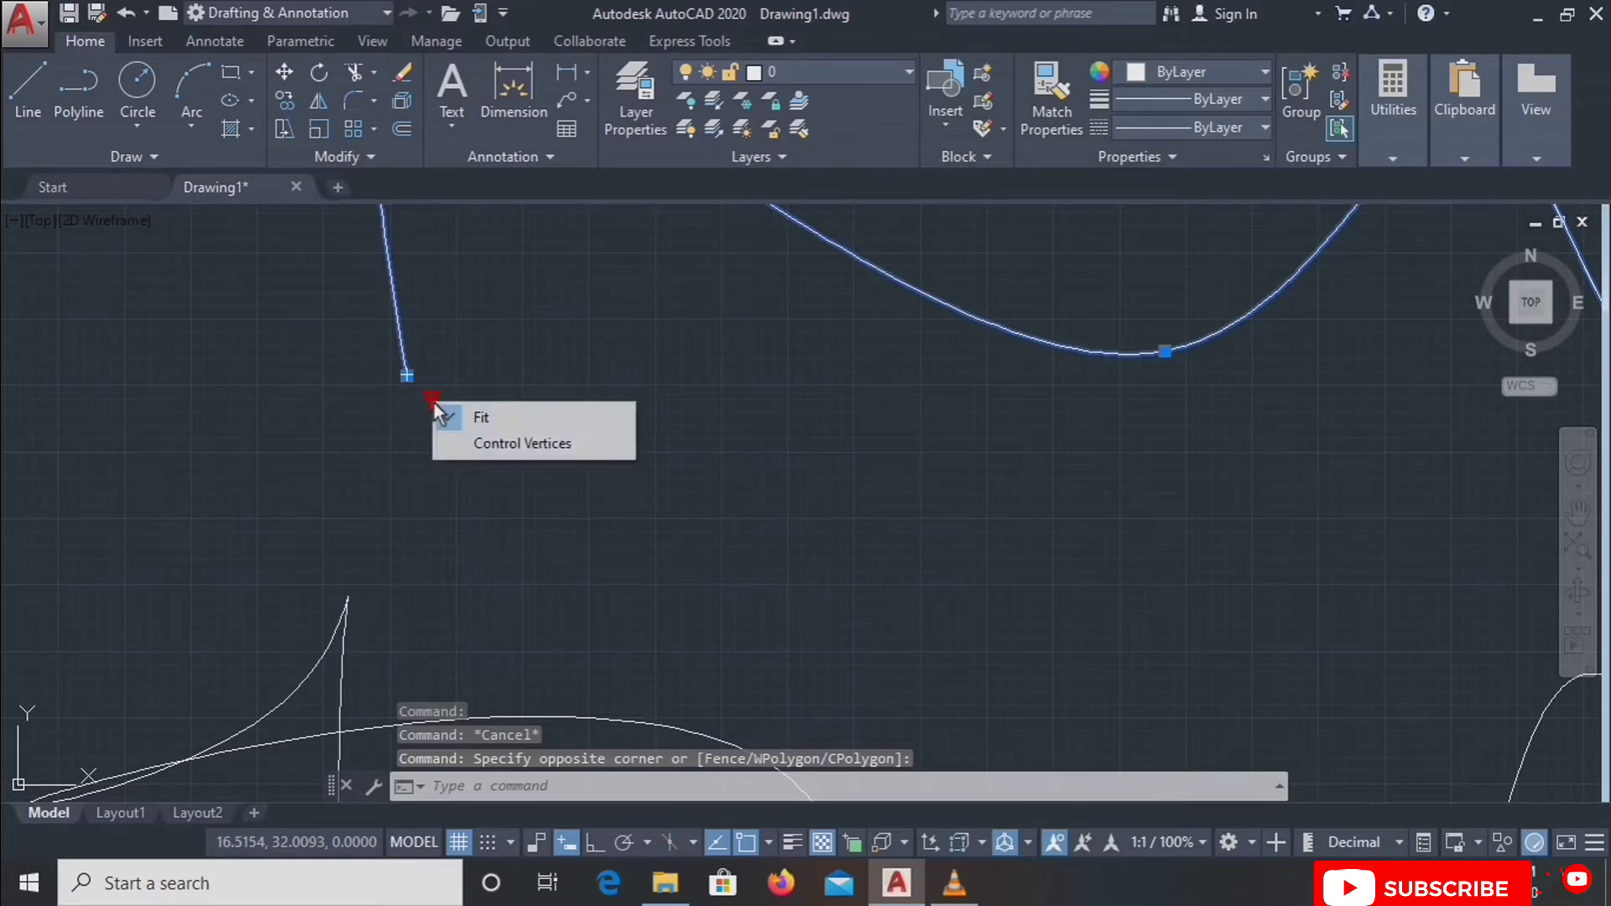
{"action": "left_click", "coordinate": [490, 425]}
{"action": "key", "text": "Escape"}
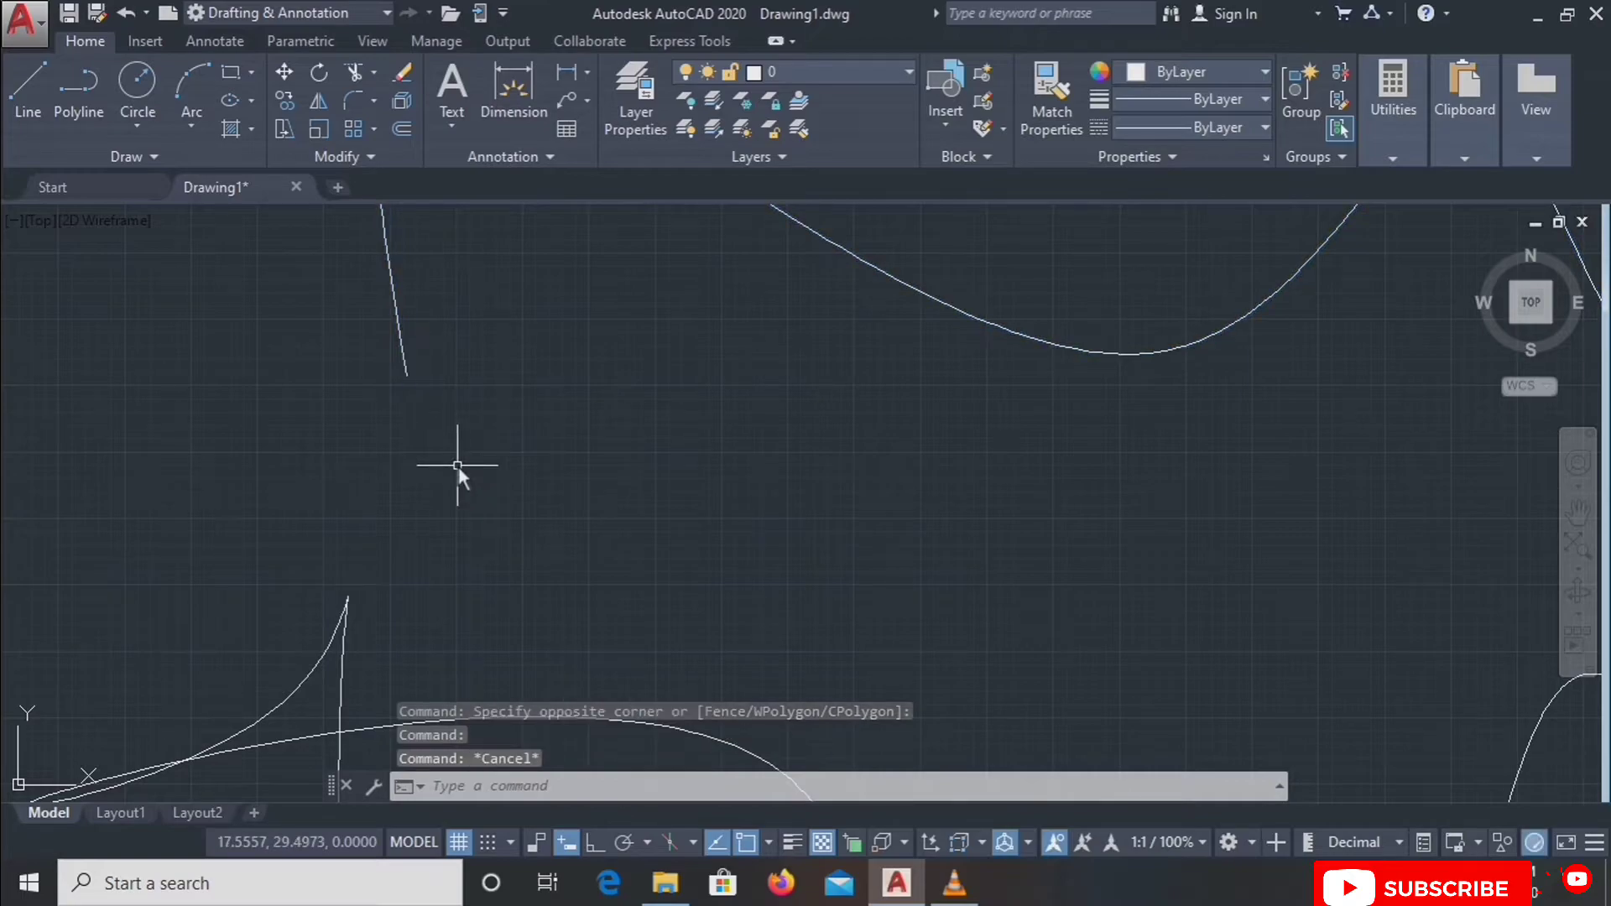
Draw a vertical line beyond the two-crested wave from about (227.6, 71.1) to about (227.6, -89.1).
{"action": "scroll", "coordinate": [459, 467], "scroll_direction": "down", "scroll_amount": 5}
{"action": "middle_click_drag", "start_coordinate": [538, 520], "coordinate": [365, 430]}
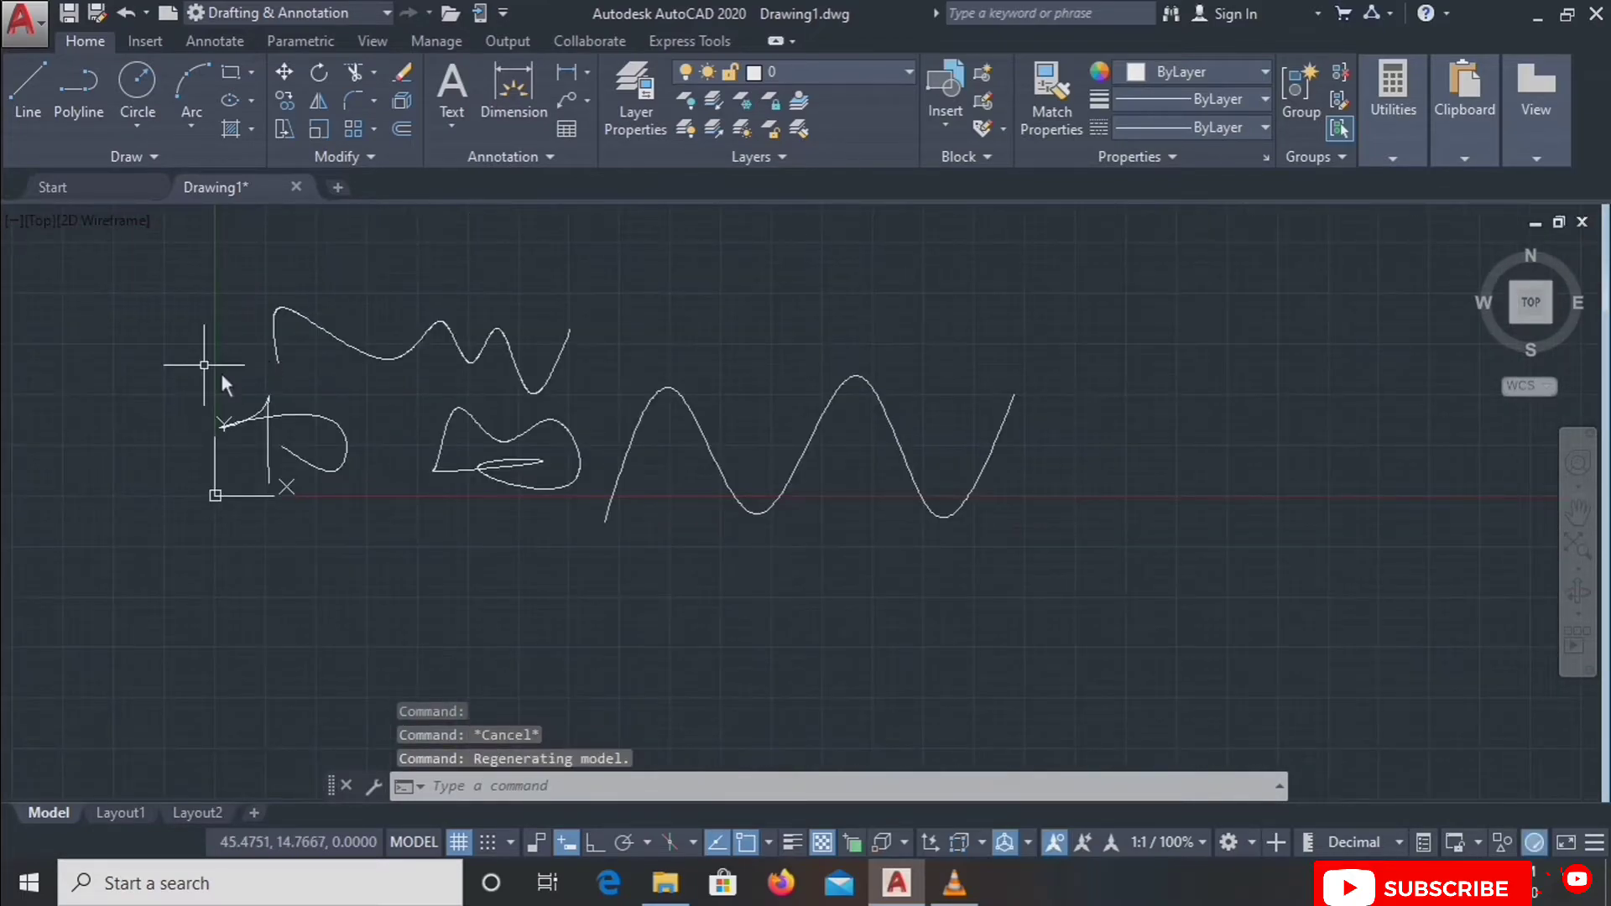
{"action": "left_click", "coordinate": [28, 93]}
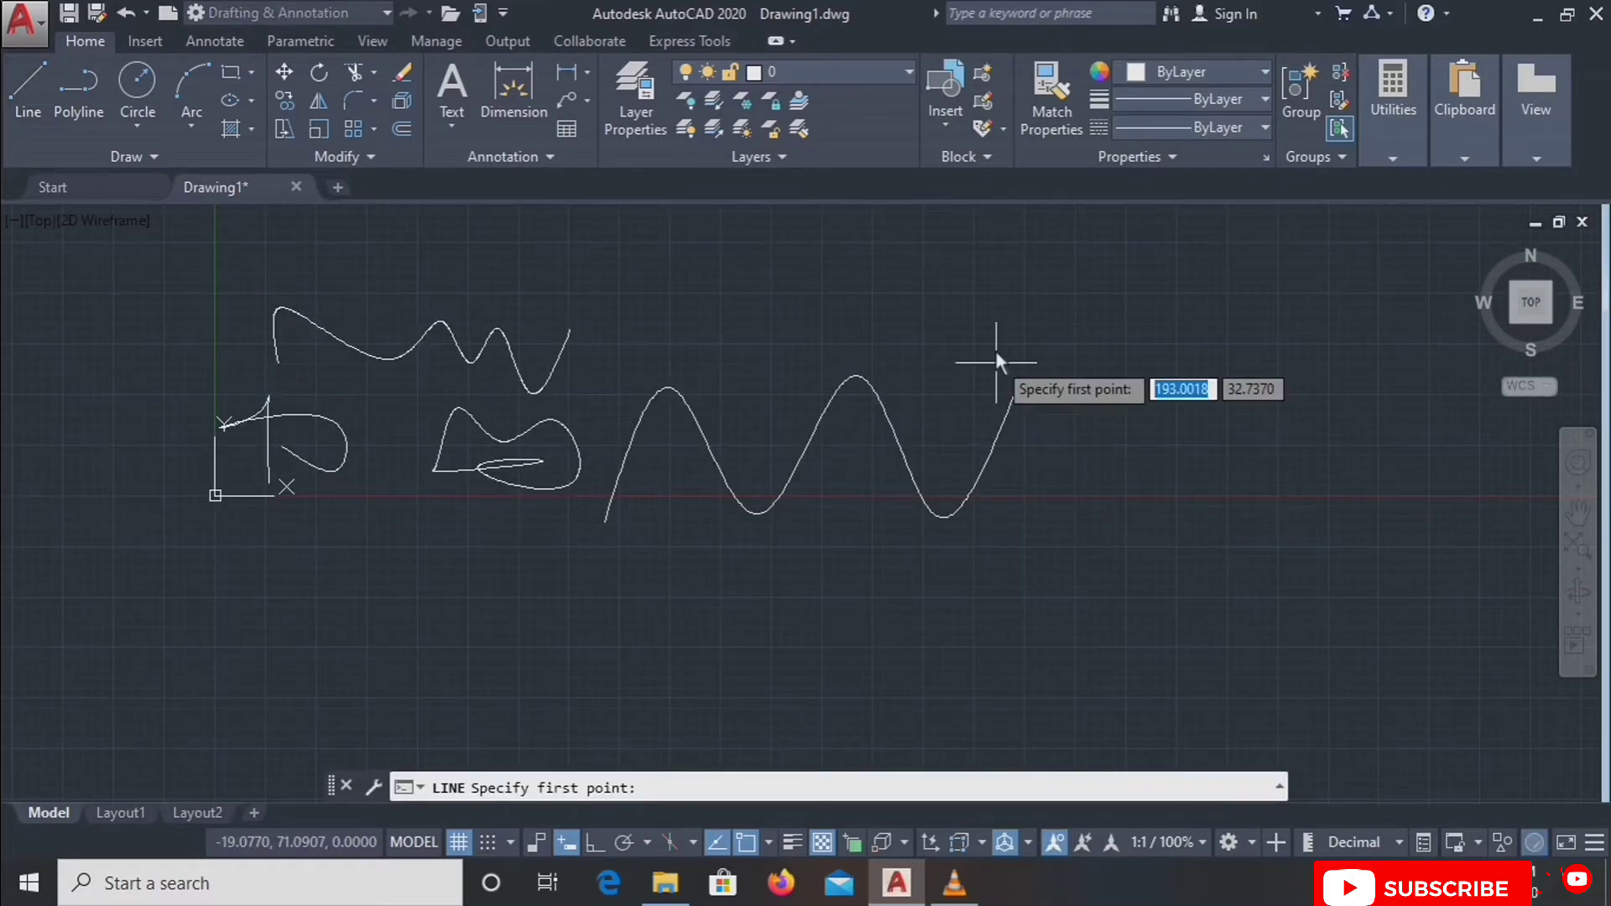
{"action": "left_click", "coordinate": [1137, 210]}
{"action": "middle_click_drag", "start_coordinate": [1137, 732], "coordinate": [1146, 618]}
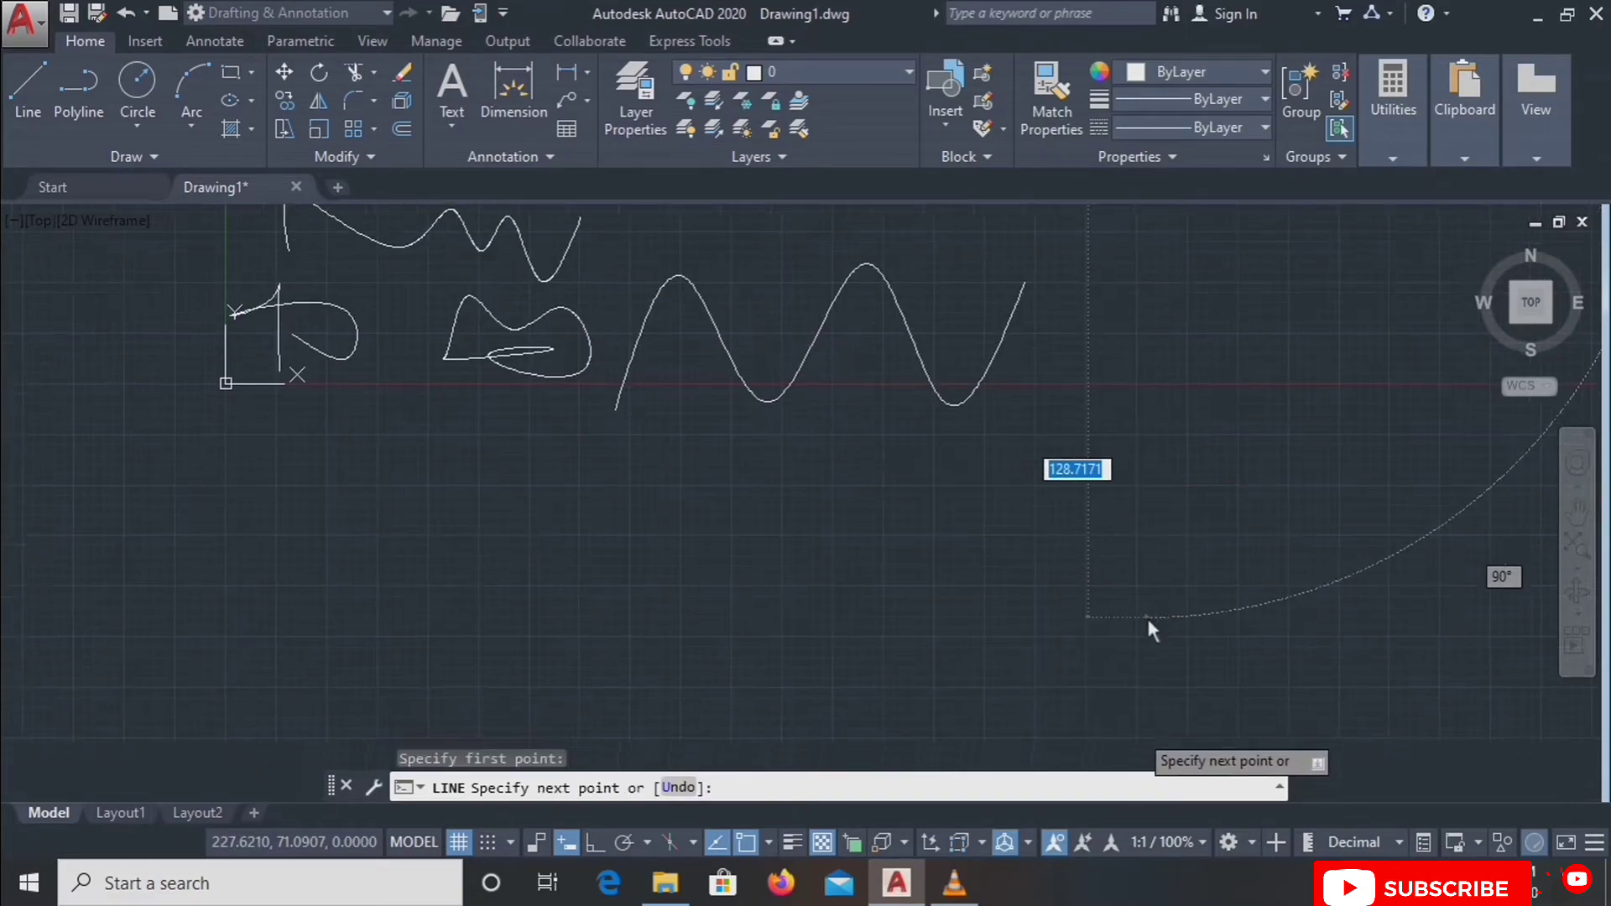
{"action": "key", "text": "F8"}
{"action": "key", "text": "F8"}
{"action": "left_click", "coordinate": [1148, 746]}
{"action": "key", "text": "Return"}
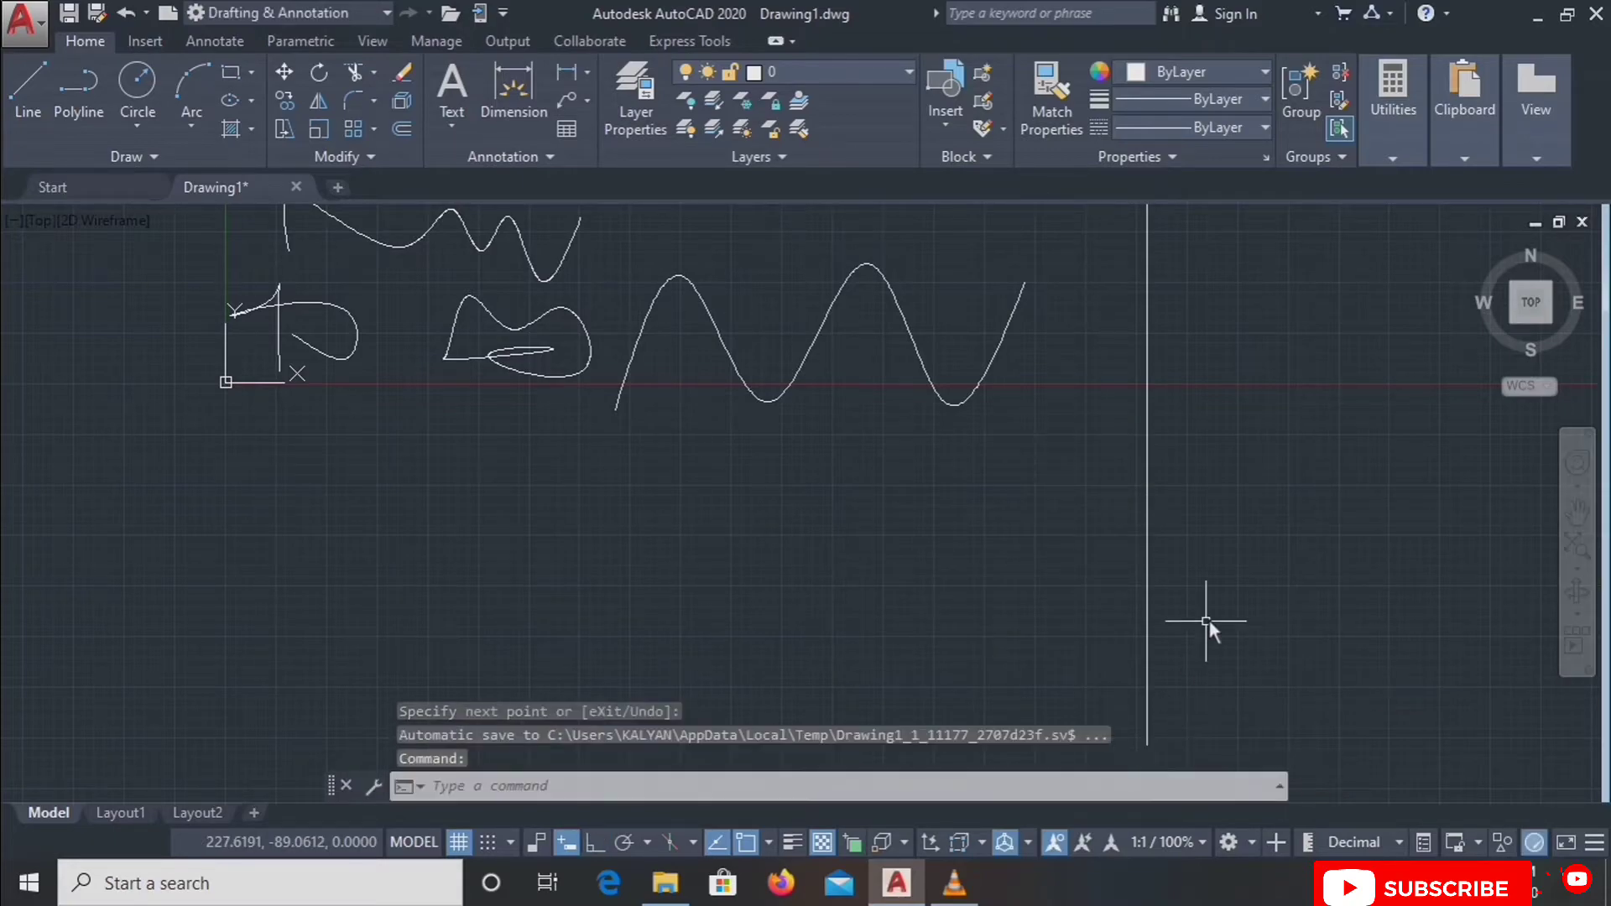
Draw a control-vertices spline with seven zigzagging vertices on the empty side of the vertical line, its second vertex at about (311.3, 52.0).
{"action": "scroll", "coordinate": [1203, 632], "scroll_direction": "down", "scroll_amount": 4}
{"action": "middle_click_drag", "start_coordinate": [1347, 594], "coordinate": [910, 591]}
{"action": "scroll", "coordinate": [910, 591], "scroll_direction": "up", "scroll_amount": 4}
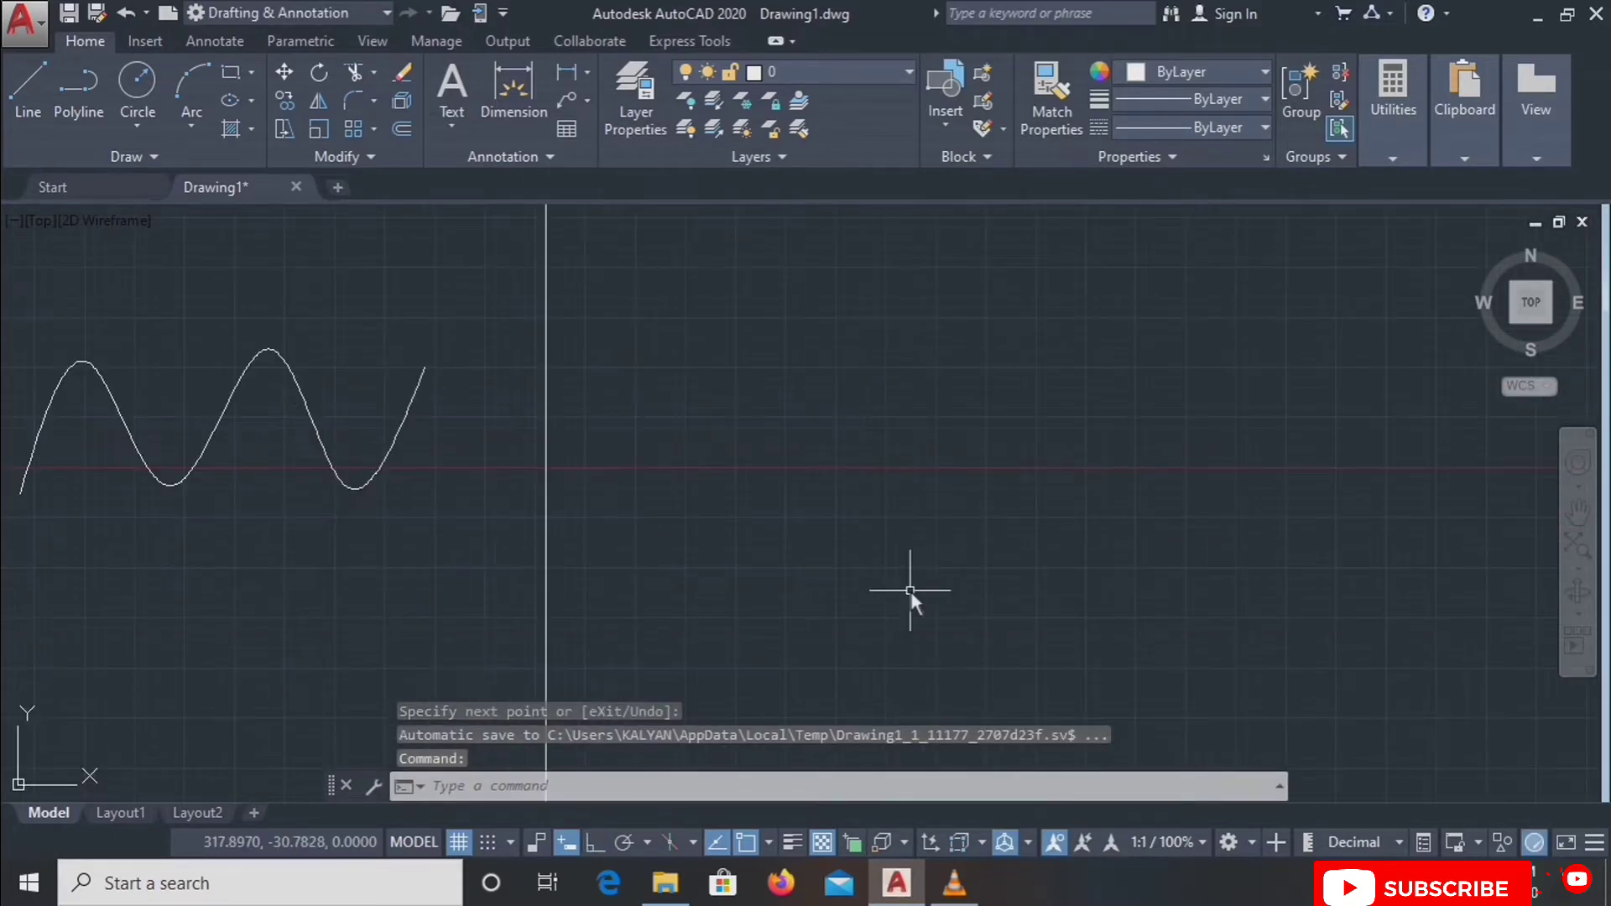
{"action": "middle_click_drag", "start_coordinate": [773, 542], "coordinate": [810, 562]}
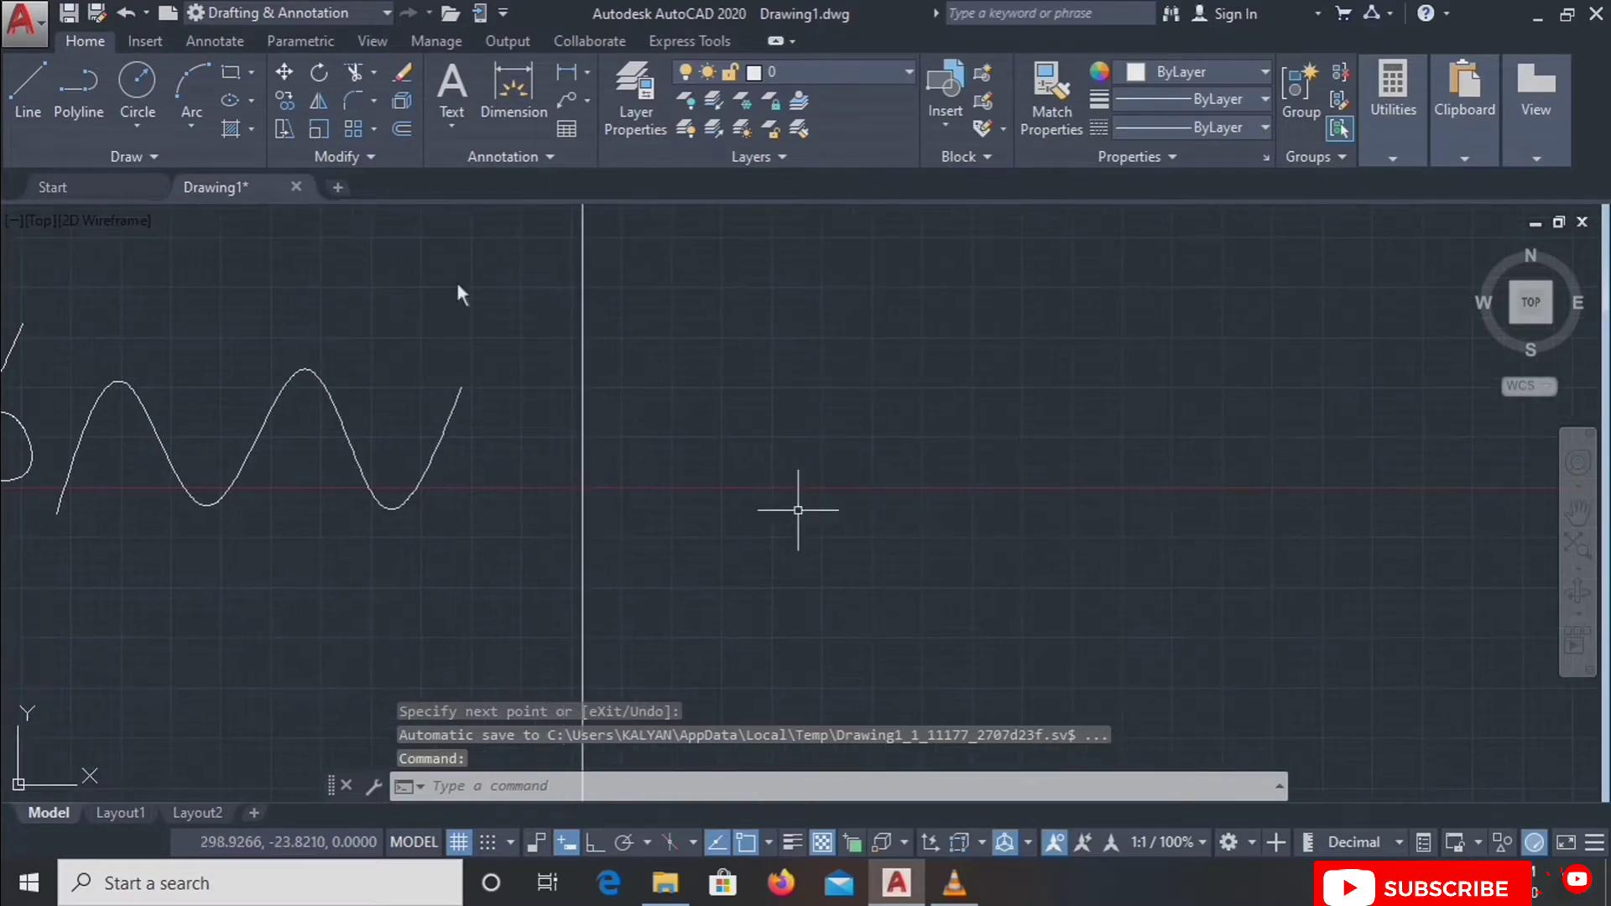
{"action": "left_click", "coordinate": [81, 156]}
{"action": "left_click", "coordinate": [53, 198]}
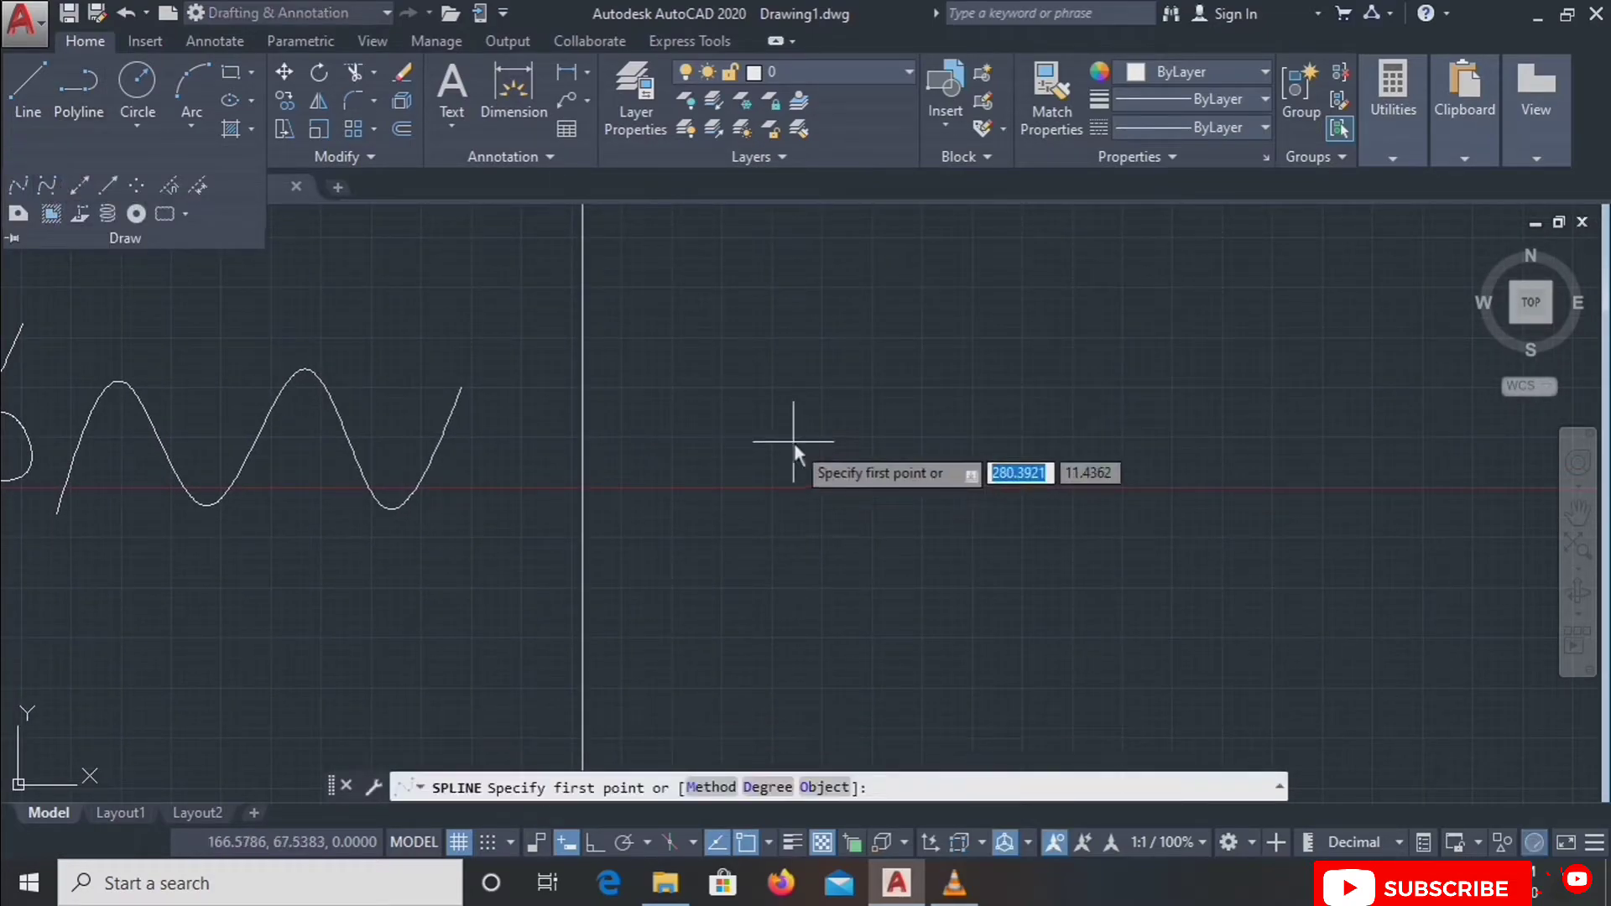
{"action": "left_click", "coordinate": [749, 449]}
{"action": "left_click", "coordinate": [918, 280]}
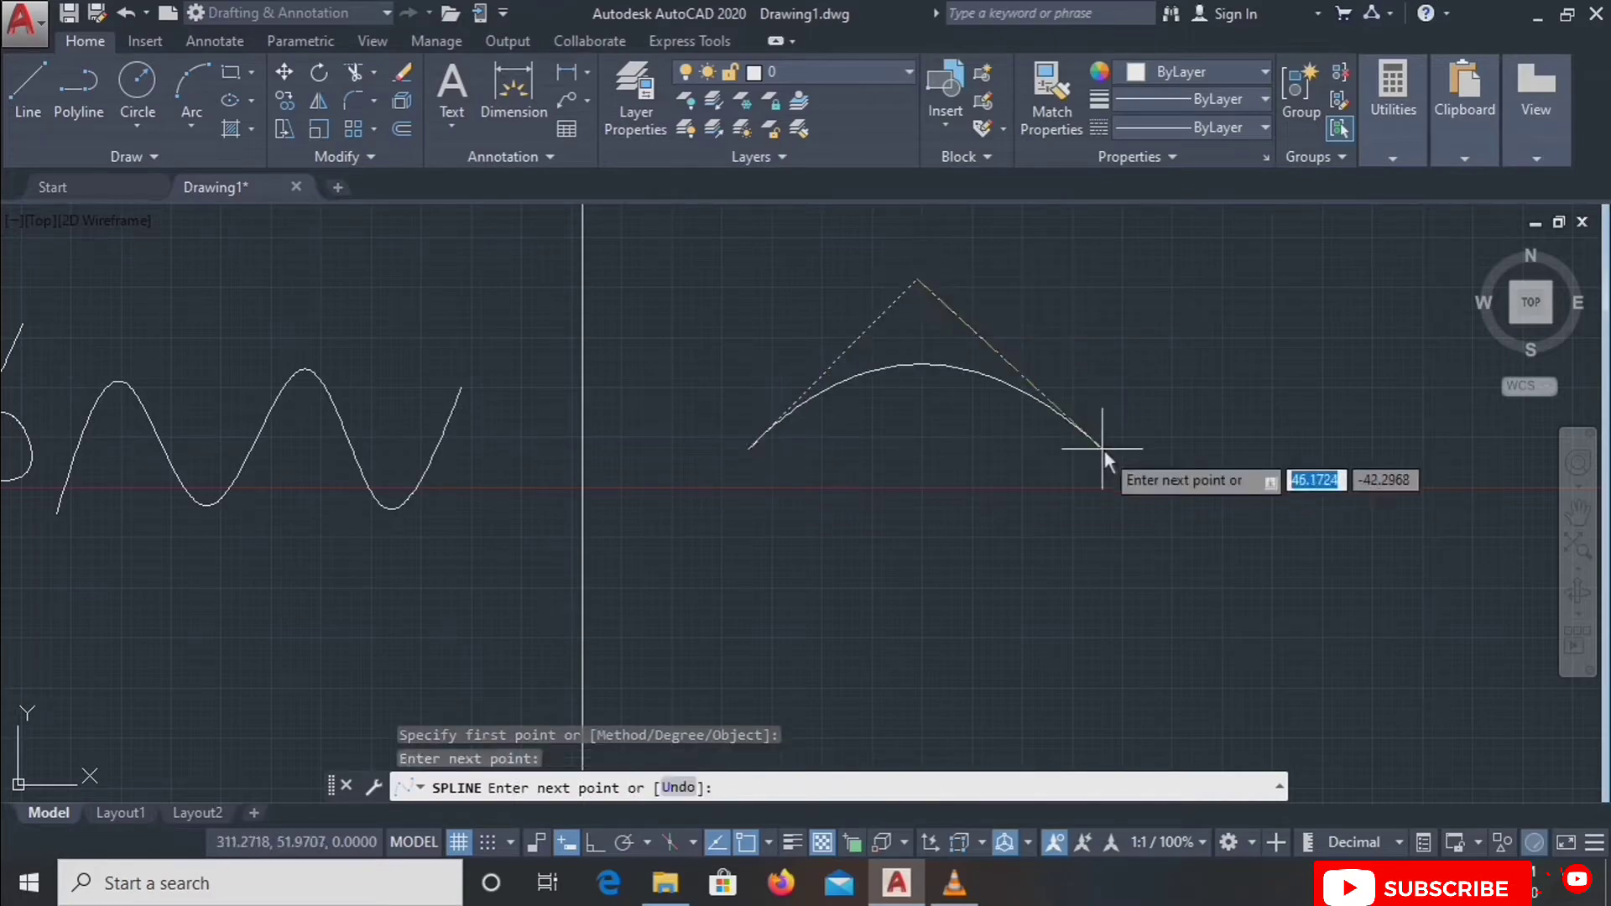
{"action": "left_click", "coordinate": [1103, 448]}
{"action": "left_click", "coordinate": [1242, 300]}
{"action": "left_click", "coordinate": [1378, 515]}
{"action": "left_click", "coordinate": [1440, 365]}
{"action": "left_click", "coordinate": [1494, 542]}
{"action": "key", "text": "Return"}
Select the new CV spline, examine how its control vertices shape the curve, compare it with the fit splines, and clear the selection.
{"action": "middle_click_drag", "start_coordinate": [1428, 554], "coordinate": [1110, 568]}
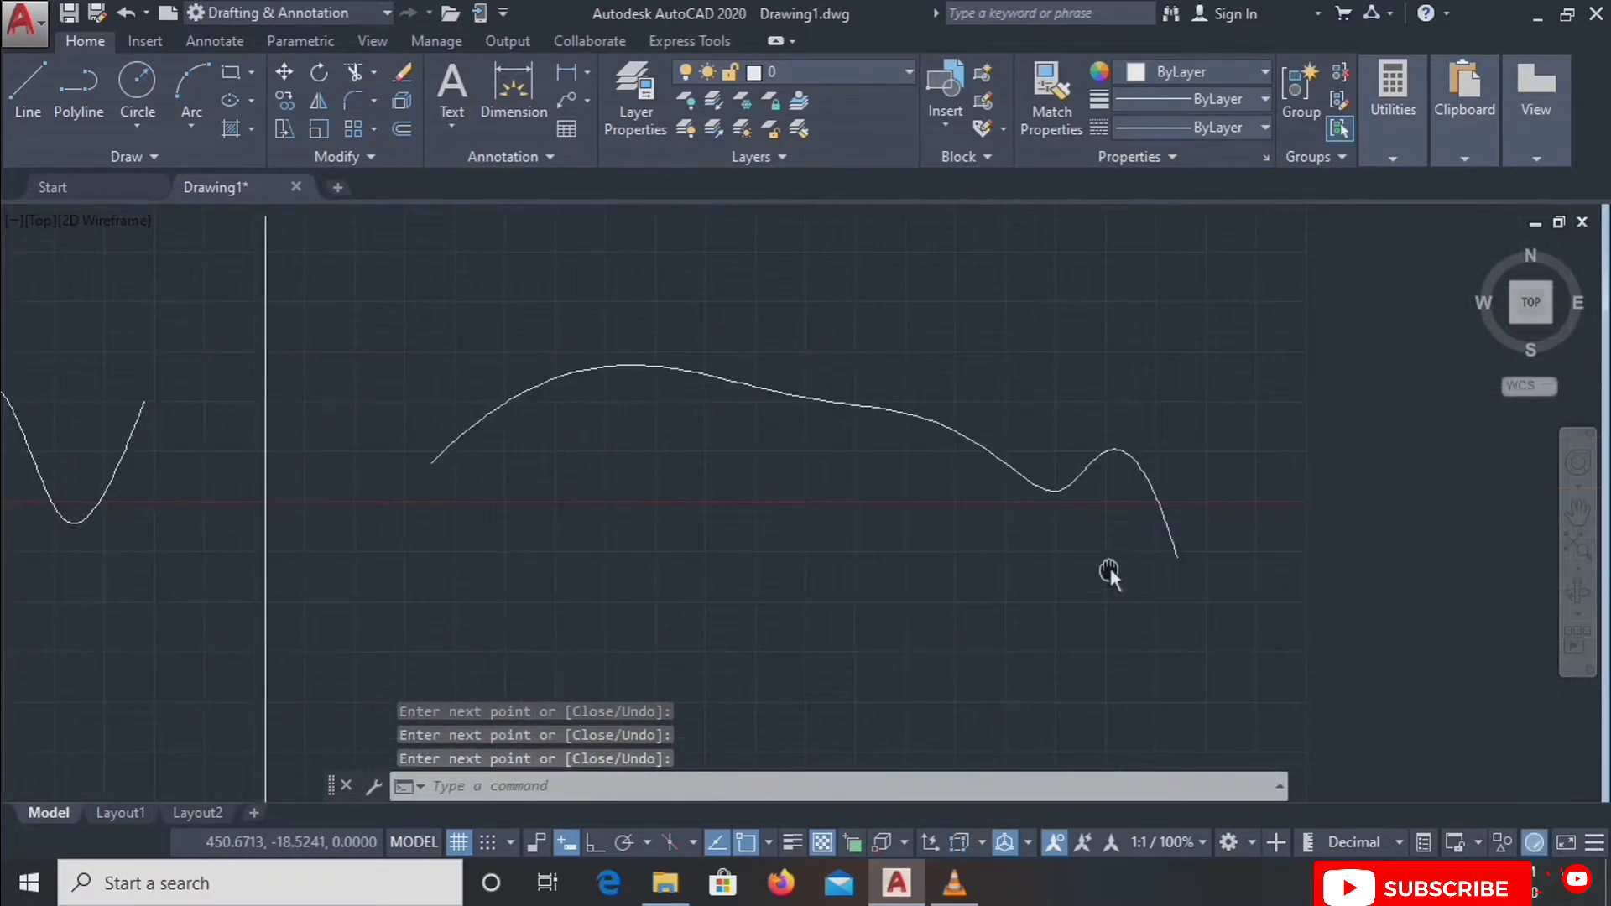
{"action": "left_click", "coordinate": [1048, 489]}
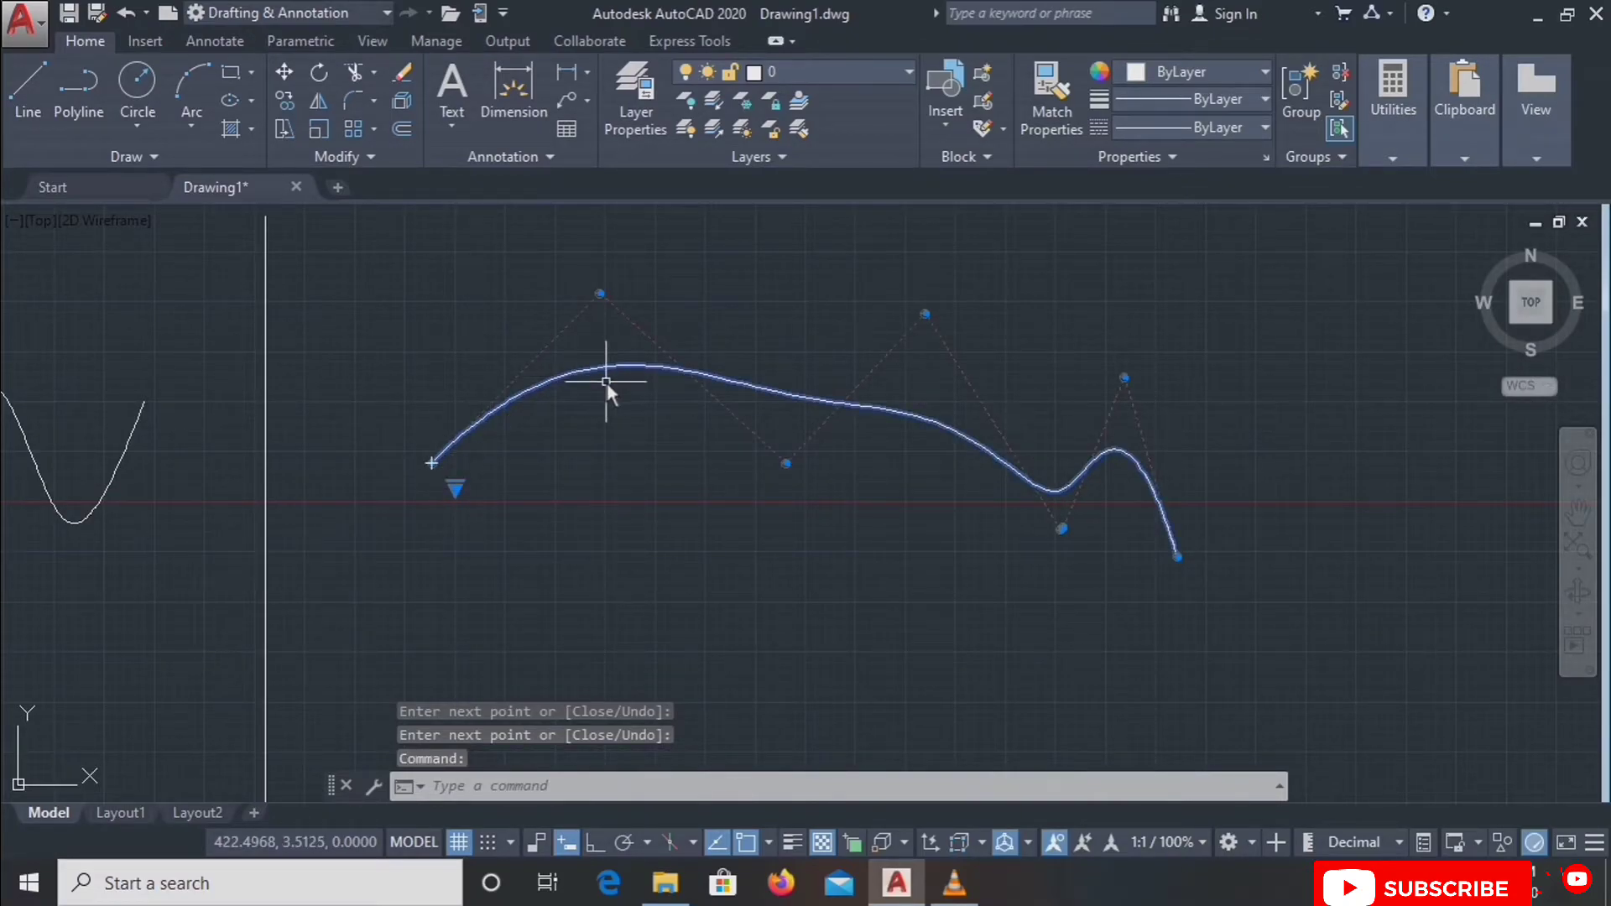
{"action": "scroll", "coordinate": [579, 308], "scroll_direction": "up", "scroll_amount": 4}
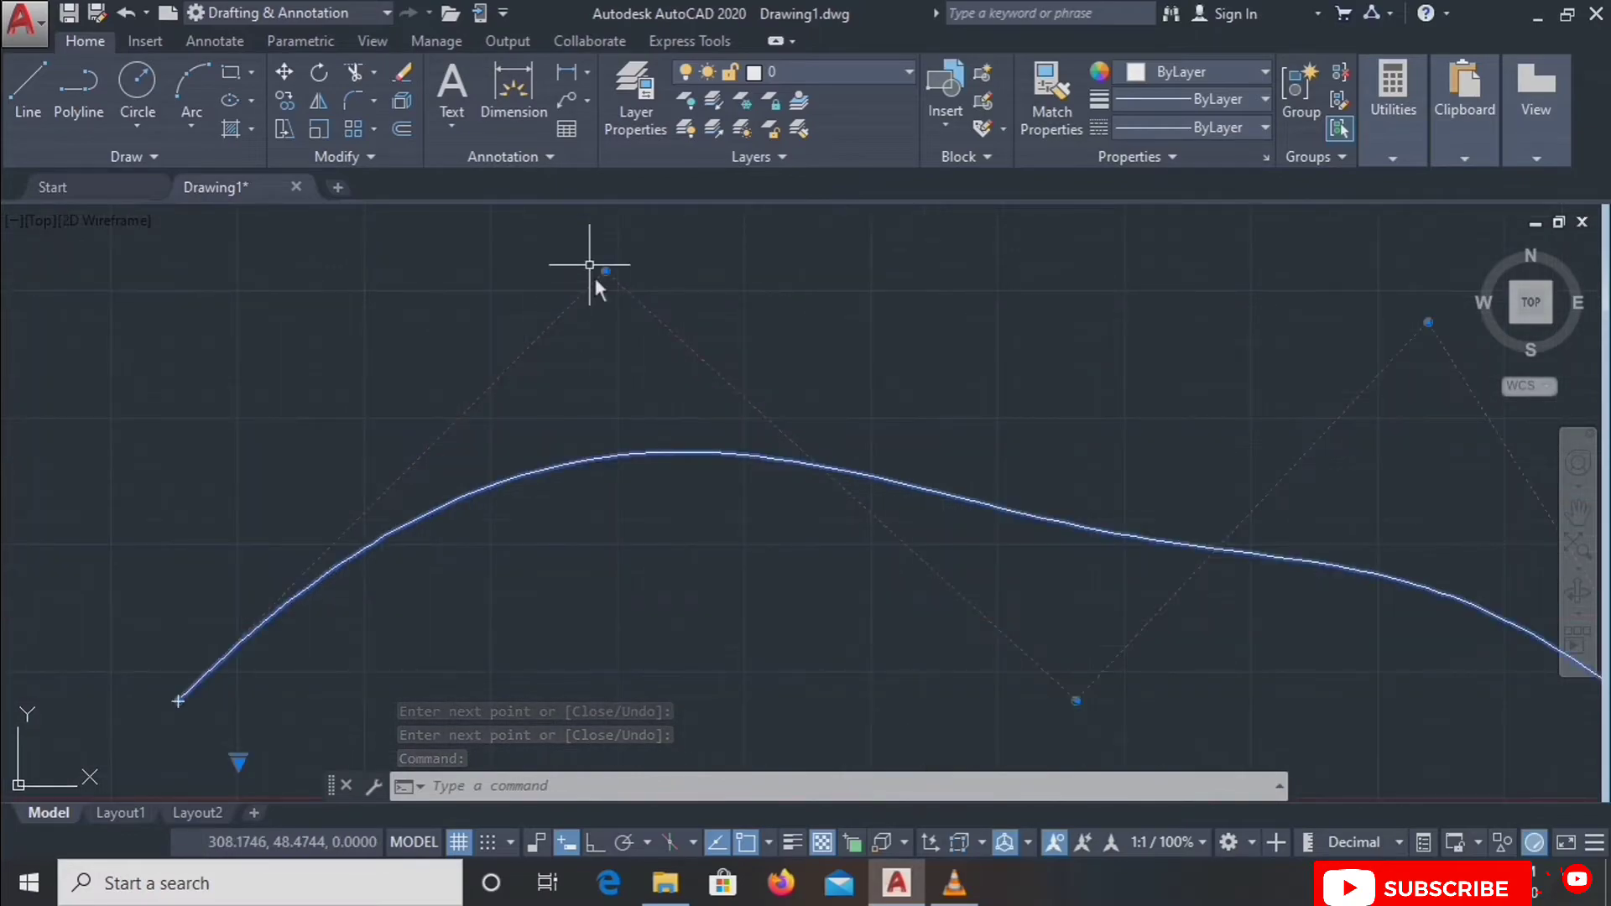
{"action": "scroll", "coordinate": [714, 481], "scroll_direction": "down", "scroll_amount": 2}
{"action": "middle_click_drag", "start_coordinate": [1238, 542], "coordinate": [995, 356]}
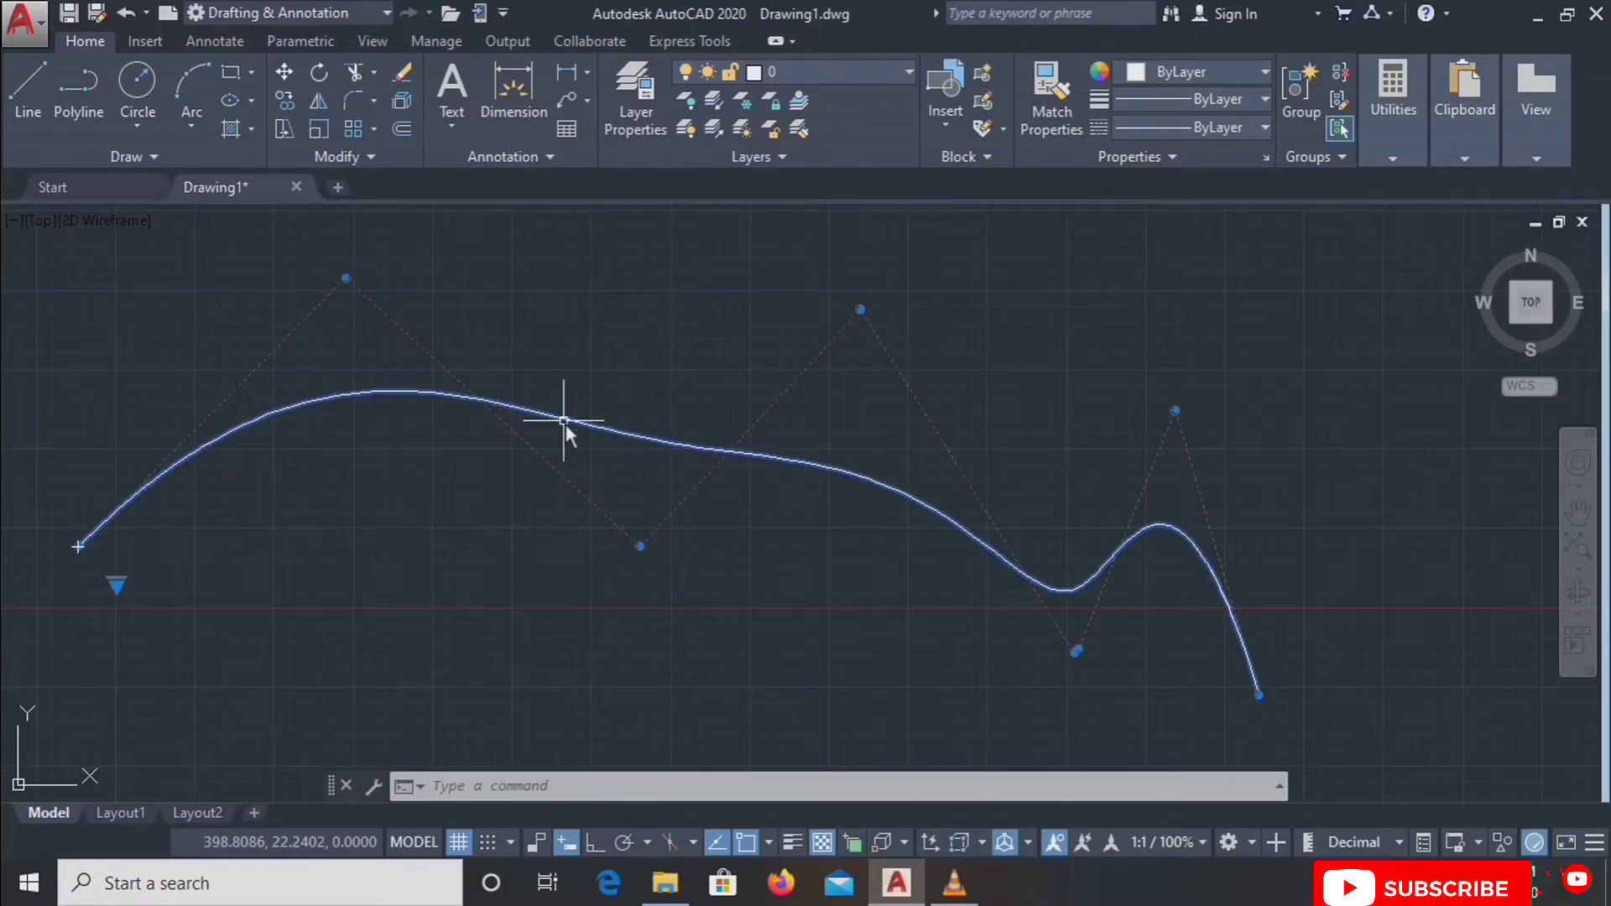
{"action": "scroll", "coordinate": [566, 425], "scroll_direction": "down", "scroll_amount": 2}
{"action": "middle_click_drag", "start_coordinate": [361, 591], "coordinate": [843, 655]}
{"action": "scroll", "coordinate": [843, 654], "scroll_direction": "down", "scroll_amount": 2}
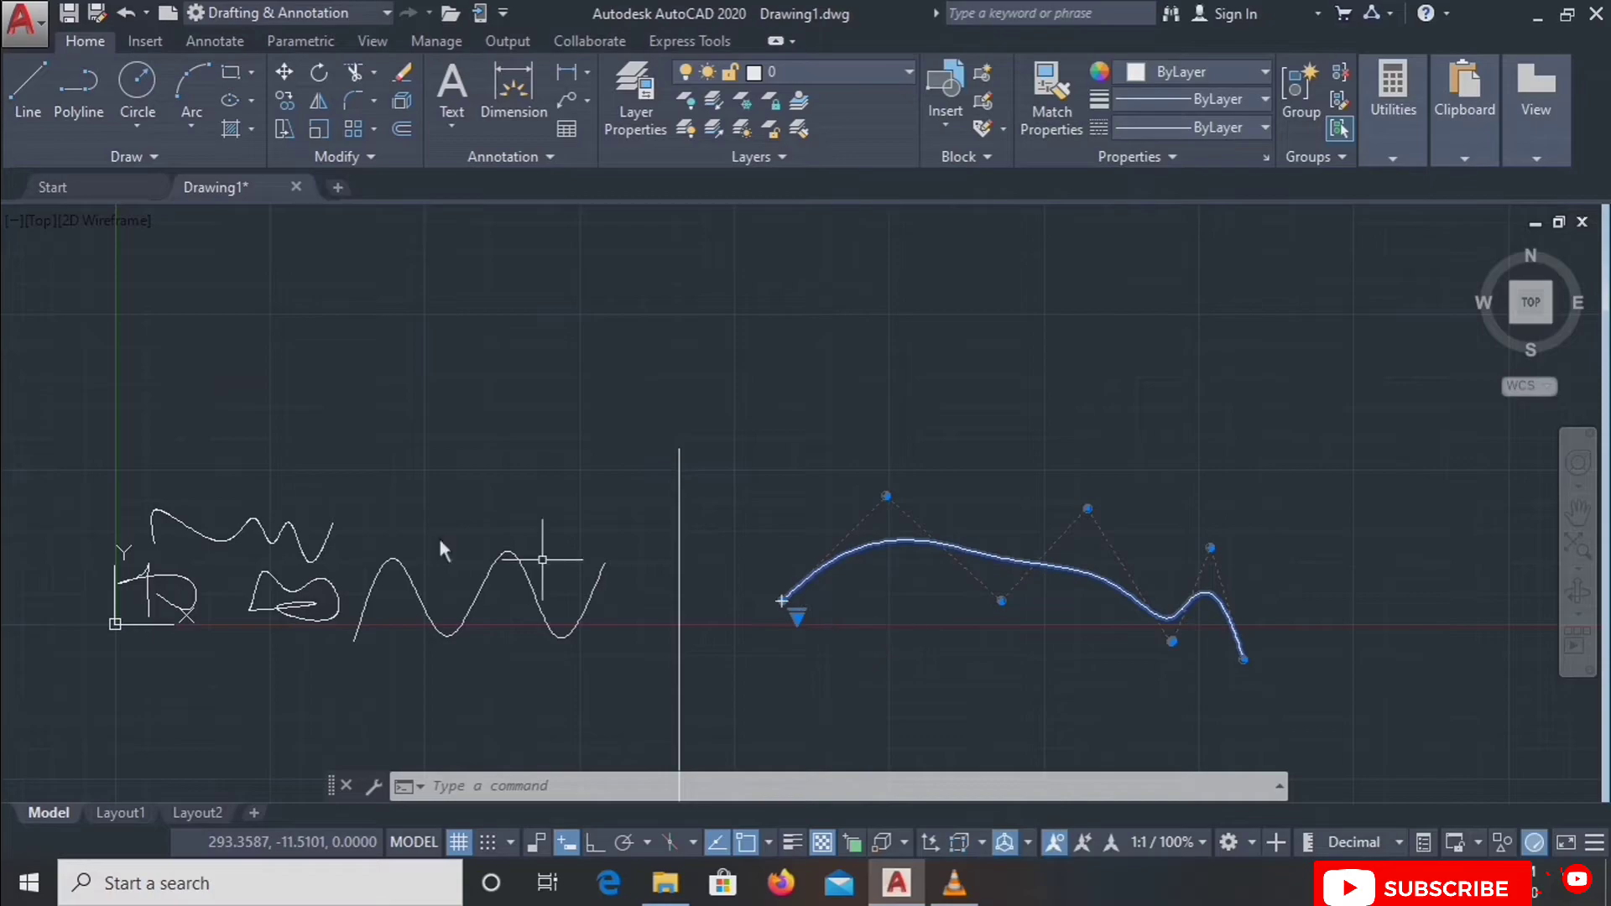
{"action": "left_click", "coordinate": [802, 648]}
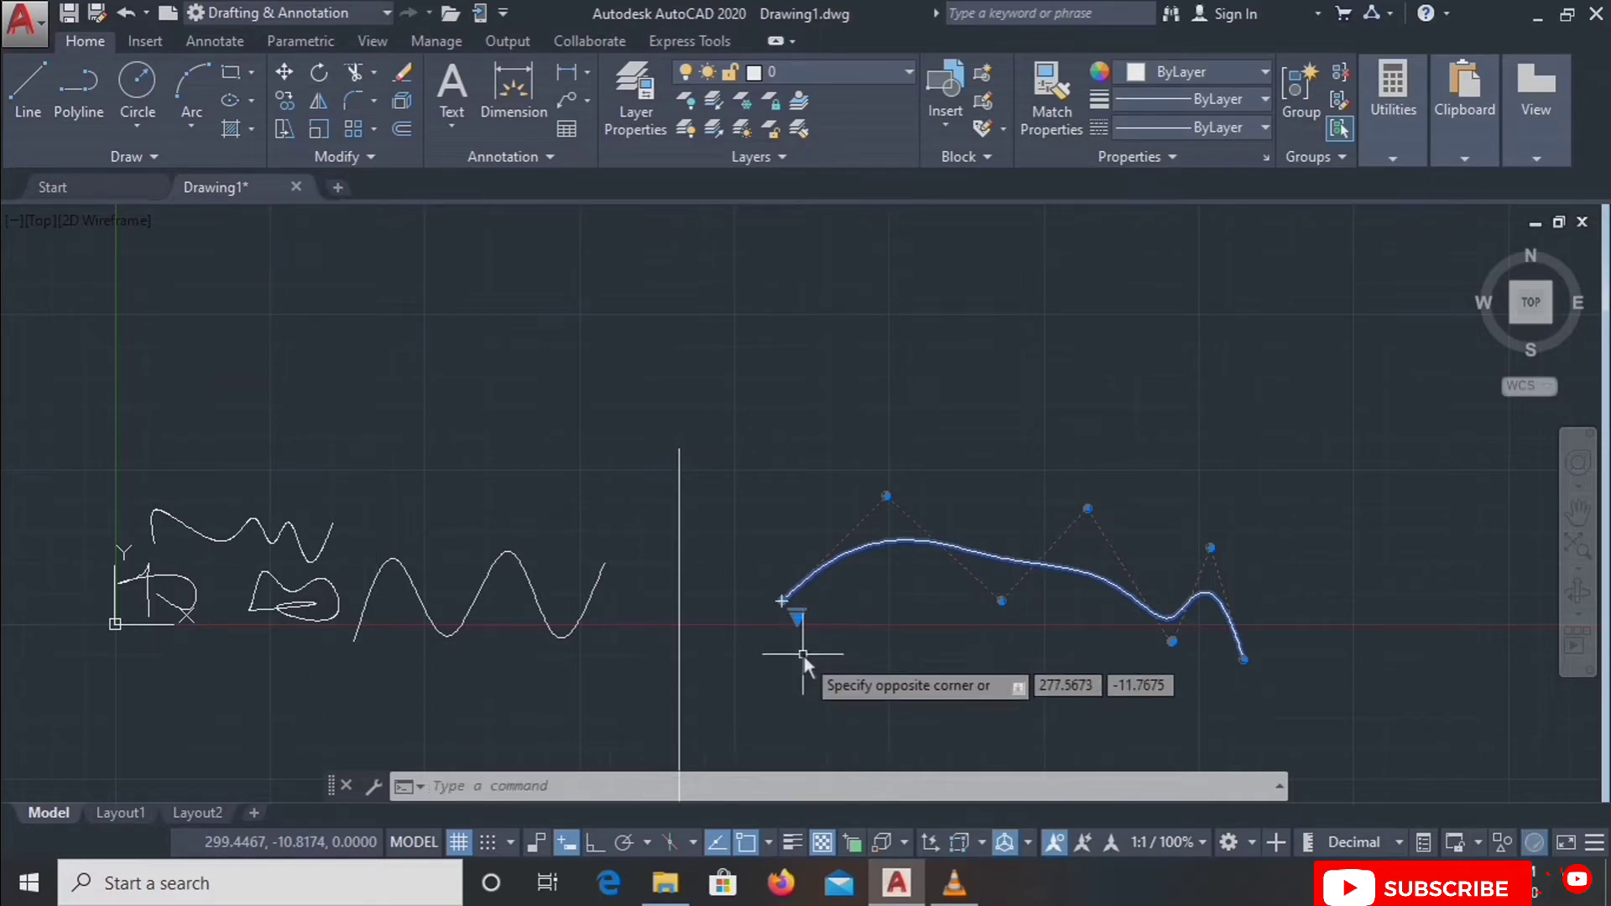
{"action": "key", "text": "Escape"}
{"action": "key", "text": "Escape"}
Start a control-vertices spline, switch its method to Fit, and draw a five-point wave below the existing CV spline.
{"action": "middle_click_drag", "start_coordinate": [839, 681], "coordinate": [794, 535]}
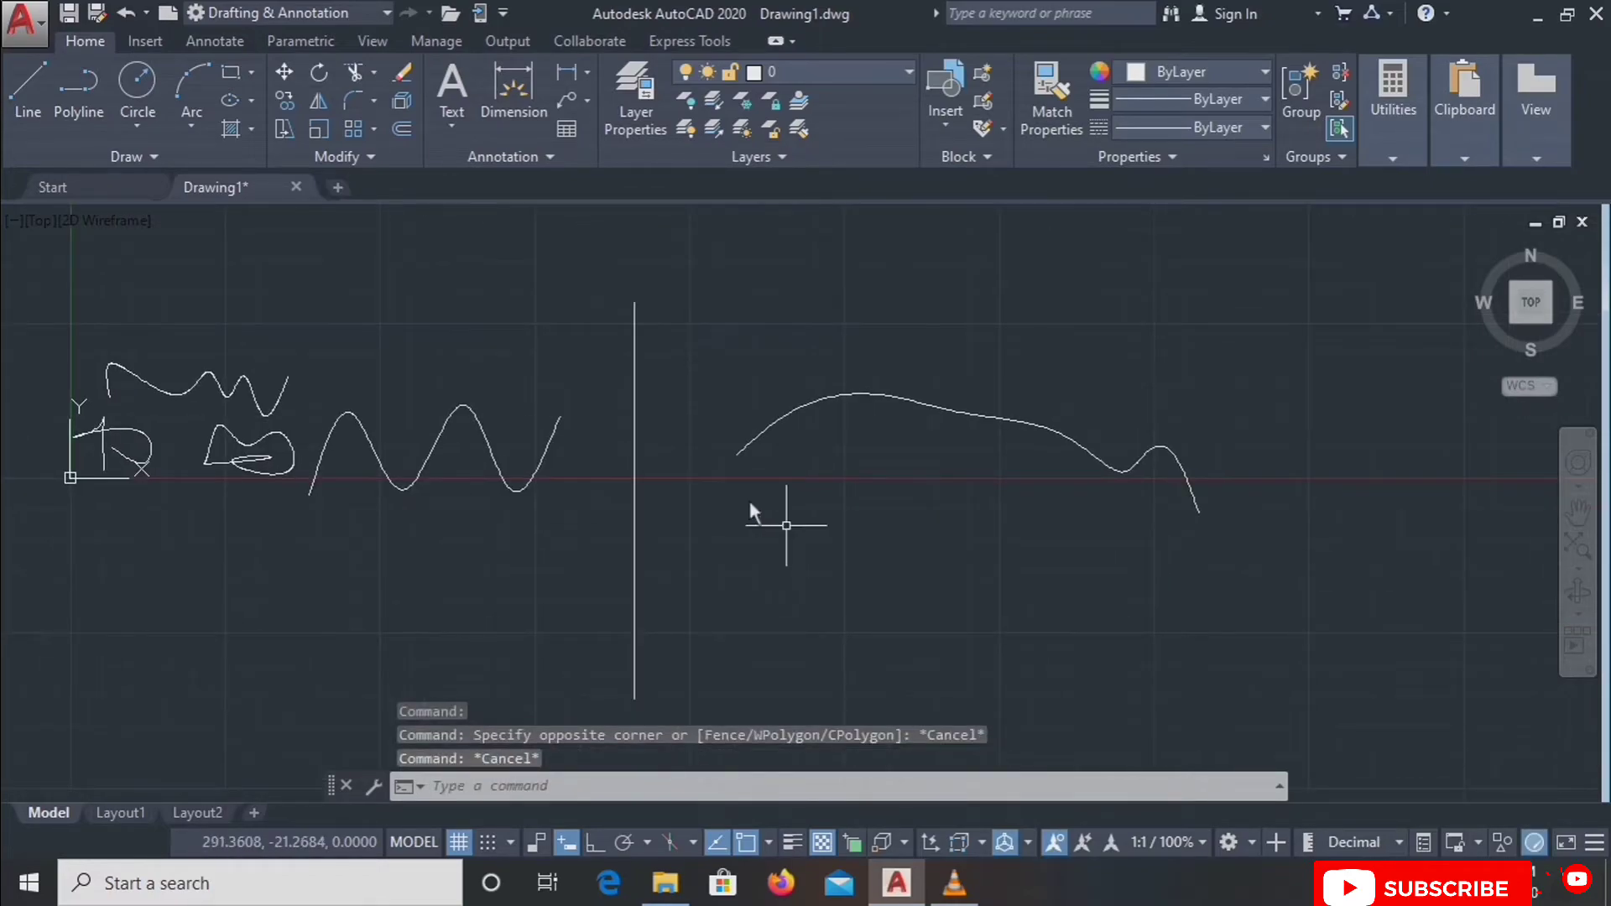
{"action": "left_click", "coordinate": [123, 157]}
{"action": "left_click", "coordinate": [57, 188]}
{"action": "middle_click_drag", "start_coordinate": [815, 559], "coordinate": [756, 441]}
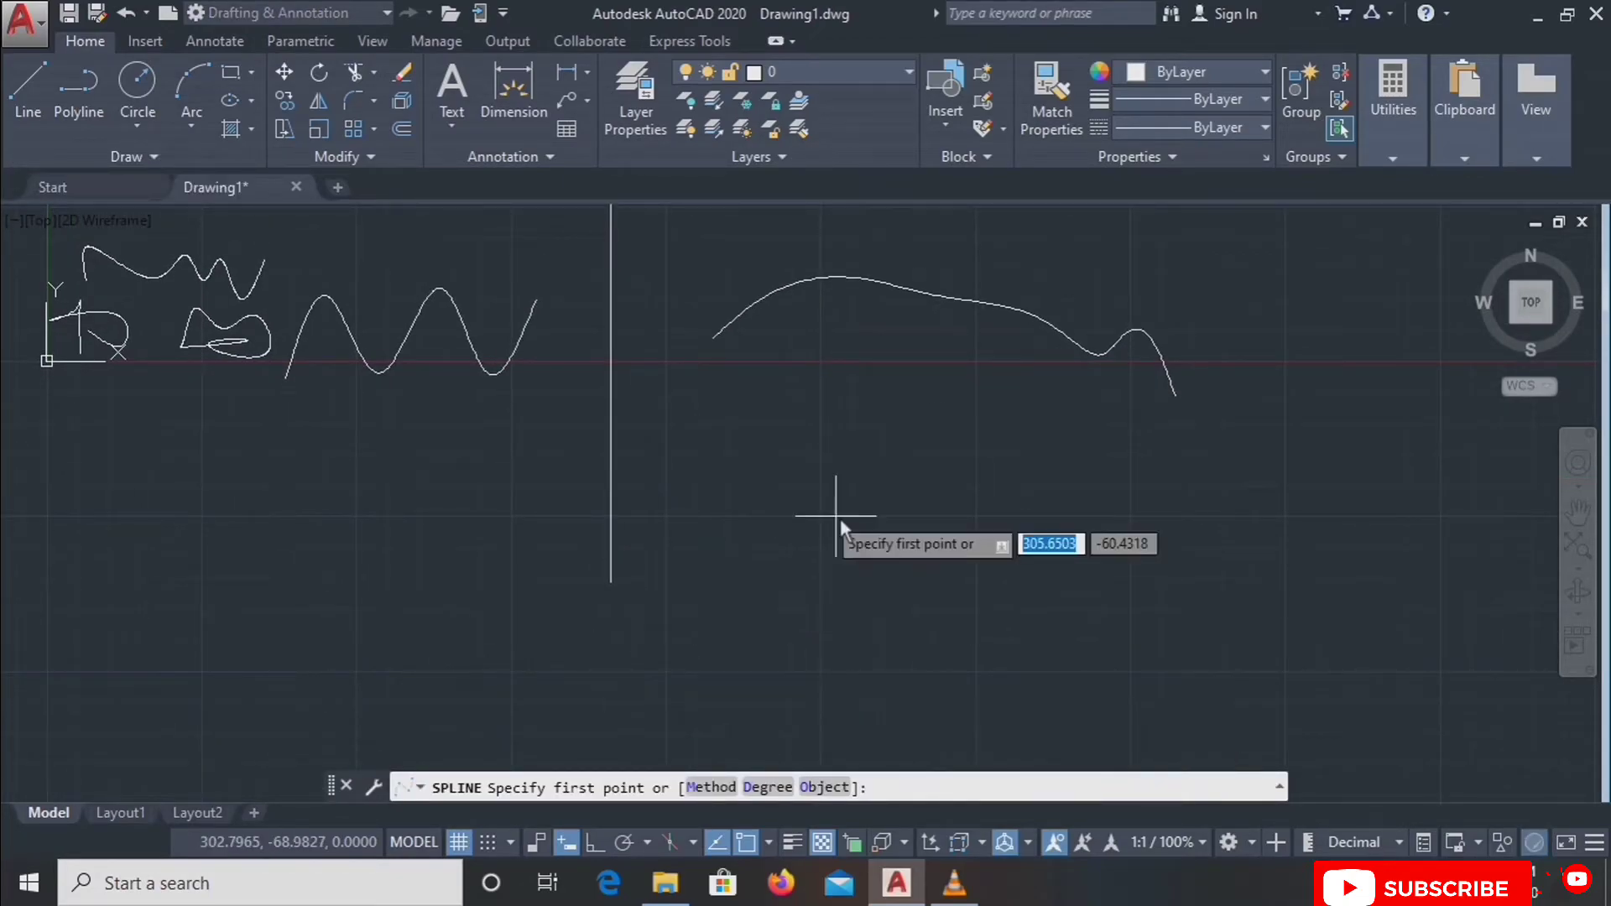
{"action": "double_click", "coordinate": [712, 787]}
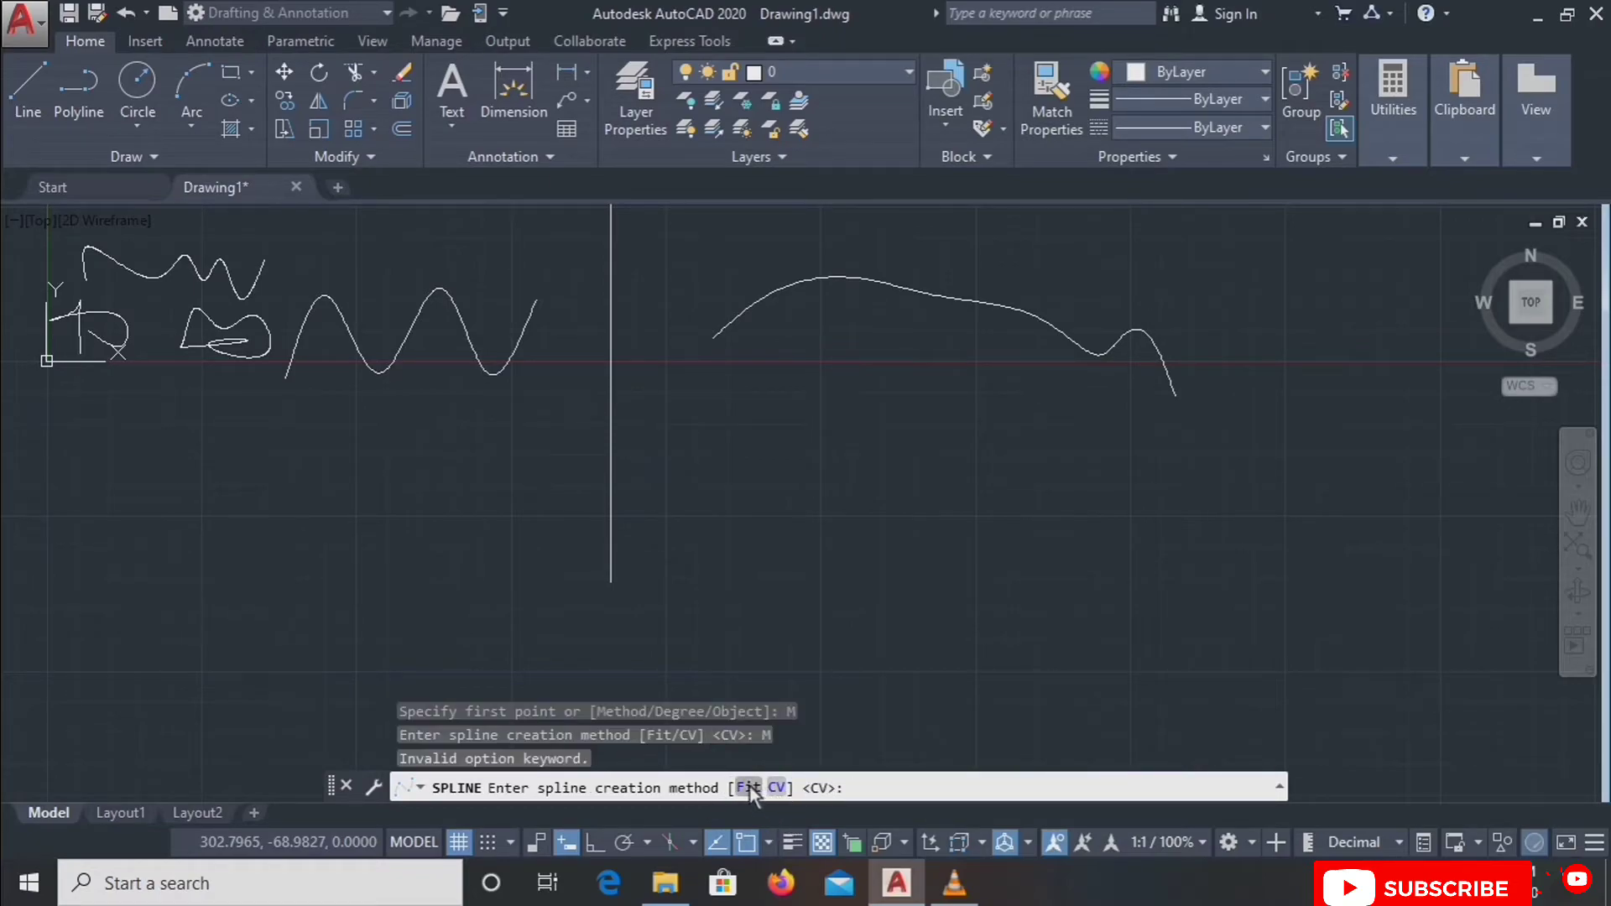
{"action": "double_click", "coordinate": [748, 787]}
{"action": "left_click", "coordinate": [688, 553]}
{"action": "left_click", "coordinate": [770, 451]}
{"action": "left_click", "coordinate": [892, 576]}
{"action": "left_click", "coordinate": [995, 443]}
{"action": "left_click", "coordinate": [1114, 606]}
{"action": "key", "text": "Return"}
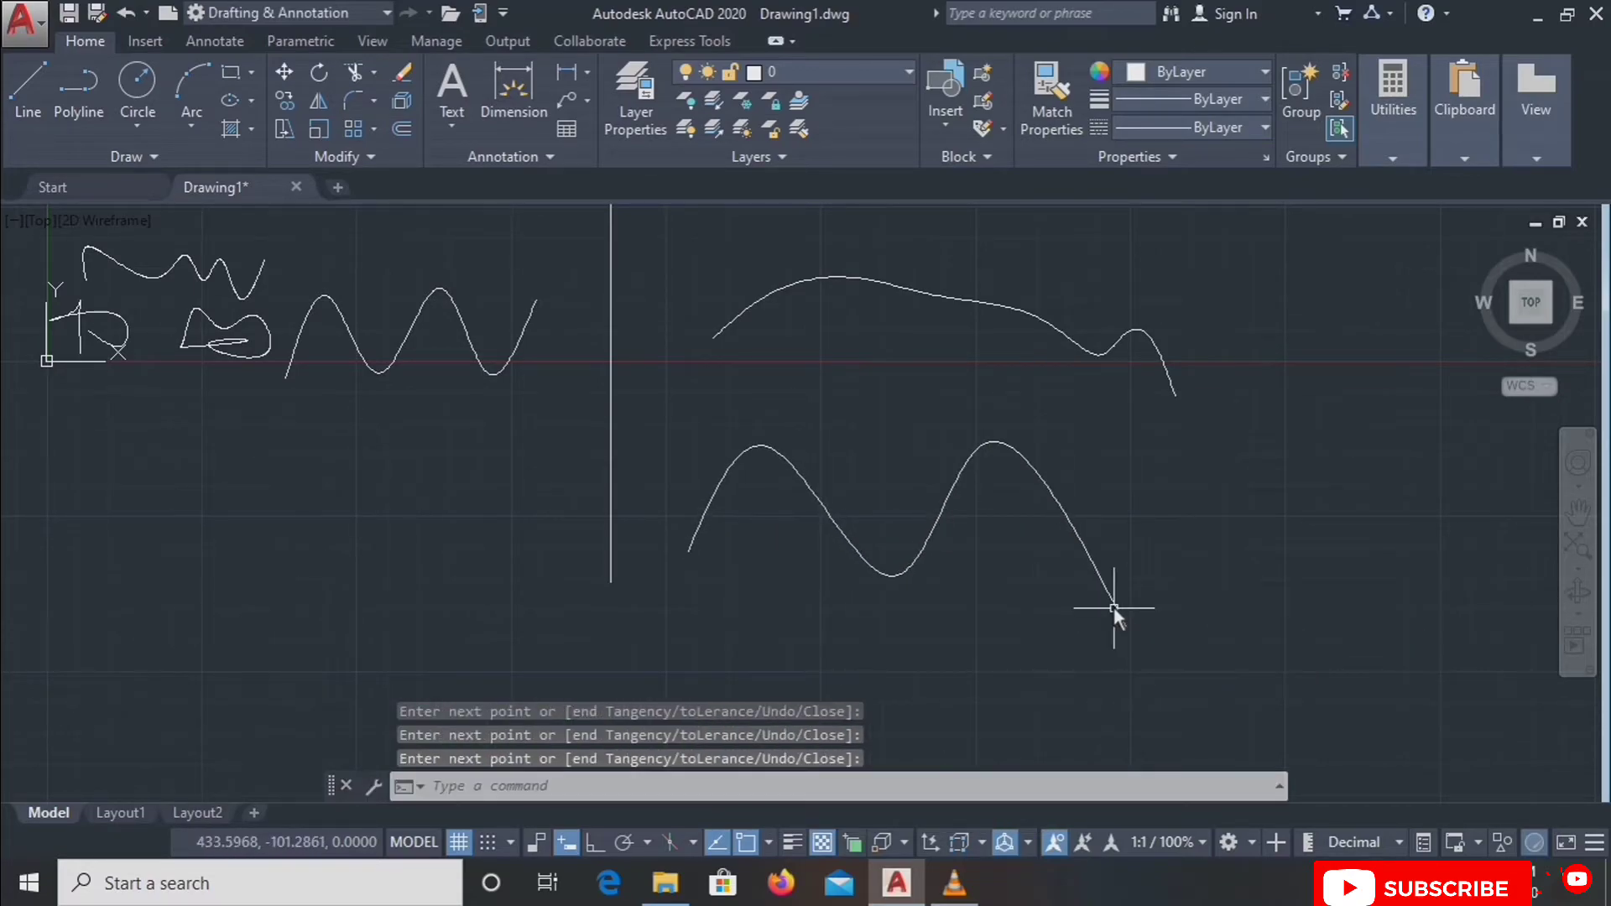
Select the new five-point fit spline, compare its fit points with the earlier splines, and clear the selection.
{"action": "left_click", "coordinate": [1121, 517]}
{"action": "left_click", "coordinate": [1055, 598]}
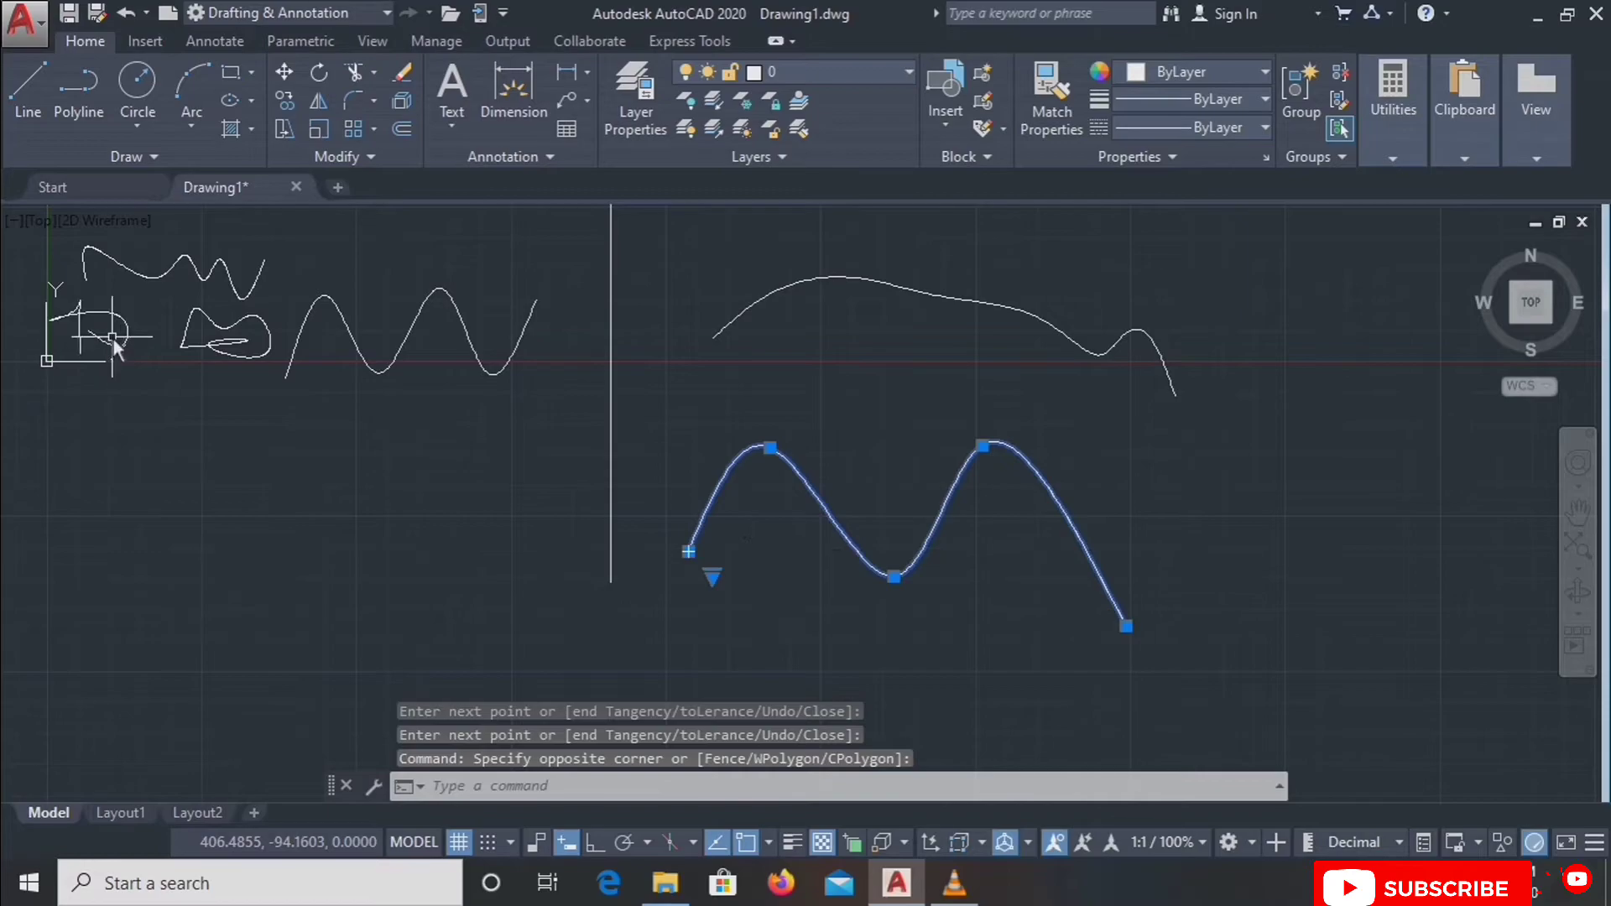
{"action": "scroll", "coordinate": [244, 303], "scroll_direction": "up", "scroll_amount": 4}
{"action": "scroll", "coordinate": [241, 306], "scroll_direction": "down", "scroll_amount": 4}
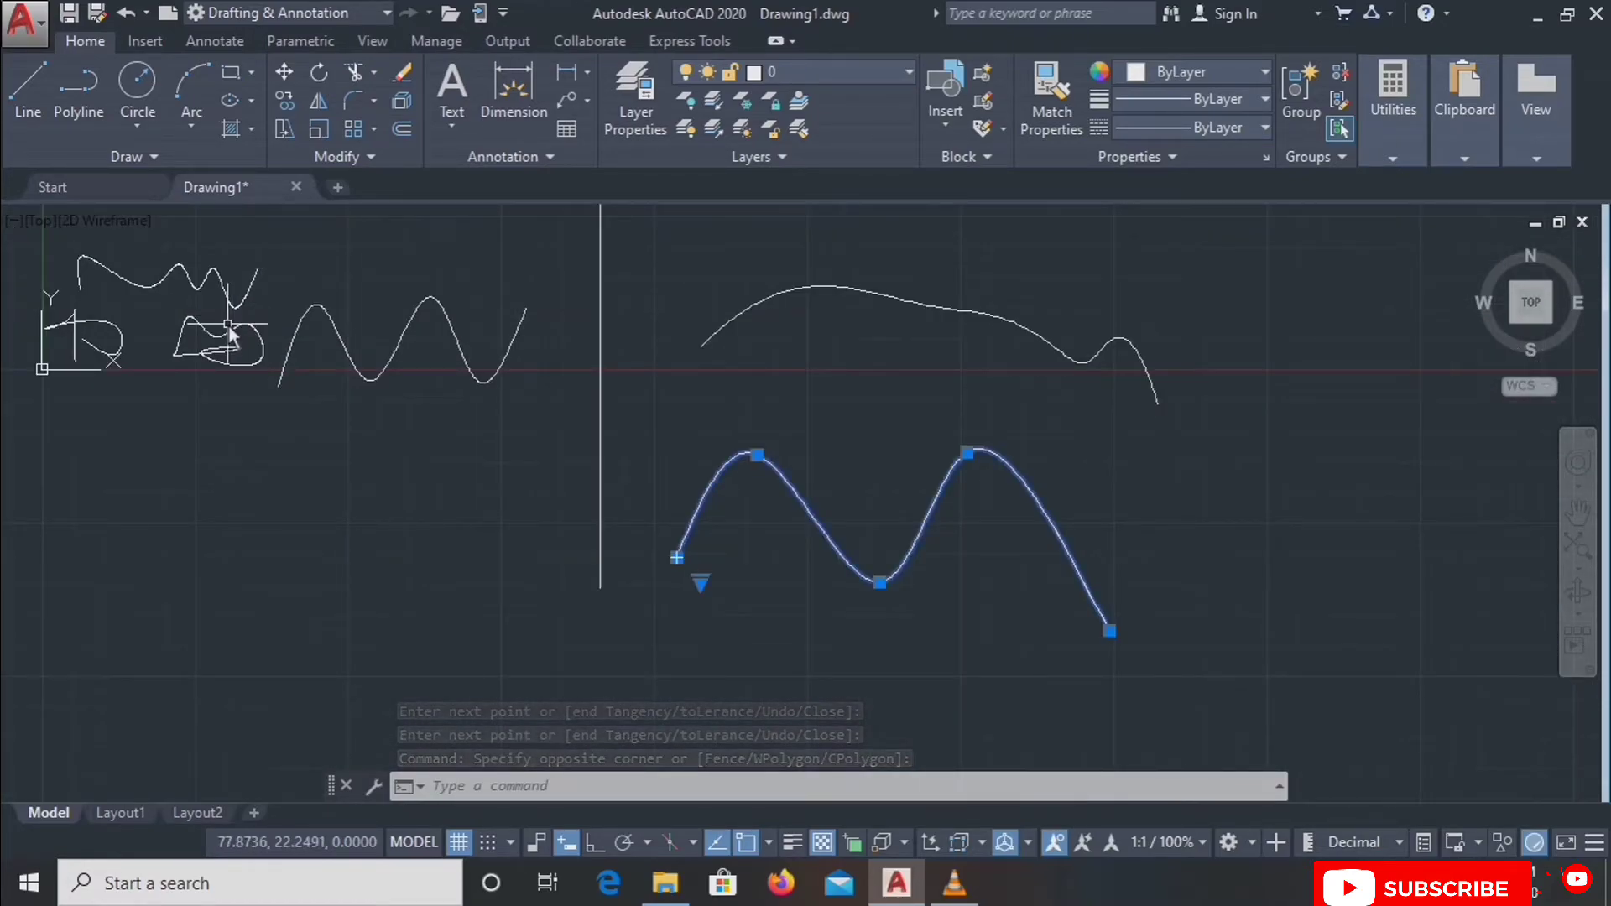
{"action": "key", "text": "Escape"}
Draw a control-vertices spline of degree 10 with seven zigzagging vertices below the five-point fit spline.
{"action": "left_click", "coordinate": [85, 161]}
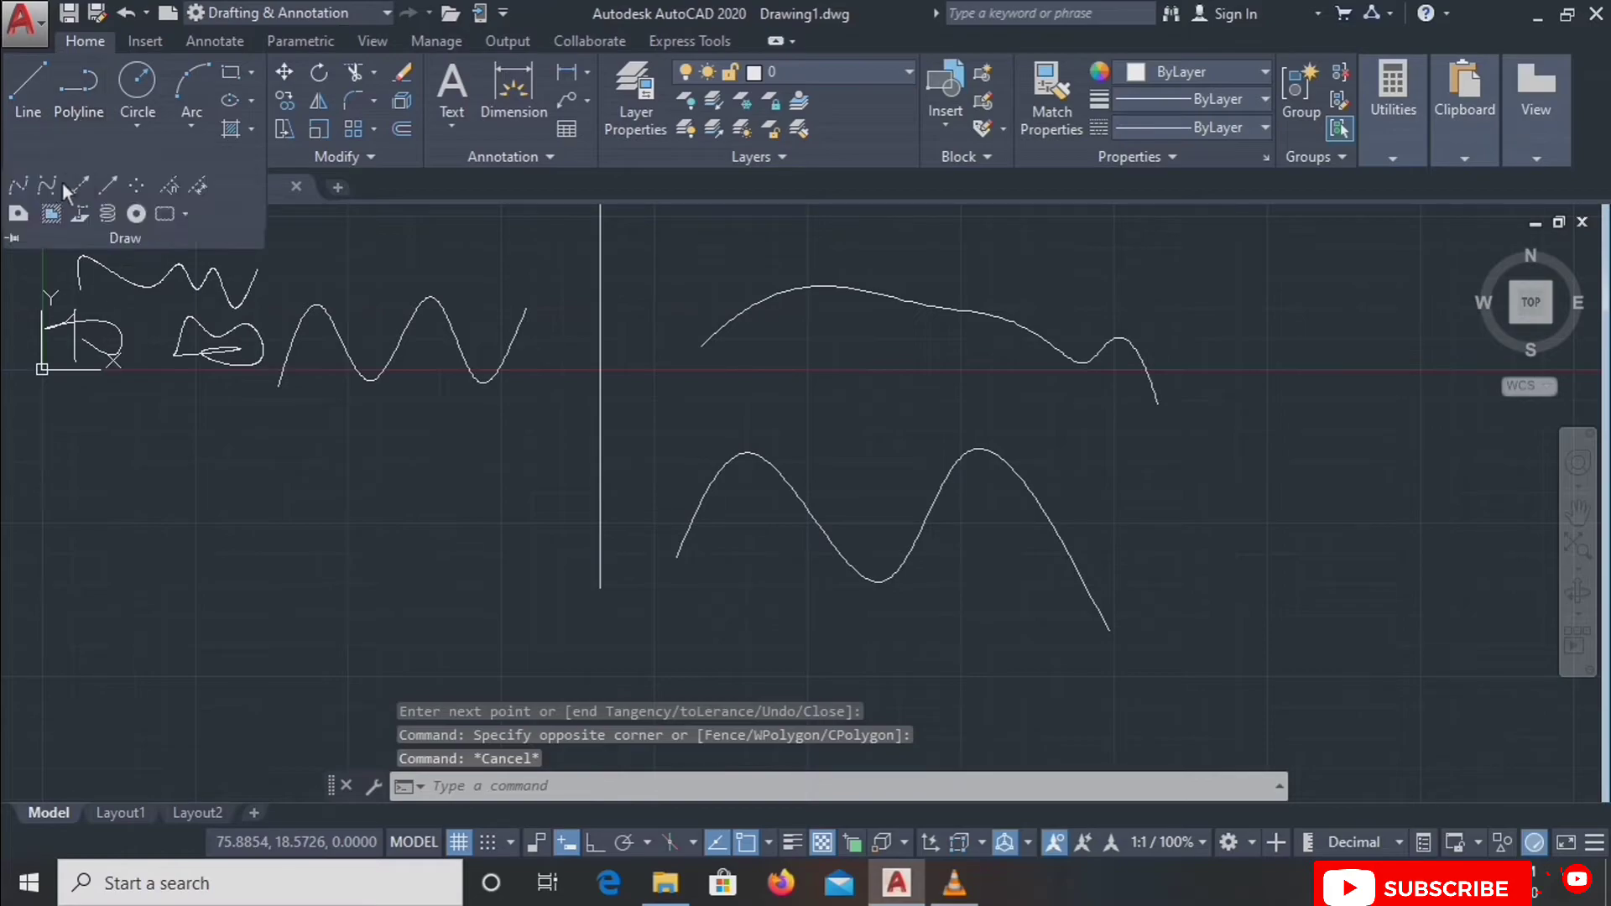
{"action": "left_click", "coordinate": [43, 187]}
{"action": "middle_click_drag", "start_coordinate": [840, 682], "coordinate": [795, 528]}
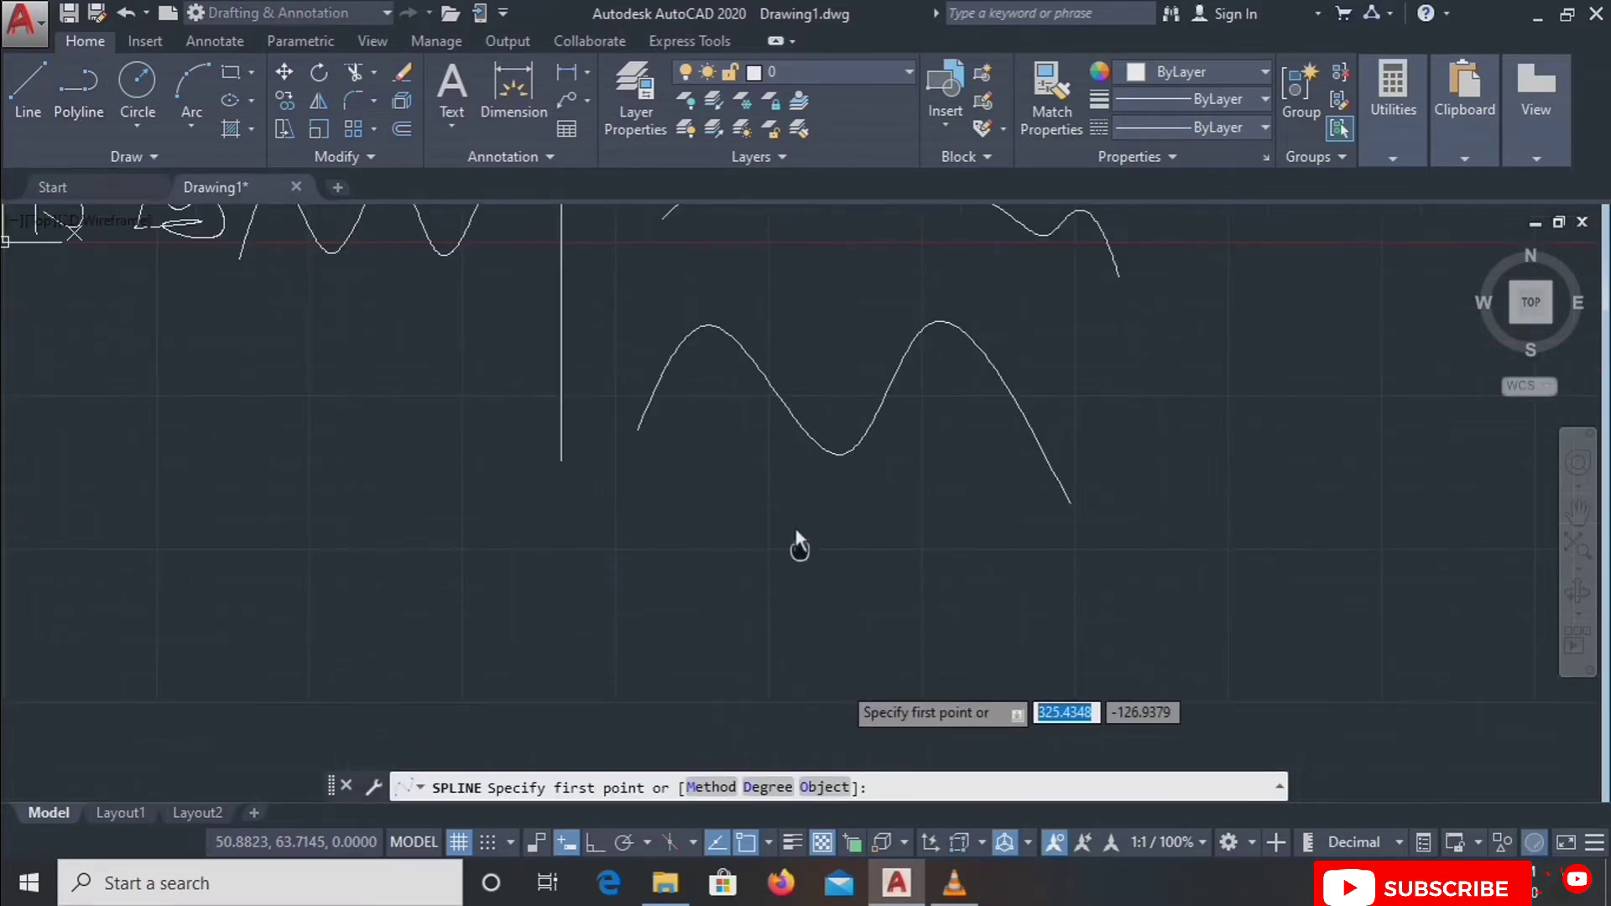
{"action": "left_click", "coordinate": [766, 787]}
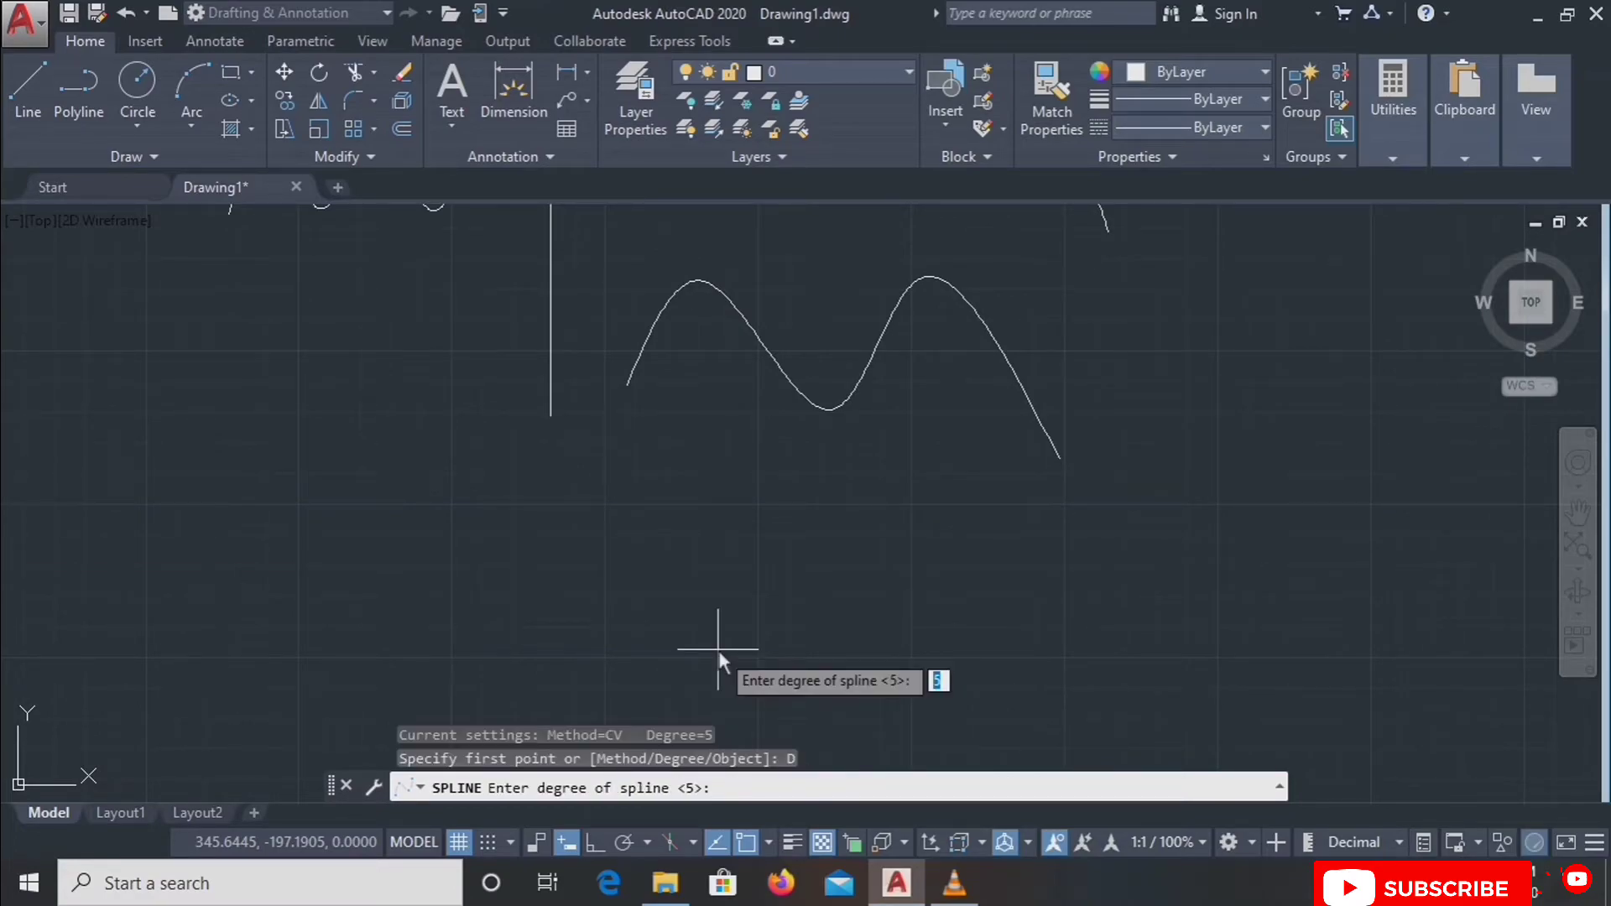
{"action": "type", "text": "10"}
{"action": "key", "text": "Return"}
{"action": "left_click", "coordinate": [719, 649]}
{"action": "left_click", "coordinate": [786, 522]}
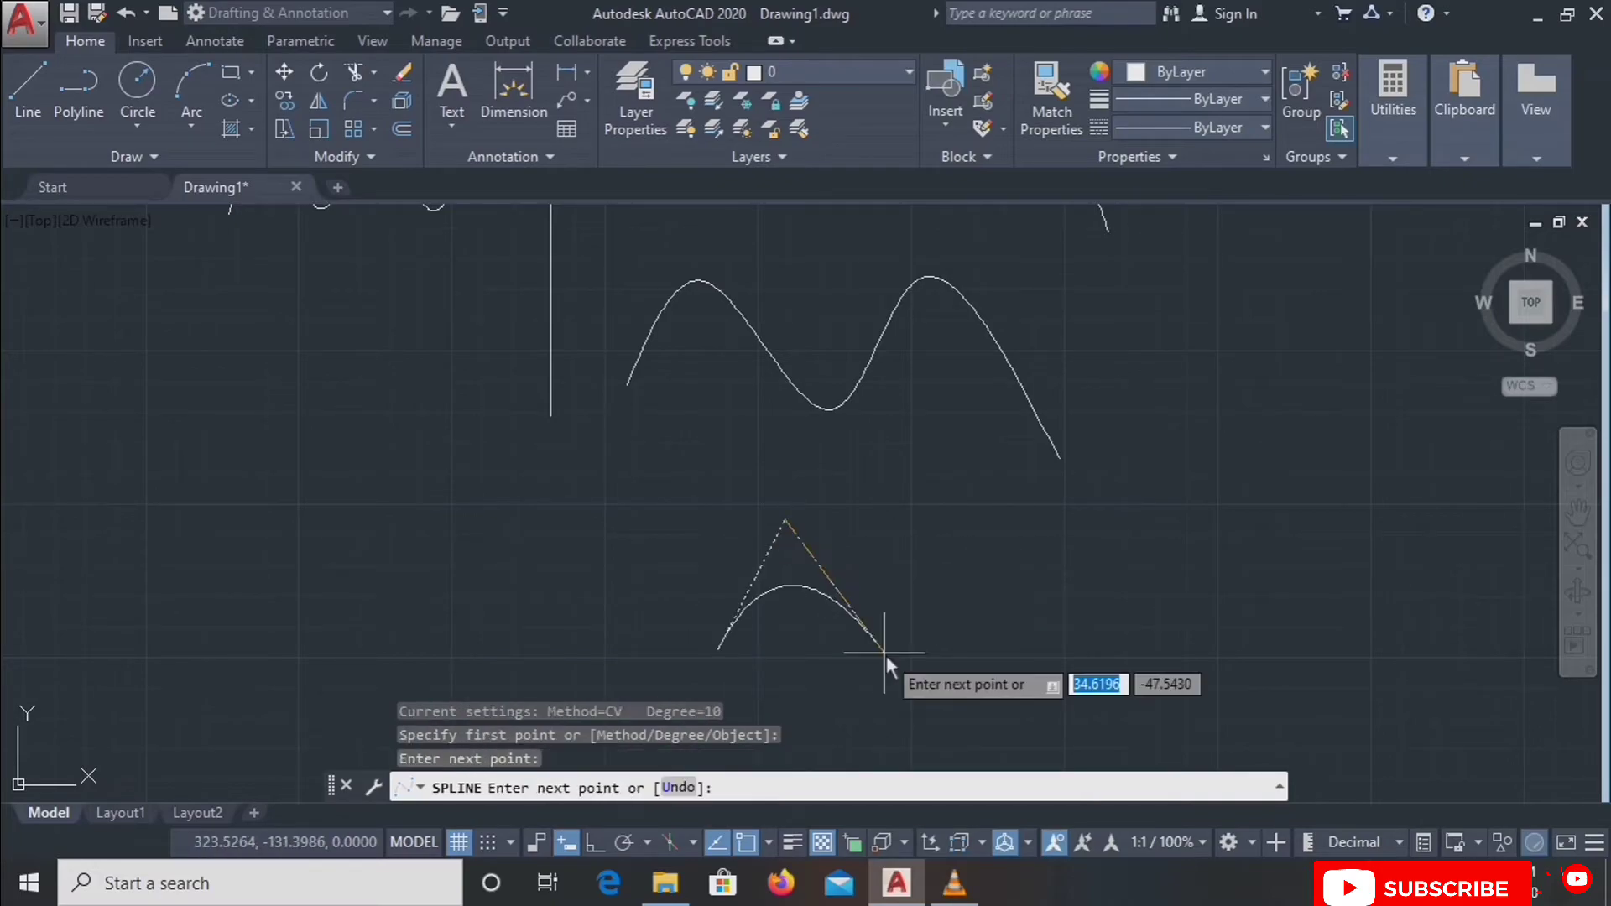
{"action": "left_click", "coordinate": [887, 653]}
{"action": "left_click", "coordinate": [963, 510]}
{"action": "left_click", "coordinate": [1023, 629]}
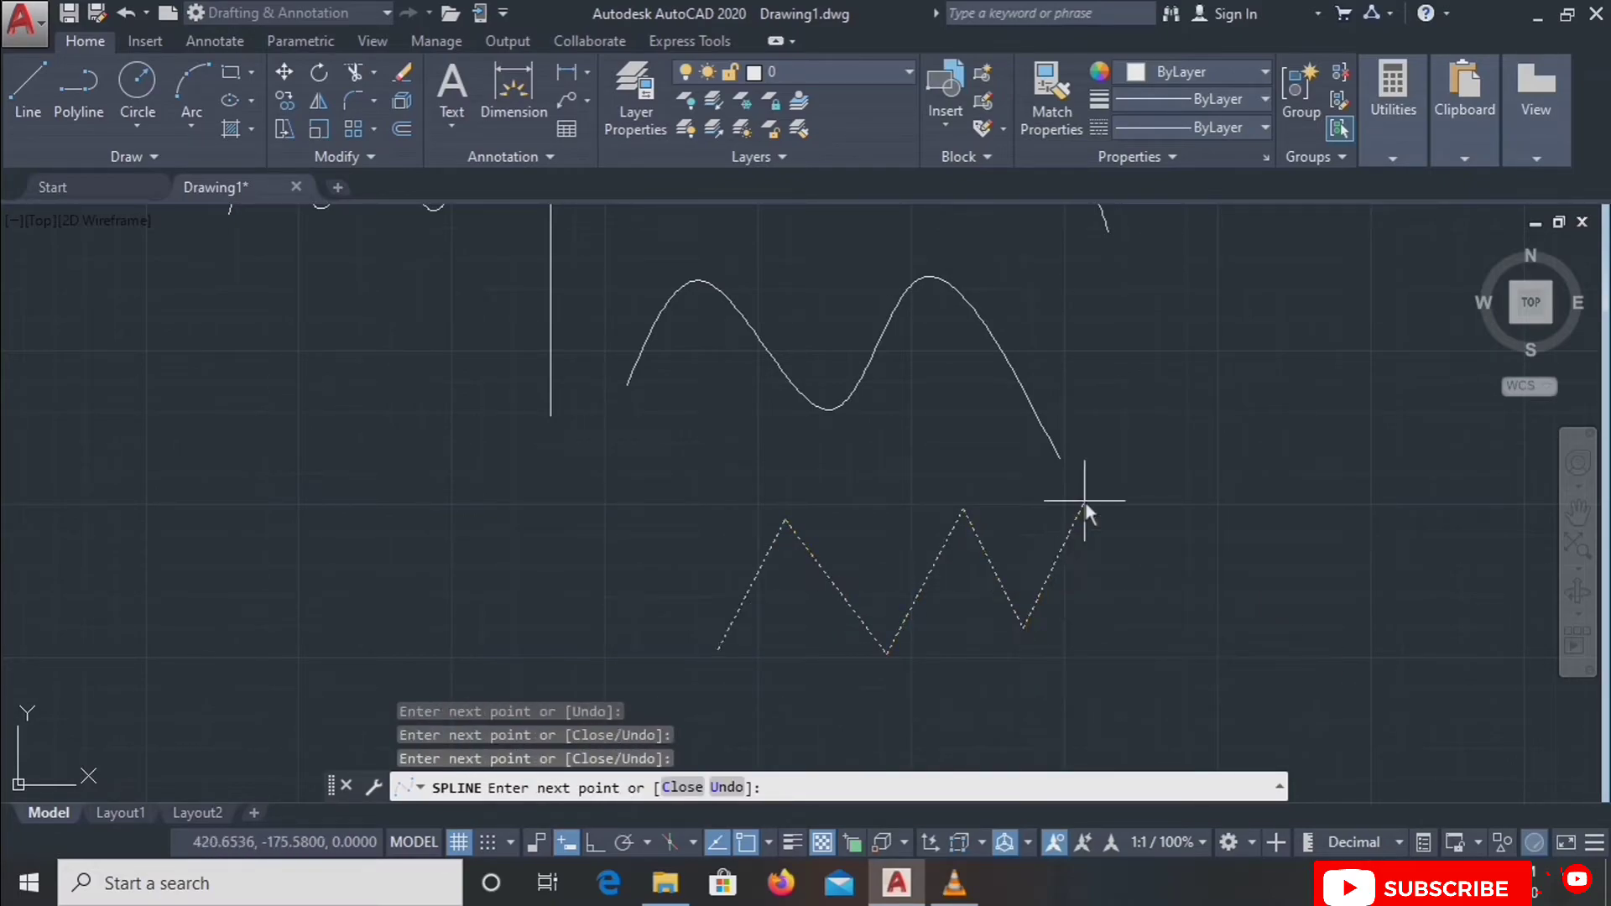
{"action": "left_click", "coordinate": [1085, 502]}
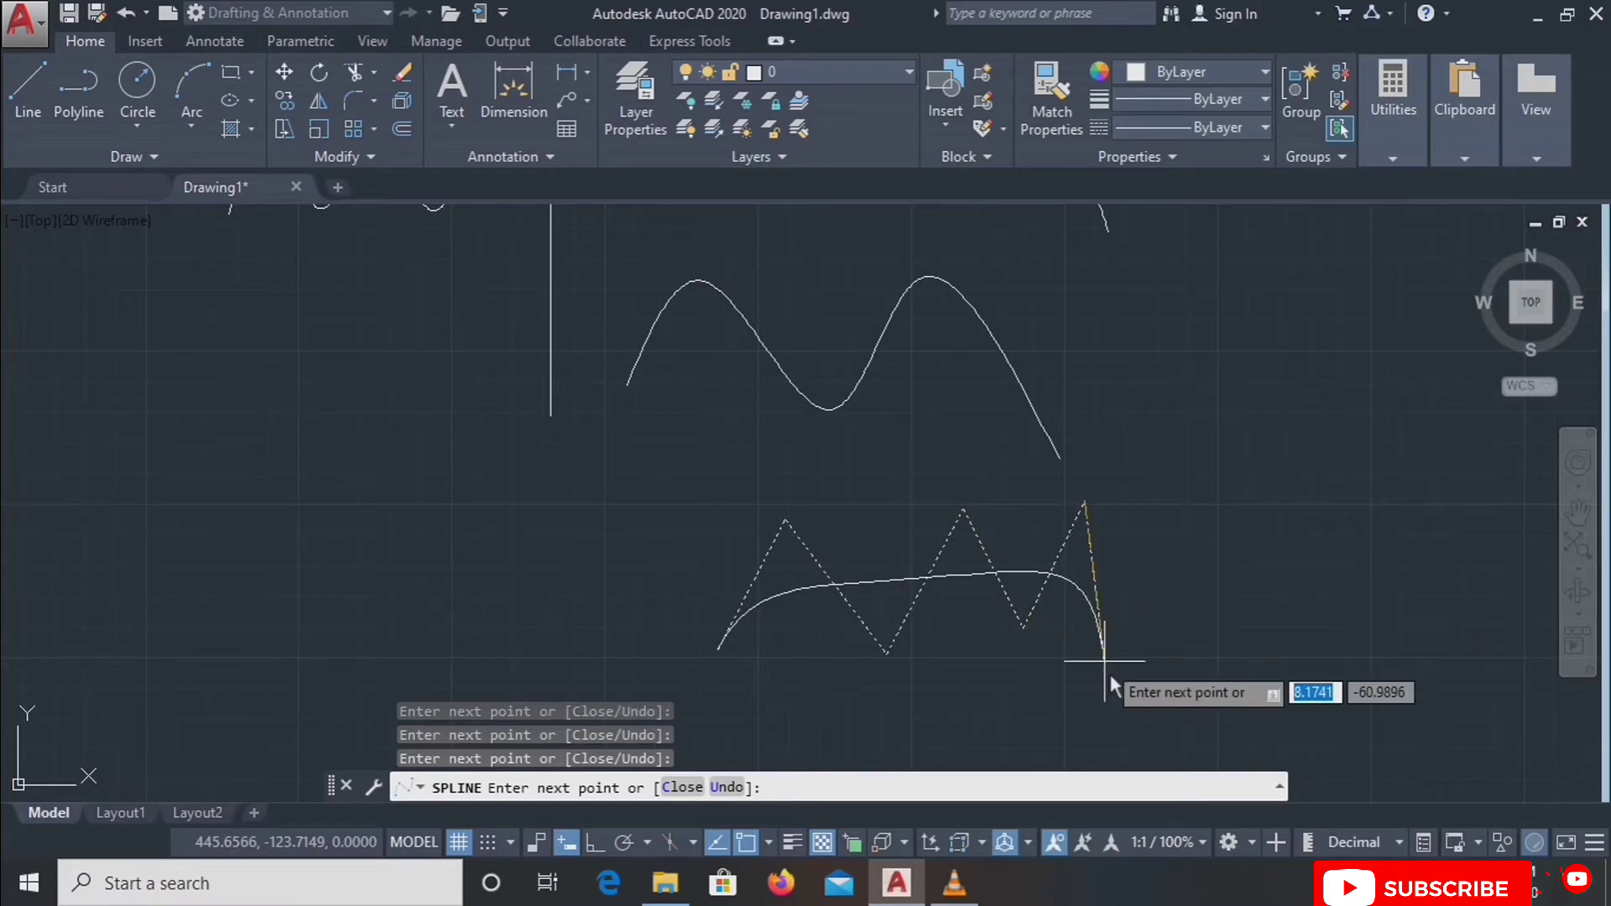
{"action": "left_click", "coordinate": [1140, 381]}
{"action": "key", "text": "Return"}
Examine how closely the degree-10 spline and the earlier CV spline follow their control vertices.
{"action": "scroll", "coordinate": [1185, 564], "scroll_direction": "down", "scroll_amount": 2}
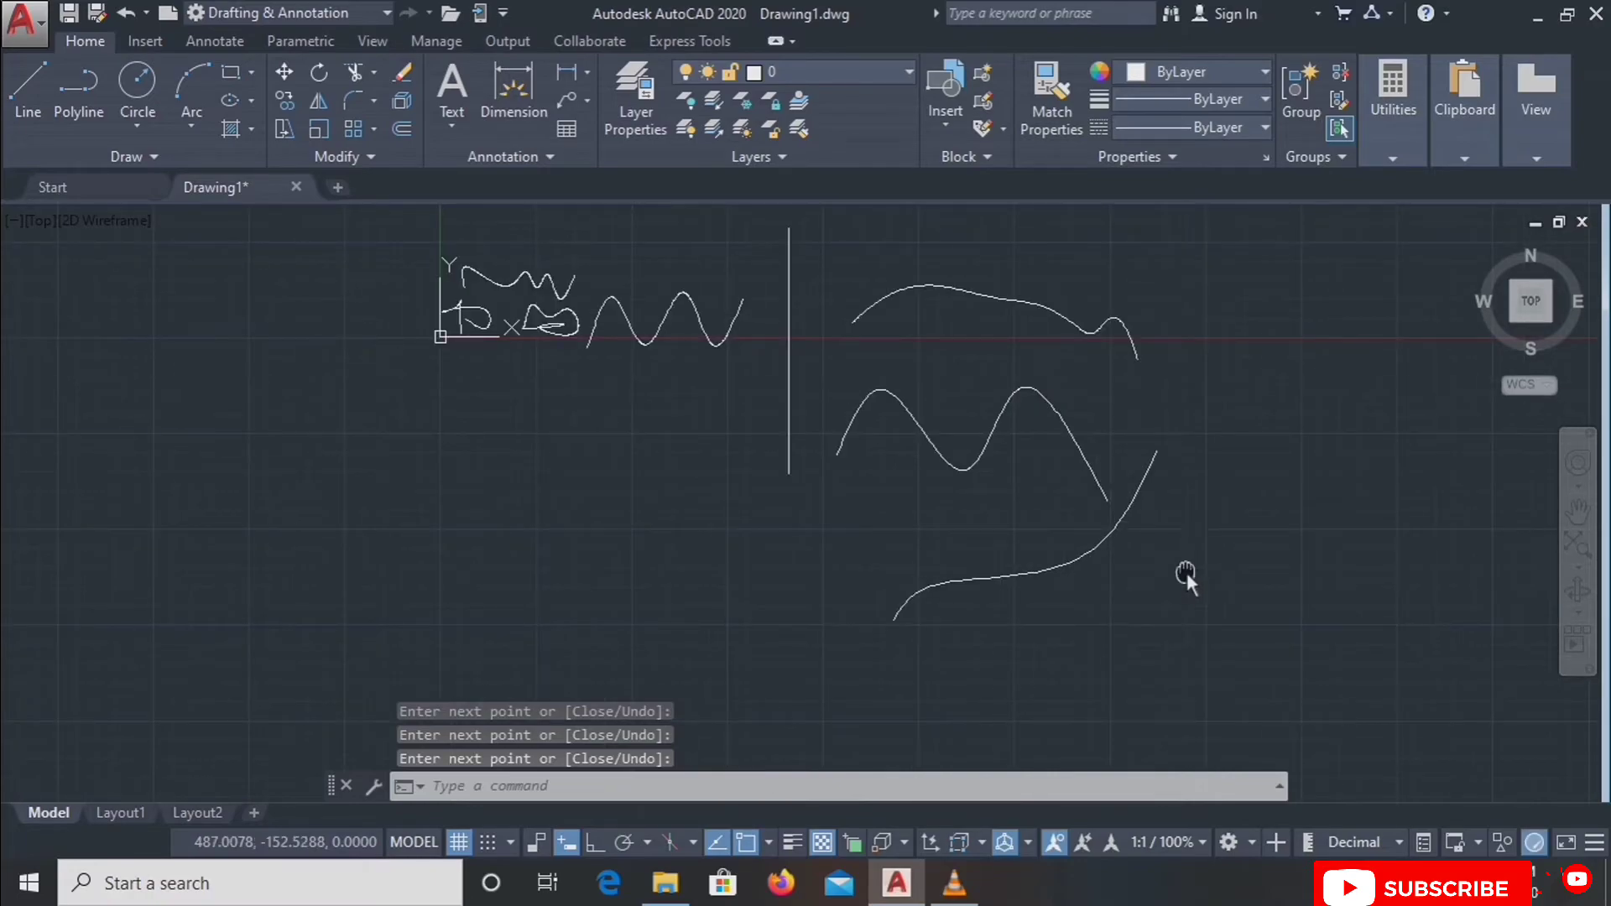
{"action": "scroll", "coordinate": [1133, 558], "scroll_direction": "down", "scroll_amount": 1}
{"action": "scroll", "coordinate": [1020, 383], "scroll_direction": "up", "scroll_amount": 4}
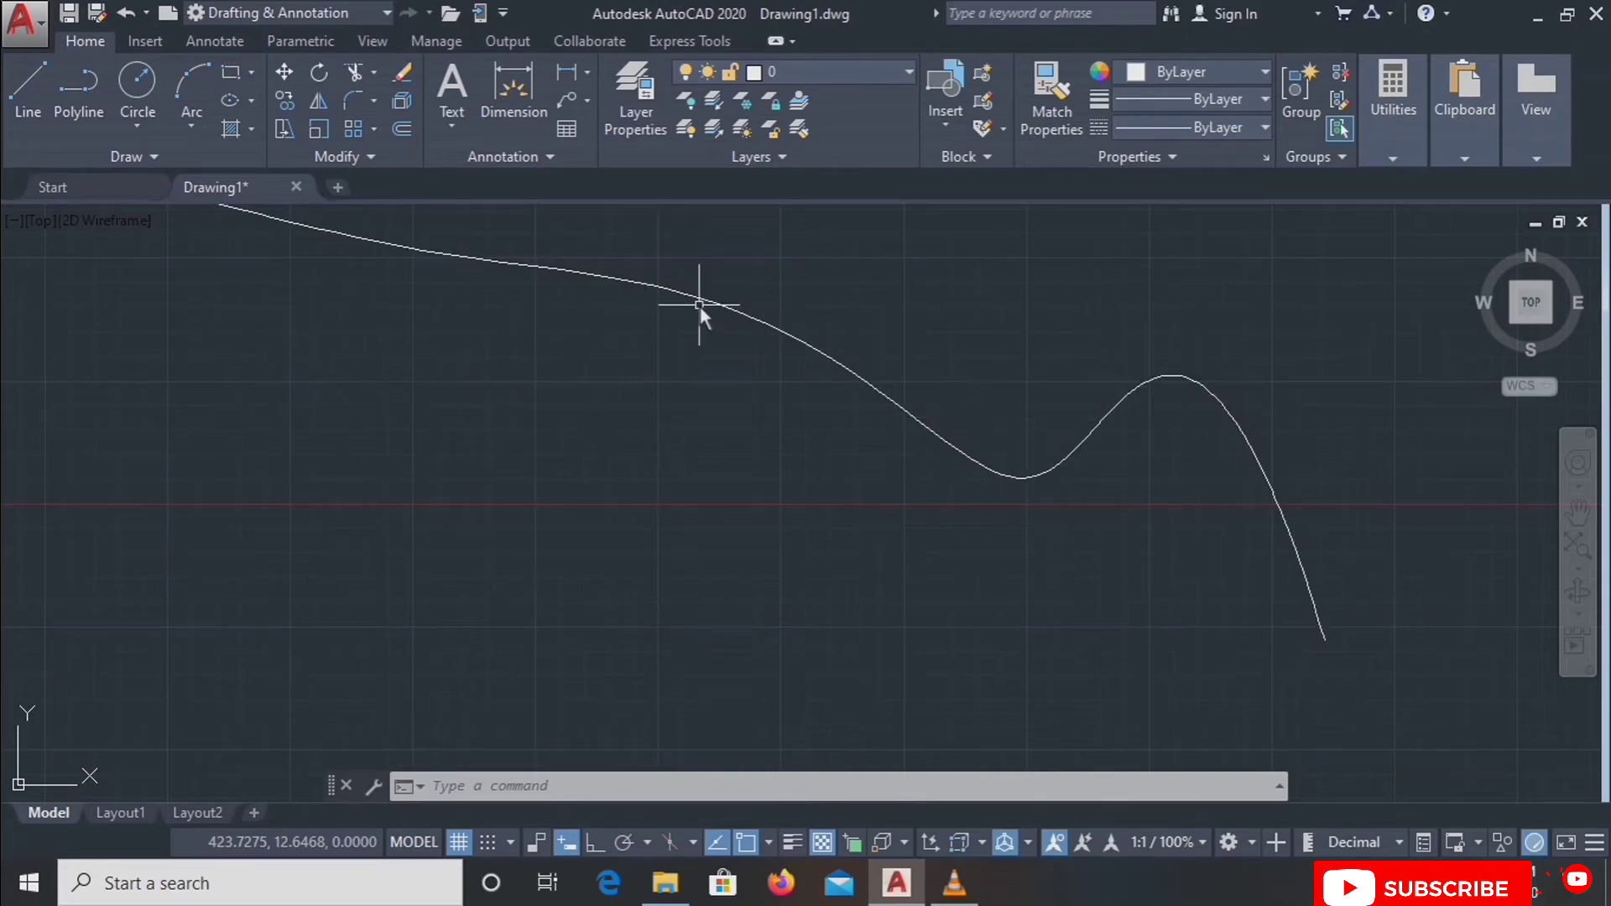
{"action": "scroll", "coordinate": [997, 447], "scroll_direction": "down", "scroll_amount": 3}
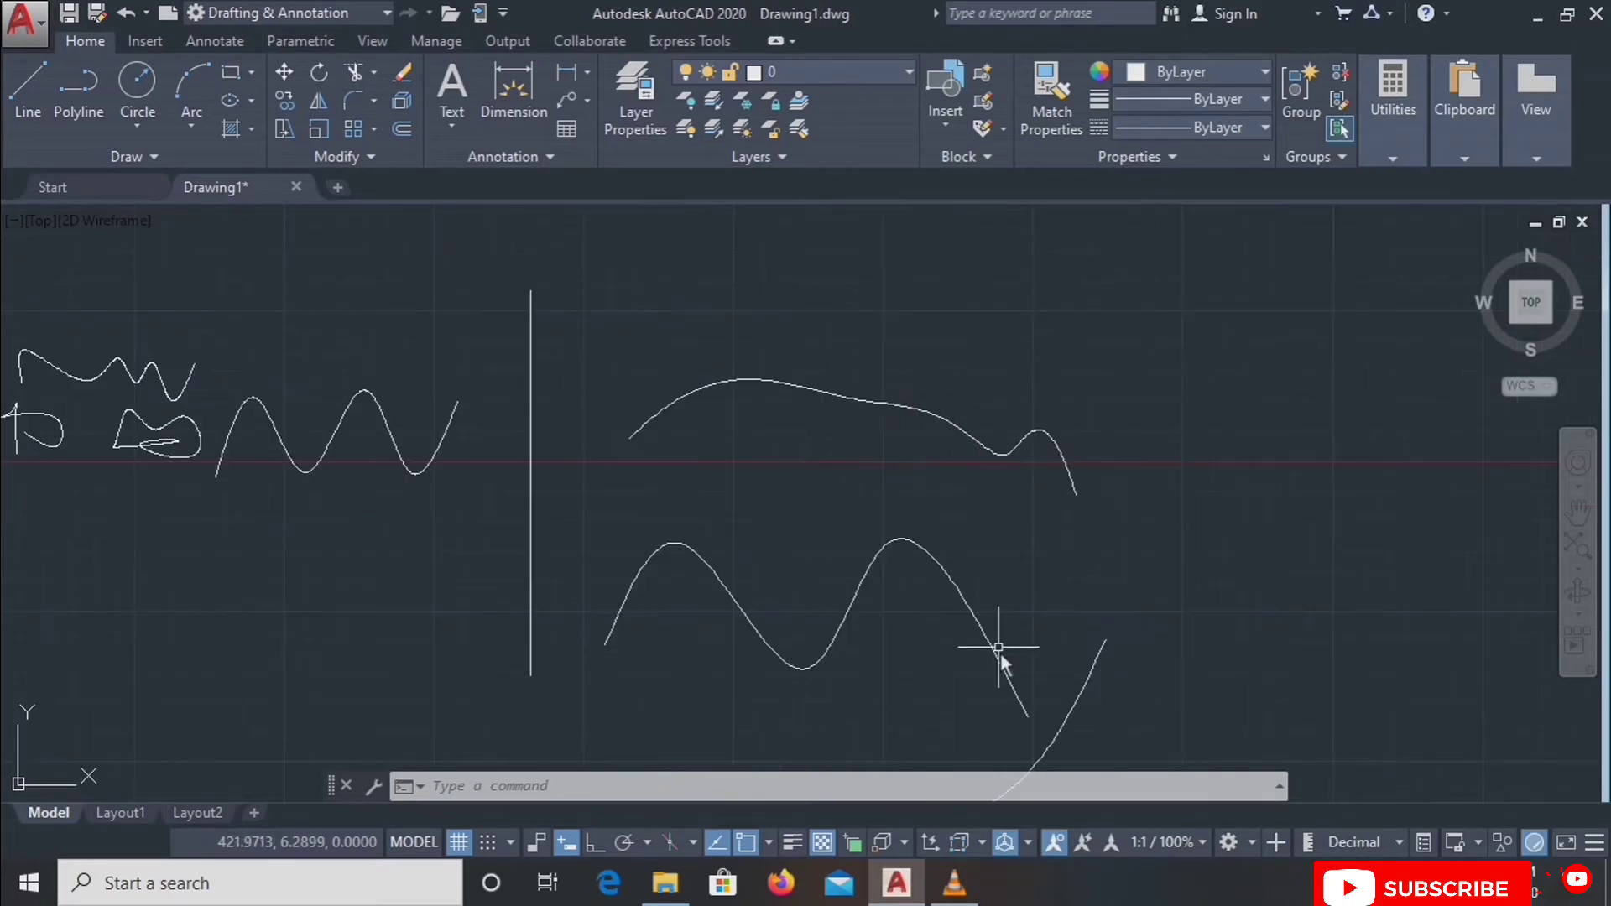
{"action": "scroll", "coordinate": [1000, 652], "scroll_direction": "down", "scroll_amount": 3}
{"action": "middle_click_drag", "start_coordinate": [953, 708], "coordinate": [915, 524]}
{"action": "scroll", "coordinate": [857, 588], "scroll_direction": "up", "scroll_amount": 2}
{"action": "scroll", "coordinate": [840, 579], "scroll_direction": "up", "scroll_amount": 2}
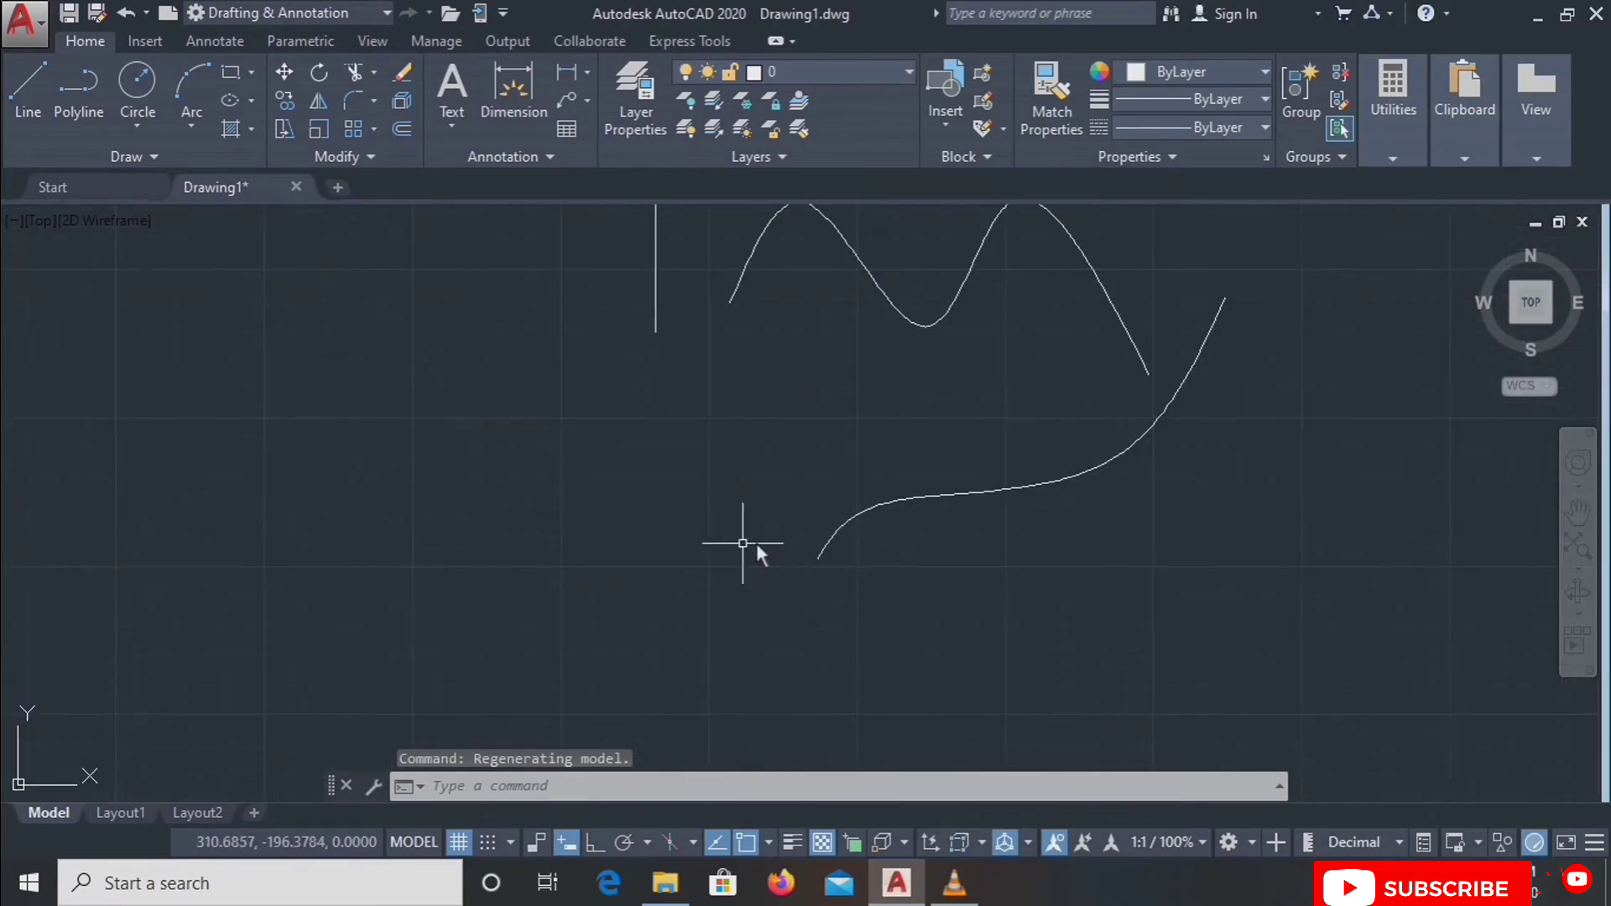
Draw a control-vertices spline of degree 1 with seven zigzagging vertices below the degree-10 spline.
{"action": "key", "text": "Return"}
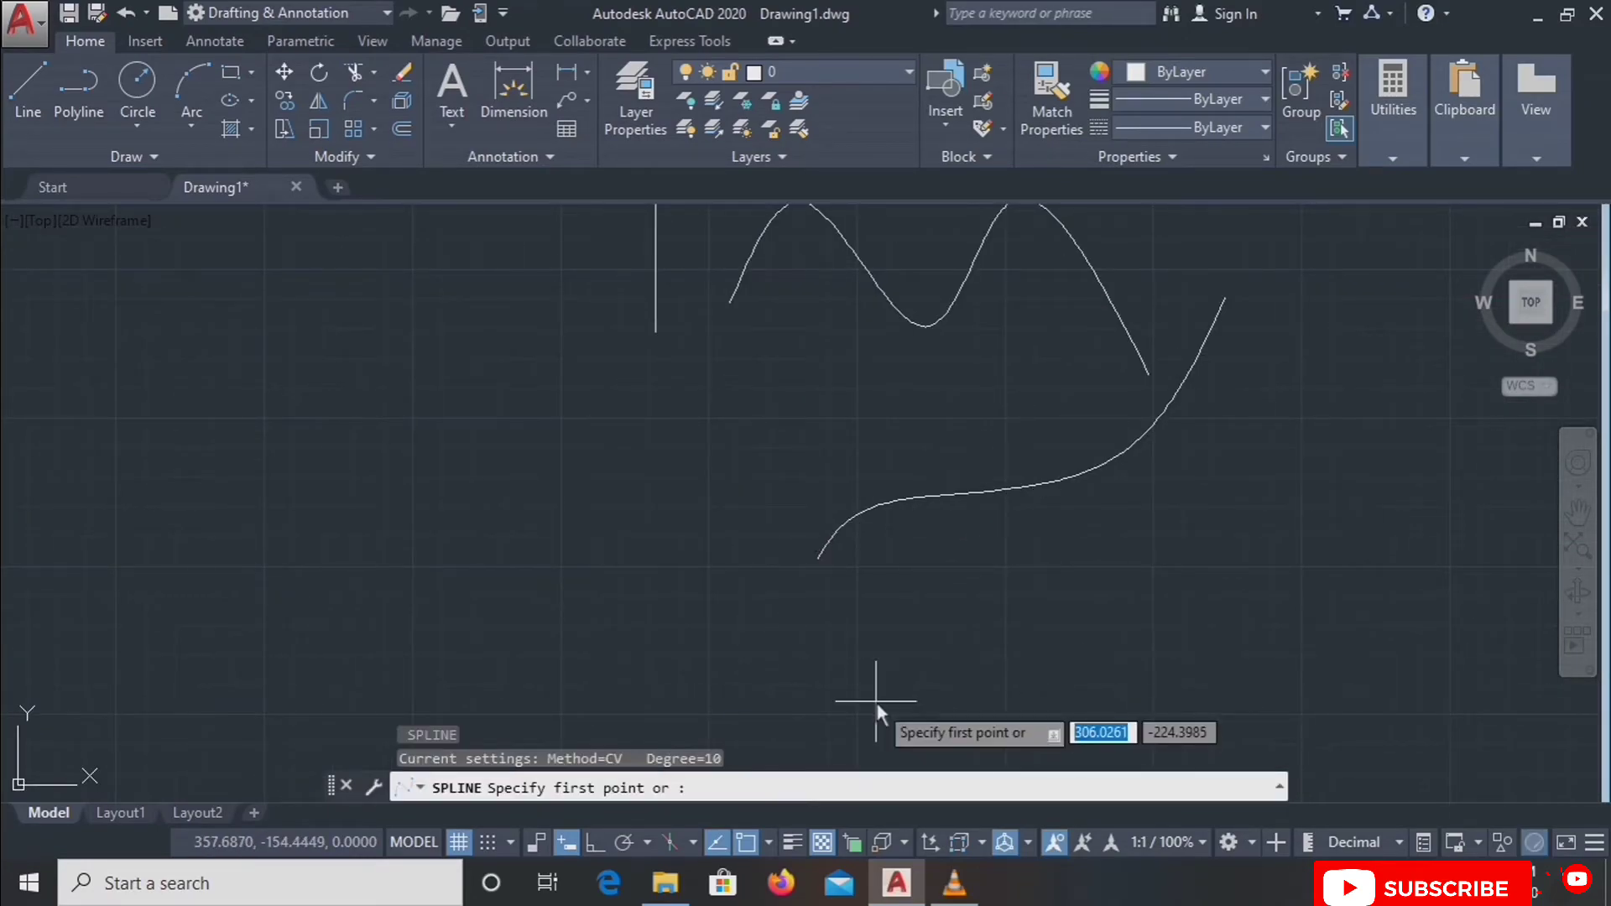
{"action": "left_click", "coordinate": [766, 787]}
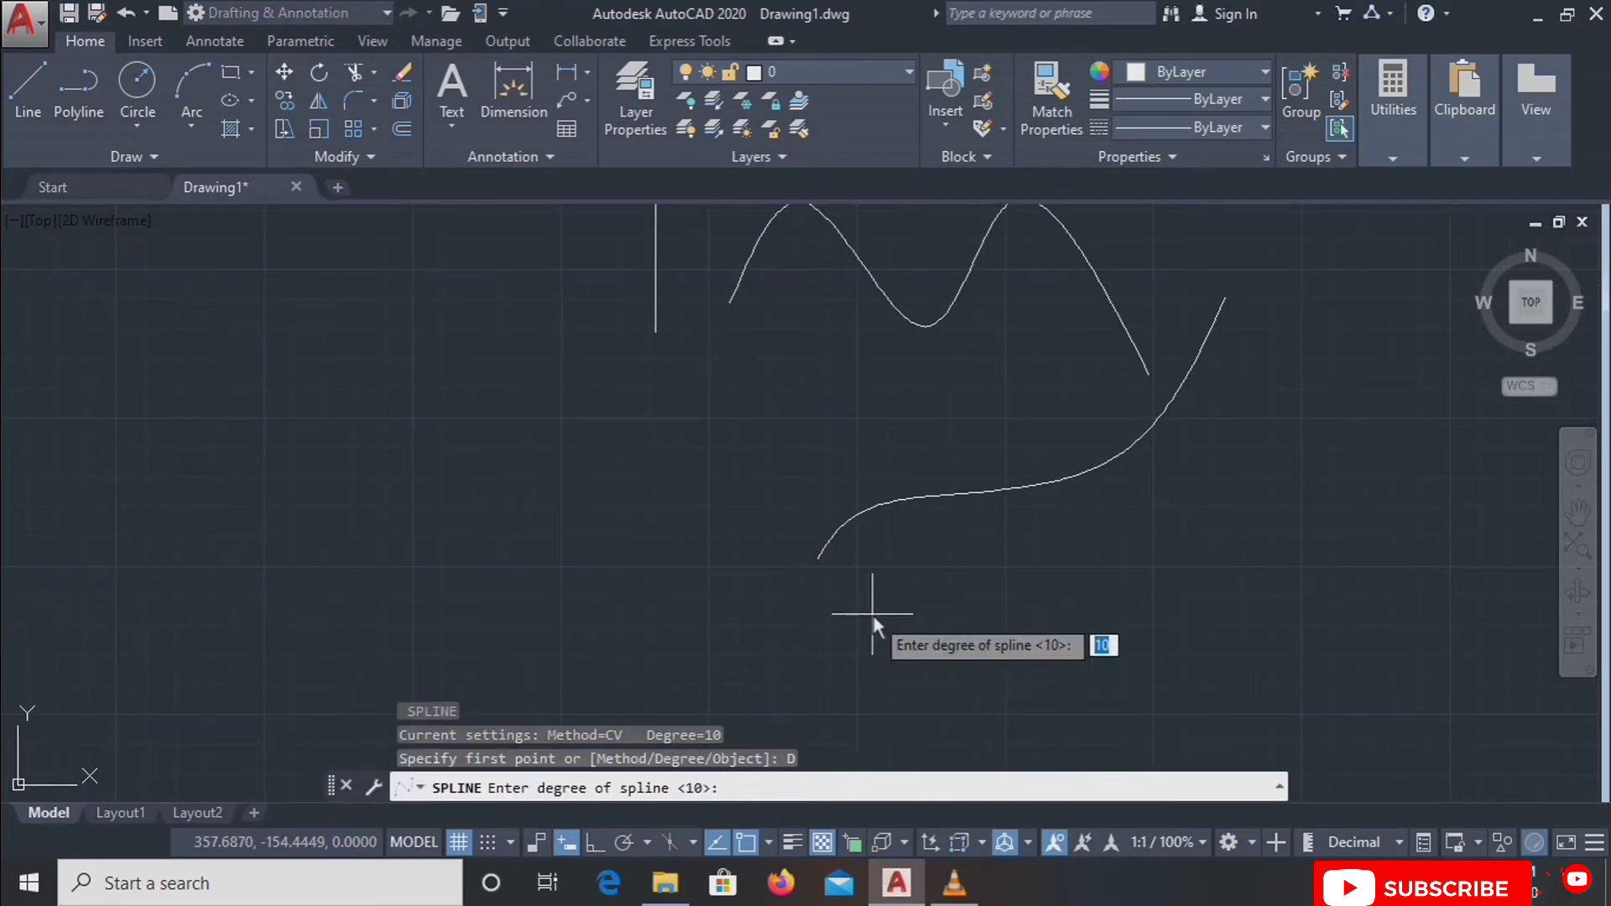
{"action": "type", "text": "1"}
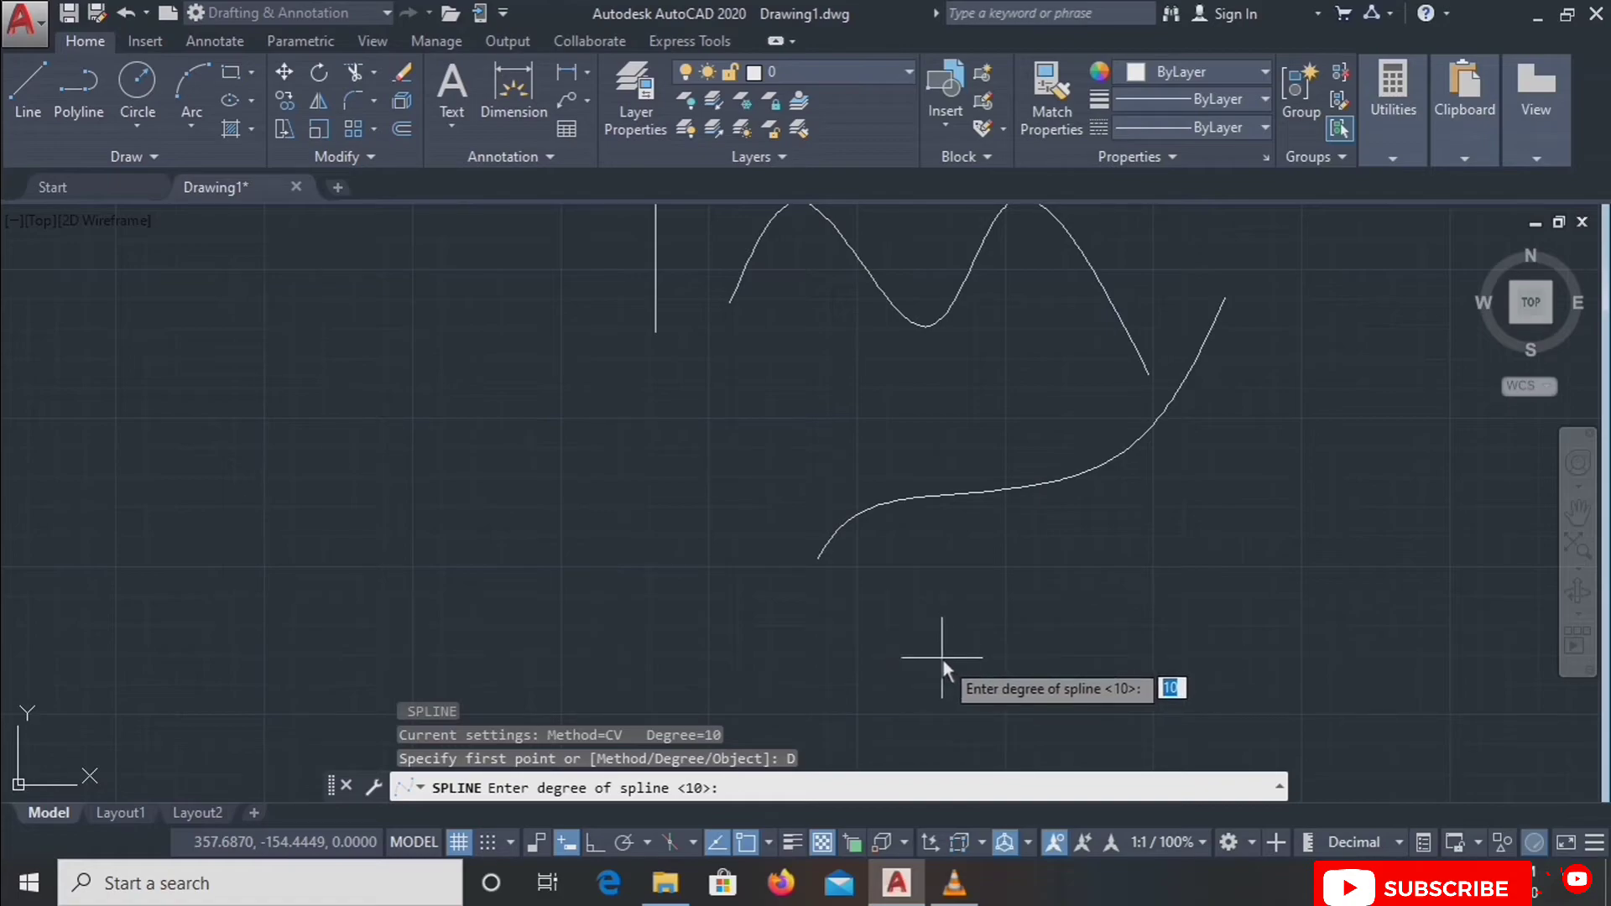
{"action": "key", "text": "Return"}
{"action": "left_click", "coordinate": [944, 672]}
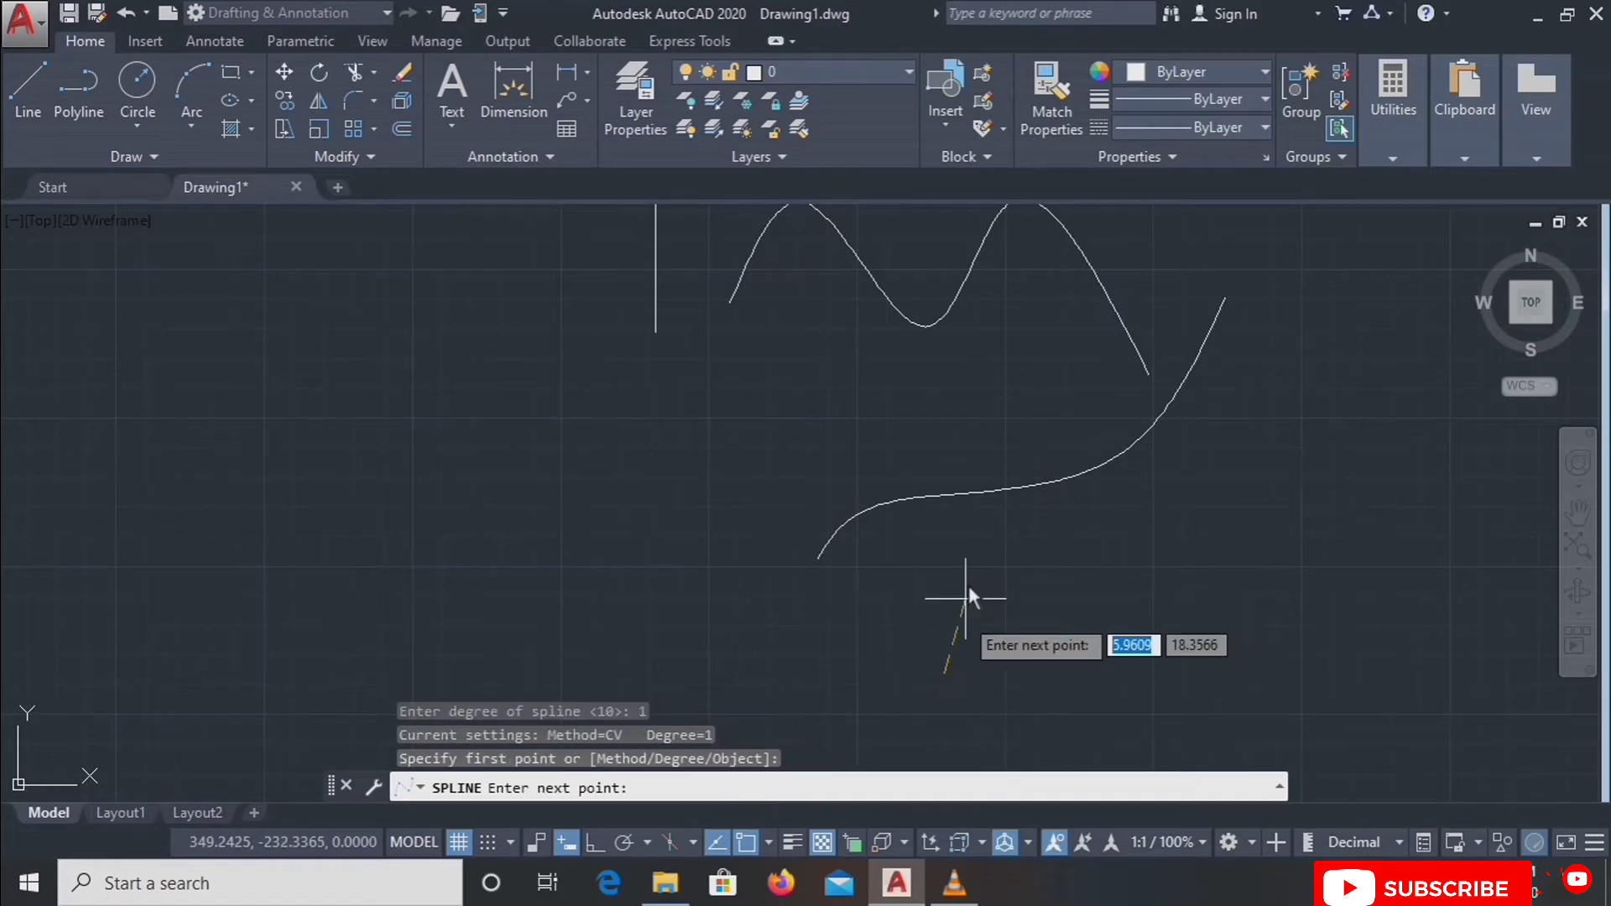
{"action": "left_click", "coordinate": [981, 579]}
{"action": "left_click", "coordinate": [1046, 656]}
{"action": "left_click", "coordinate": [1064, 580]}
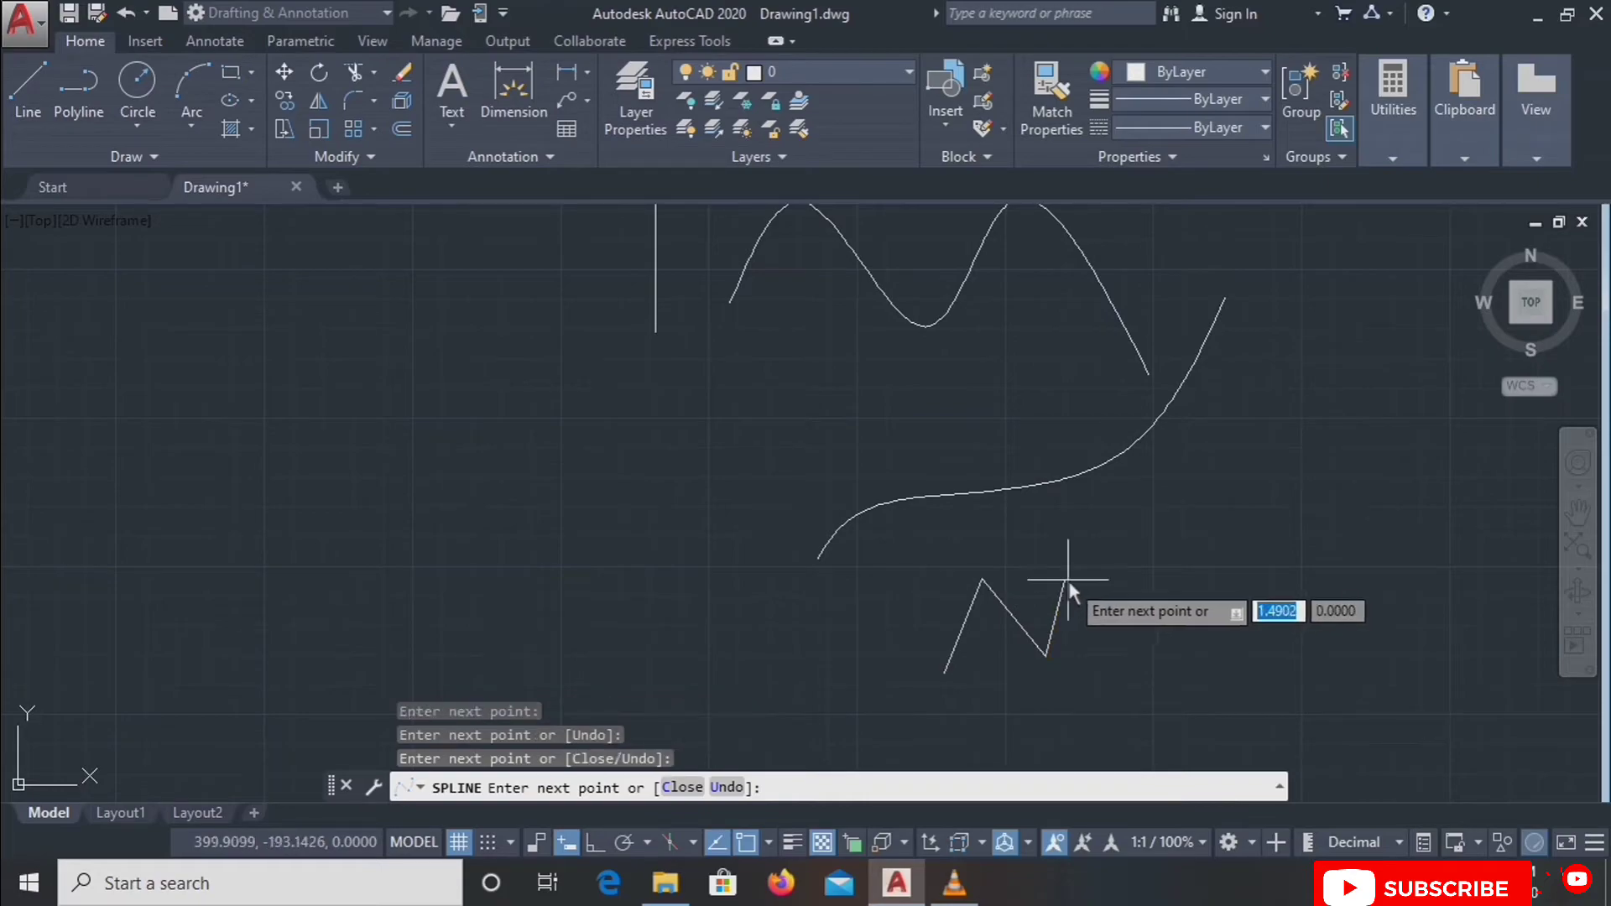
{"action": "left_click", "coordinate": [1111, 615]}
{"action": "left_click", "coordinate": [1134, 537]}
{"action": "left_click", "coordinate": [1214, 612]}
{"action": "key", "text": "Return"}
{"action": "scroll", "coordinate": [1053, 579], "scroll_direction": "up", "scroll_amount": 10}
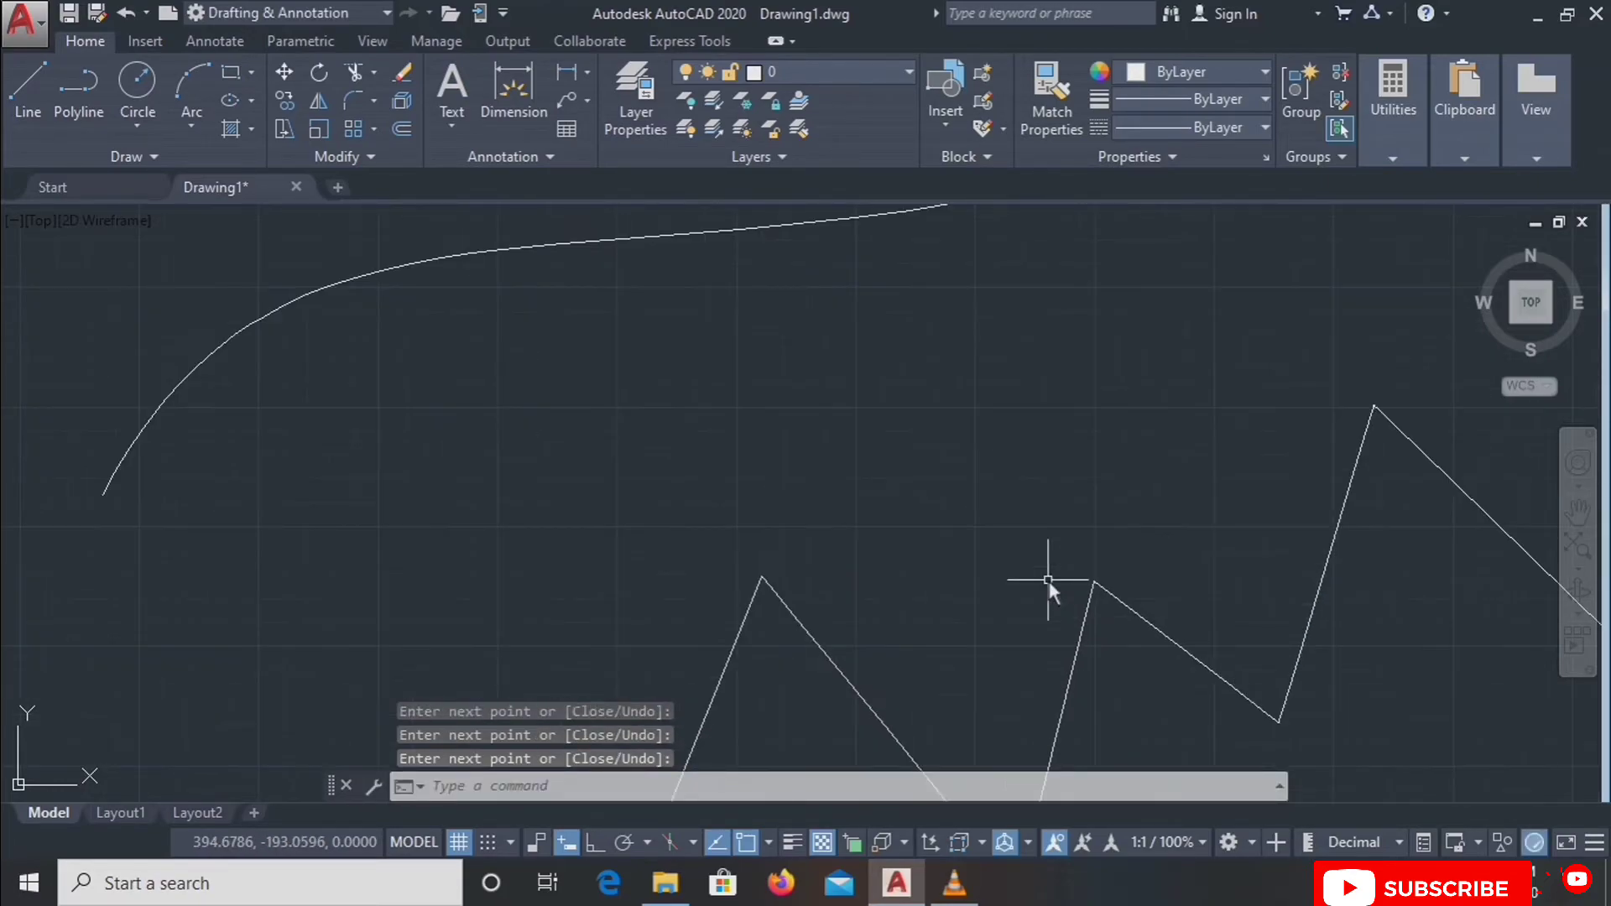
{"action": "scroll", "coordinate": [1046, 538], "scroll_direction": "down", "scroll_amount": 10}
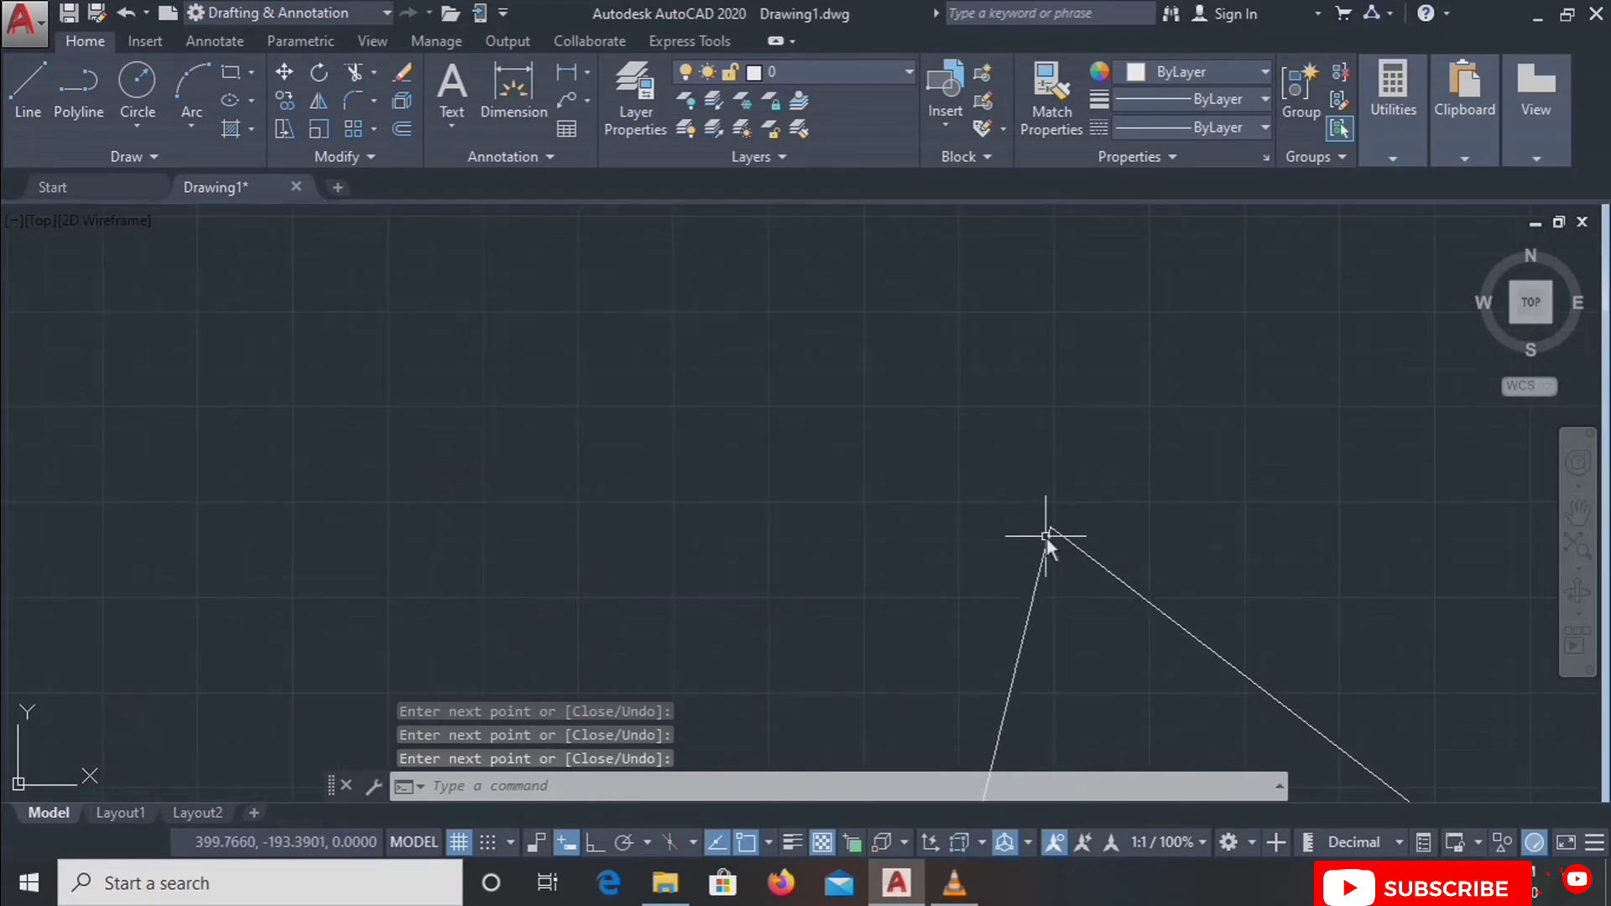
Draw a control-vertices spline of degree 4 with nine vertices, winding up and back down beside the start of the degree-10 spline.
{"action": "key", "text": "Return"}
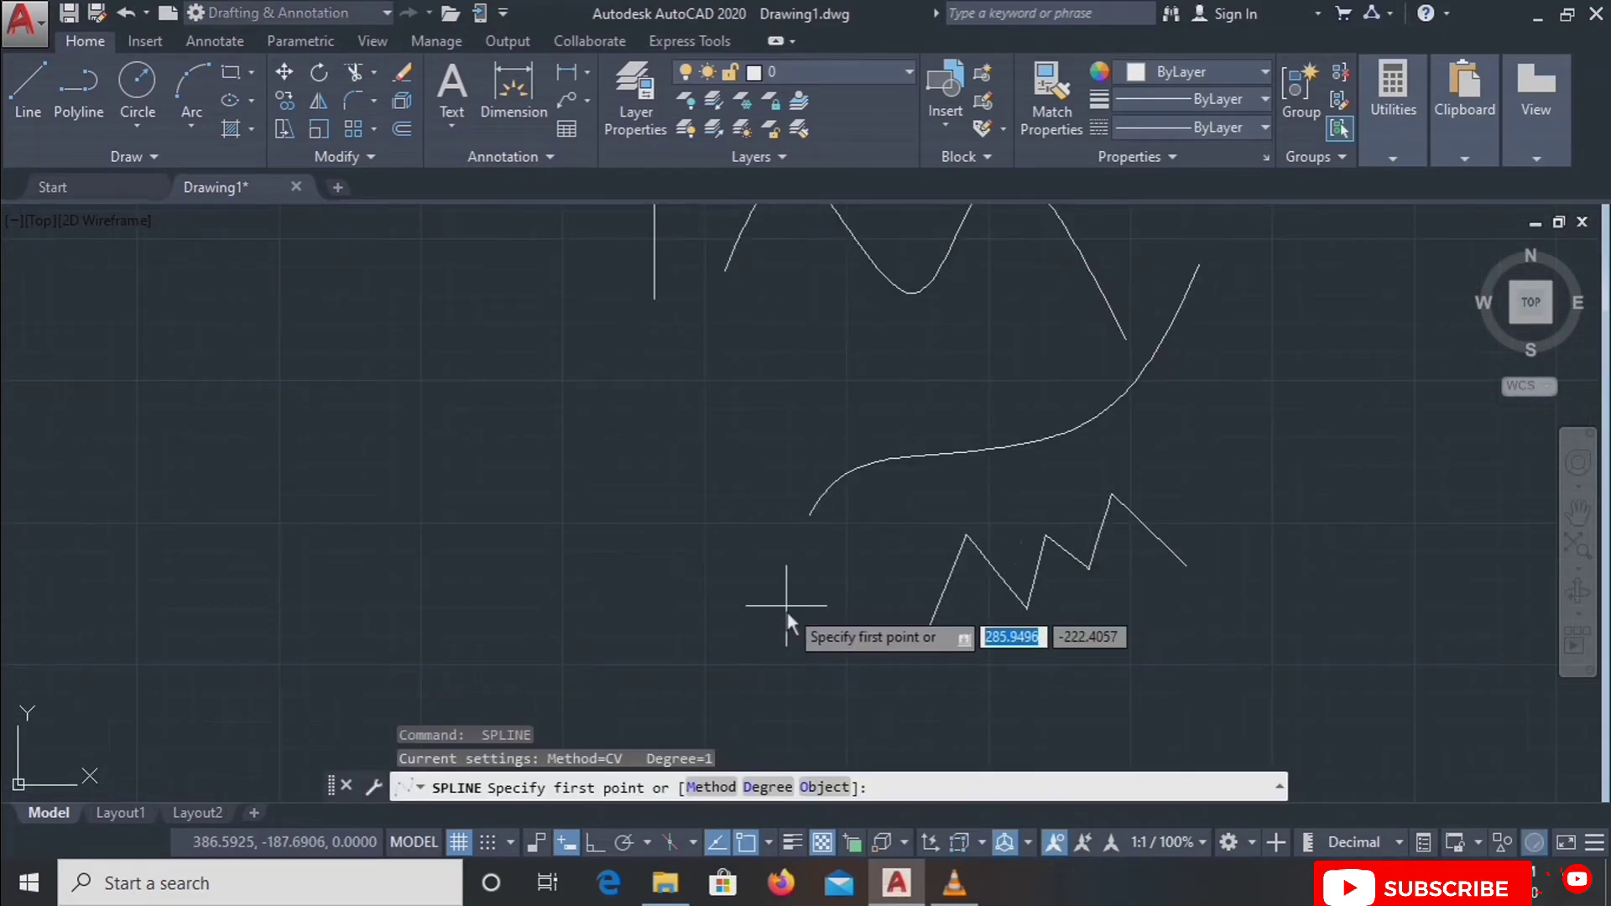
{"action": "type", "text": "D"}
{"action": "key", "text": "Return"}
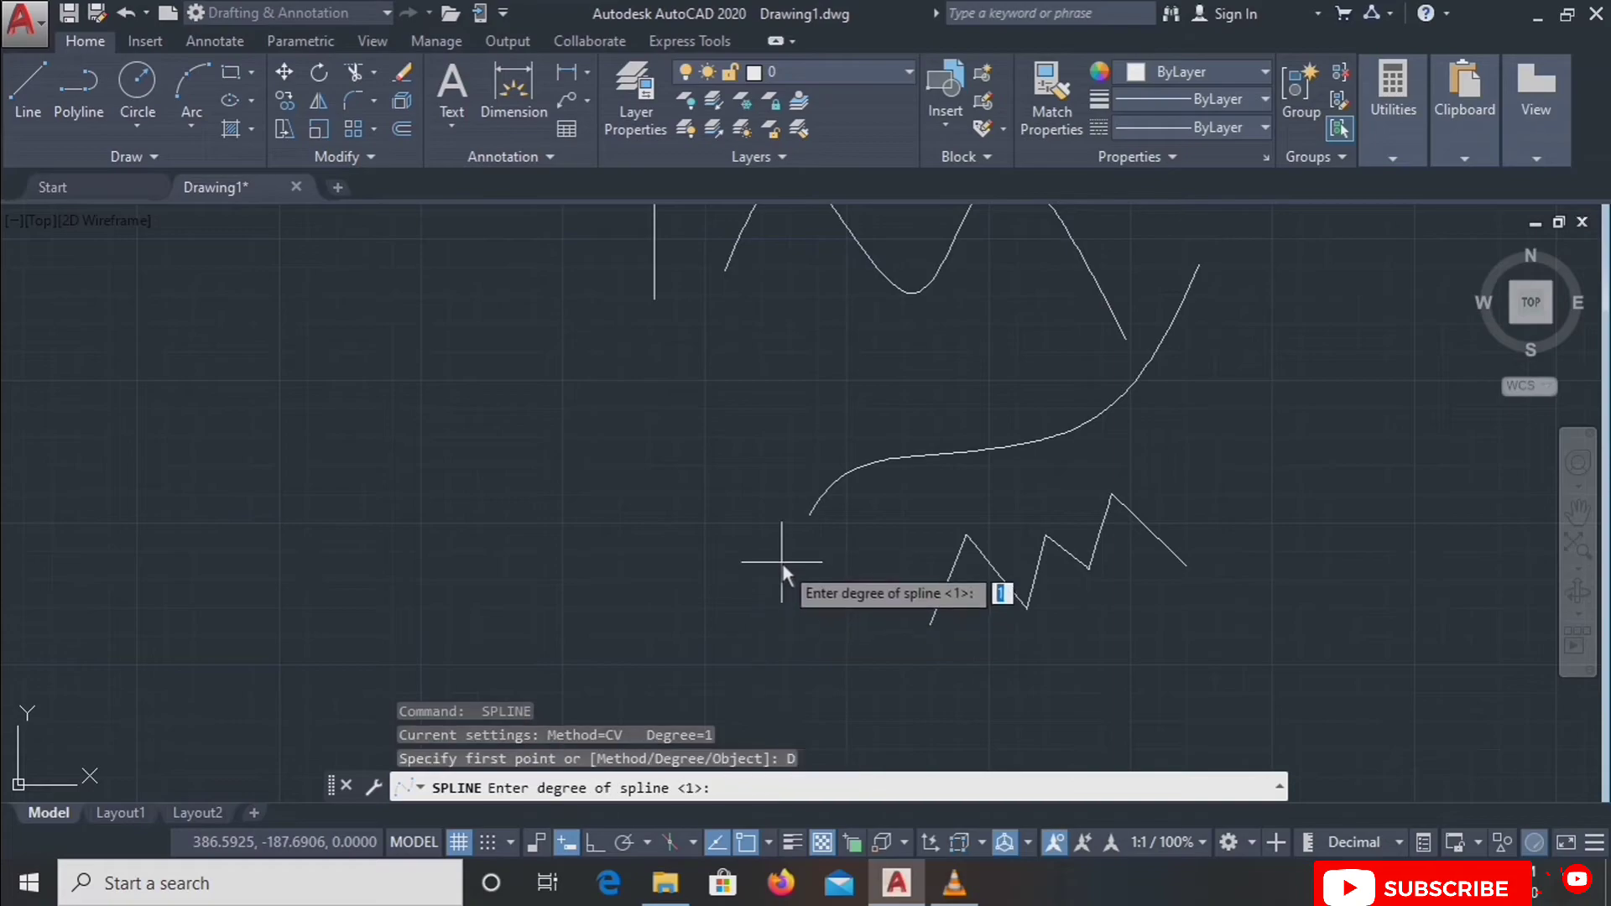
{"action": "type", "text": "4"}
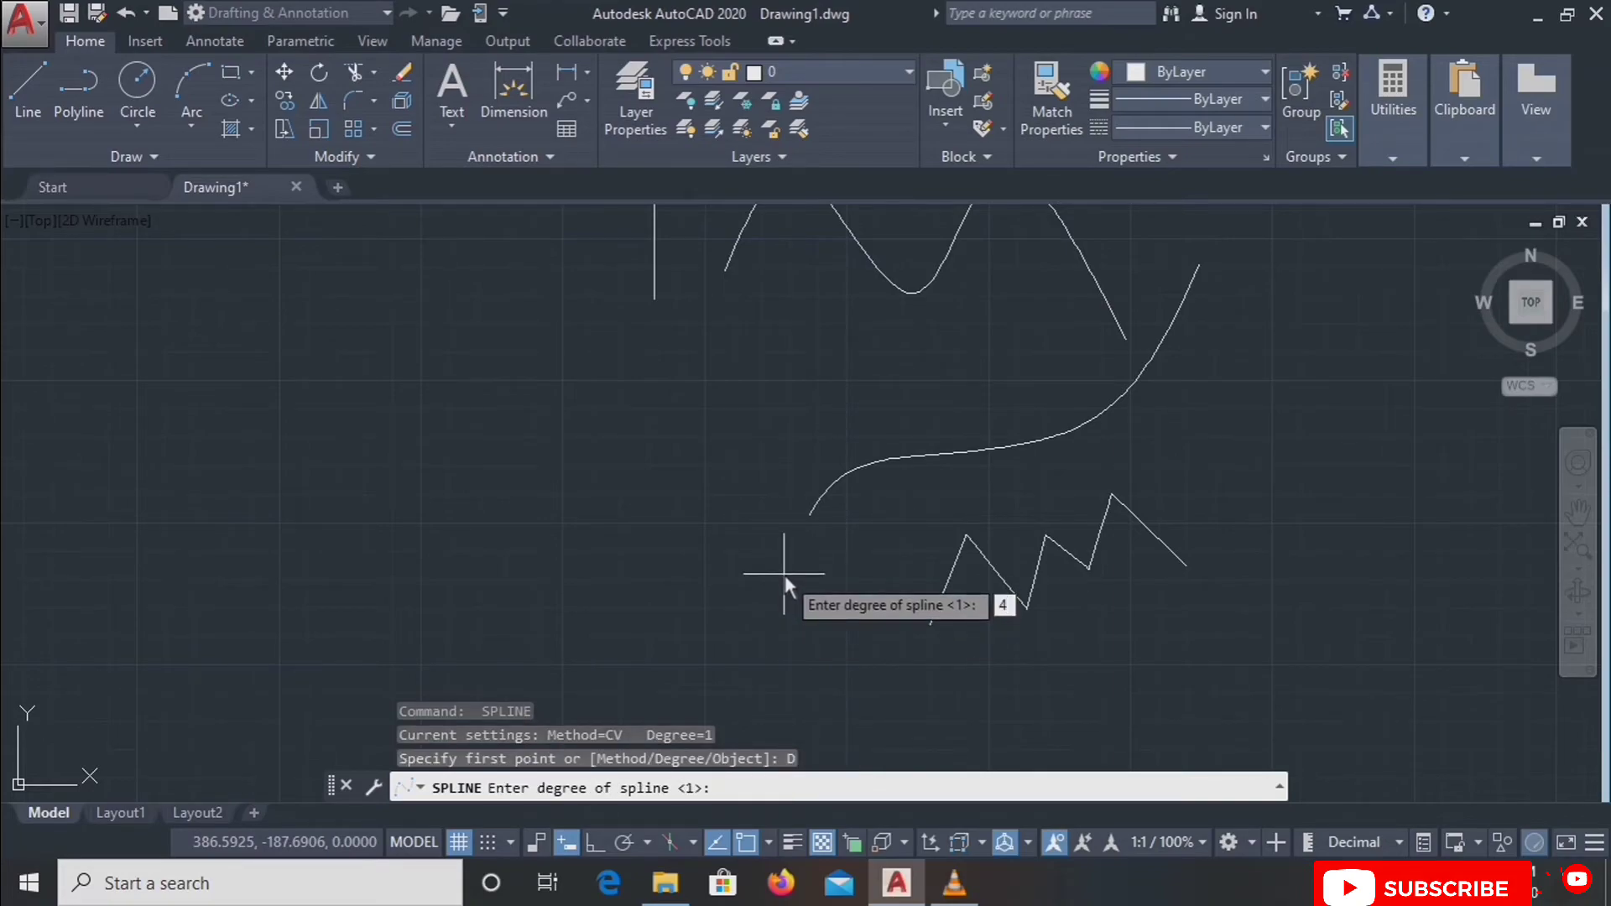
{"action": "key", "text": "Return"}
{"action": "left_click", "coordinate": [720, 700]}
{"action": "left_click", "coordinate": [869, 674]}
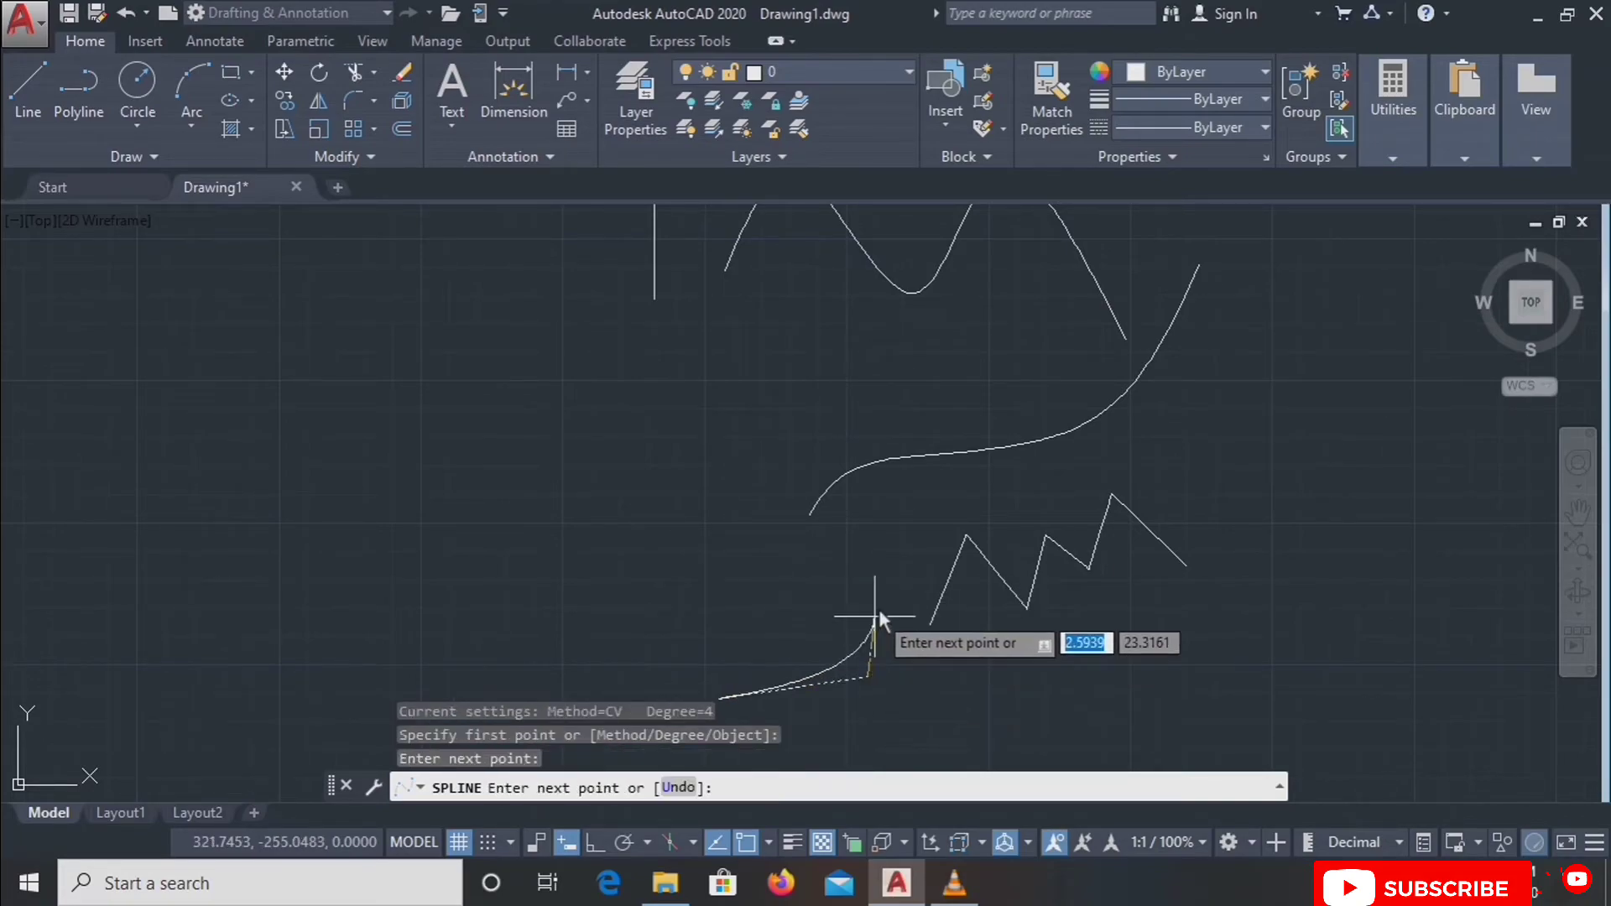
{"action": "left_click", "coordinate": [732, 515]}
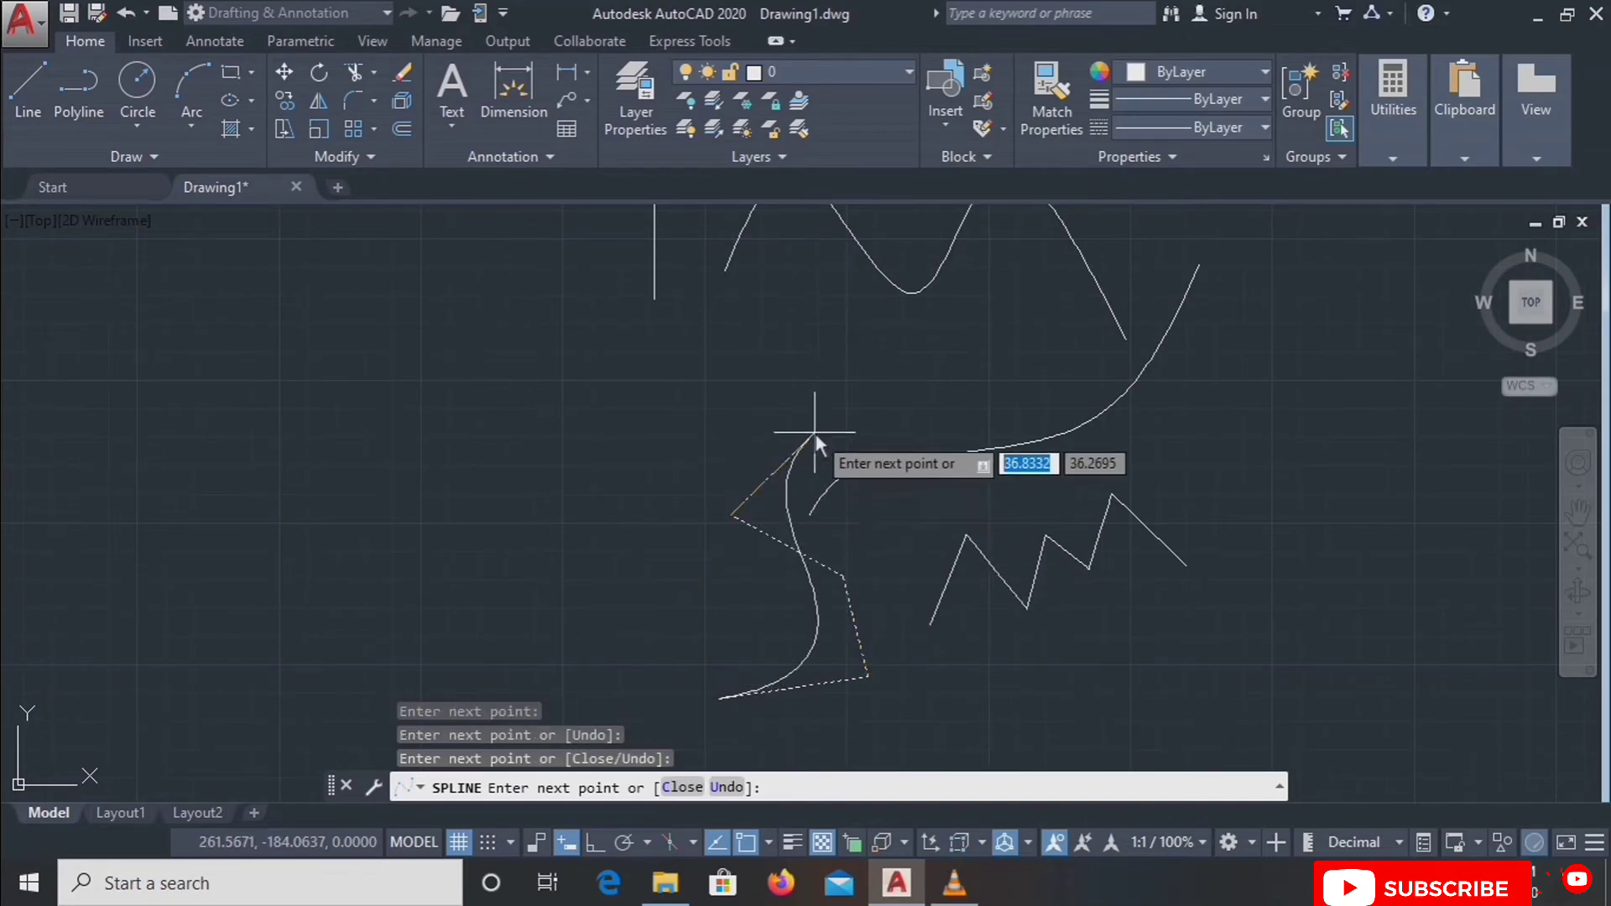
{"action": "left_click", "coordinate": [816, 433]}
{"action": "left_click", "coordinate": [905, 377]}
{"action": "left_click", "coordinate": [769, 365]}
{"action": "left_click", "coordinate": [642, 424]}
{"action": "left_click", "coordinate": [677, 593]}
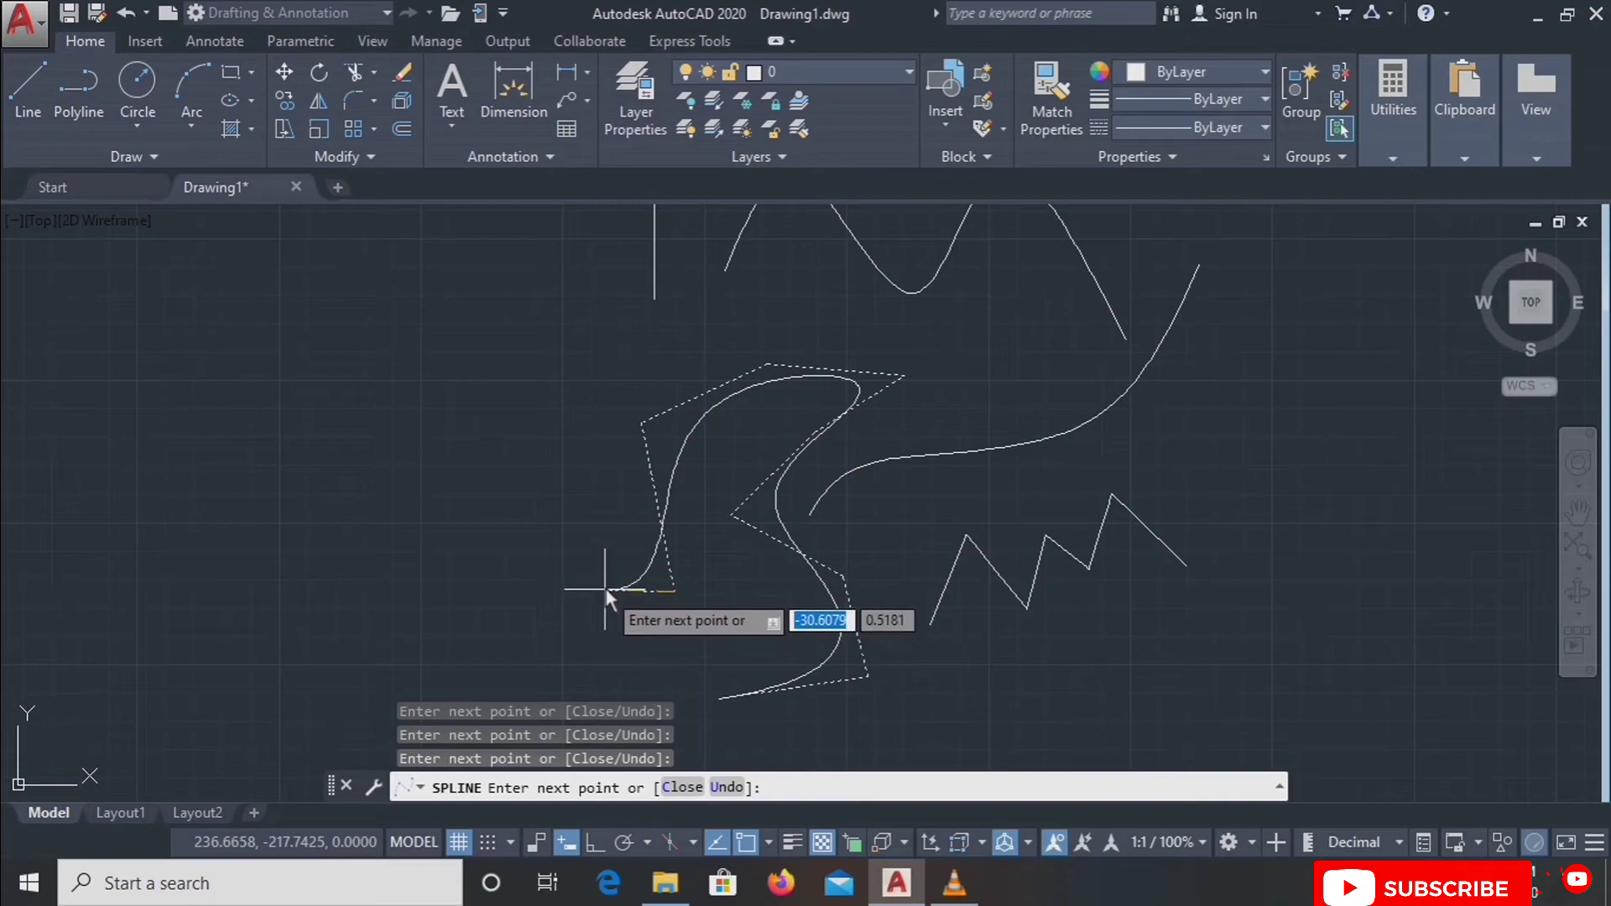
{"action": "key", "text": "Return"}
{"action": "scroll", "coordinate": [579, 503], "scroll_direction": "down", "scroll_amount": 2}
{"action": "scroll", "coordinate": [579, 497], "scroll_direction": "down", "scroll_amount": 2}
{"action": "scroll", "coordinate": [601, 514], "scroll_direction": "up", "scroll_amount": 4}
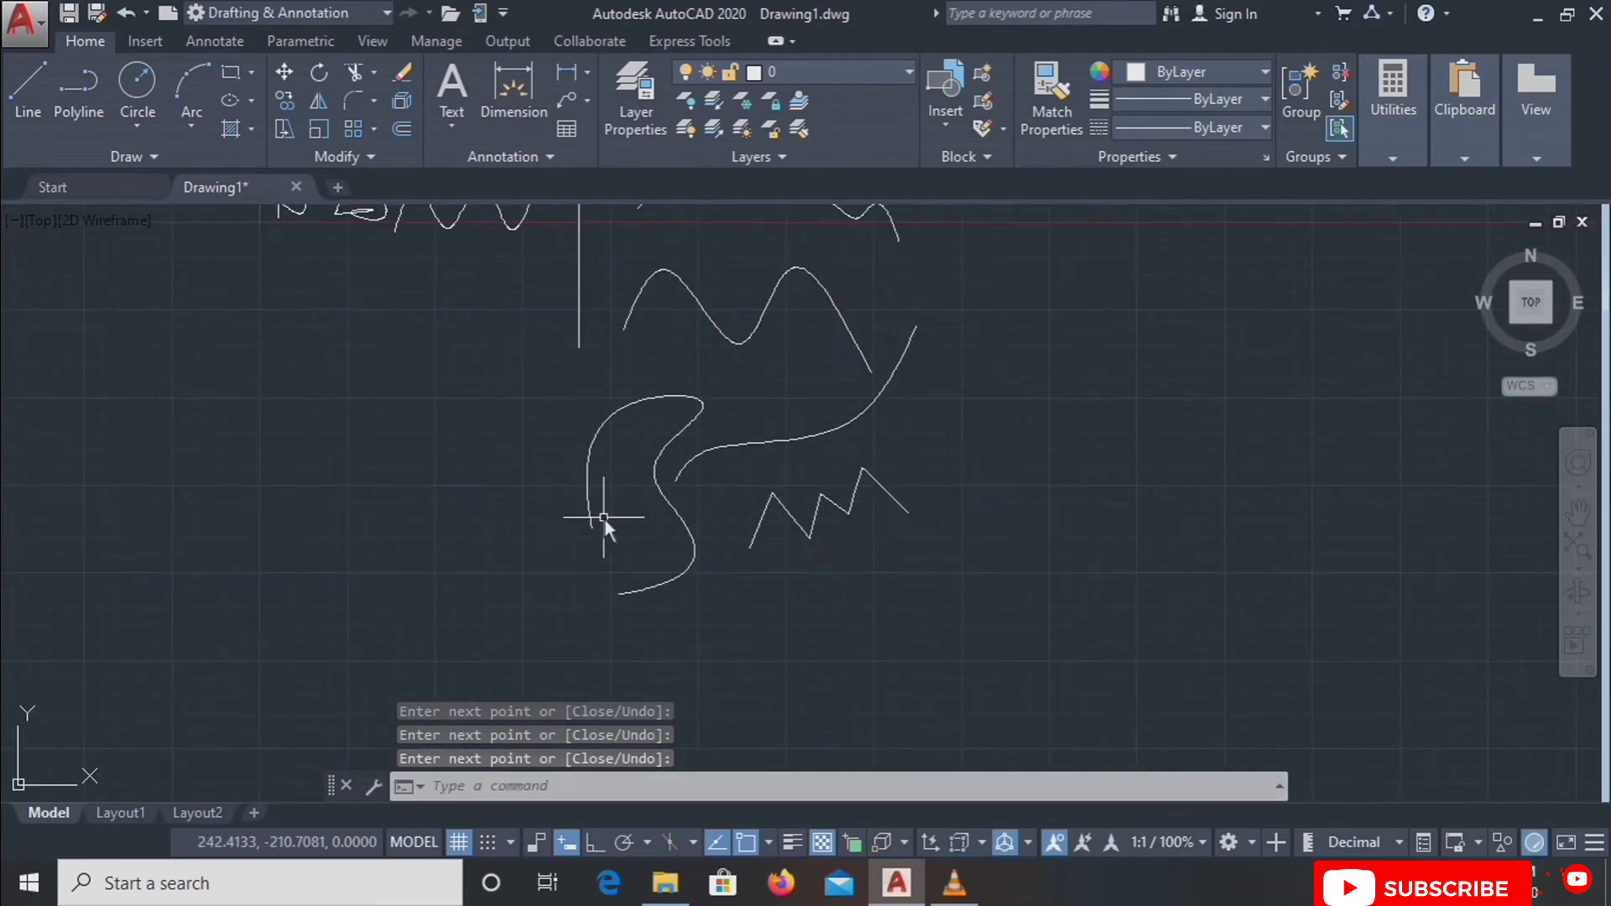
{"action": "middle_click_drag", "start_coordinate": [1110, 411], "coordinate": [801, 654]}
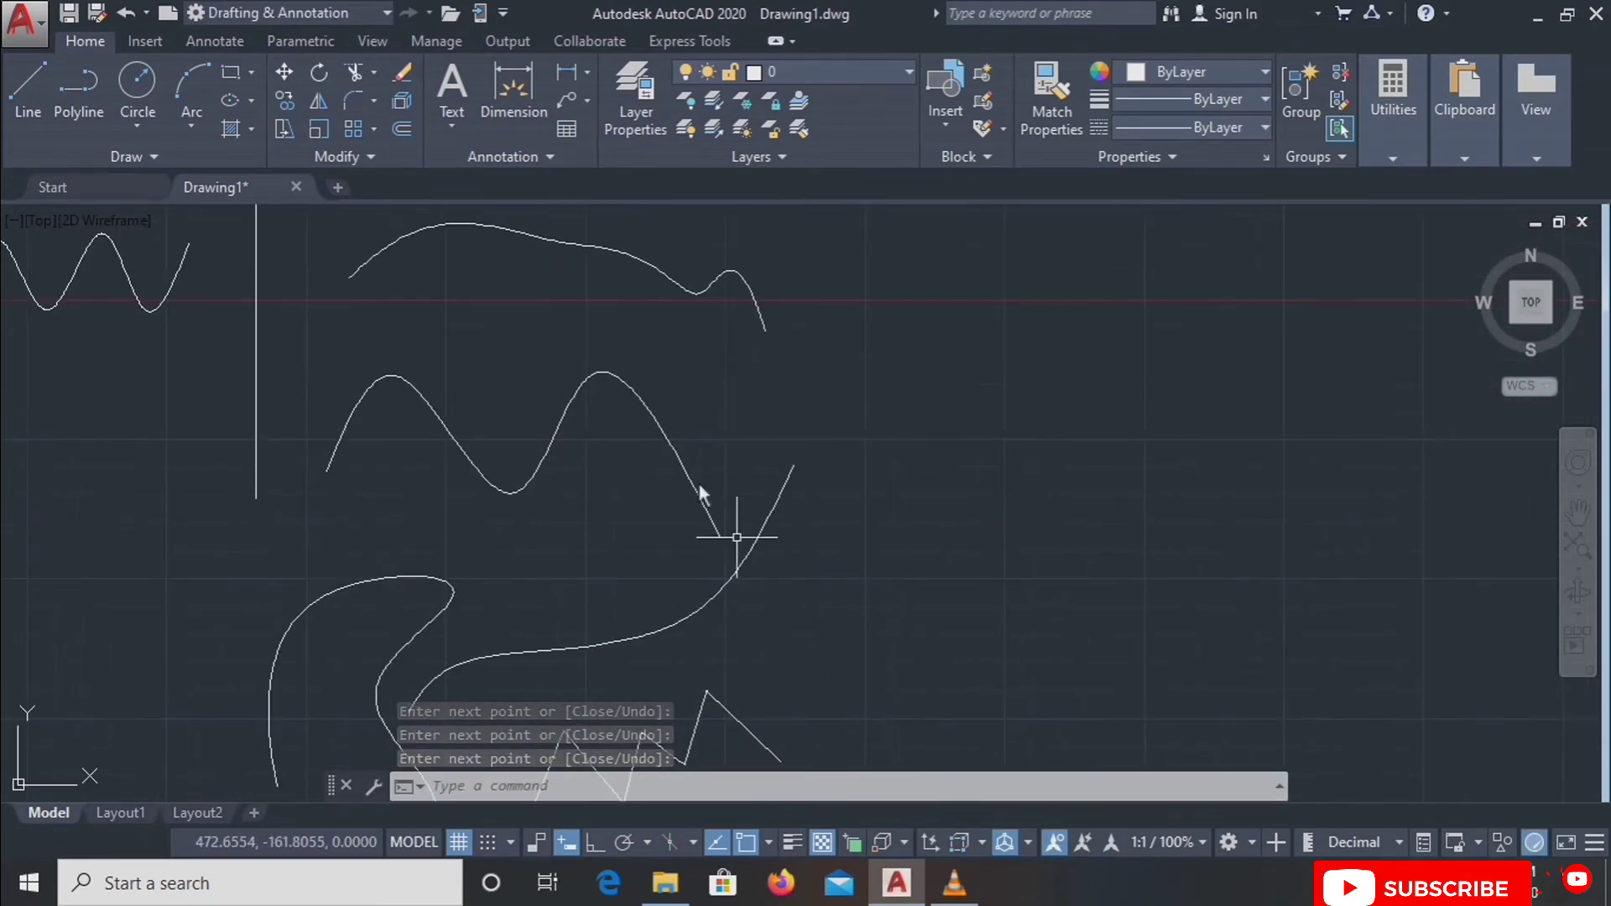
{"action": "left_click", "coordinate": [132, 157]}
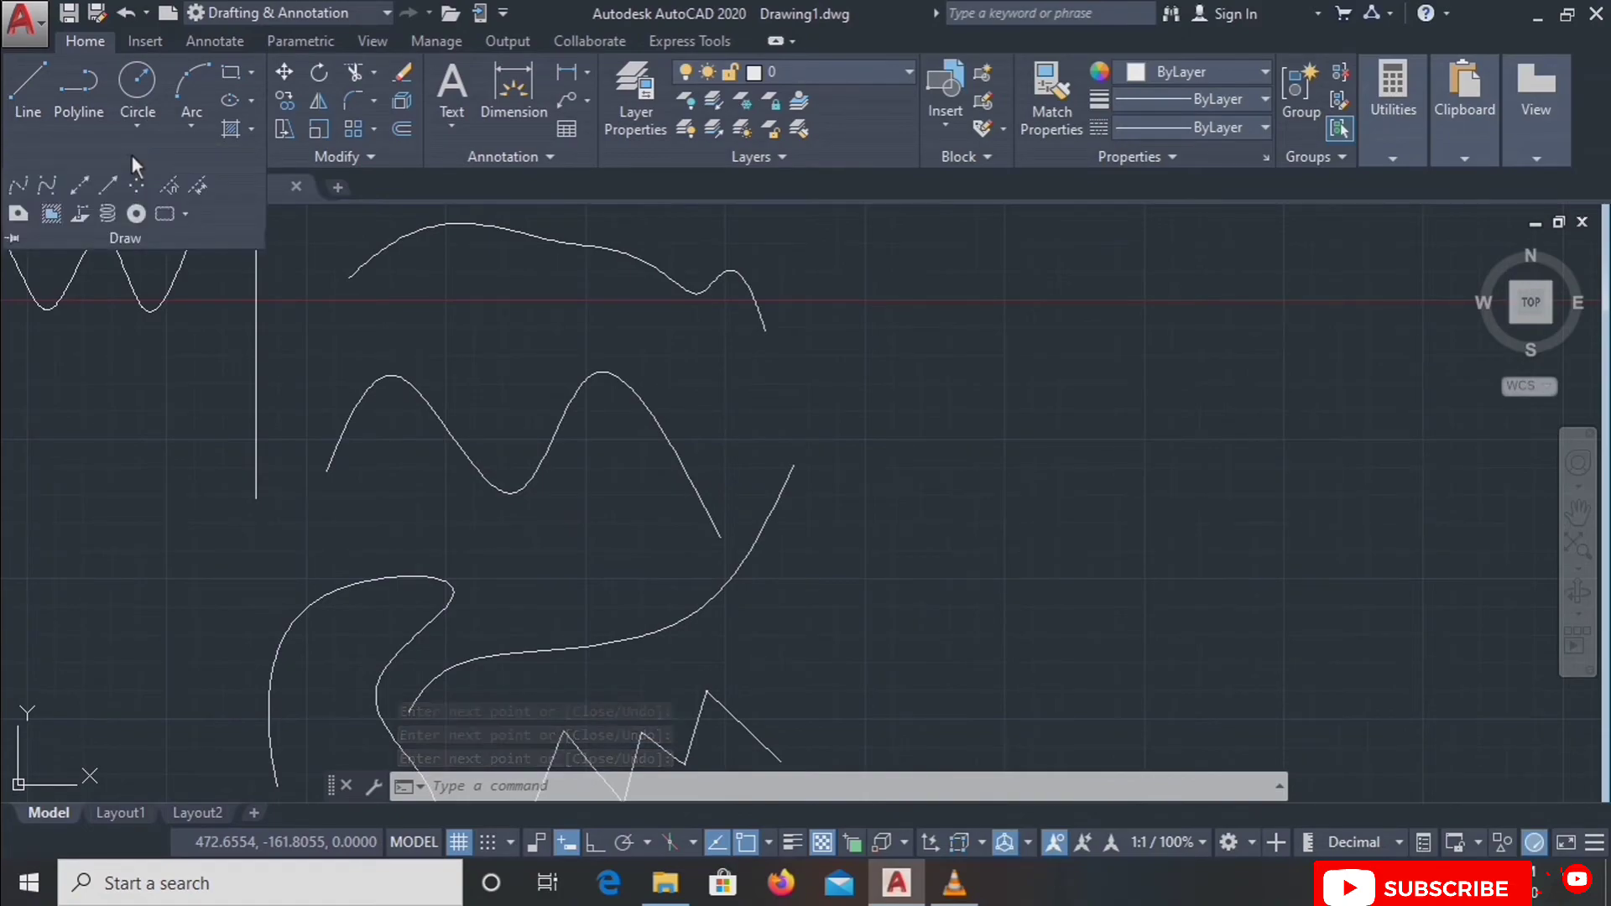
{"action": "left_click", "coordinate": [48, 187]}
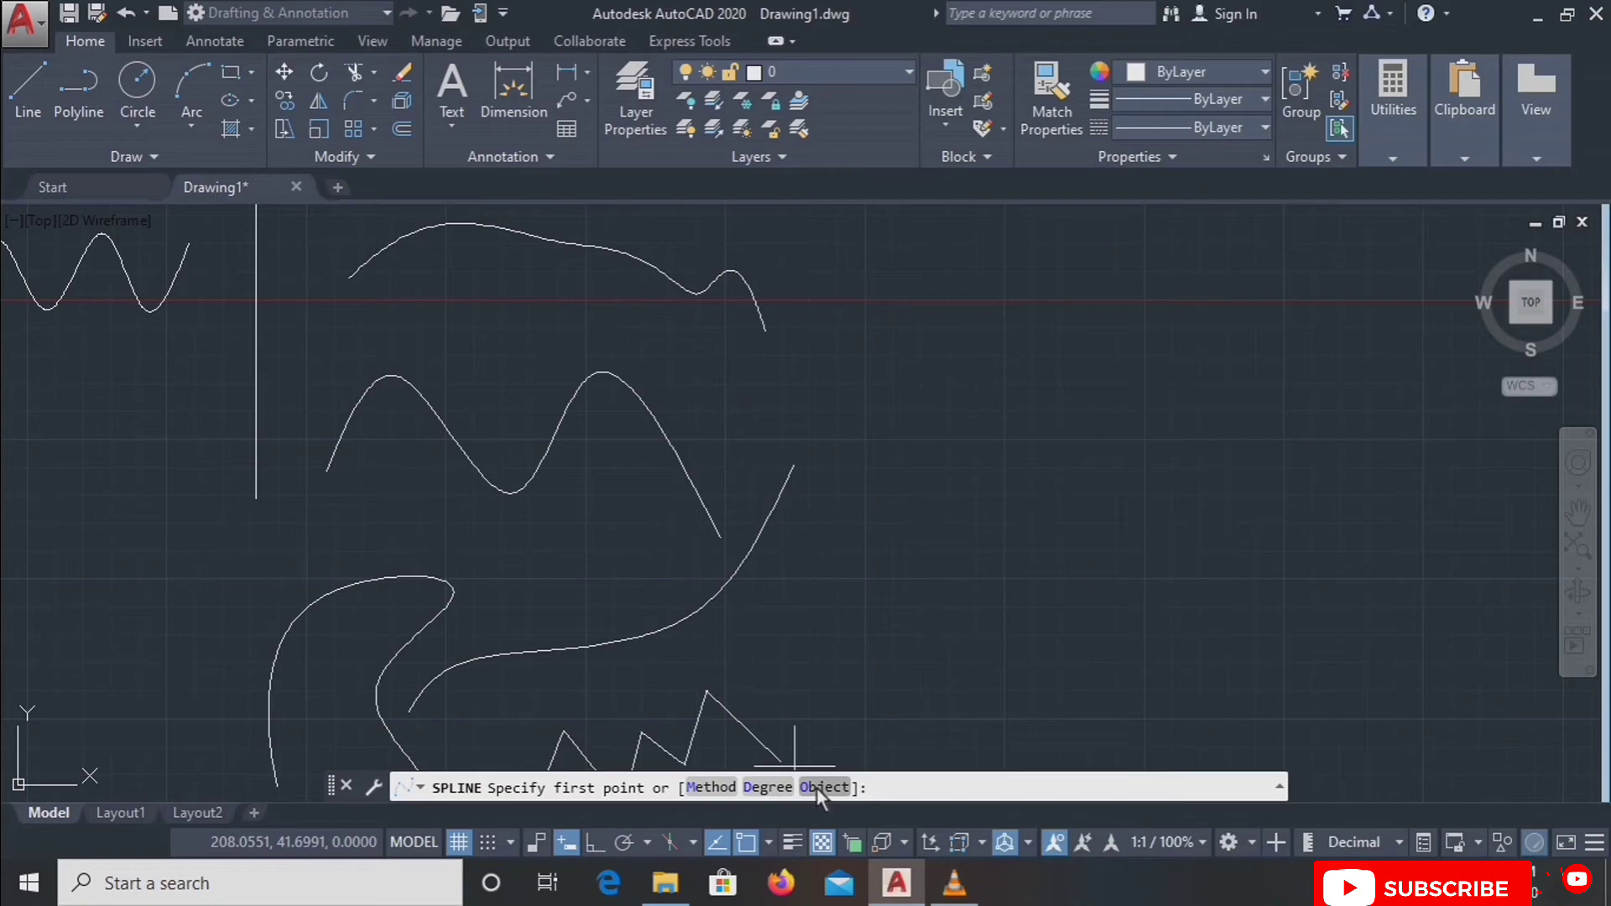
{"action": "key", "text": "Escape"}
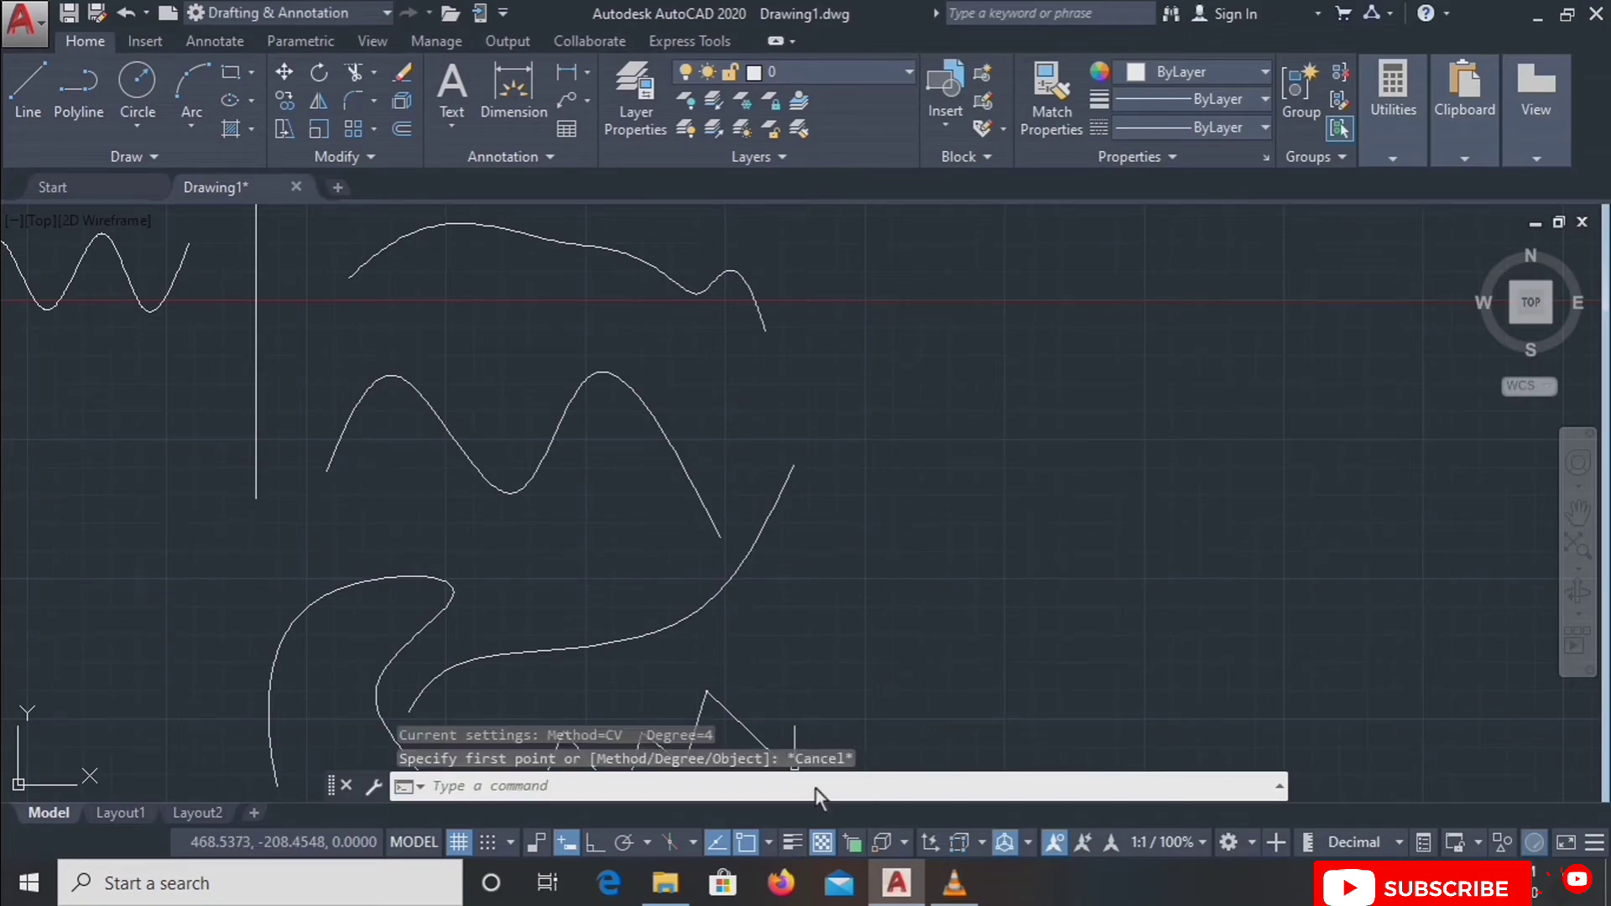
Draw an open zigzag polyline of long straight segments in the empty area beside the existing splines, ending on an upward segment.
{"action": "left_click", "coordinate": [59, 90]}
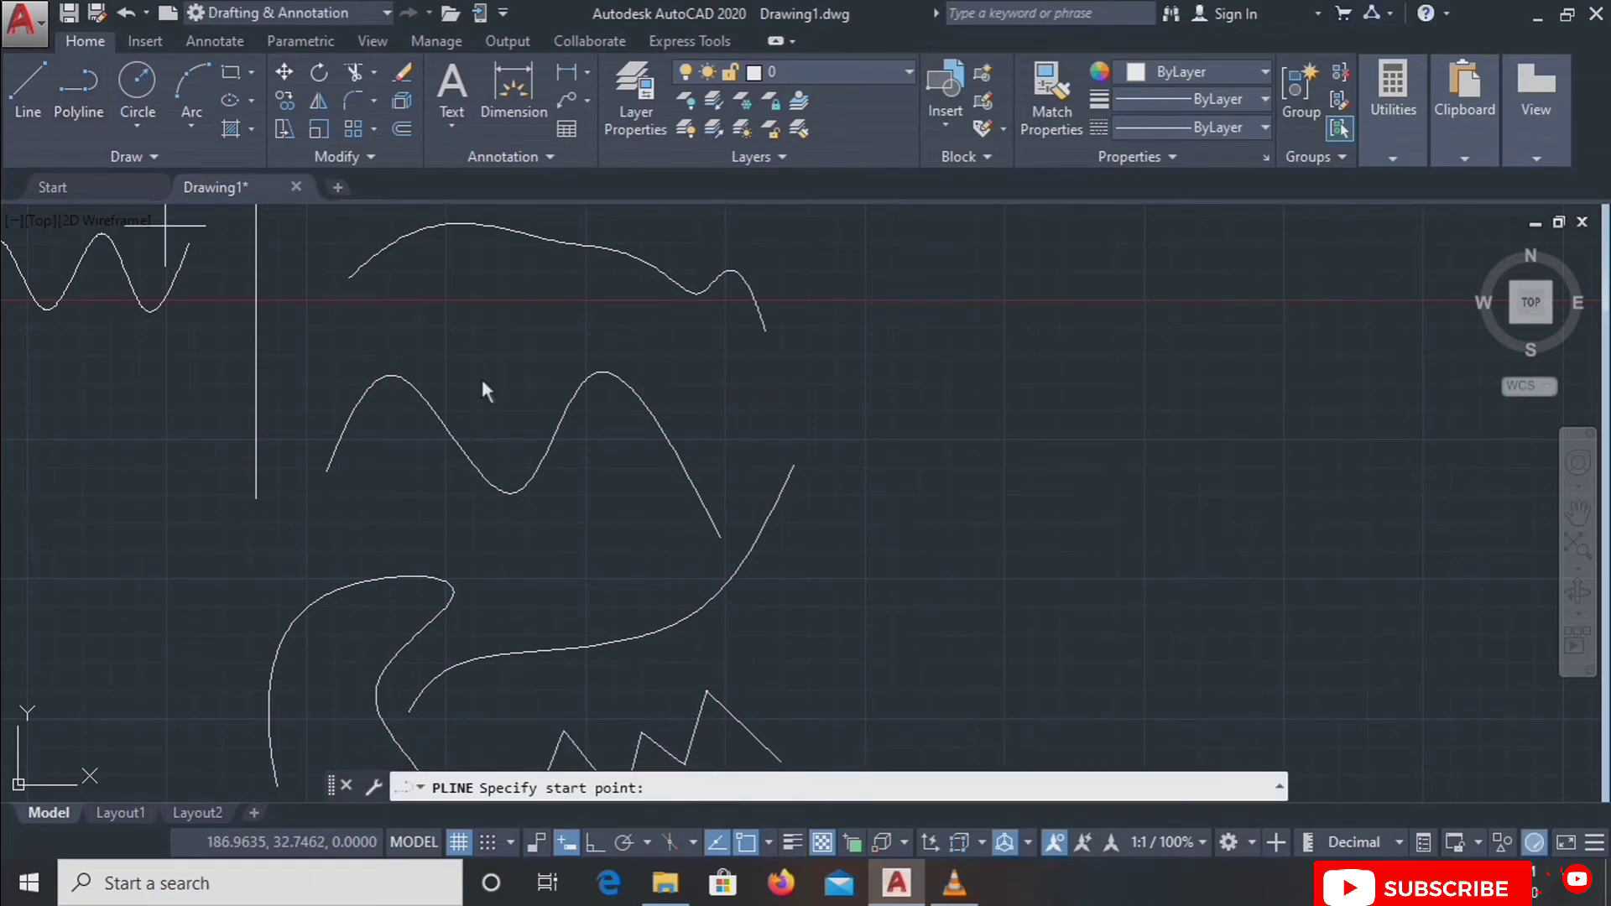
{"action": "left_click", "coordinate": [903, 547]}
{"action": "left_click", "coordinate": [981, 409]}
{"action": "left_click", "coordinate": [1113, 580]}
{"action": "left_click", "coordinate": [1146, 424]}
{"action": "left_click", "coordinate": [1355, 613]}
{"action": "left_click", "coordinate": [1416, 465]}
{"action": "left_click", "coordinate": [1491, 631]}
{"action": "left_click", "coordinate": [1539, 460]}
{"action": "key", "text": "Return"}
{"action": "middle_click_drag", "start_coordinate": [1438, 666], "coordinate": [1020, 593]}
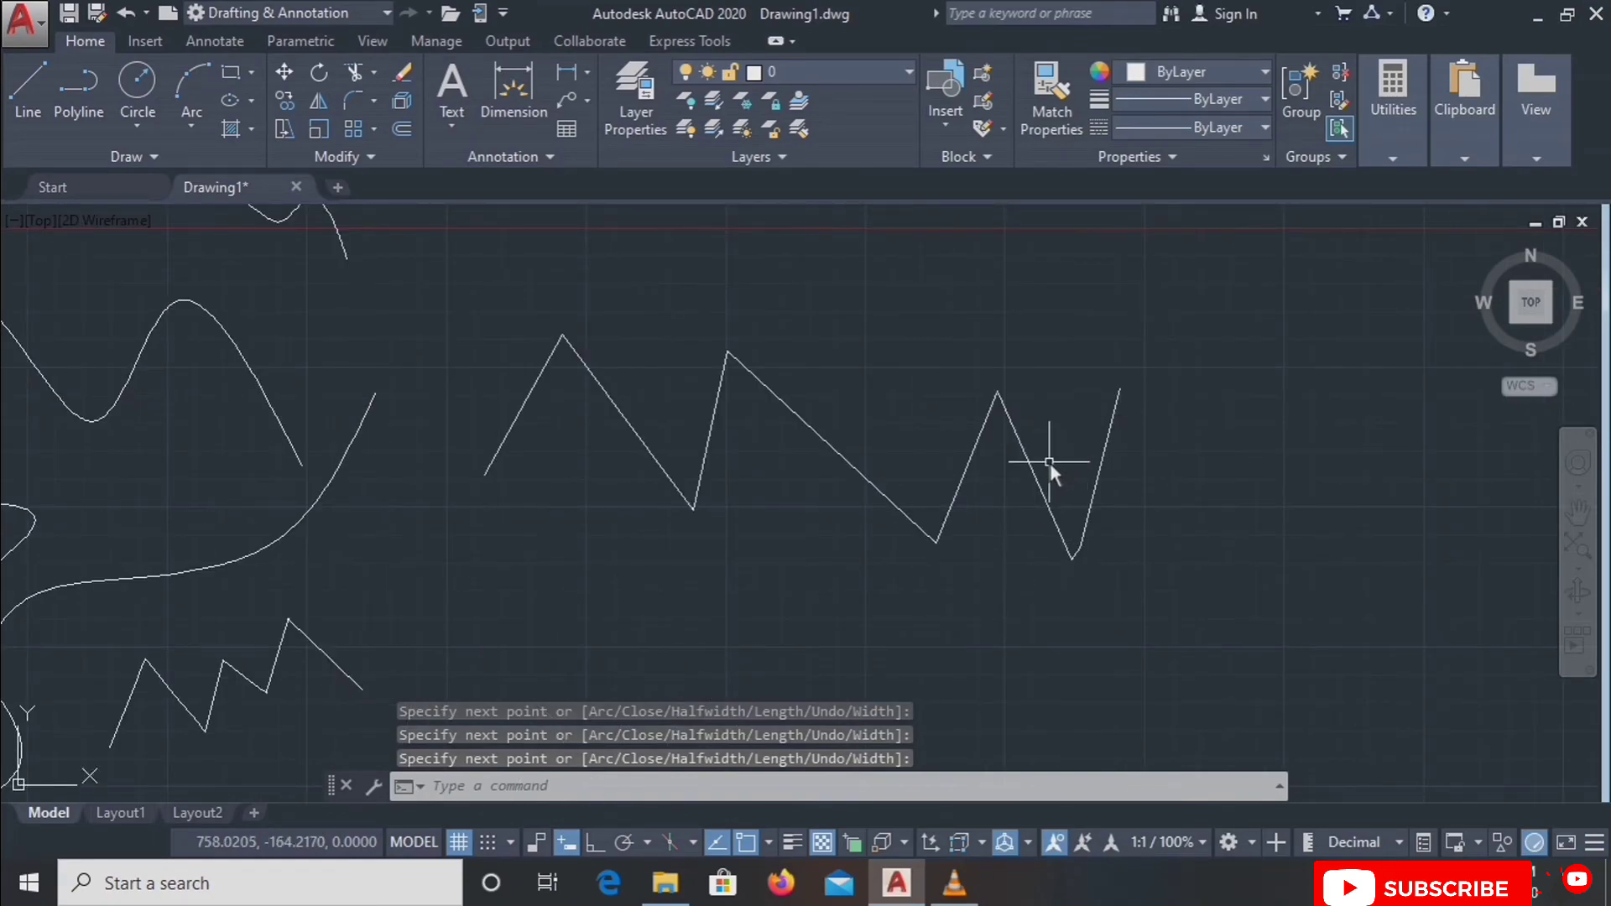
Convert the zigzag polyline into a spline using the Object option of the control-vertices Spline command.
{"action": "left_click", "coordinate": [25, 163]}
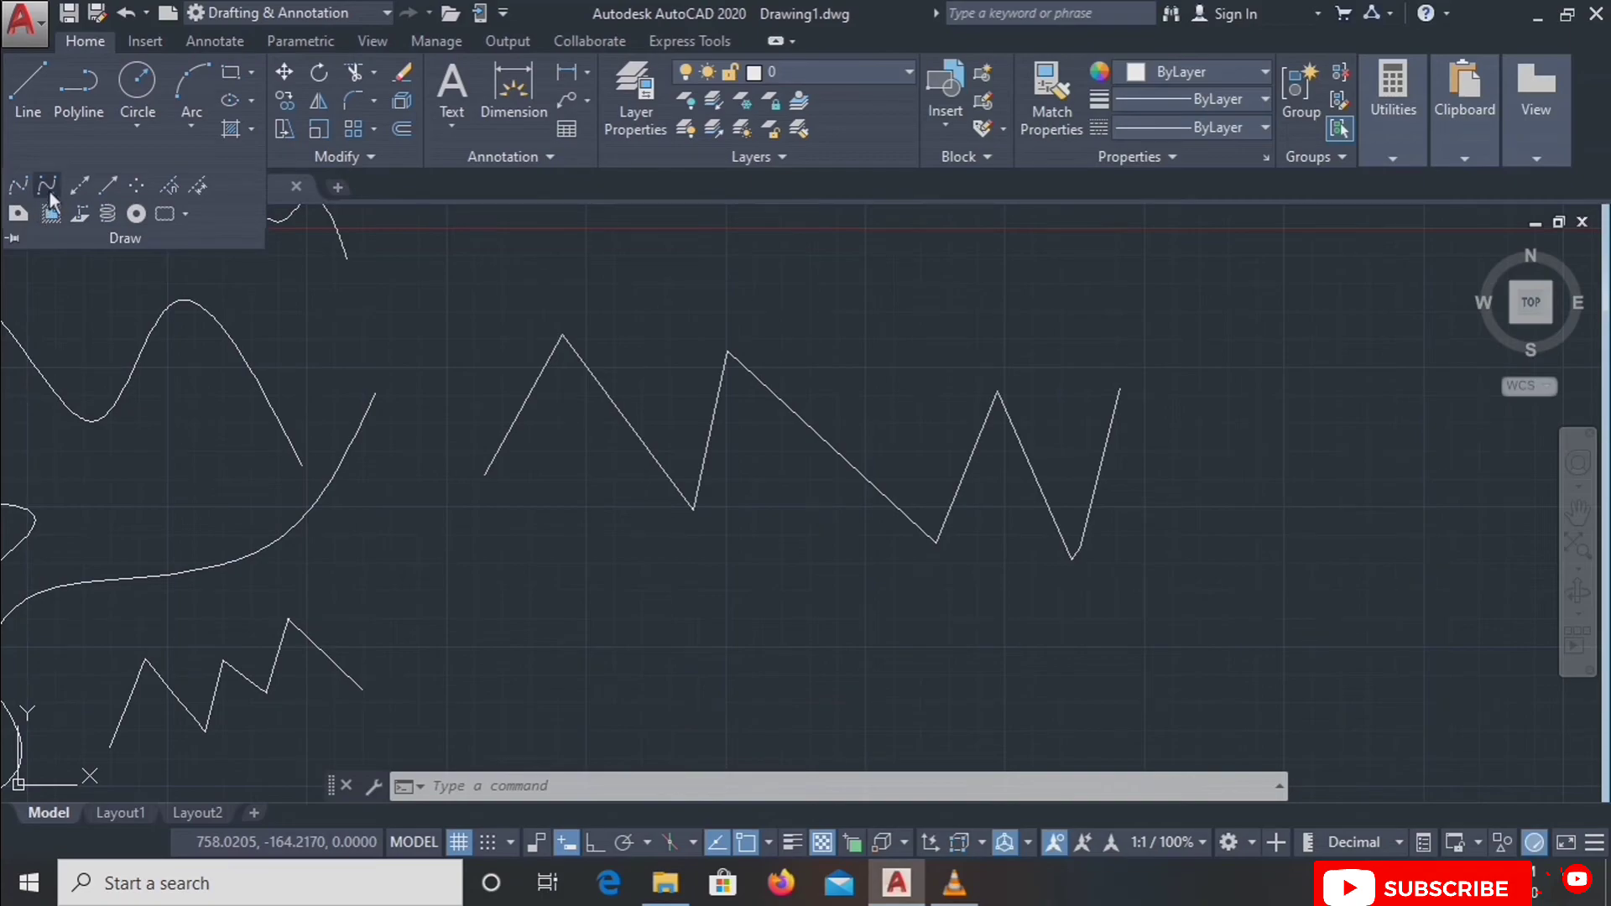
{"action": "left_click", "coordinate": [48, 188]}
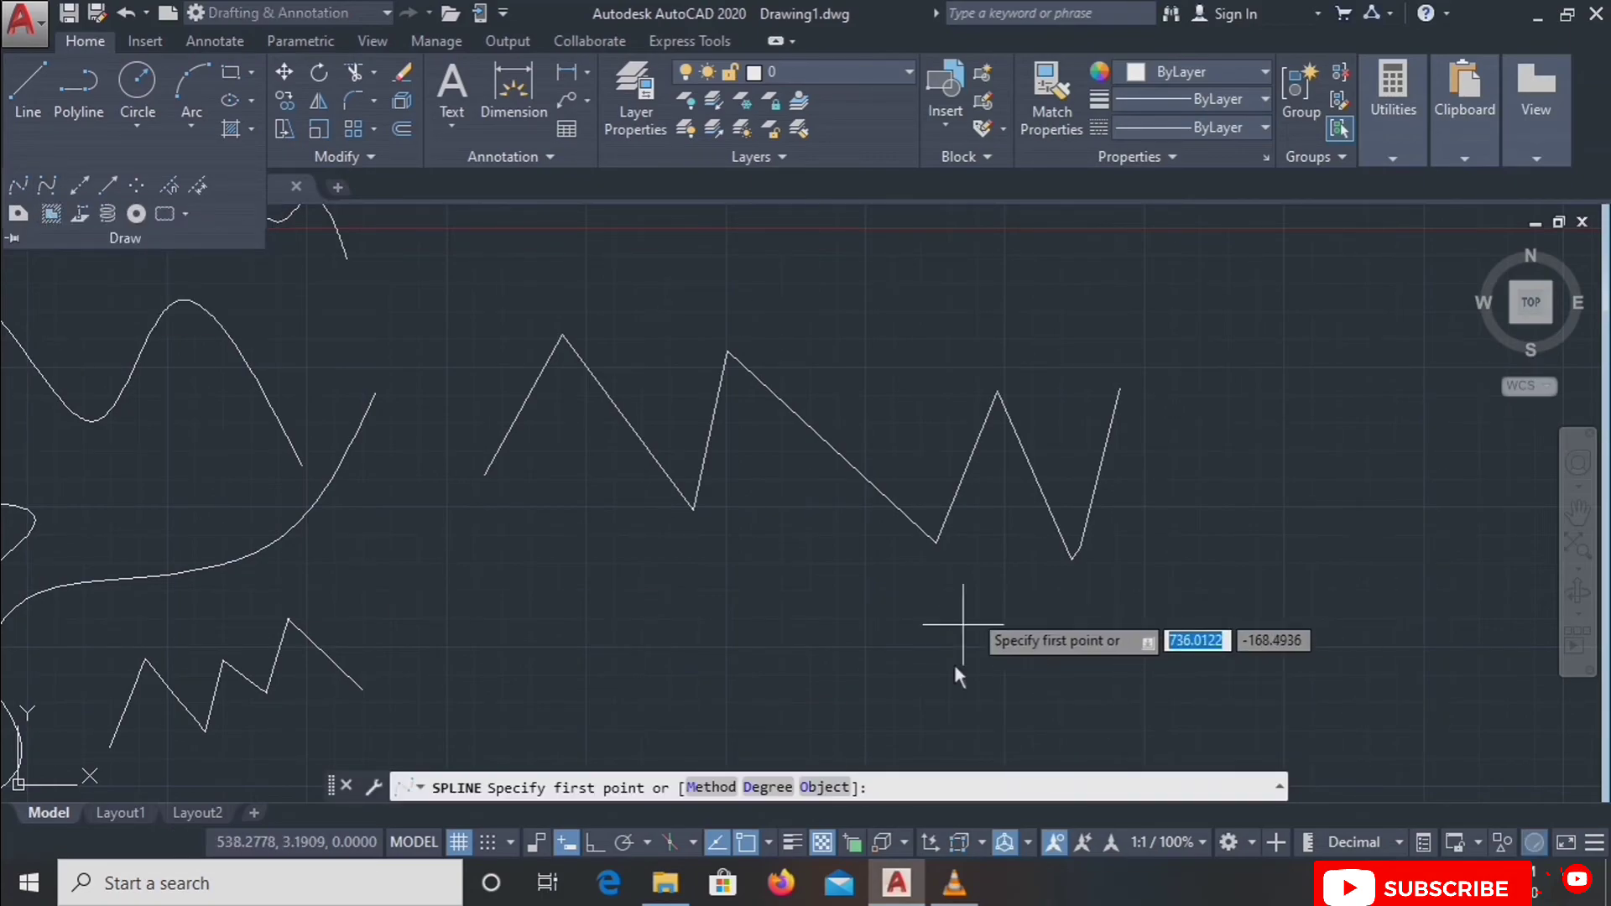
{"action": "left_click", "coordinate": [830, 787]}
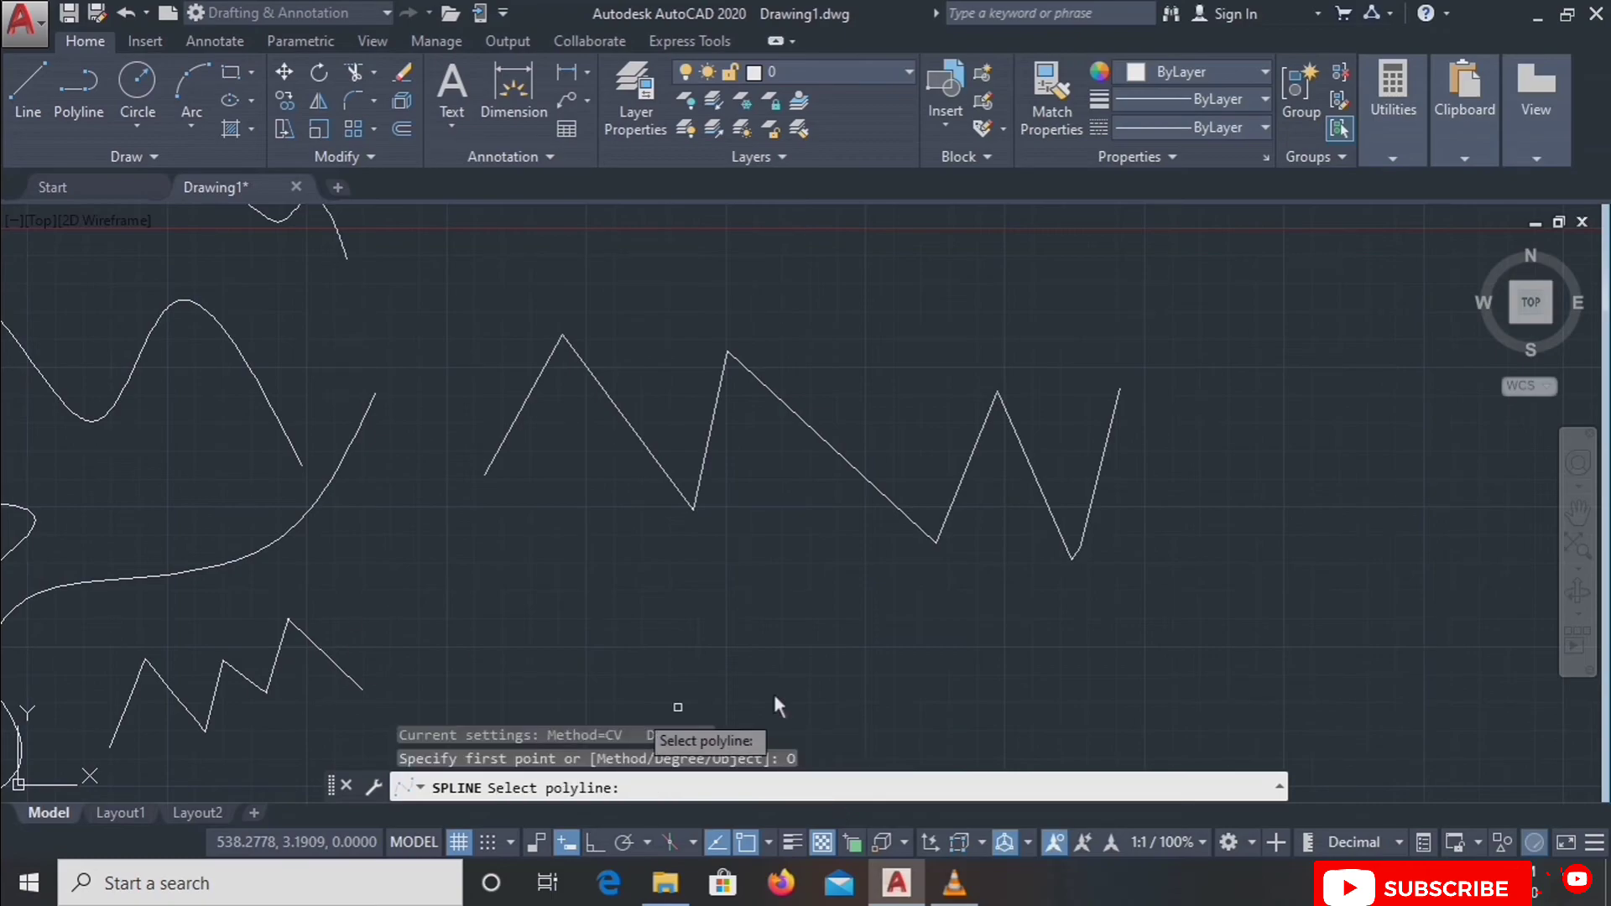
{"action": "left_click", "coordinate": [876, 489]}
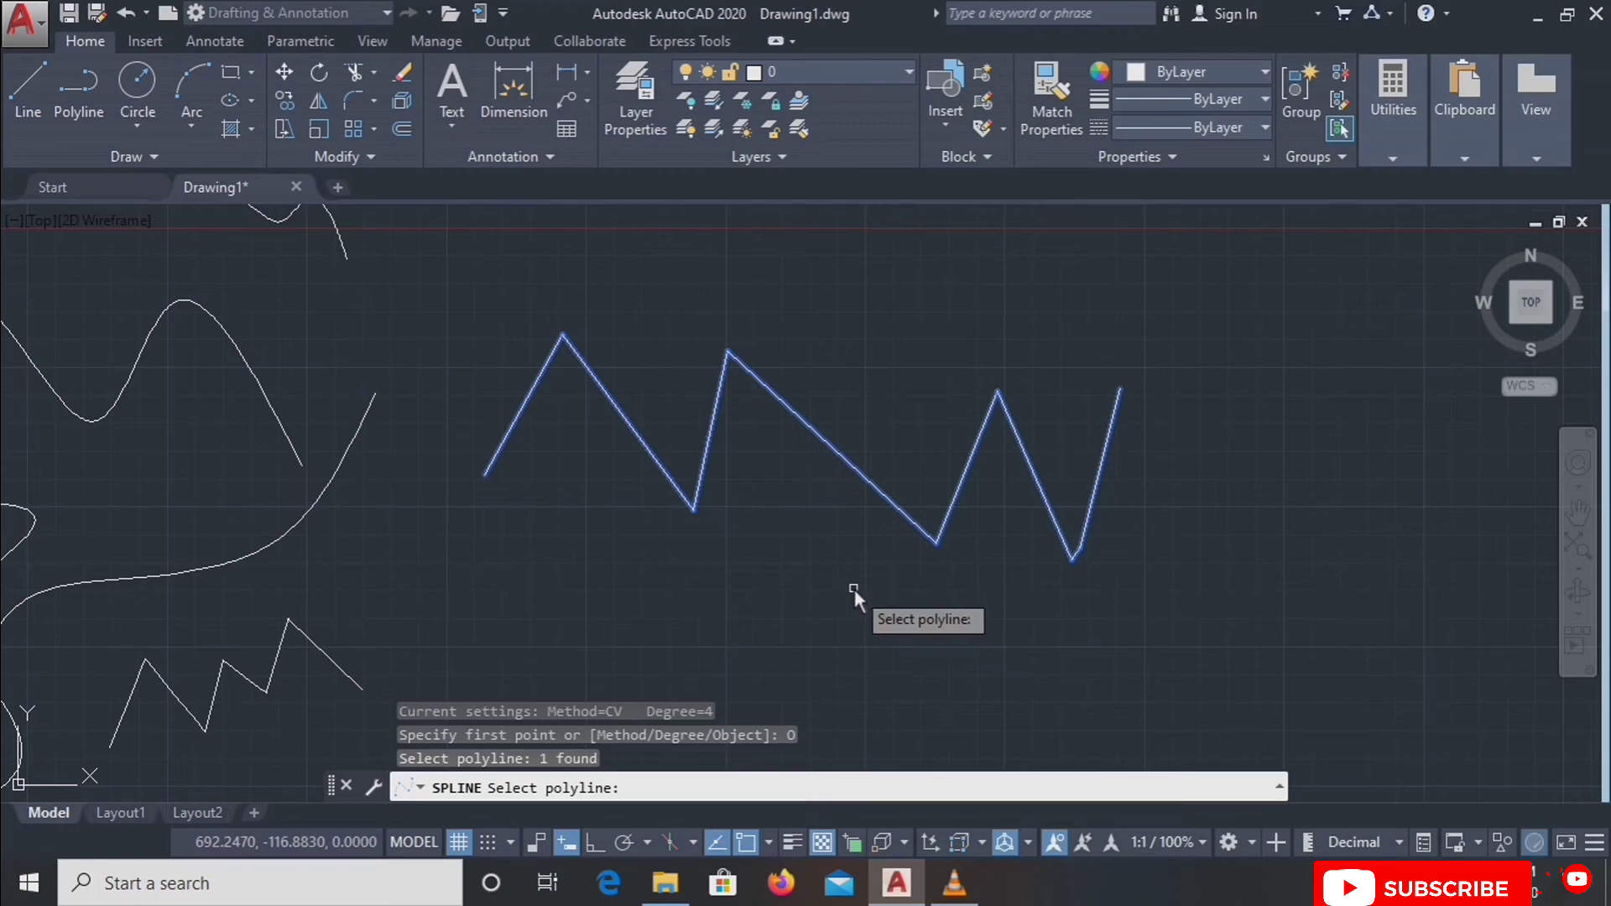
{"action": "key", "text": "Return"}
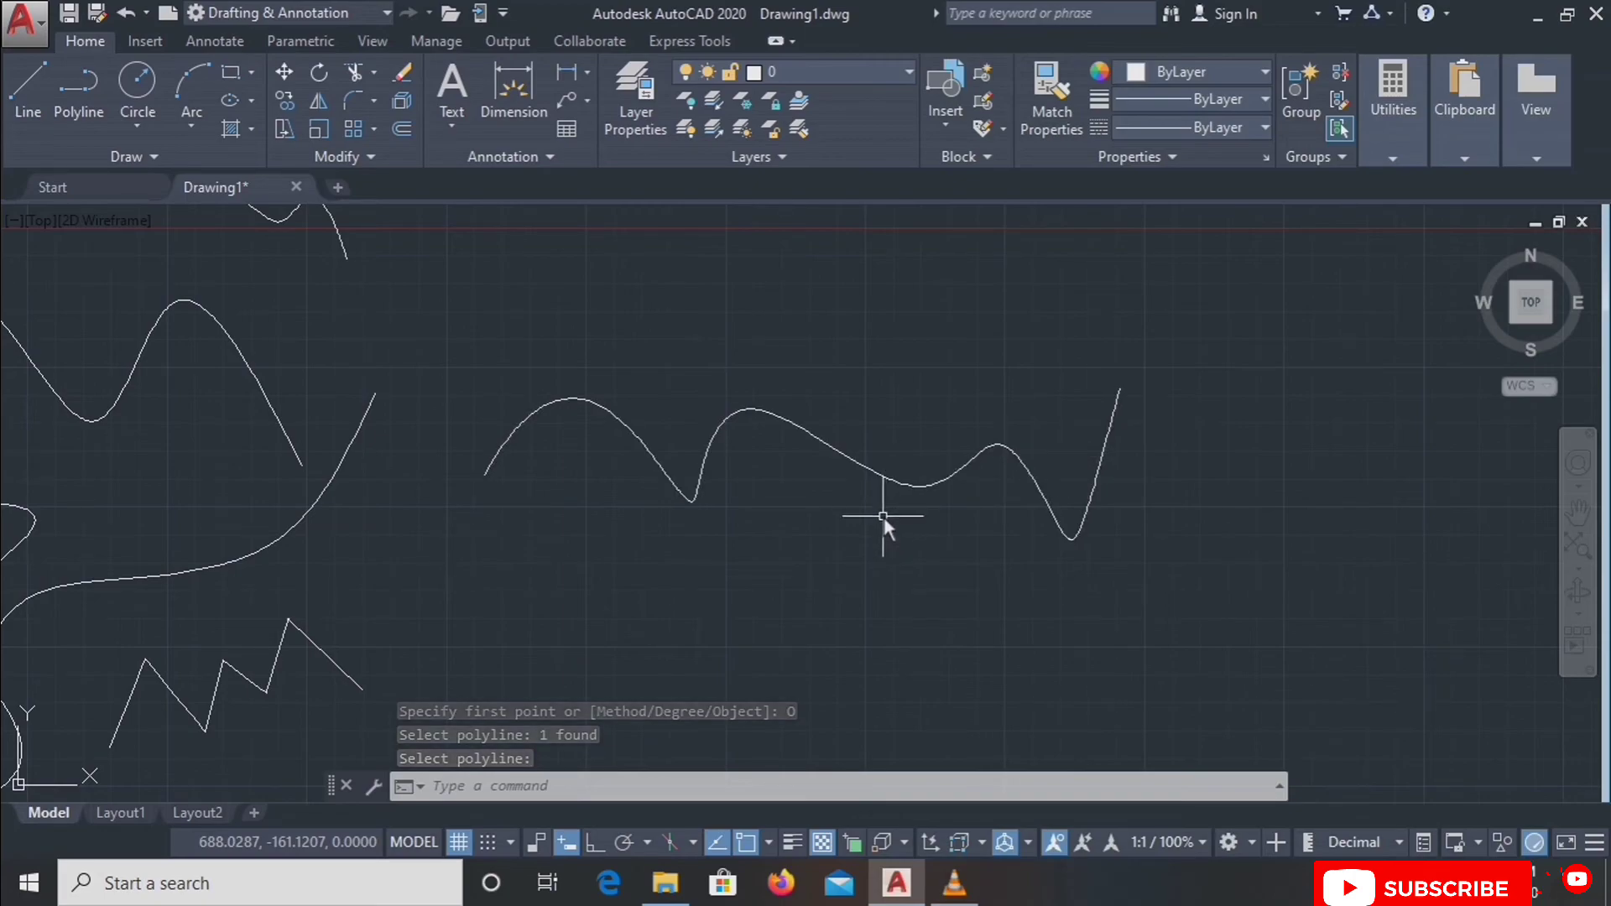
Draw a closed control-vertices spline of degree 4 from five zigzagging vertices below the converted spline.
{"action": "key", "text": "Return"}
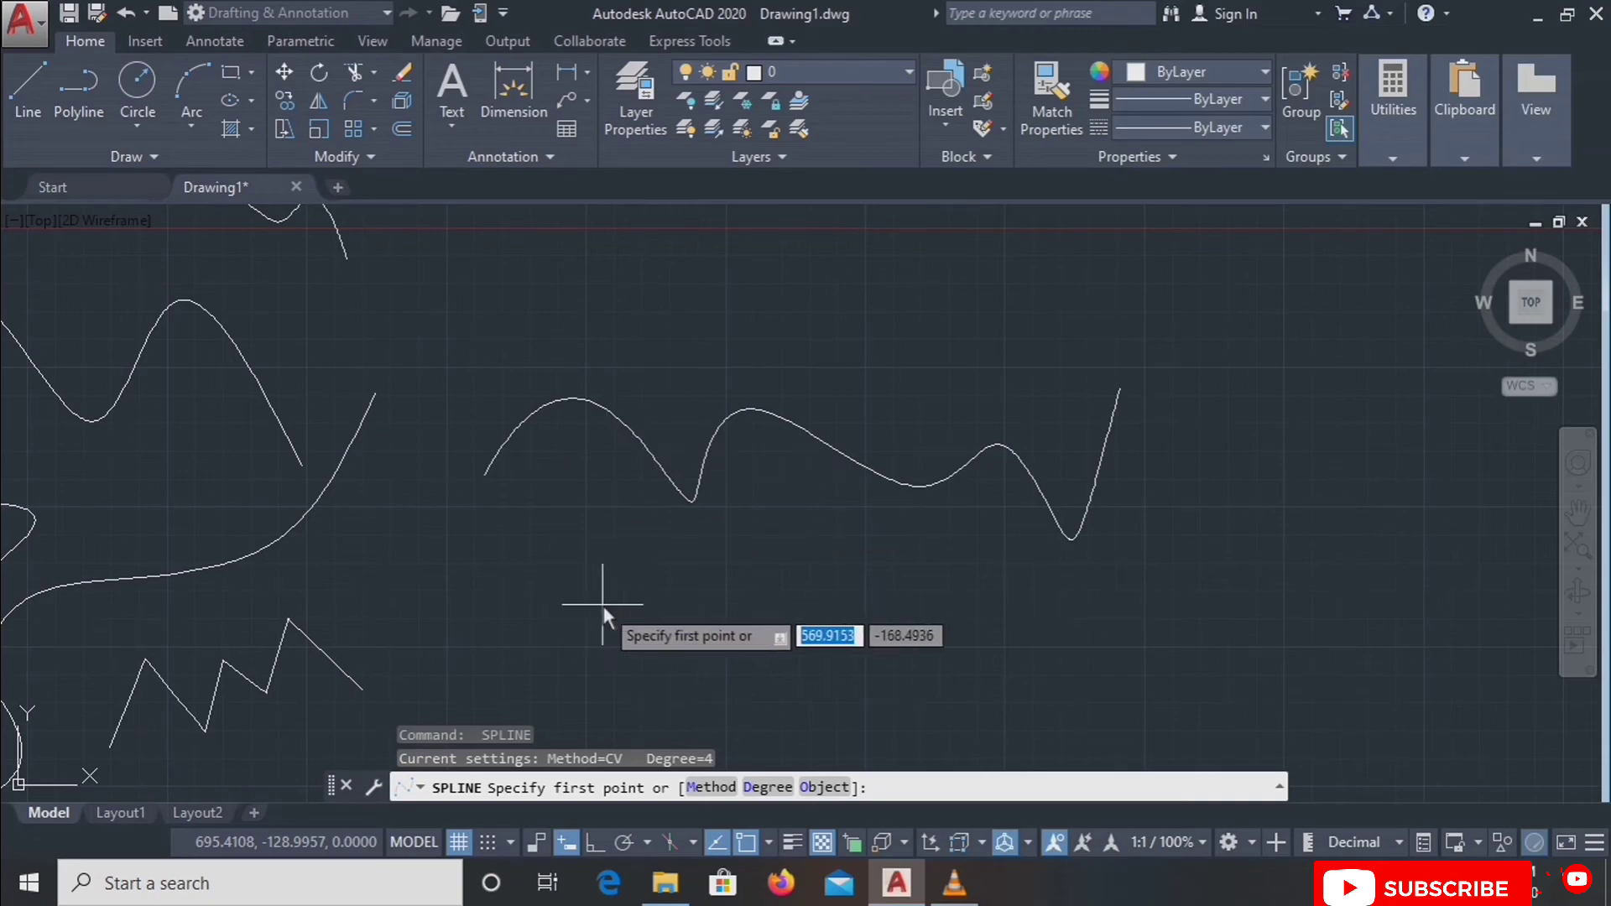
{"action": "left_click", "coordinate": [733, 688]}
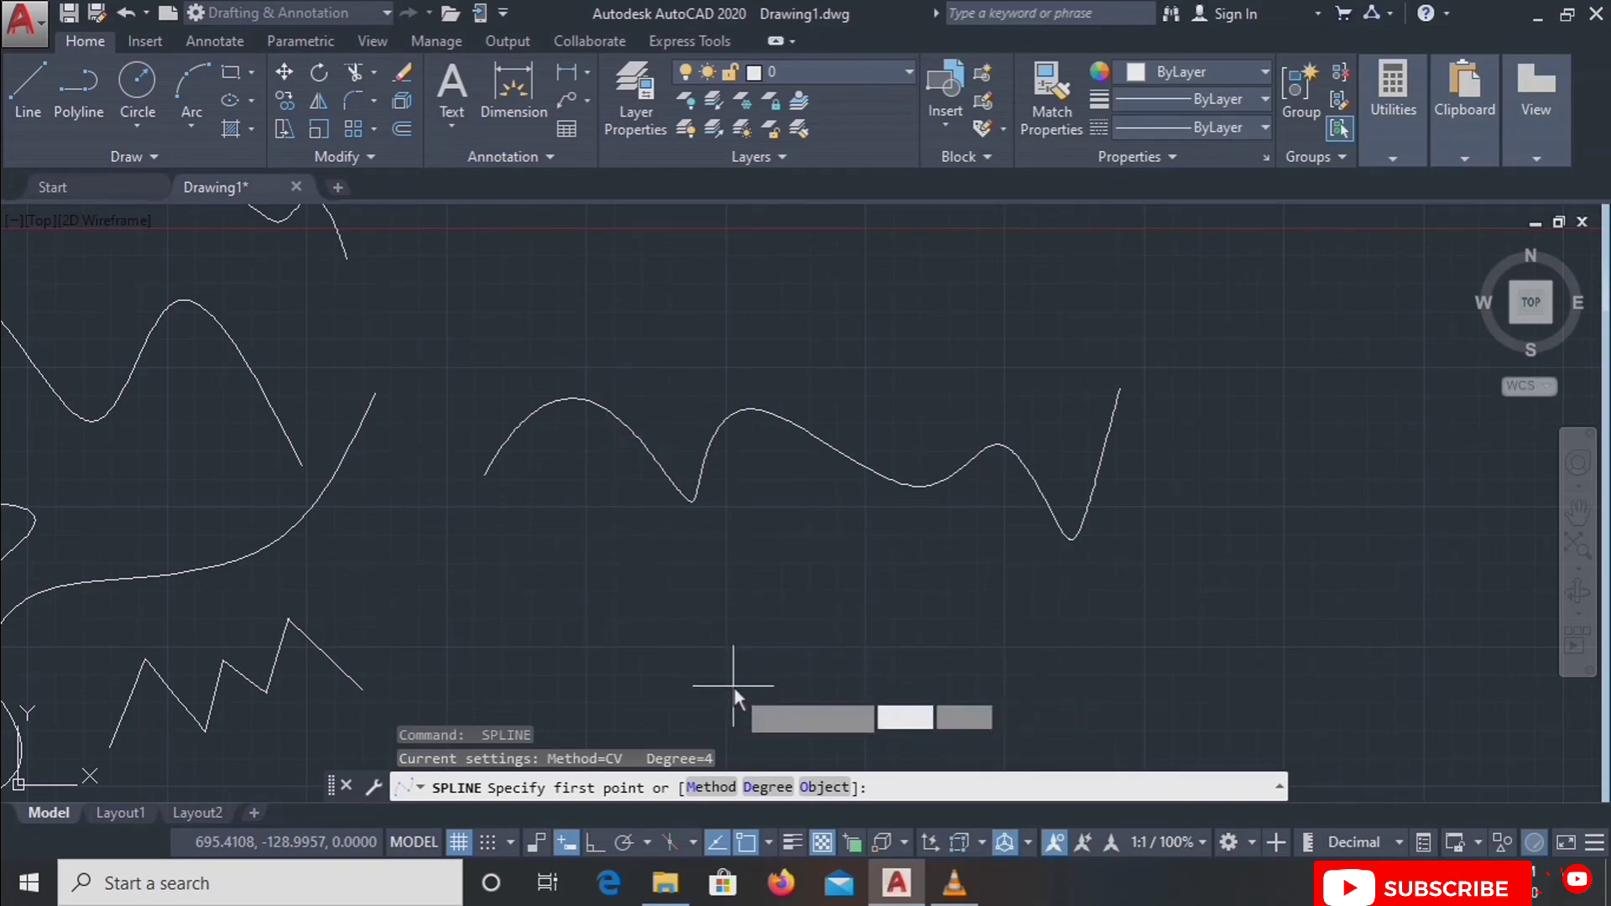
{"action": "left_click", "coordinate": [827, 575]}
{"action": "left_click", "coordinate": [932, 668]}
{"action": "left_click", "coordinate": [1013, 541]}
{"action": "left_click", "coordinate": [1143, 668]}
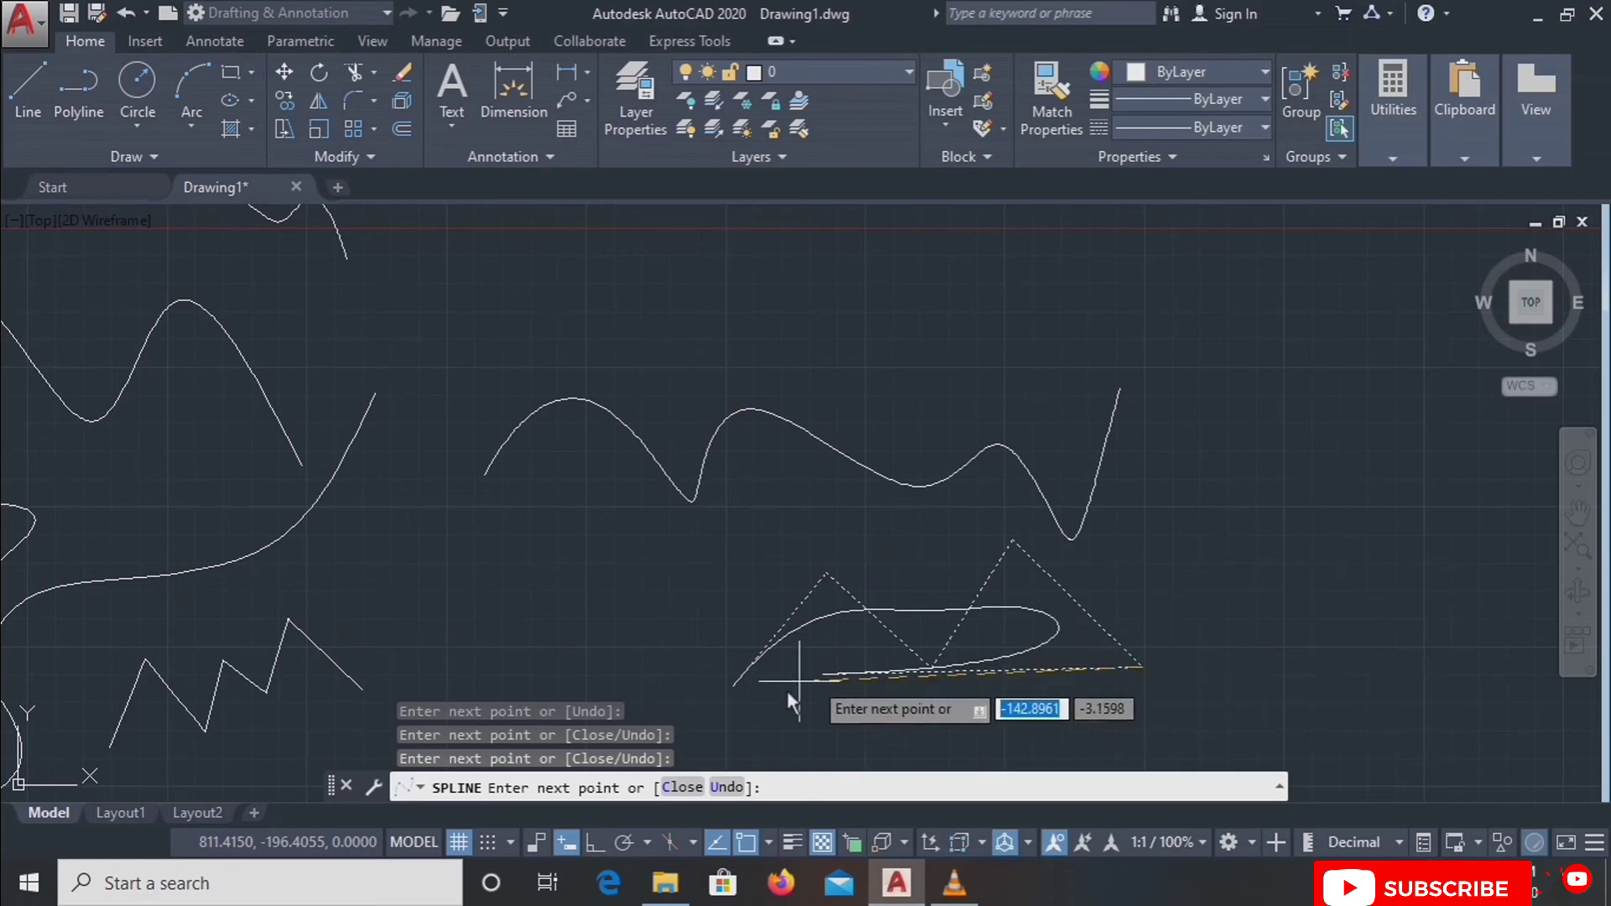
{"action": "left_click", "coordinate": [676, 787]}
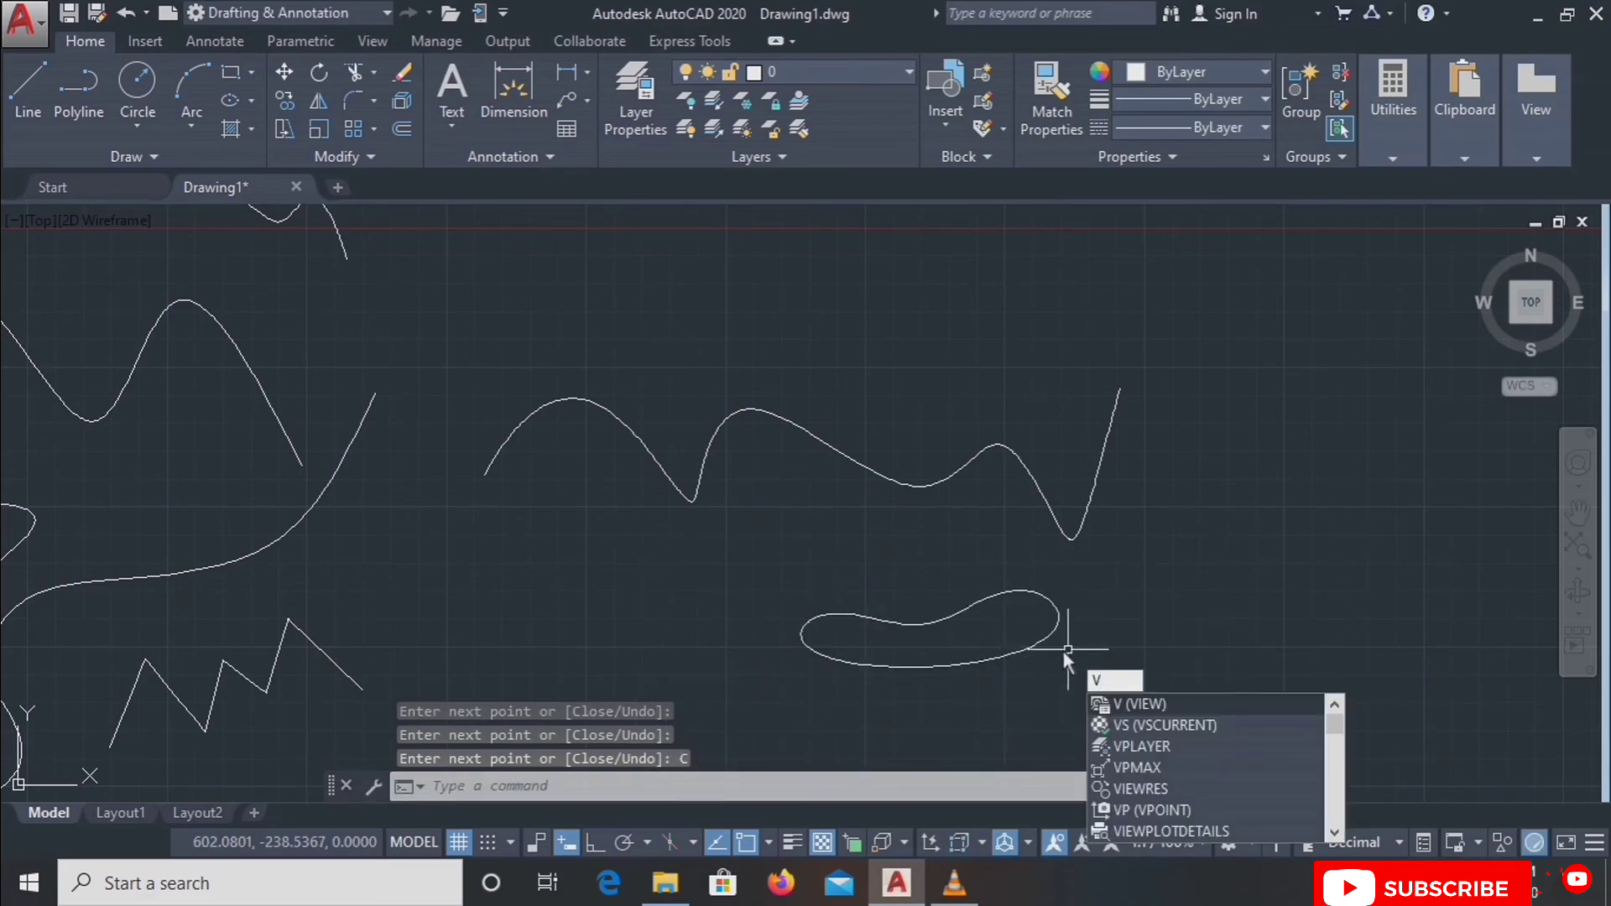
{"action": "key", "text": "Escape"}
Start another degree-4 control-vertices spline beside the closed one and place five zigzagging vertices.
{"action": "key", "text": "space"}
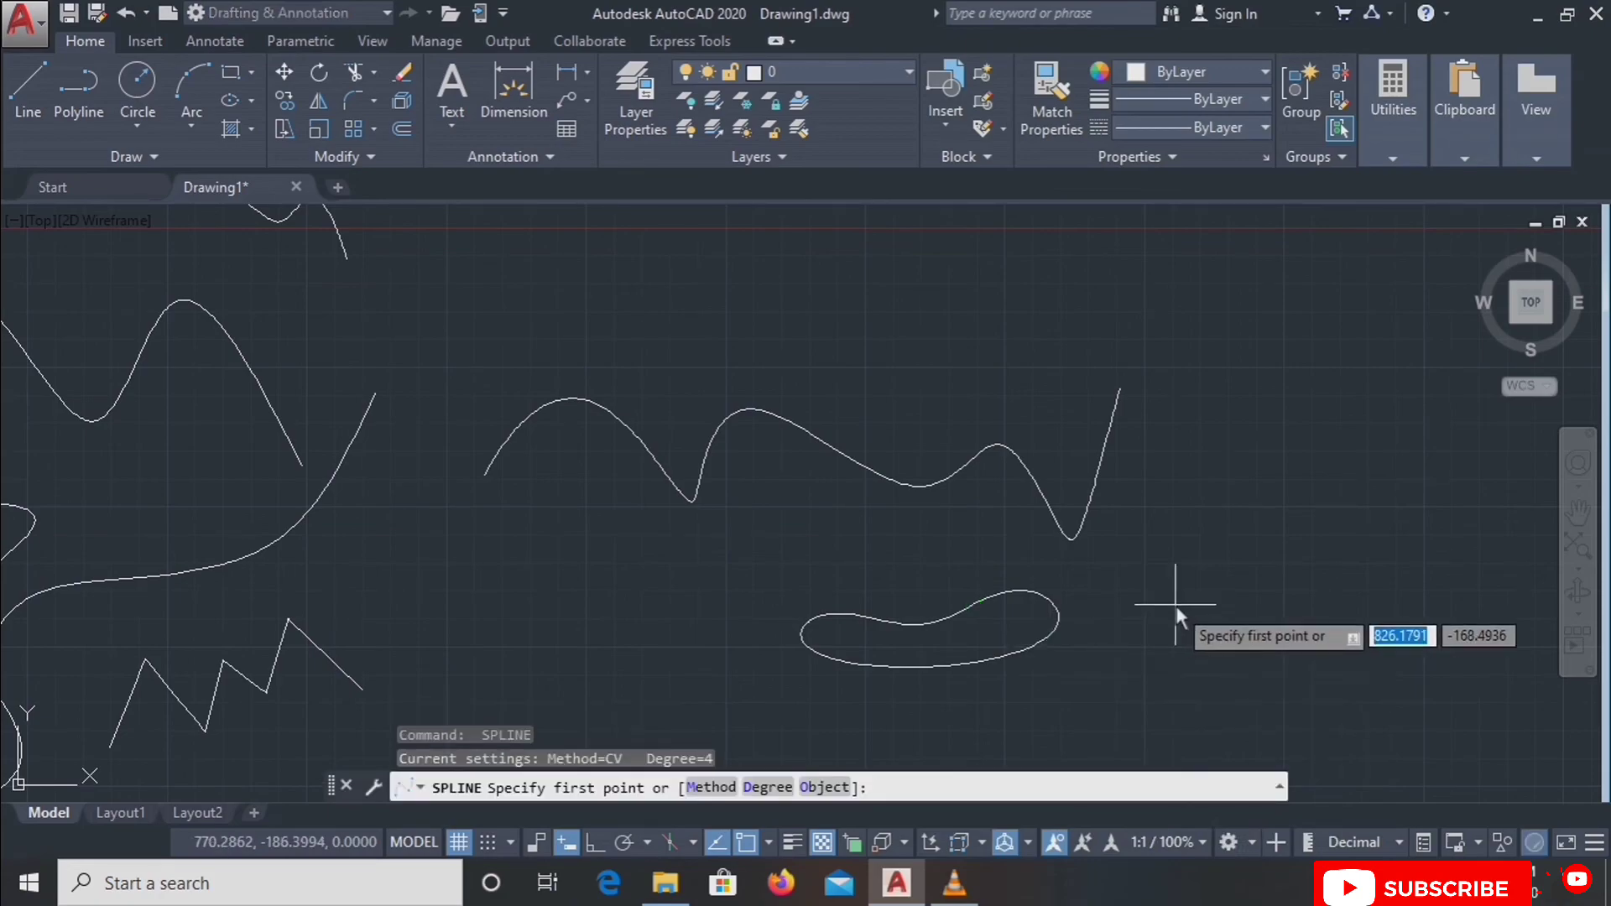
{"action": "left_click", "coordinate": [1177, 605]}
{"action": "left_click", "coordinate": [1247, 460]}
{"action": "left_click", "coordinate": [1458, 635]}
{"action": "left_click", "coordinate": [1489, 446]}
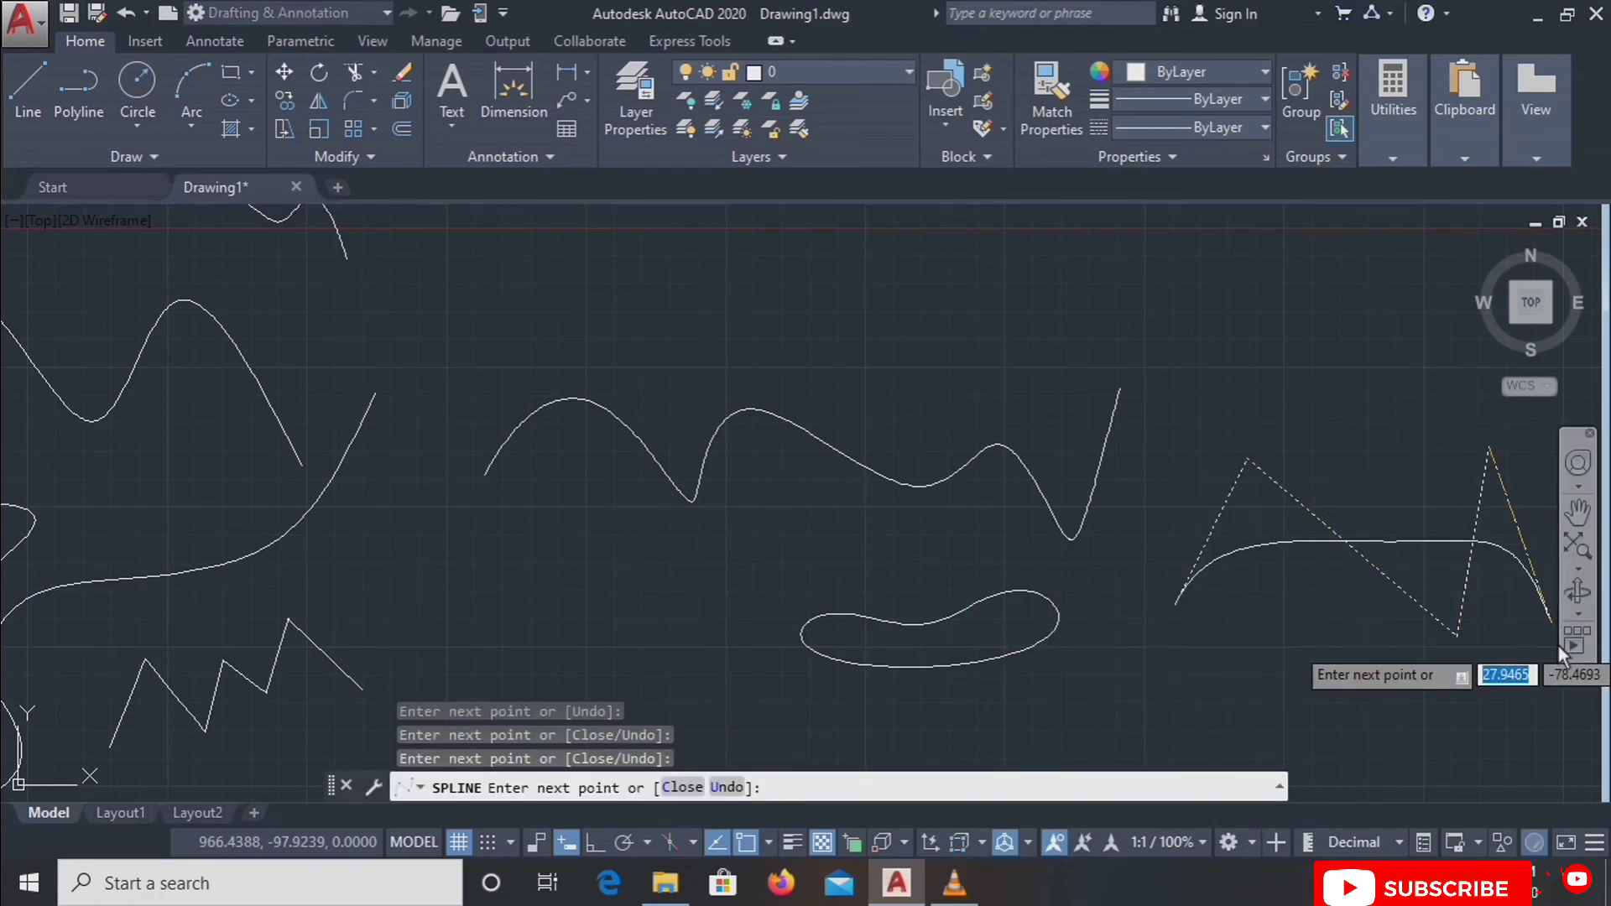
{"action": "left_click", "coordinate": [1505, 674]}
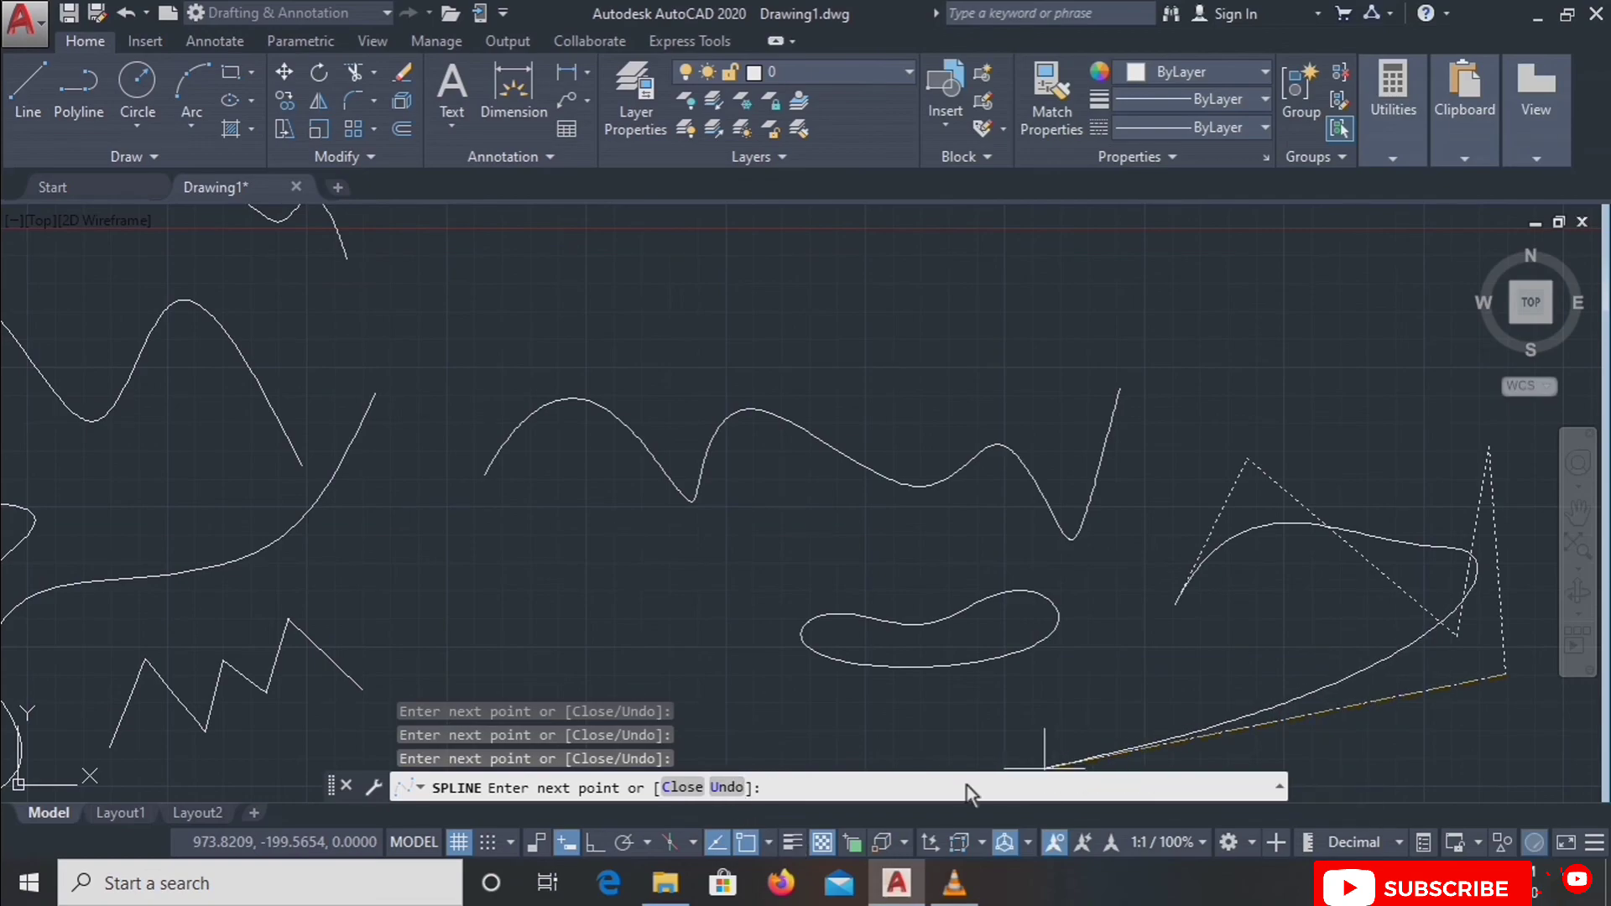
Remove the last two vertices with the spline's Undo option, and continue the curve upward with new vertices.
{"action": "left_click", "coordinate": [727, 787]}
{"action": "left_click", "coordinate": [726, 787]}
{"action": "left_click", "coordinate": [1457, 635]}
{"action": "left_click", "coordinate": [1322, 357]}
{"action": "left_click", "coordinate": [1190, 295]}
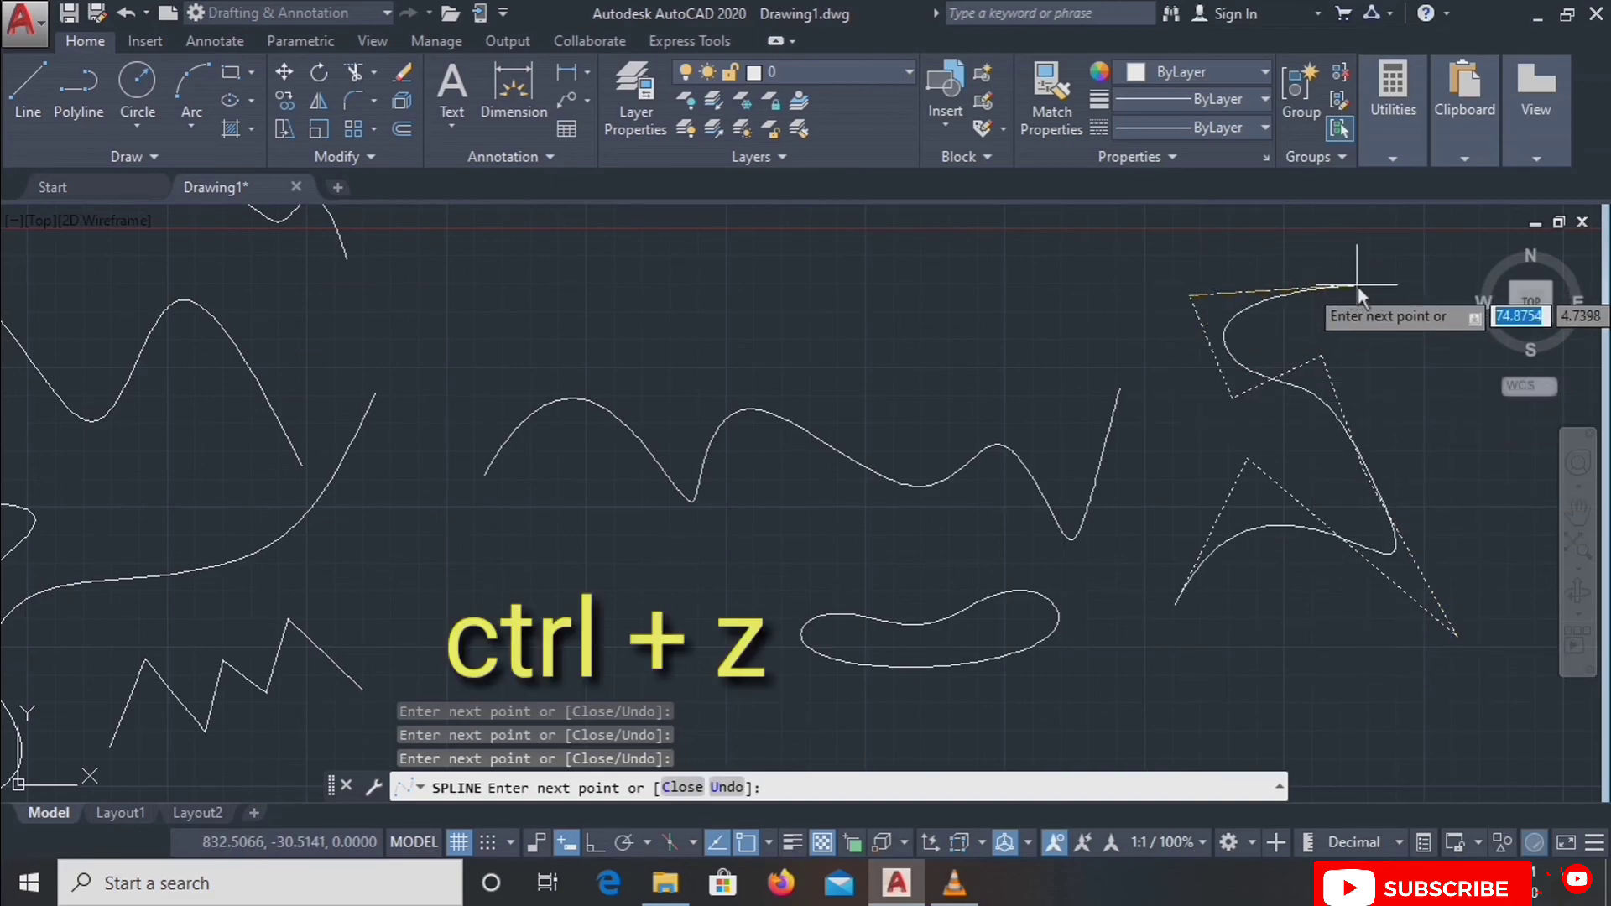
Undo the unfinished spline's vertices one by one back to its first point and cancel the command.
{"action": "key", "text": "ctrl+z"}
{"action": "key", "text": "ctrl+z"}
{"action": "key", "text": "ctrl+z"}
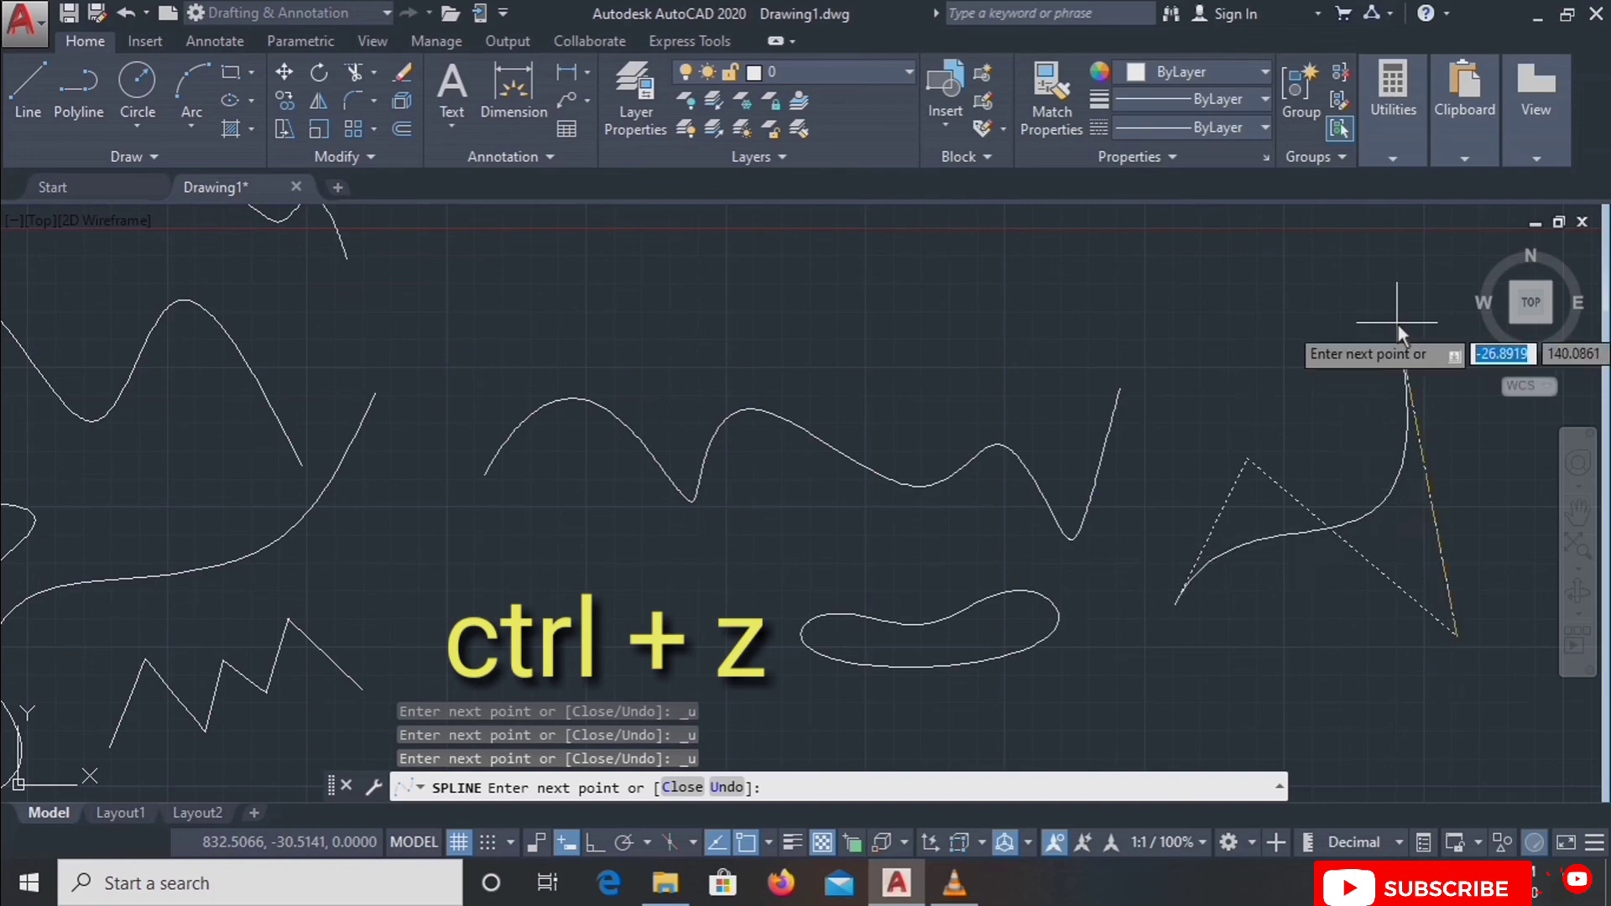
{"action": "key", "text": "ctrl+z"}
{"action": "key", "text": "ctrl+z"}
{"action": "type", "text": "z"}
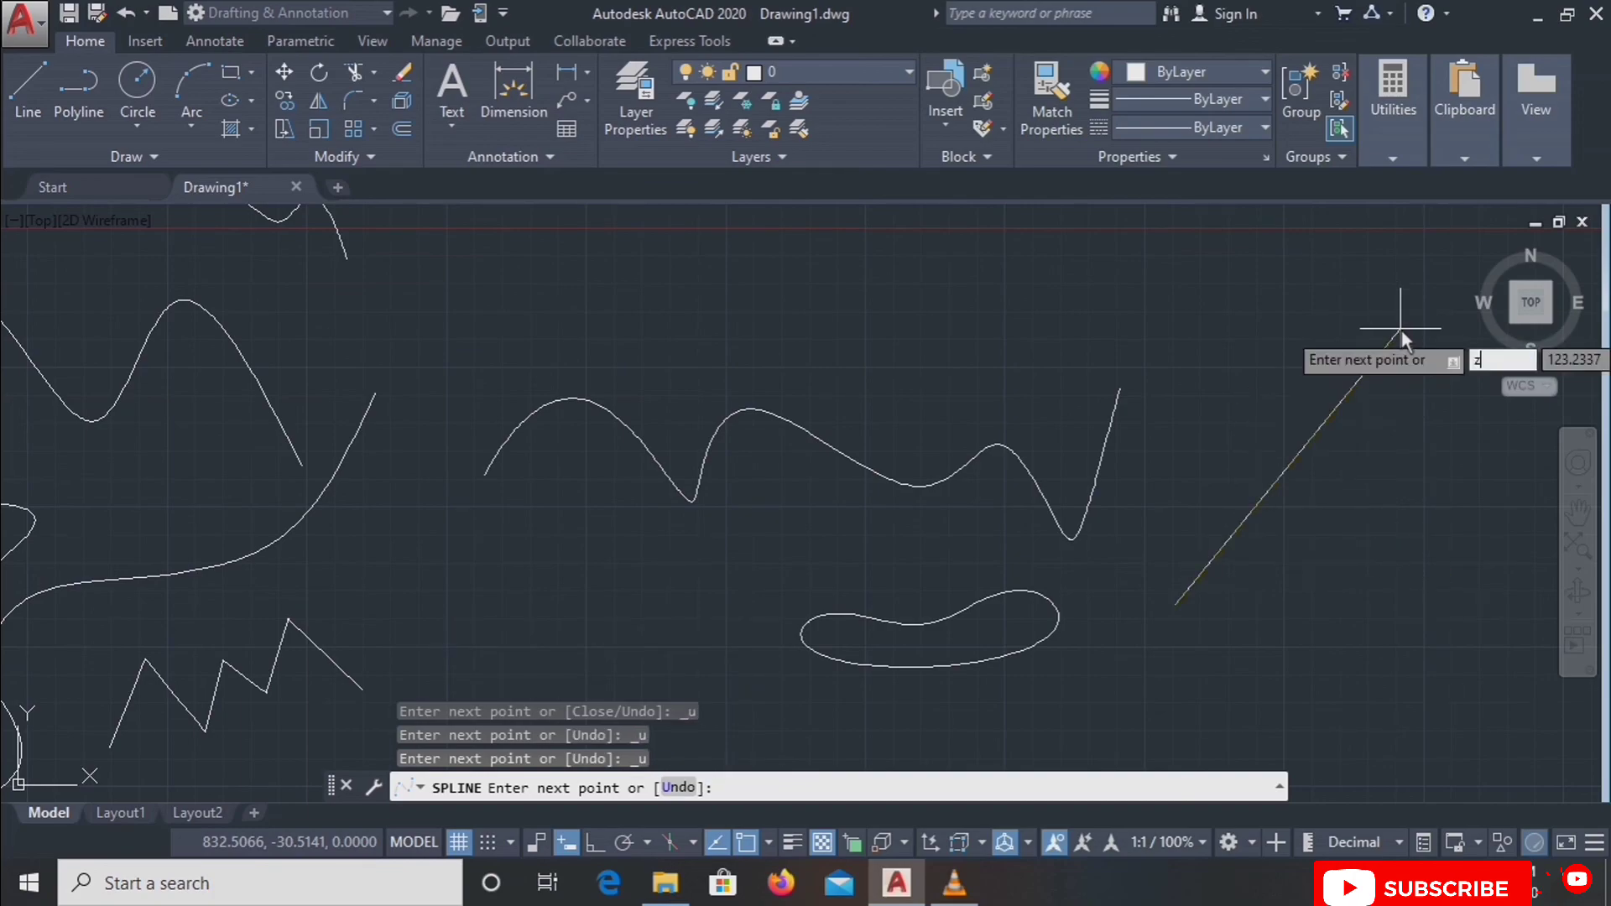
{"action": "key", "text": "BackSpace"}
{"action": "key", "text": "Escape"}
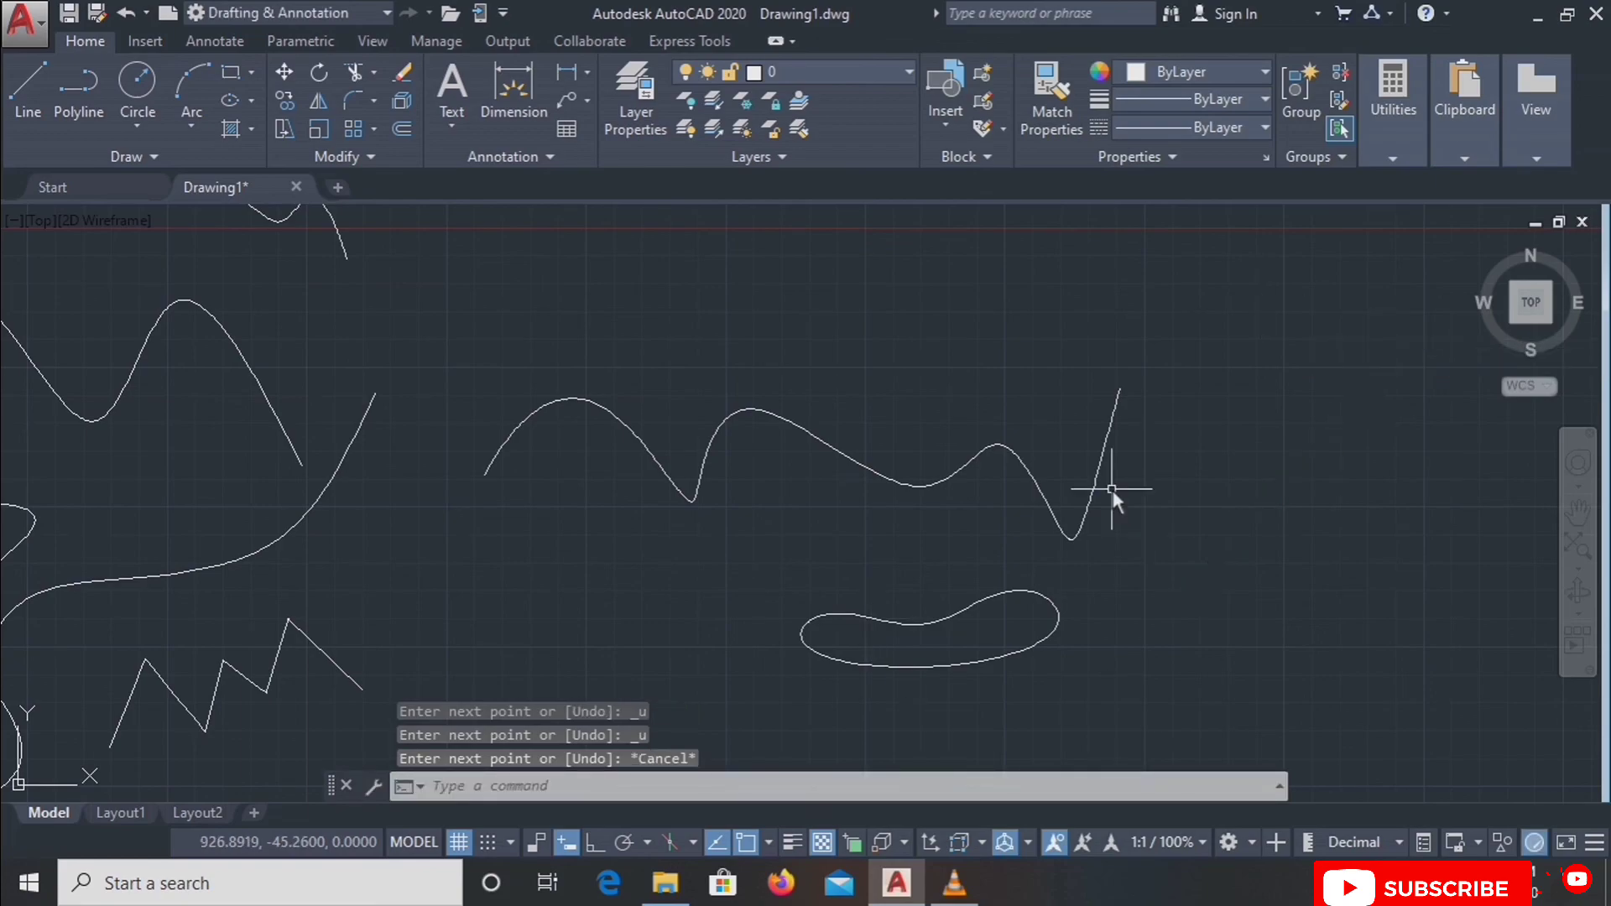
{"action": "scroll", "coordinate": [1113, 490], "scroll_direction": "down", "scroll_amount": 4}
{"action": "middle_click_drag", "start_coordinate": [860, 592], "coordinate": [943, 606]}
{"action": "scroll", "coordinate": [673, 452], "scroll_direction": "up", "scroll_amount": 4}
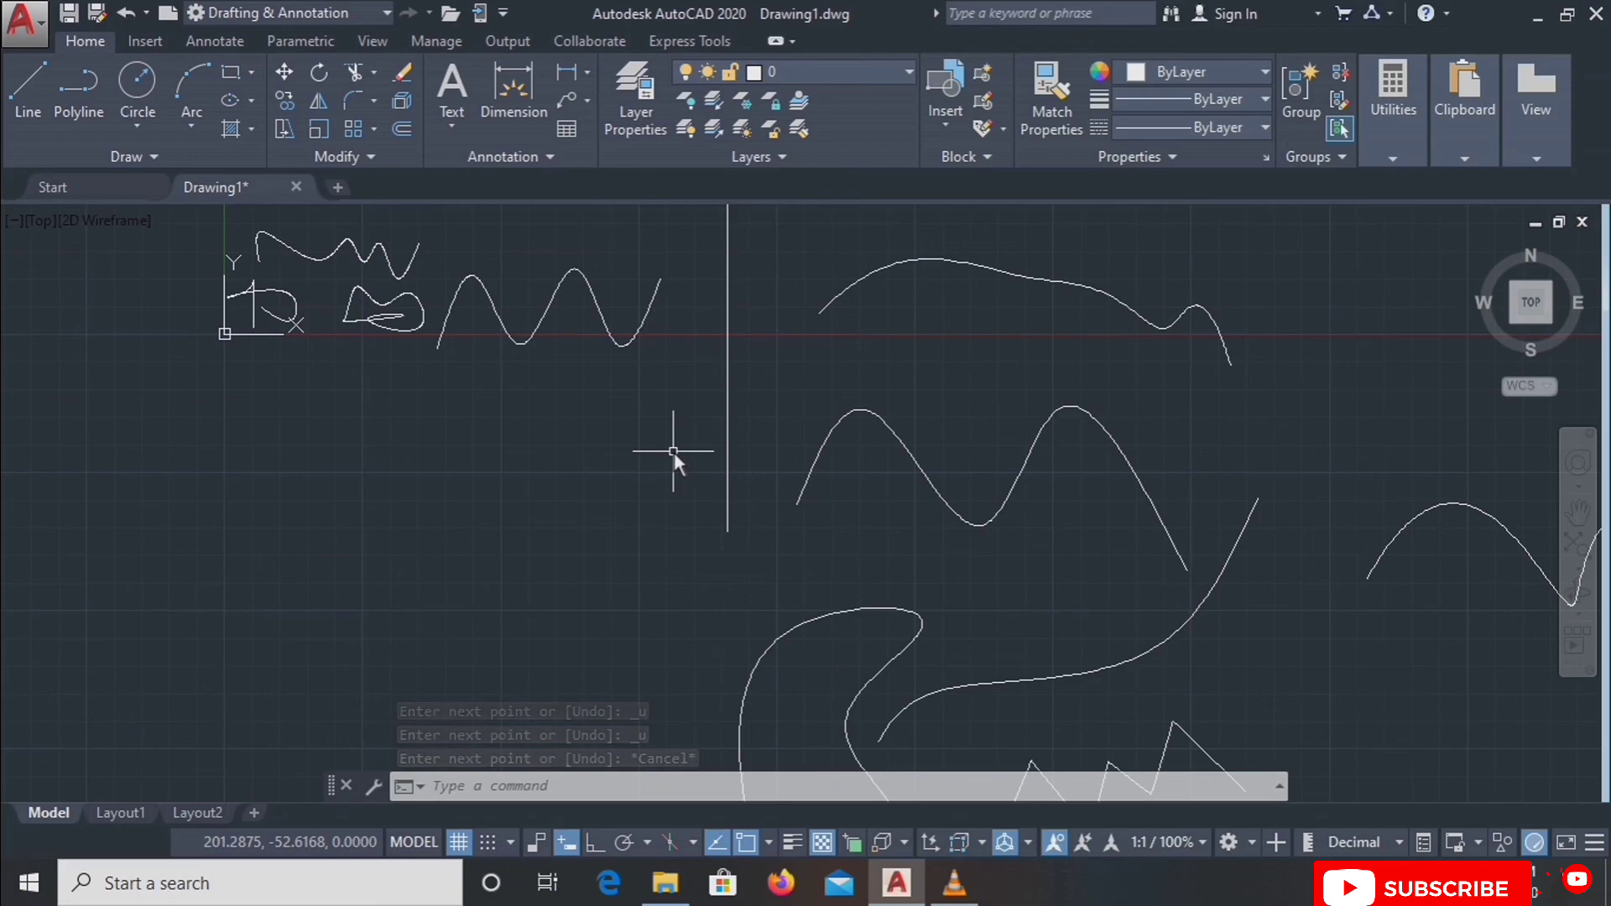